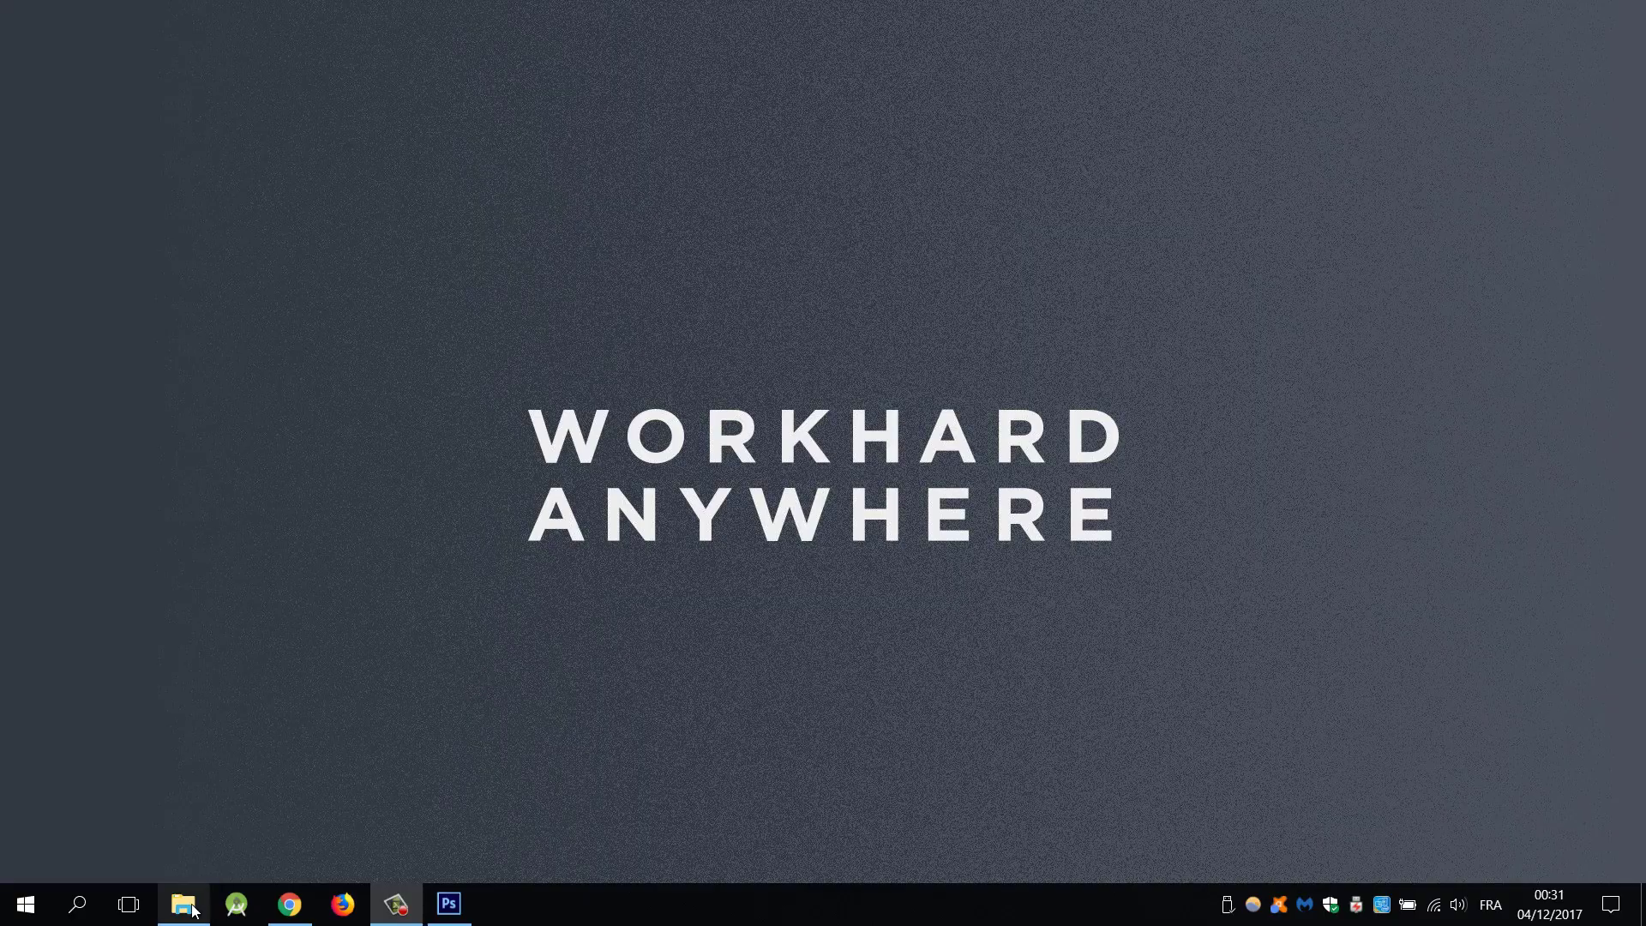
Open IMG_5092-2.jpg in Photoshop by dragging it from File Explorer onto the workspace
click(183, 904)
drag(277, 309, 454, 911)
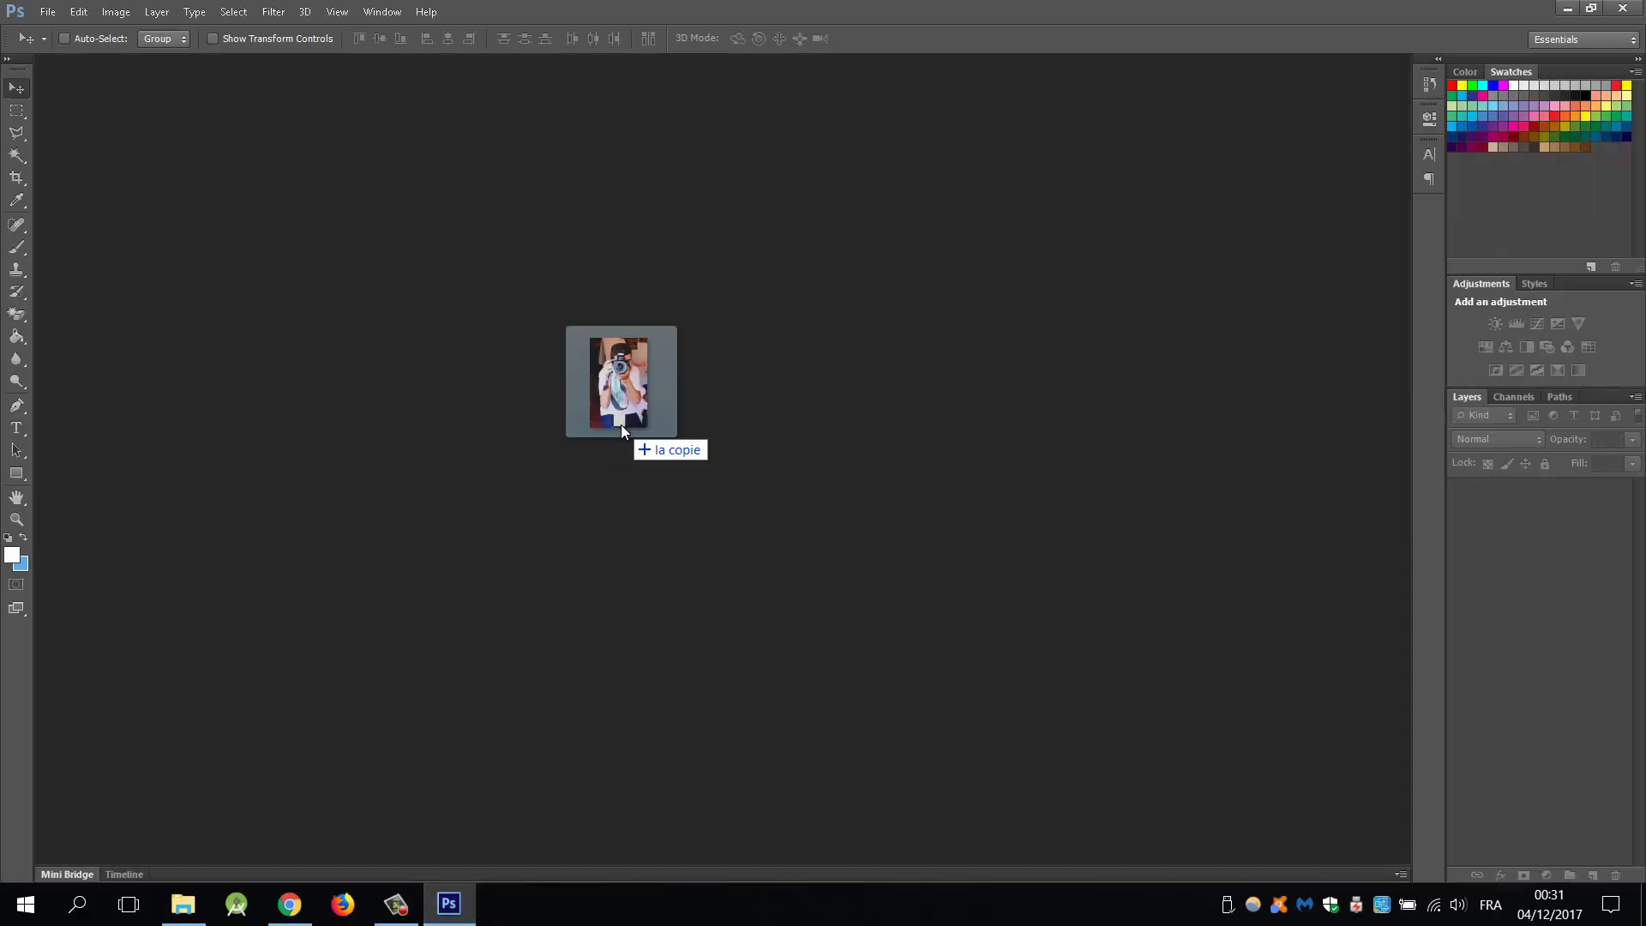
drag(455, 911, 621, 424)
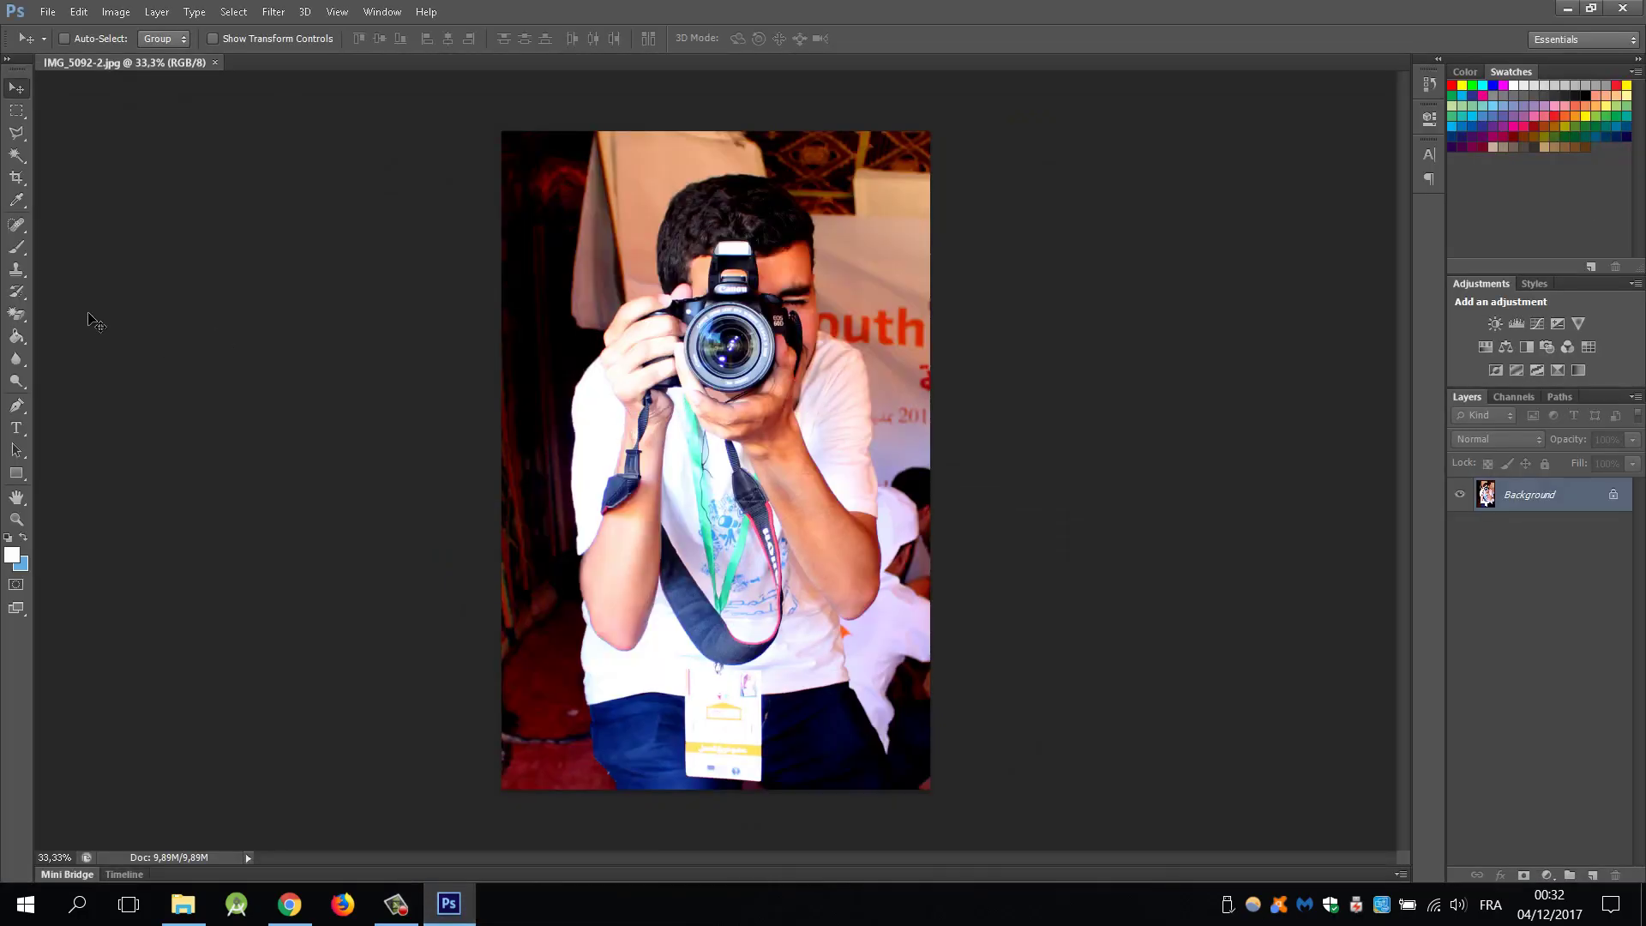
Crop the photo near-square by raising the bottom edge and slightly lowering the top edge
click(17, 178)
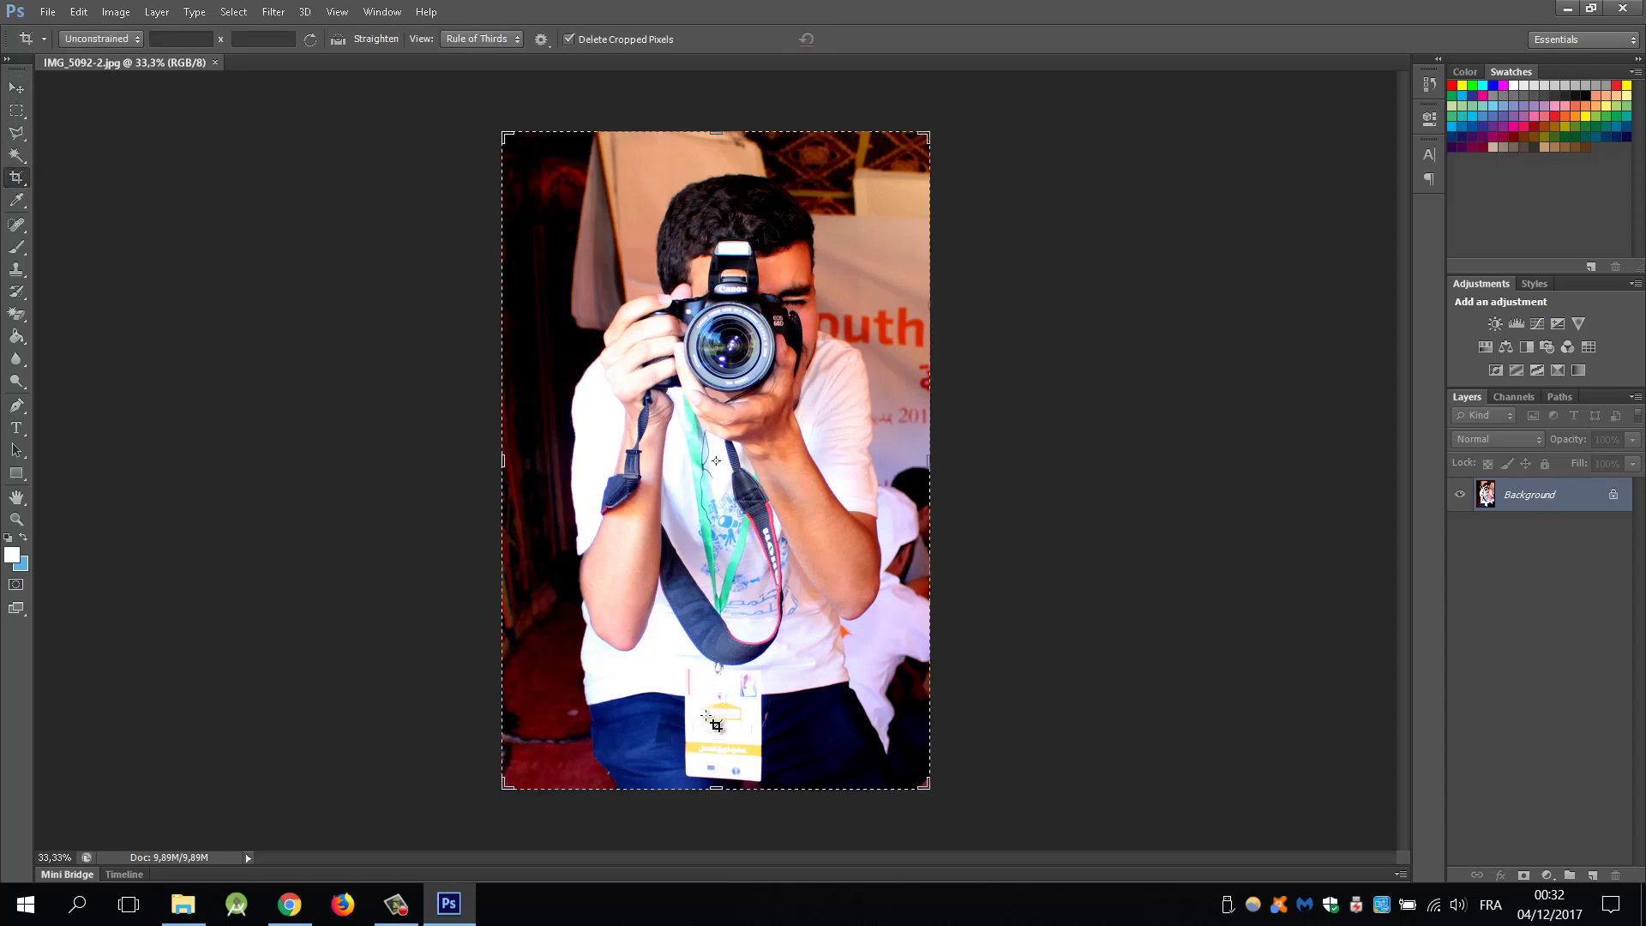
mouse_move(715, 787)
mouse_down()
mouse_move(717, 639)
mouse_move(721, 662)
mouse_up()
drag(721, 256, 721, 267)
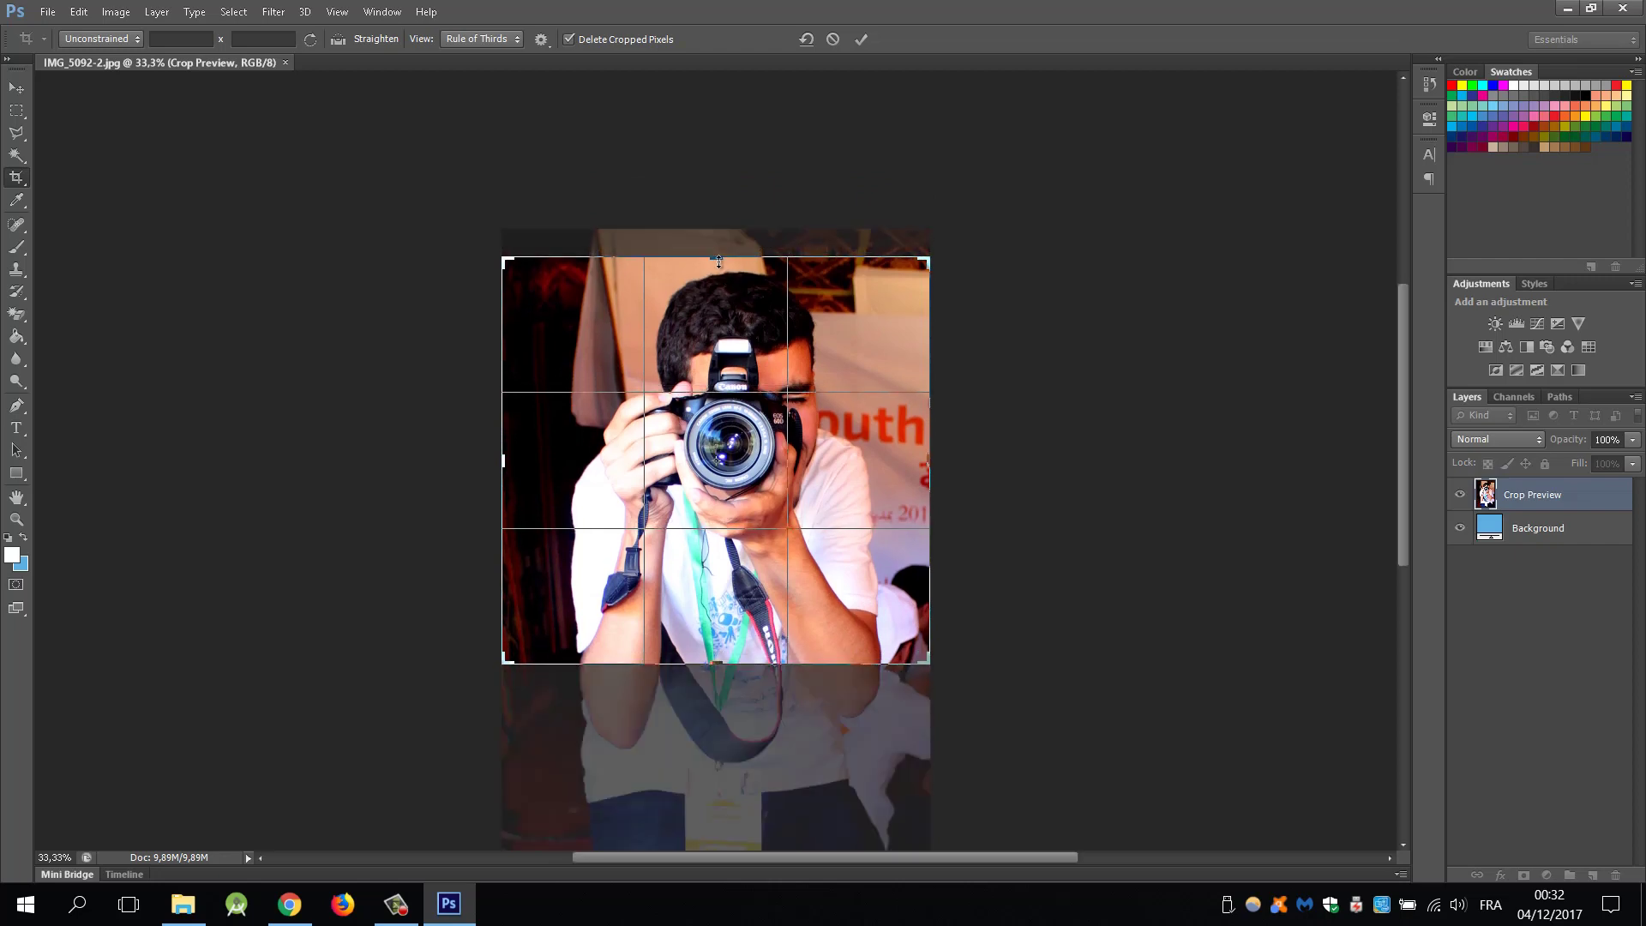
click(861, 39)
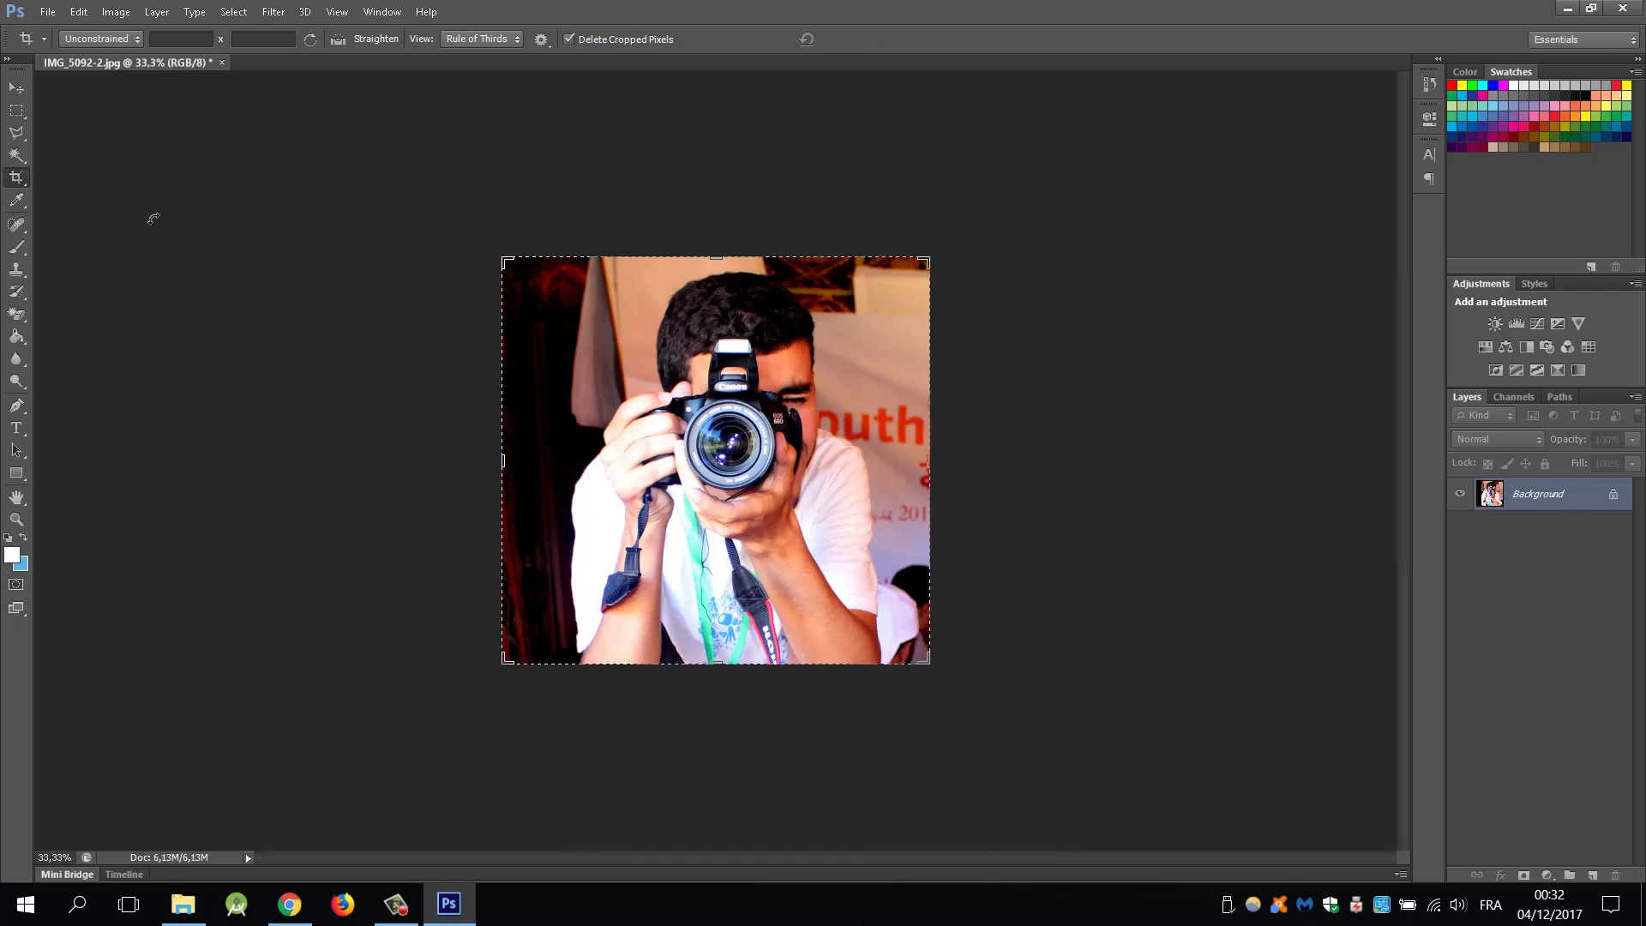
click(17, 87)
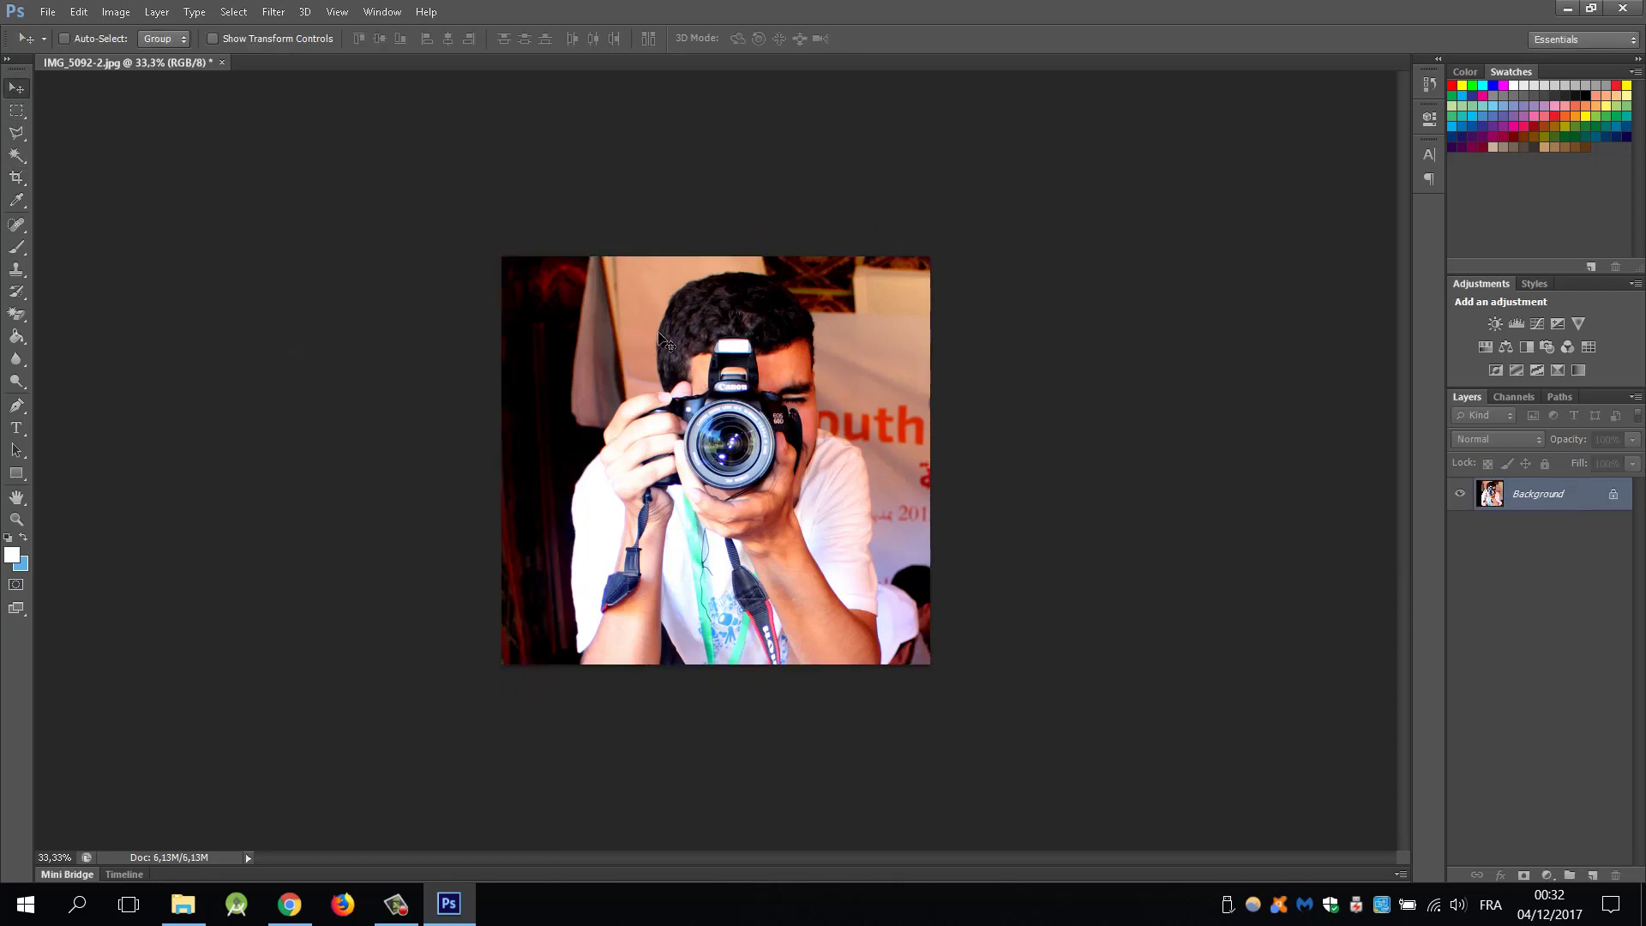
Resize the image to 1200 pixels wide (1200 × 1142) with proportions constrained
click(115, 12)
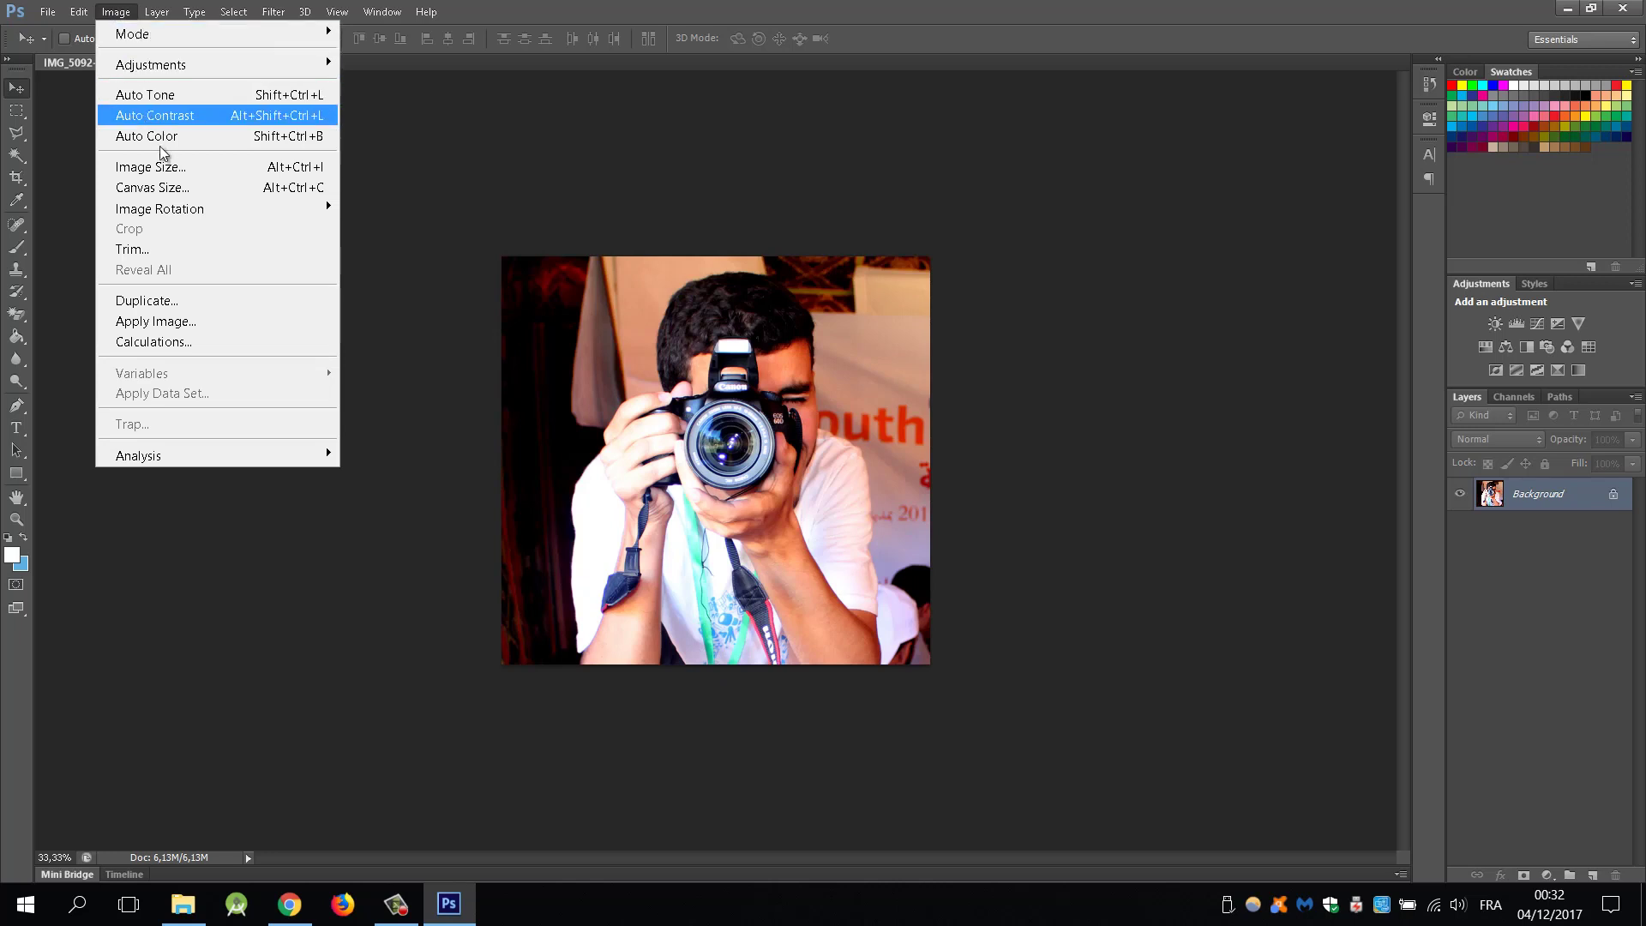
click(163, 168)
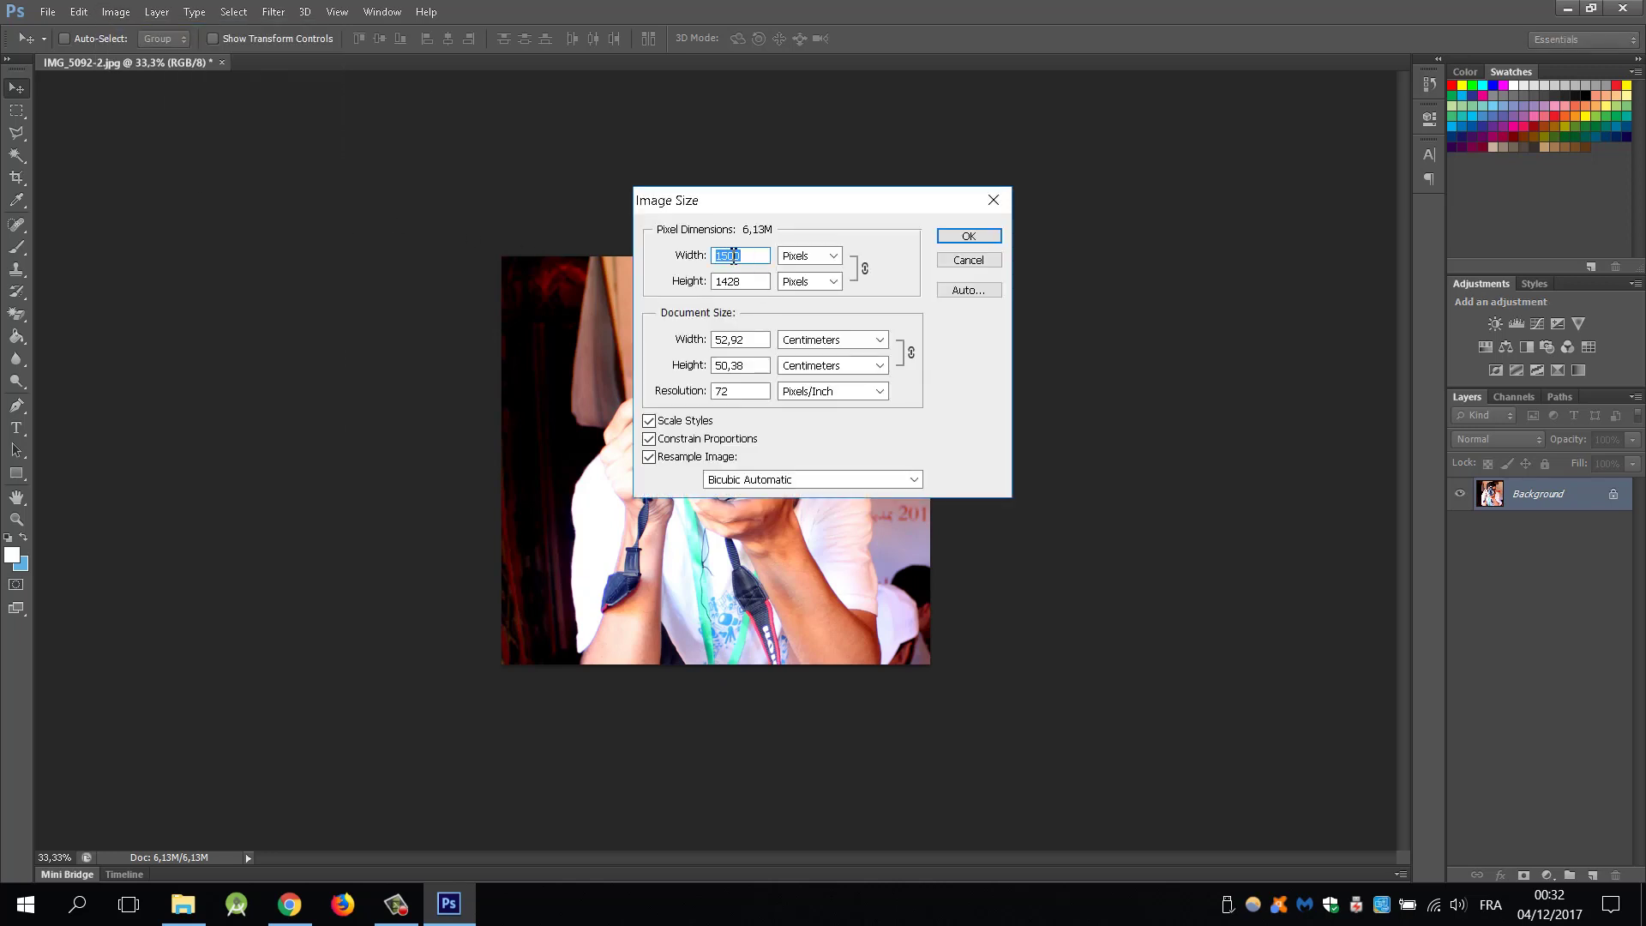
mouse_move(739, 254)
text(12)
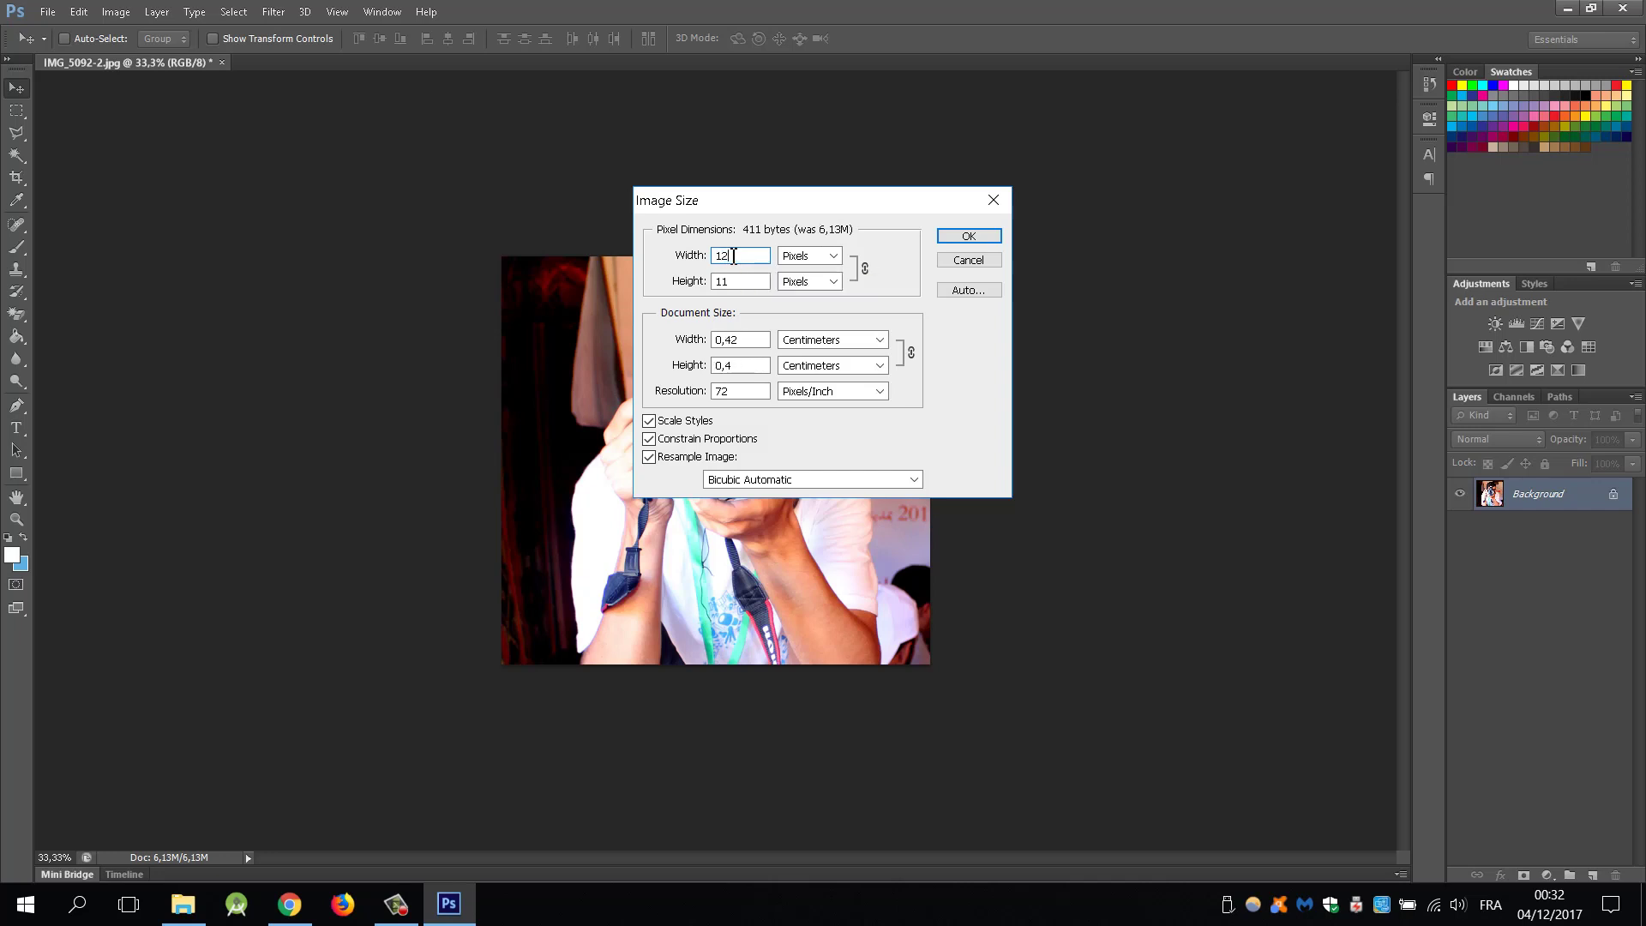
text(00)
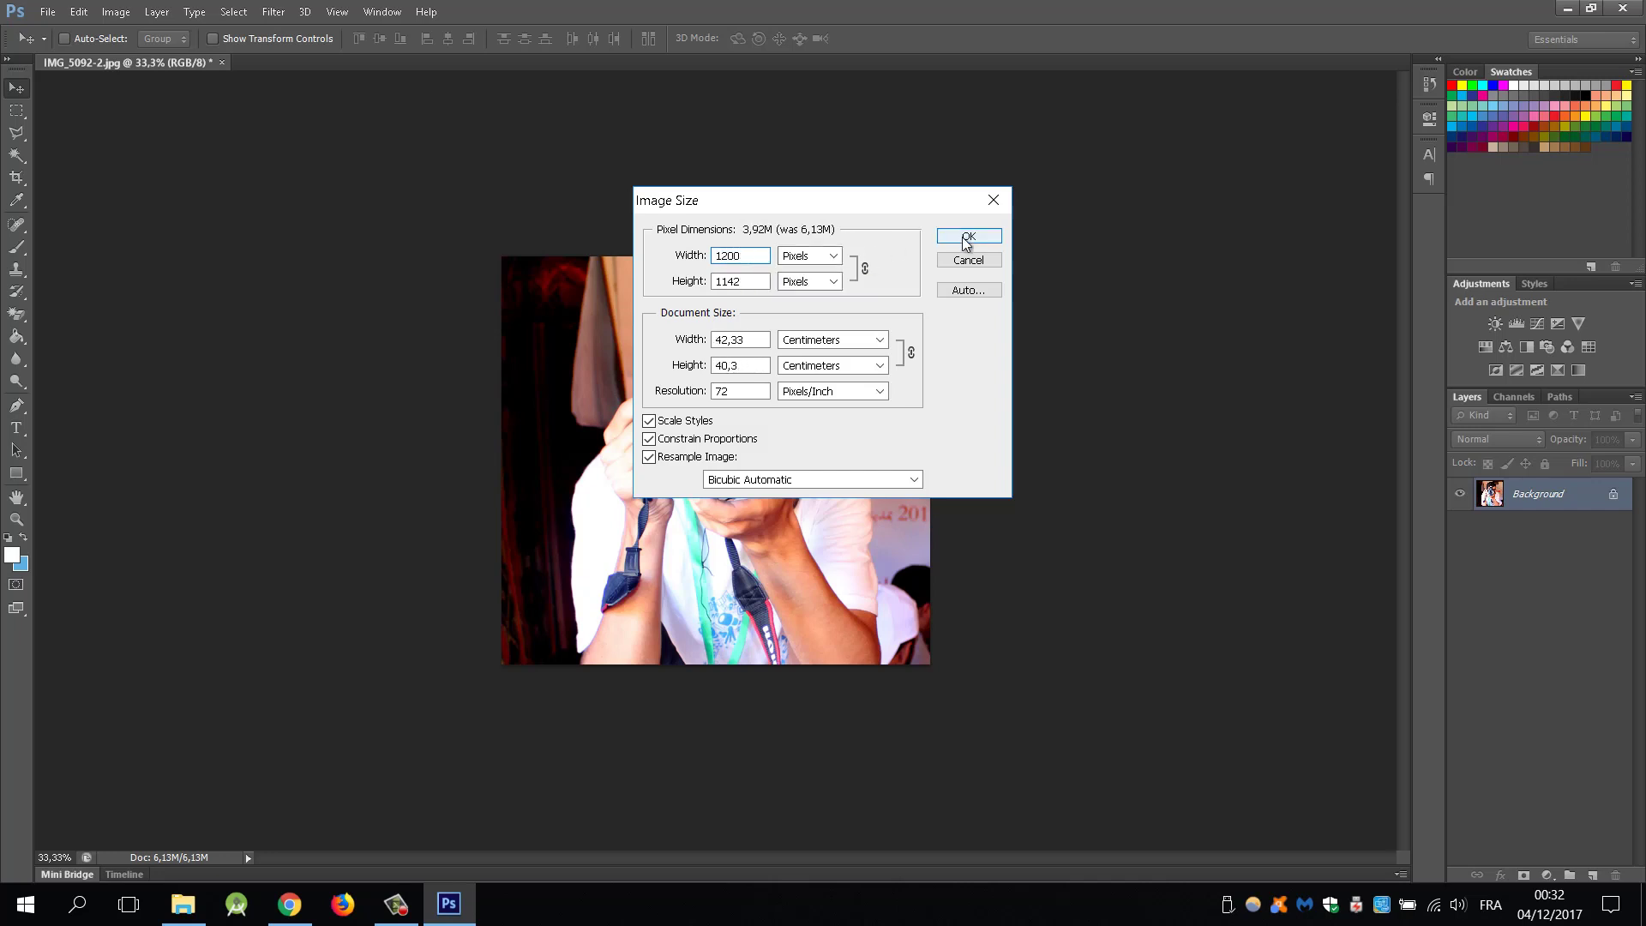
click(968, 238)
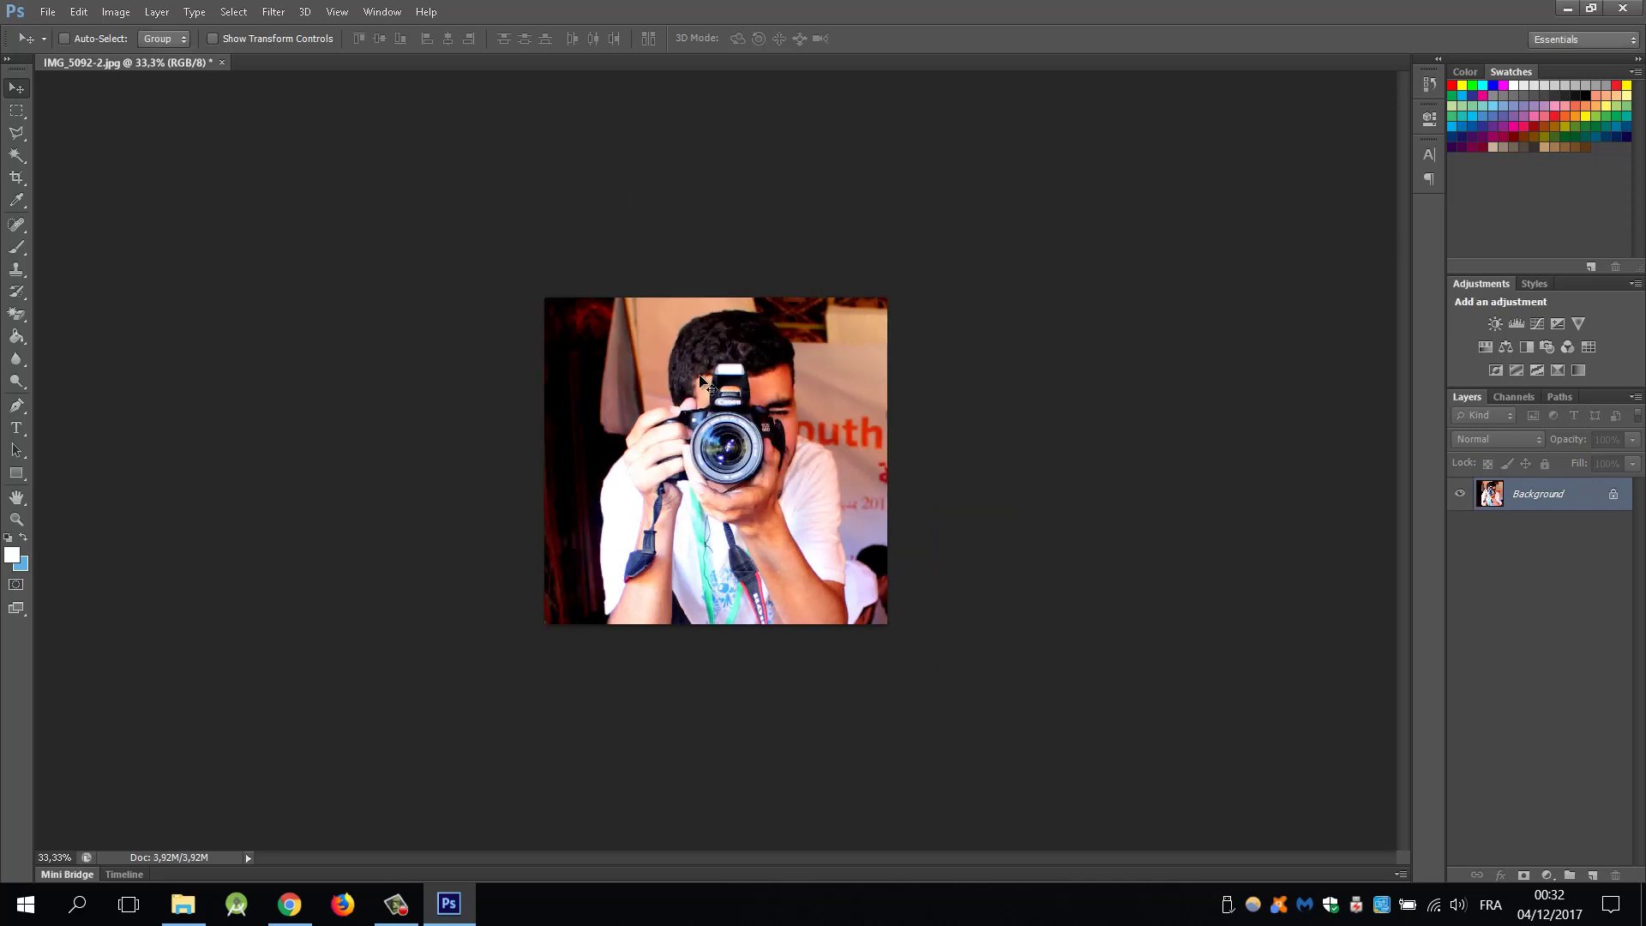
scroll(703, 383, up, 1)
scroll(703, 383, up, 1)
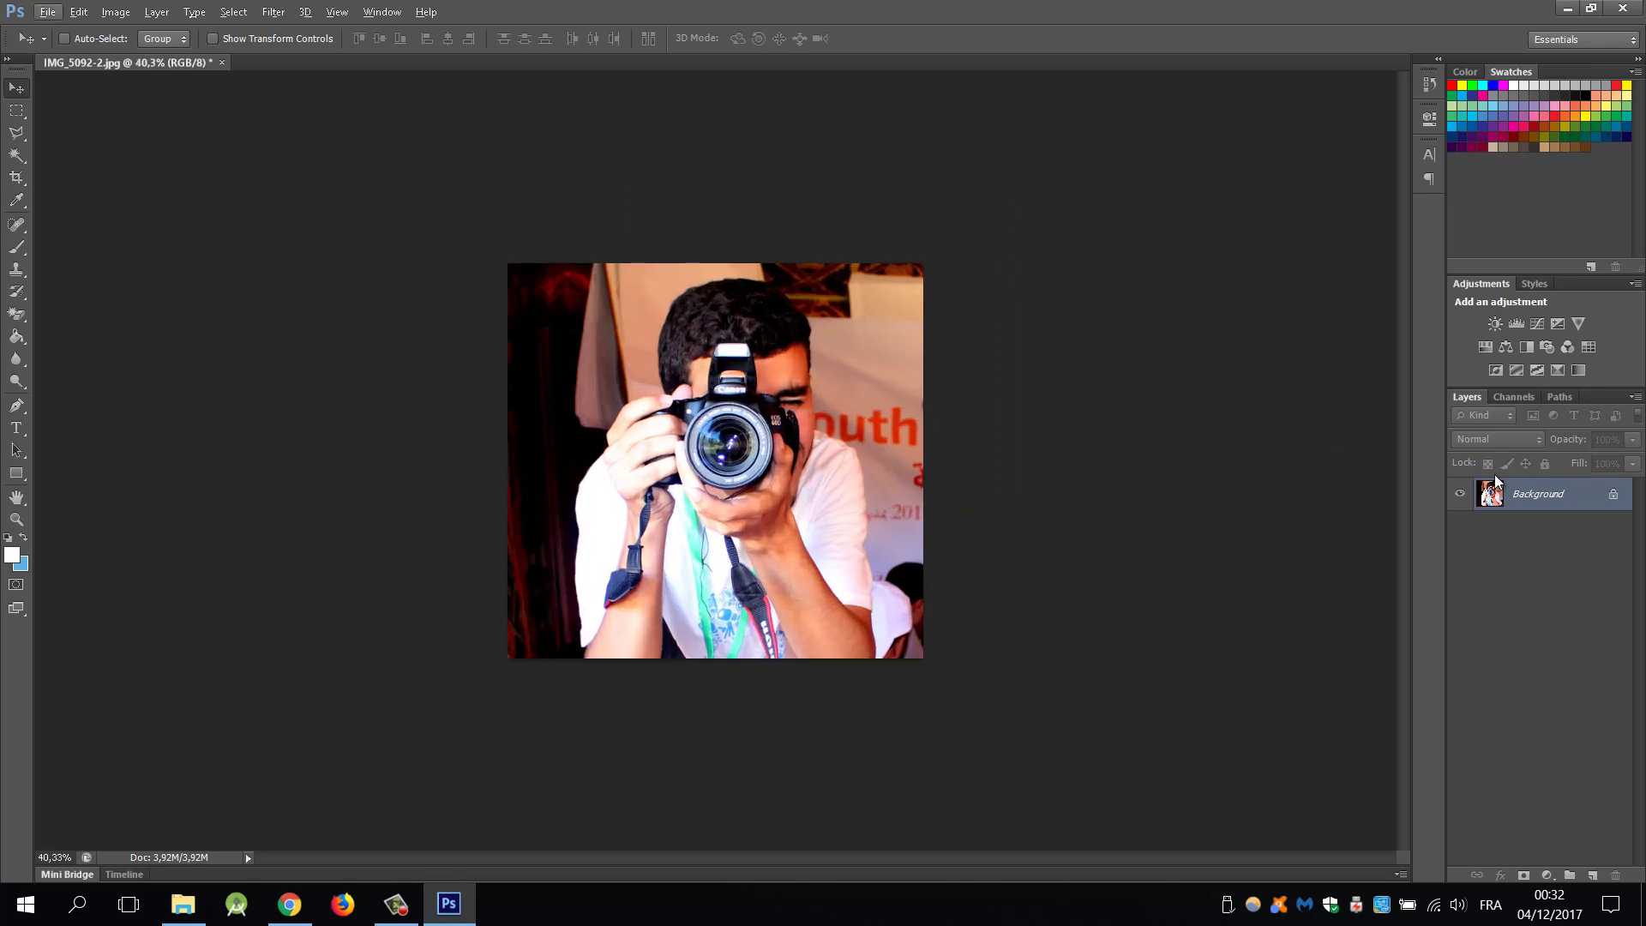
Convert the Background into Layer 0 and duplicate it three times
double_click(1613, 502)
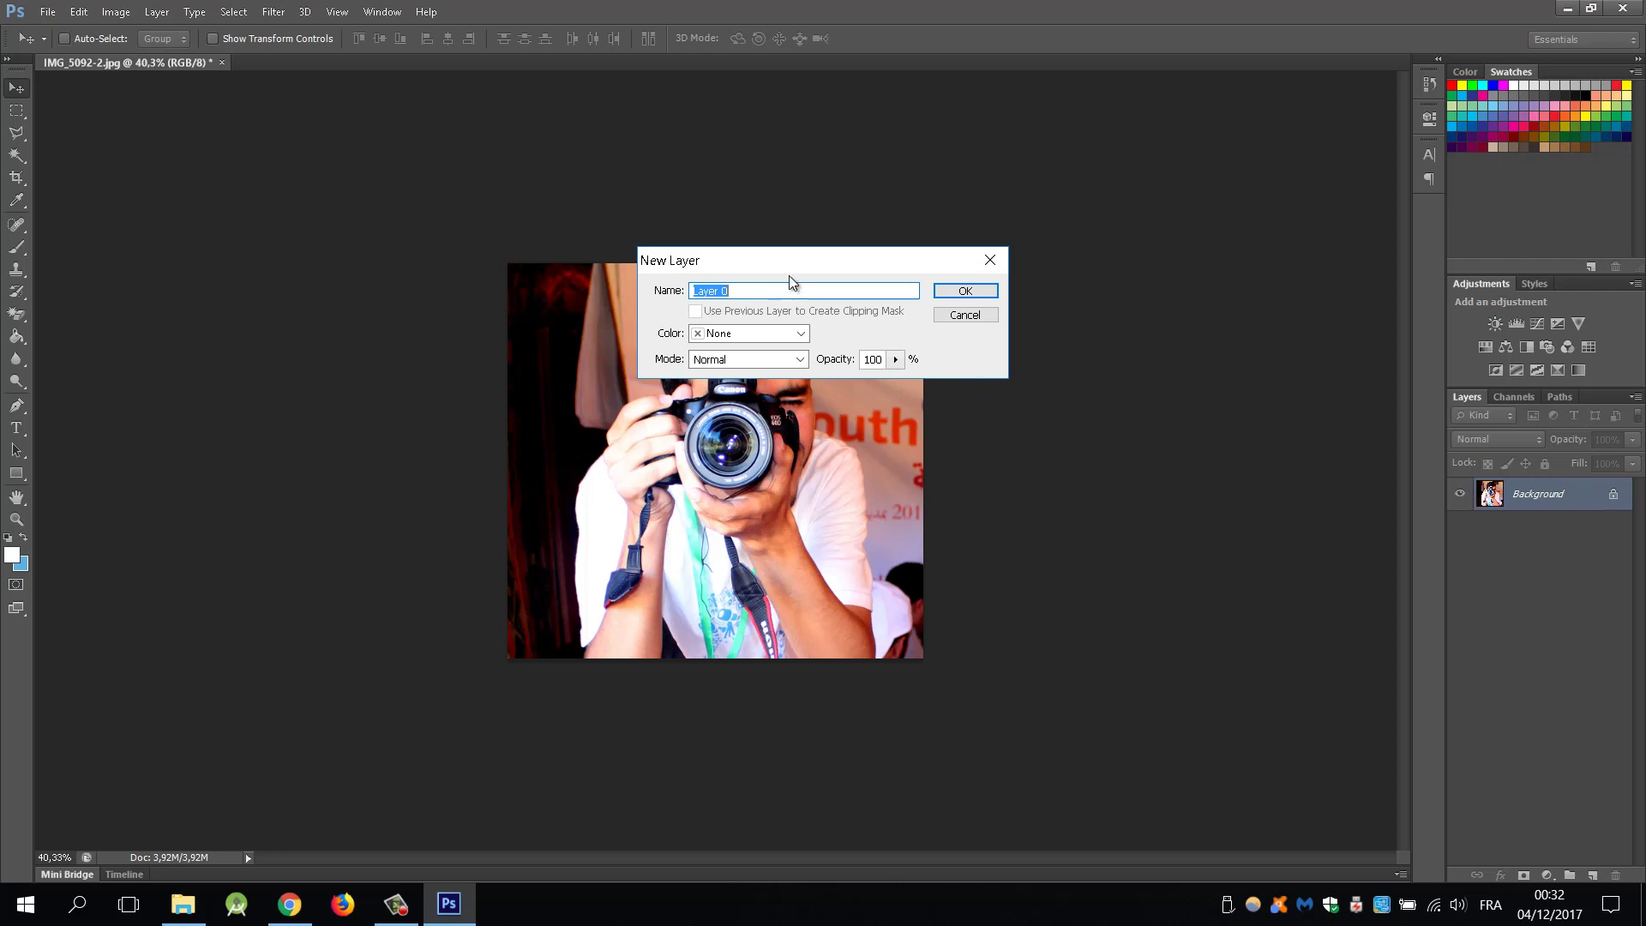
click(964, 293)
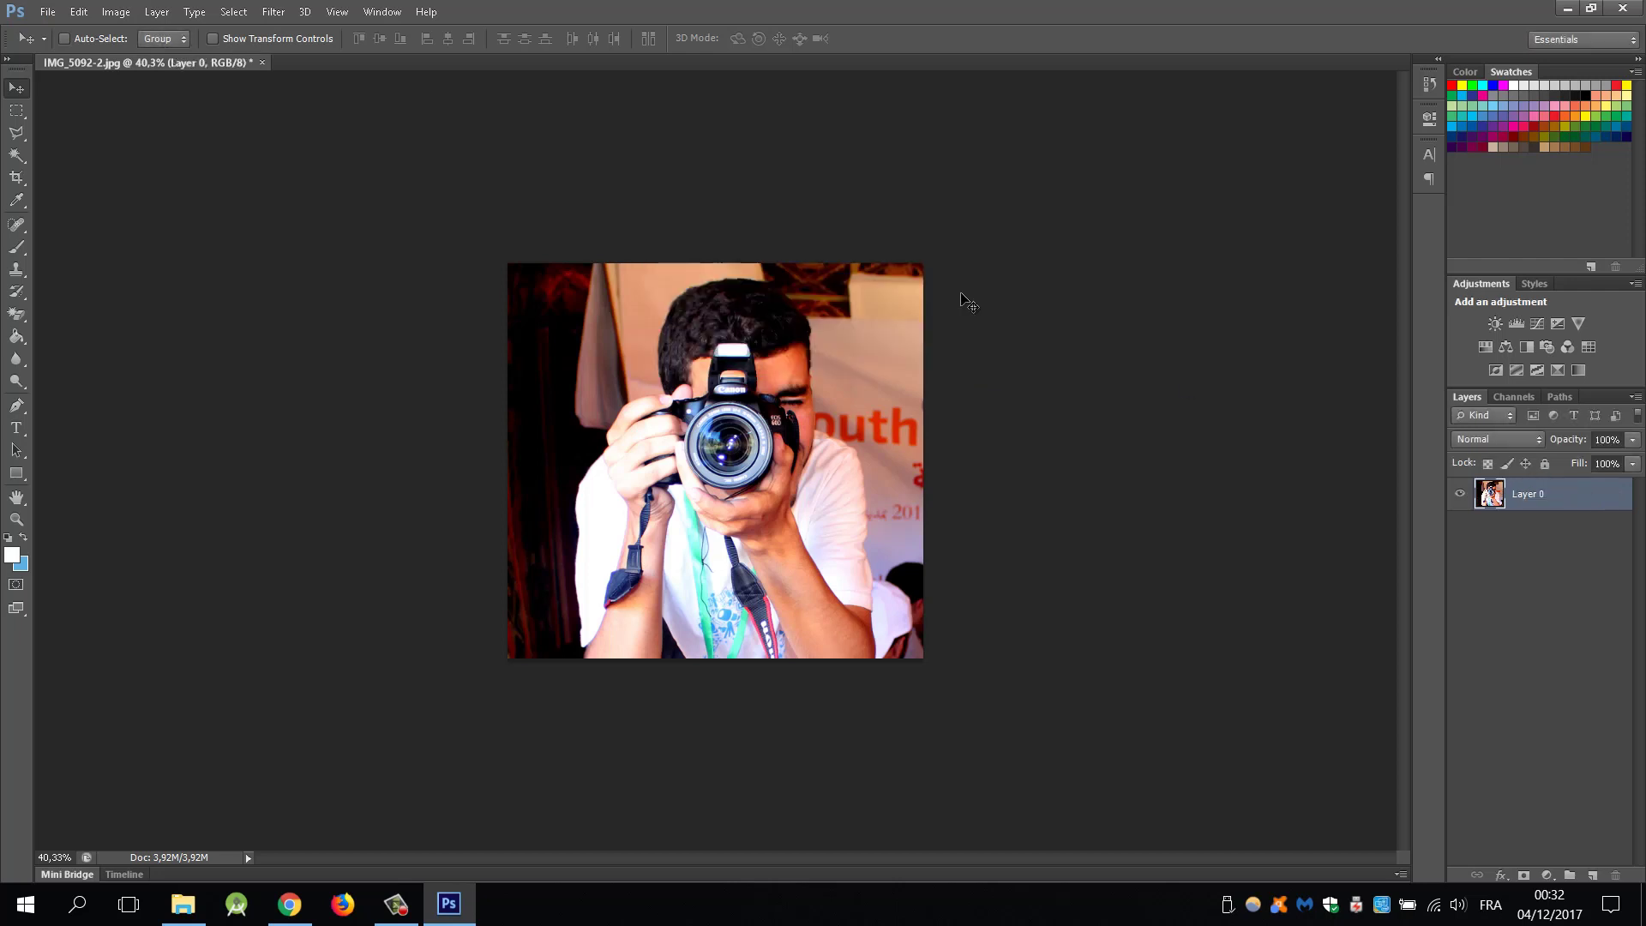
drag(1590, 503, 1592, 874)
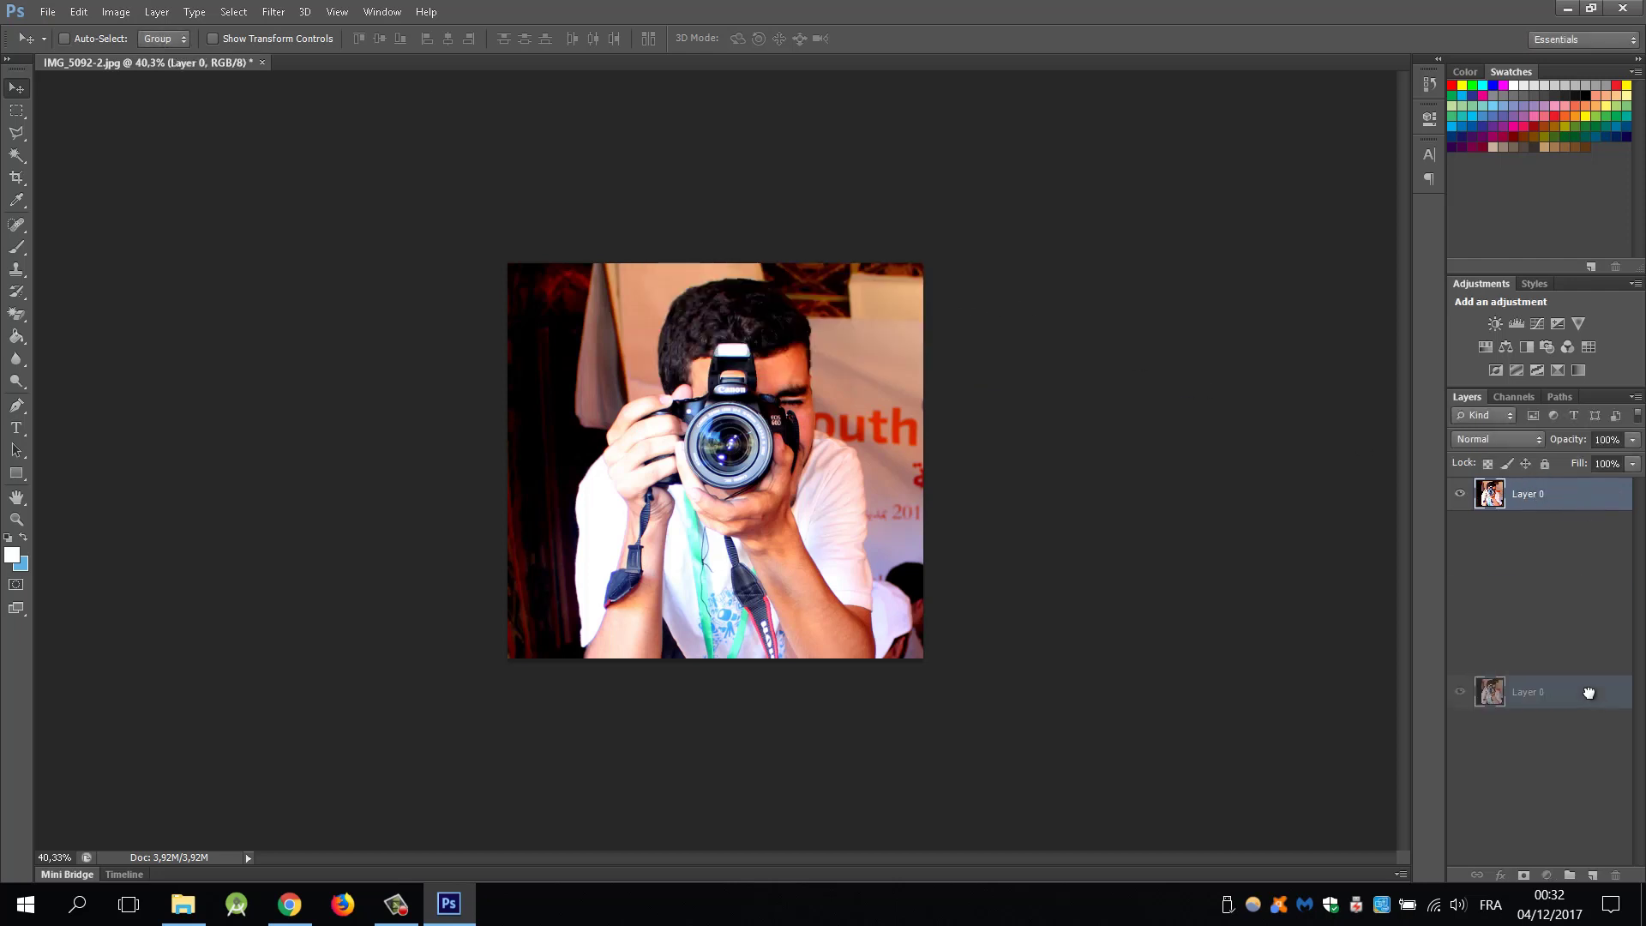
drag(1578, 497, 1595, 875)
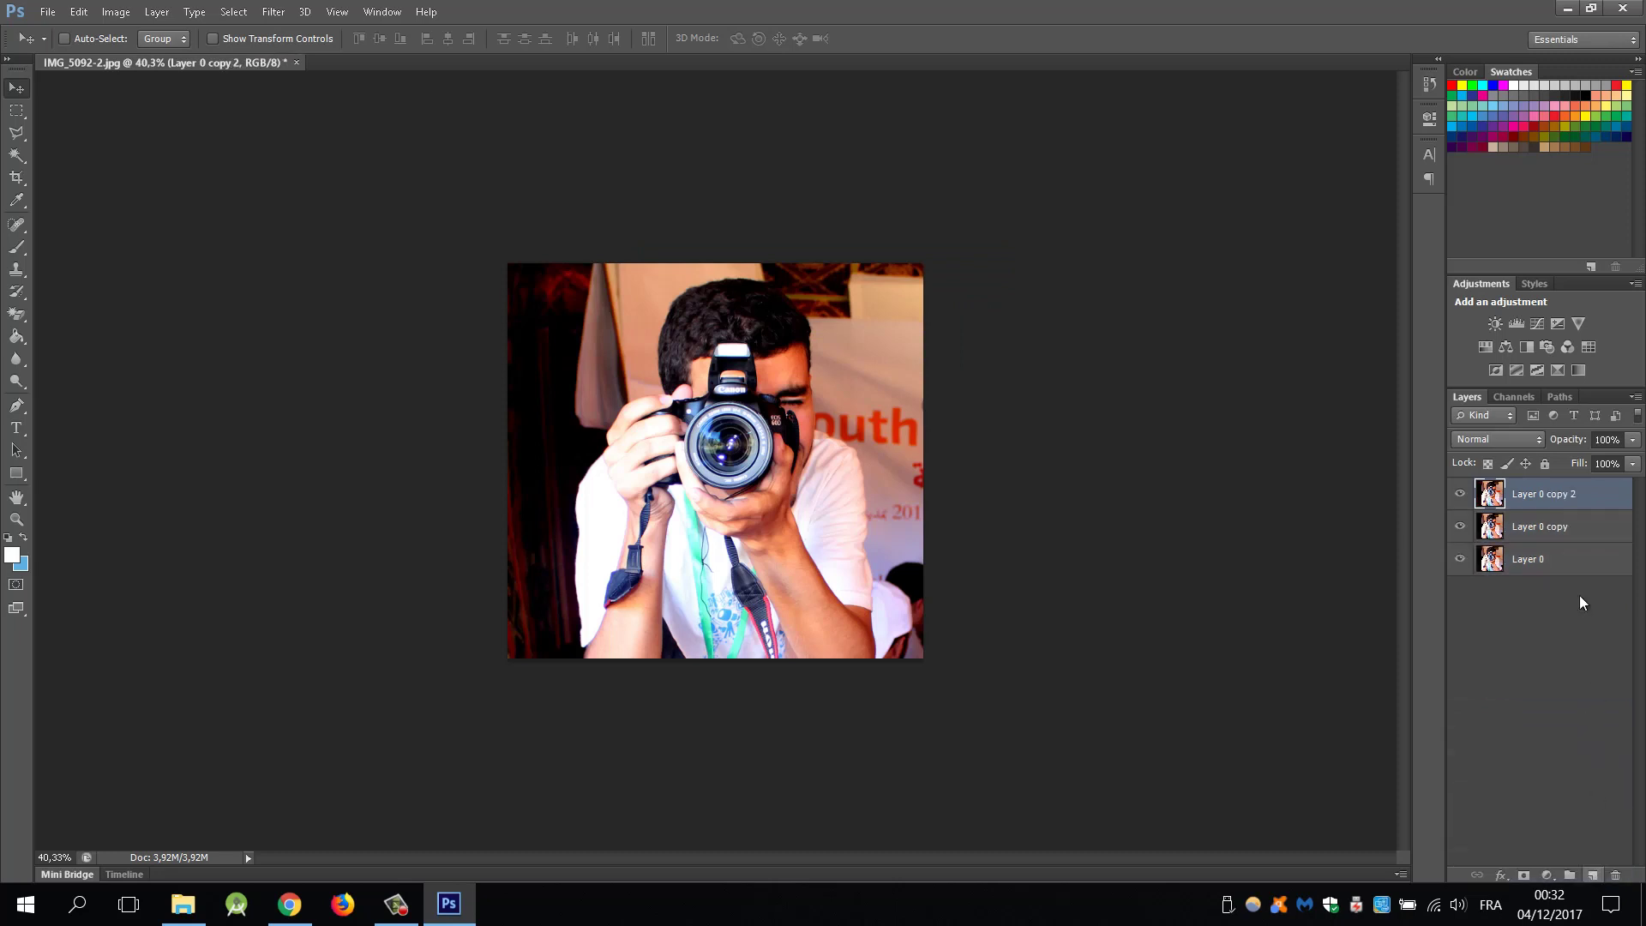
drag(1568, 494, 1597, 875)
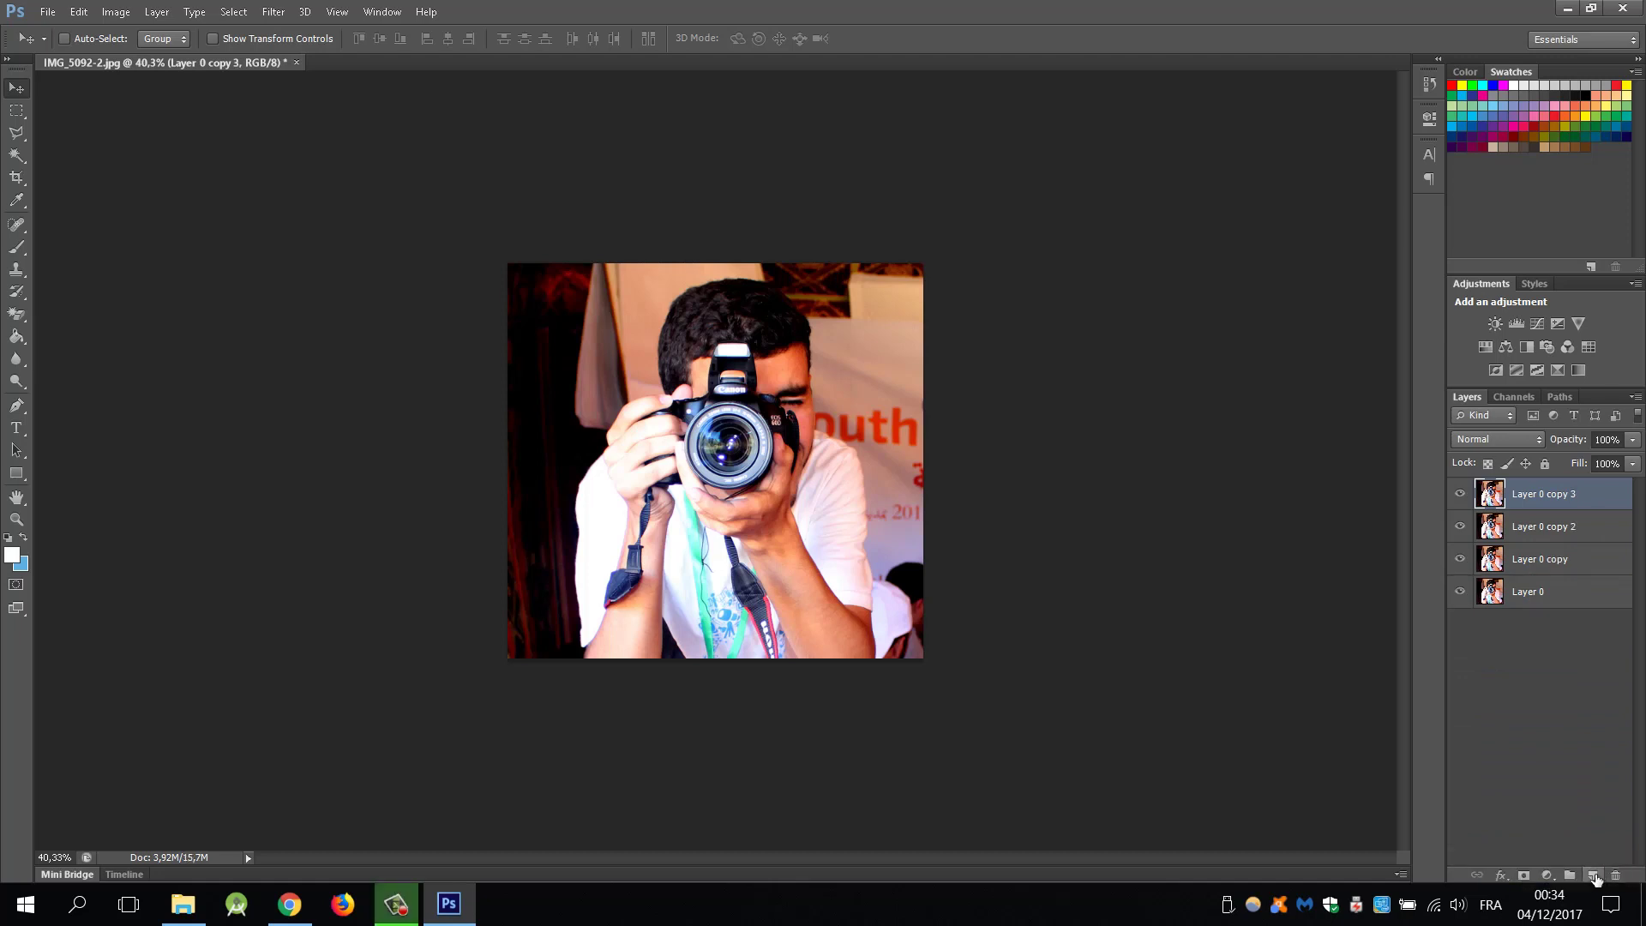
Turn off the R and B channels in Layer 0 copy 3's blending options
double_click(1592, 498)
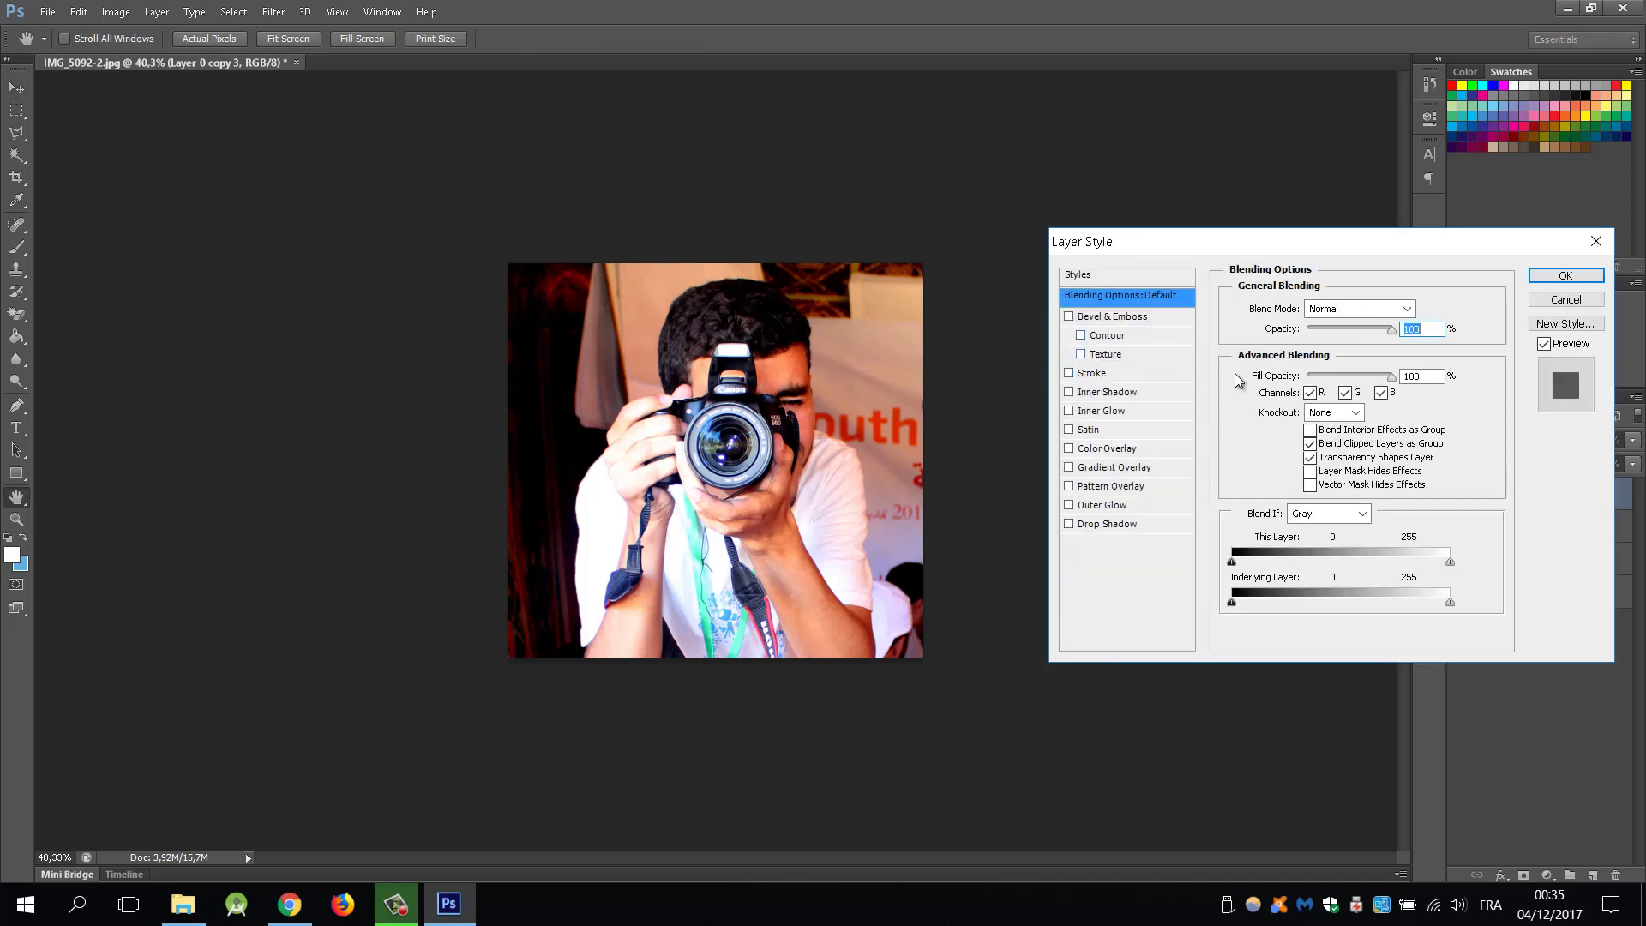
click(1309, 394)
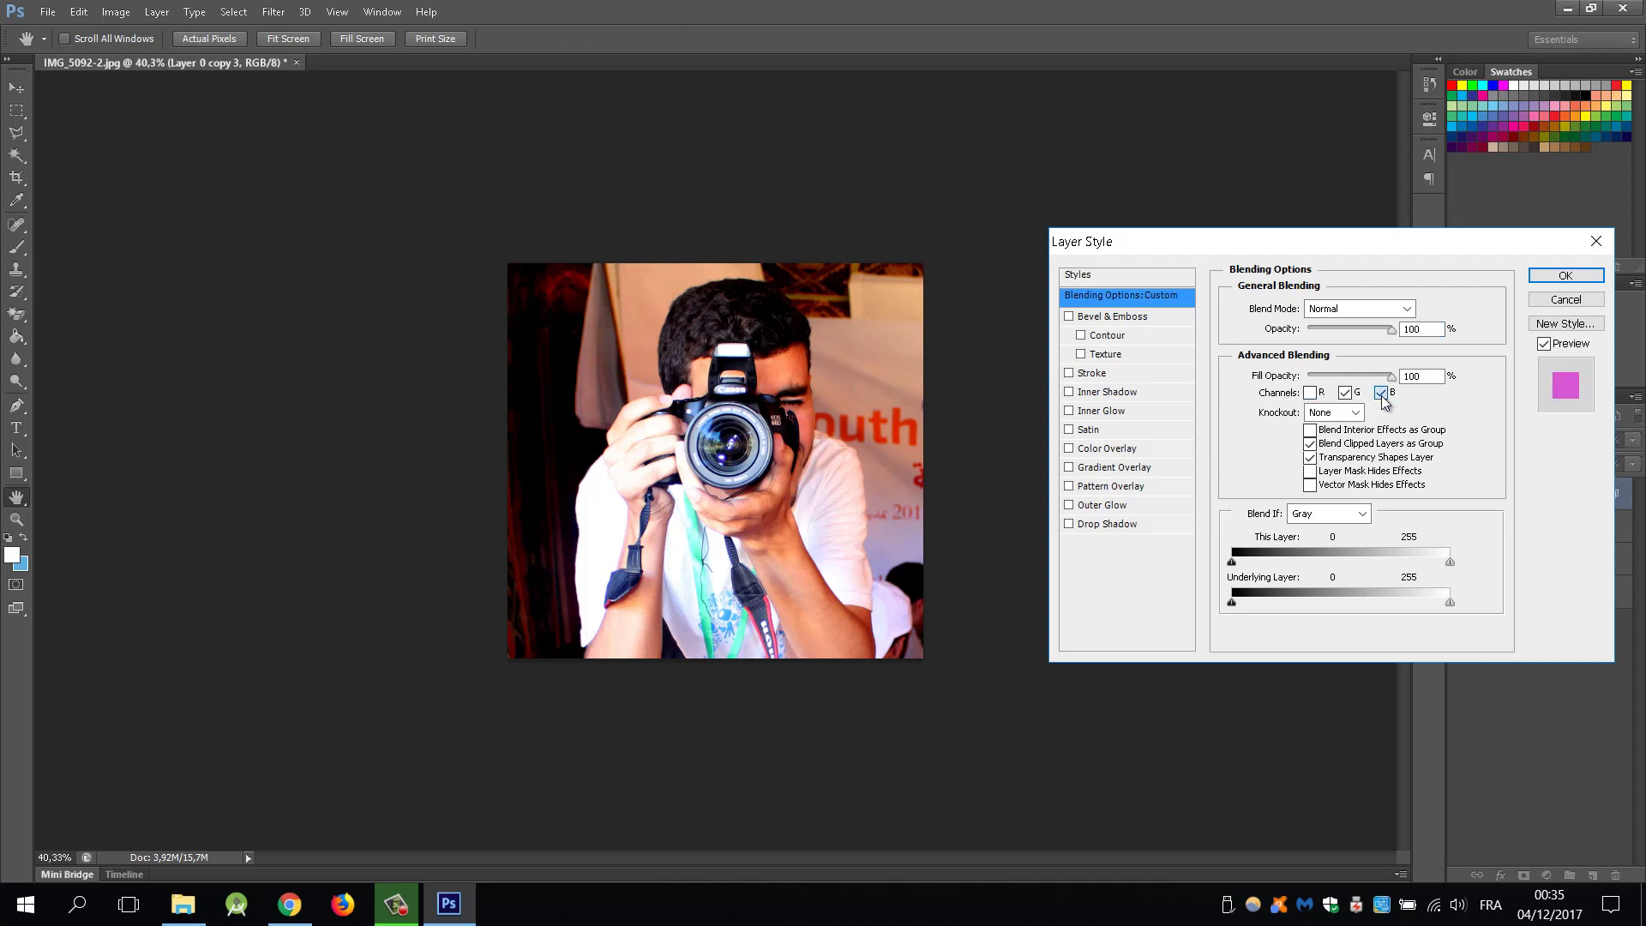
click(1546, 276)
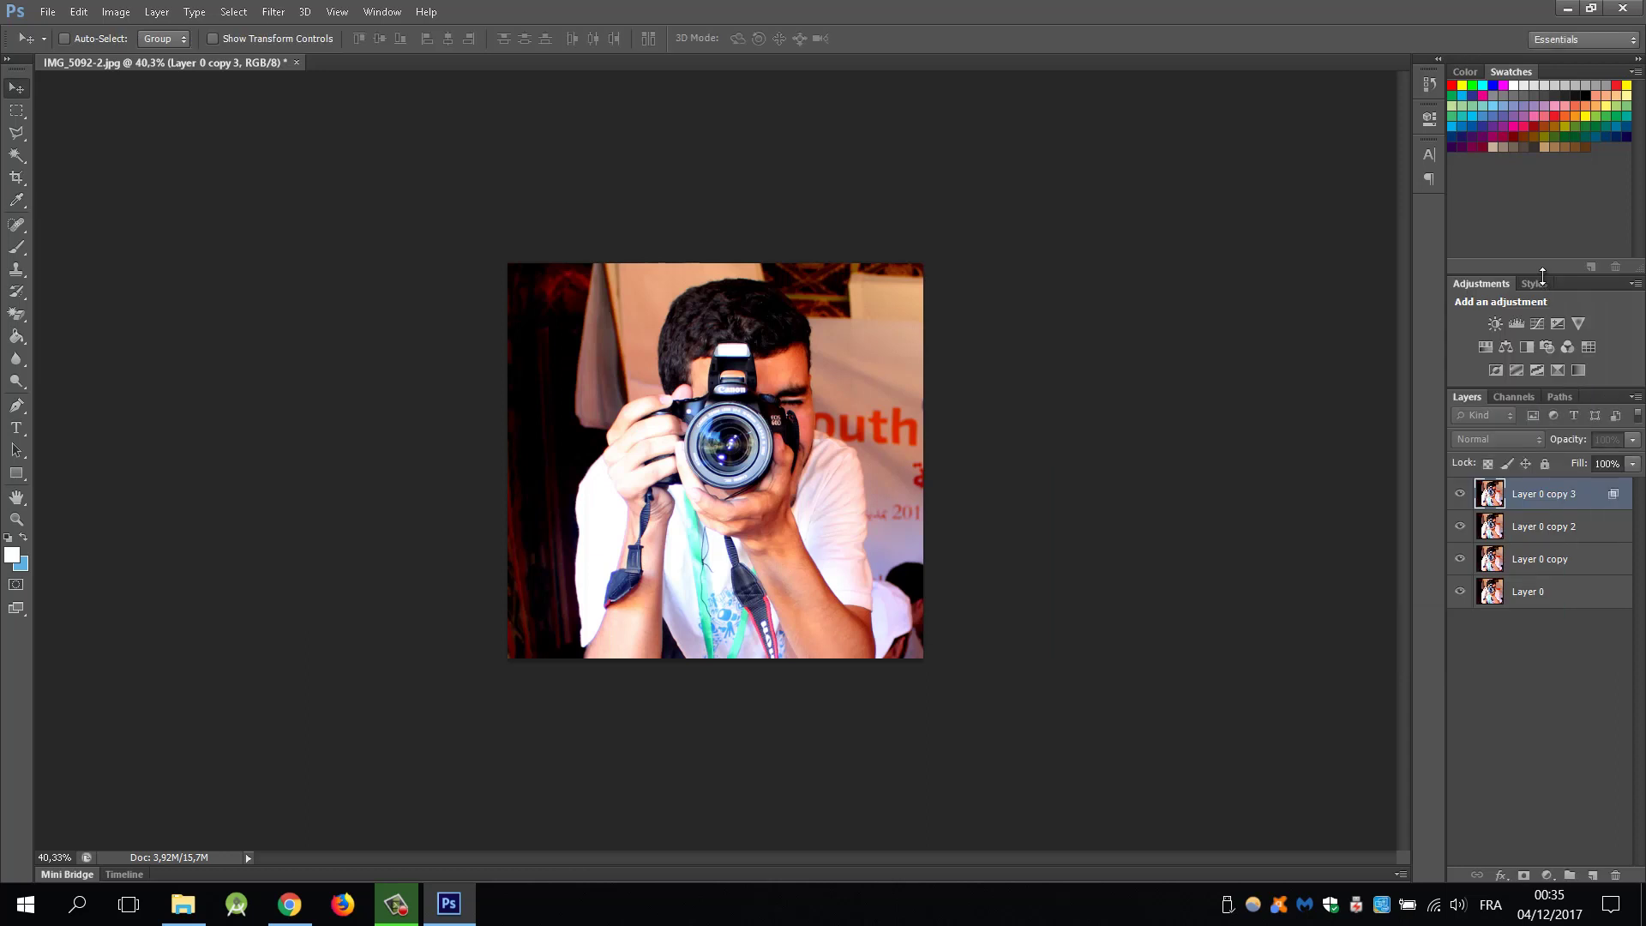
Turn off the G channel in Layer 0 copy 2's blending options
click(1605, 529)
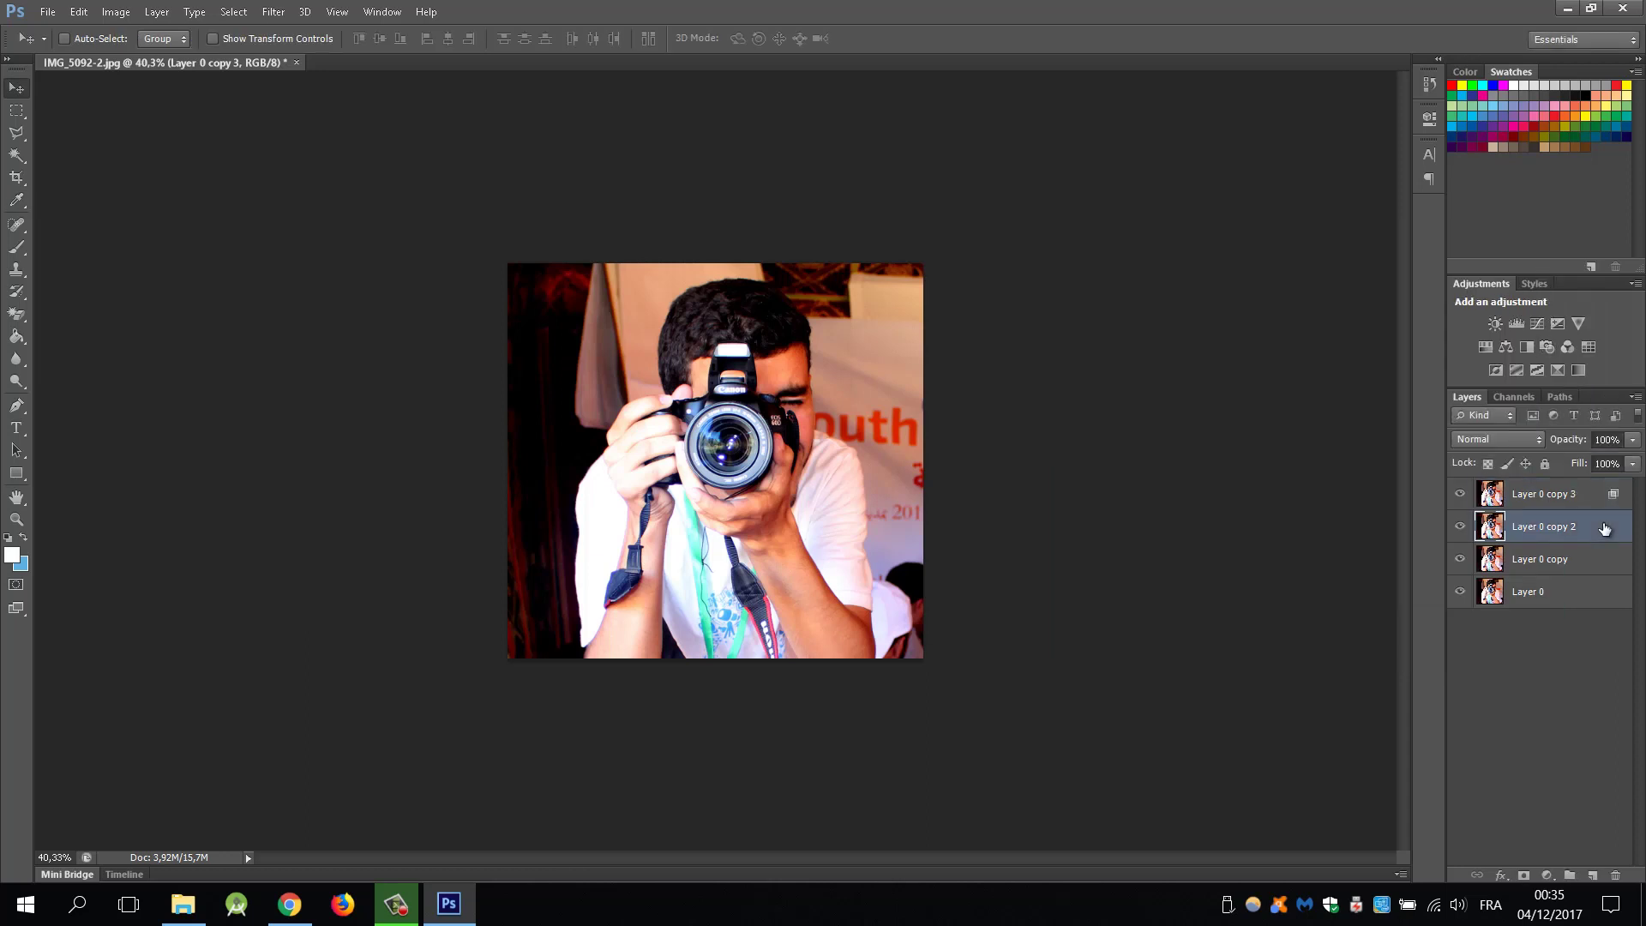
double_click(1605, 529)
click(1345, 393)
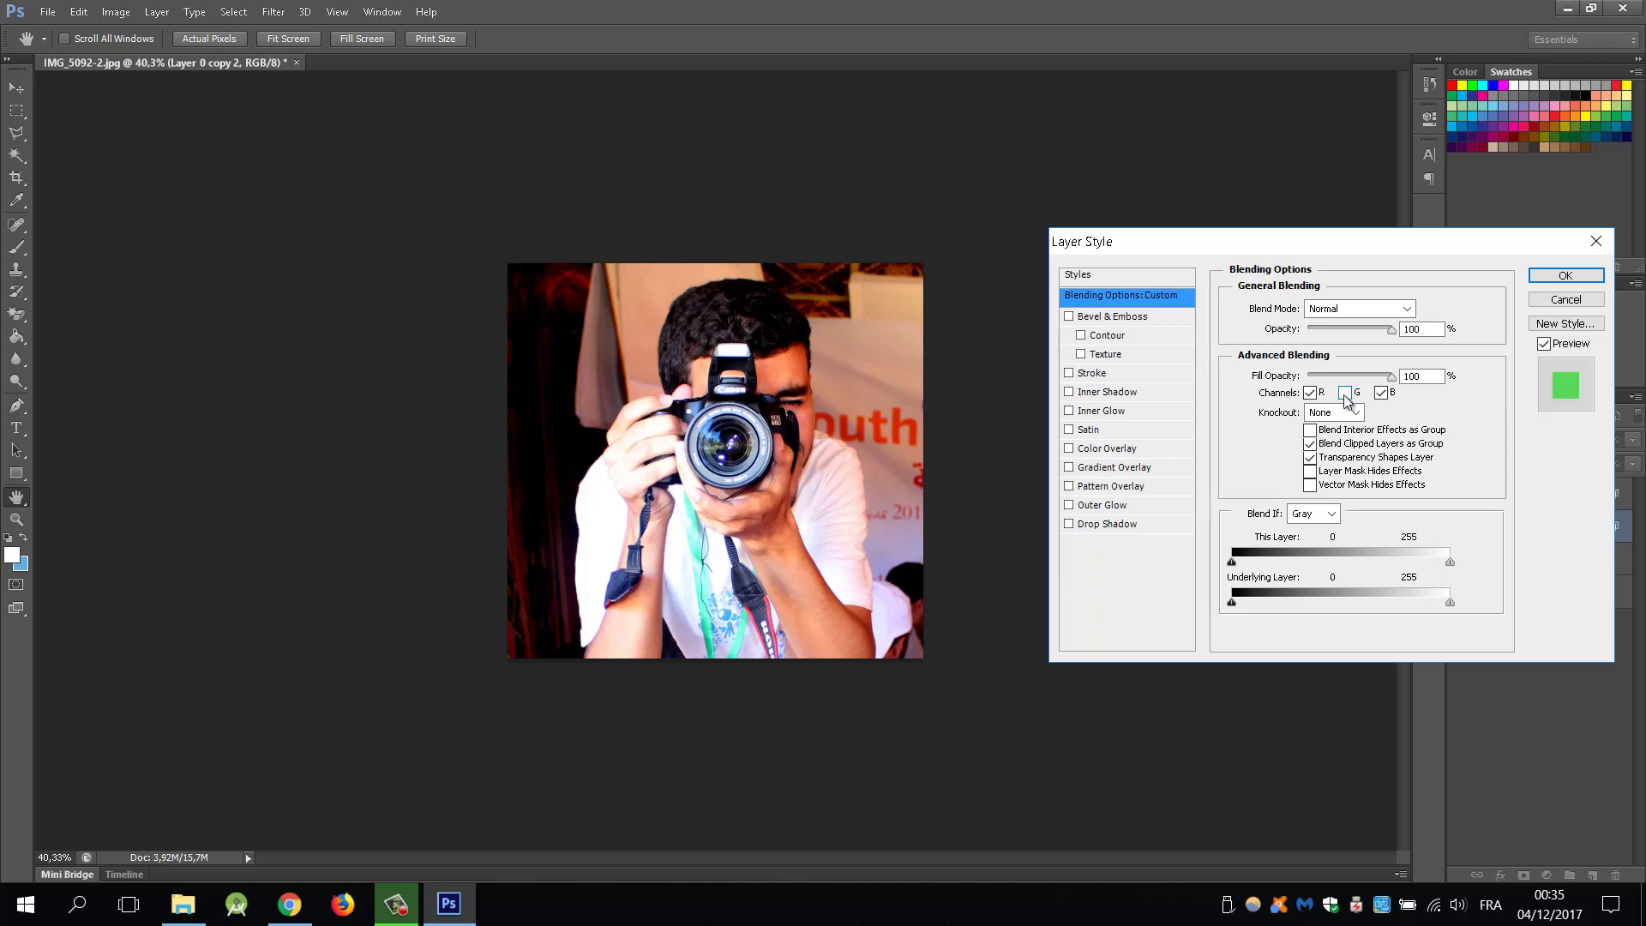
click(1557, 276)
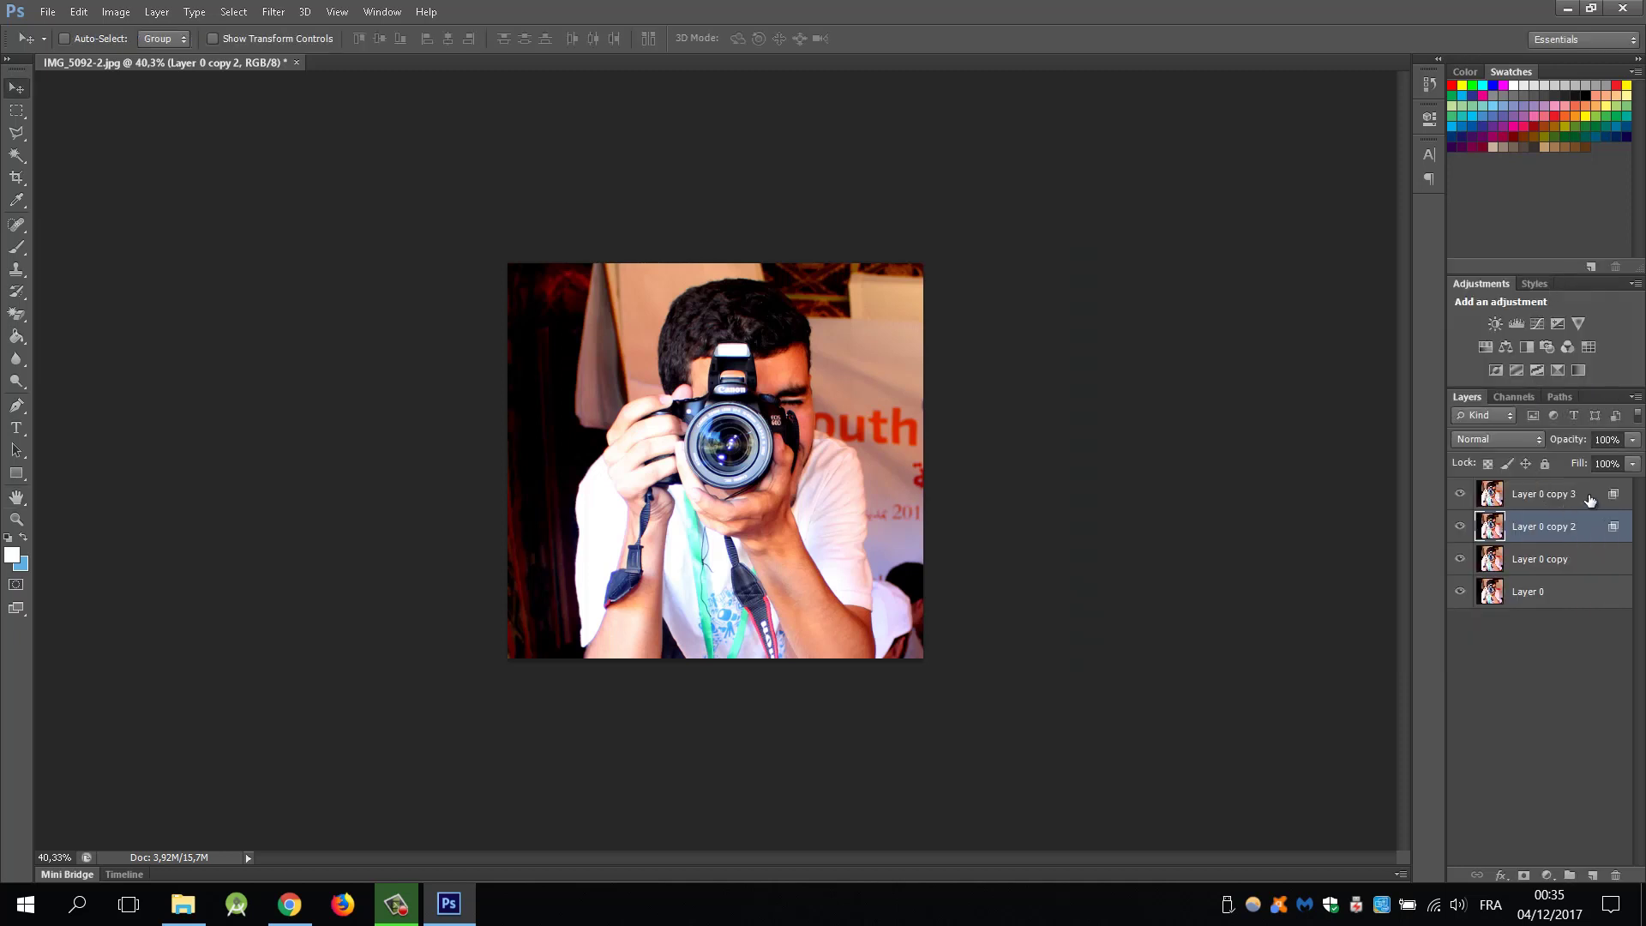
click(1558, 496)
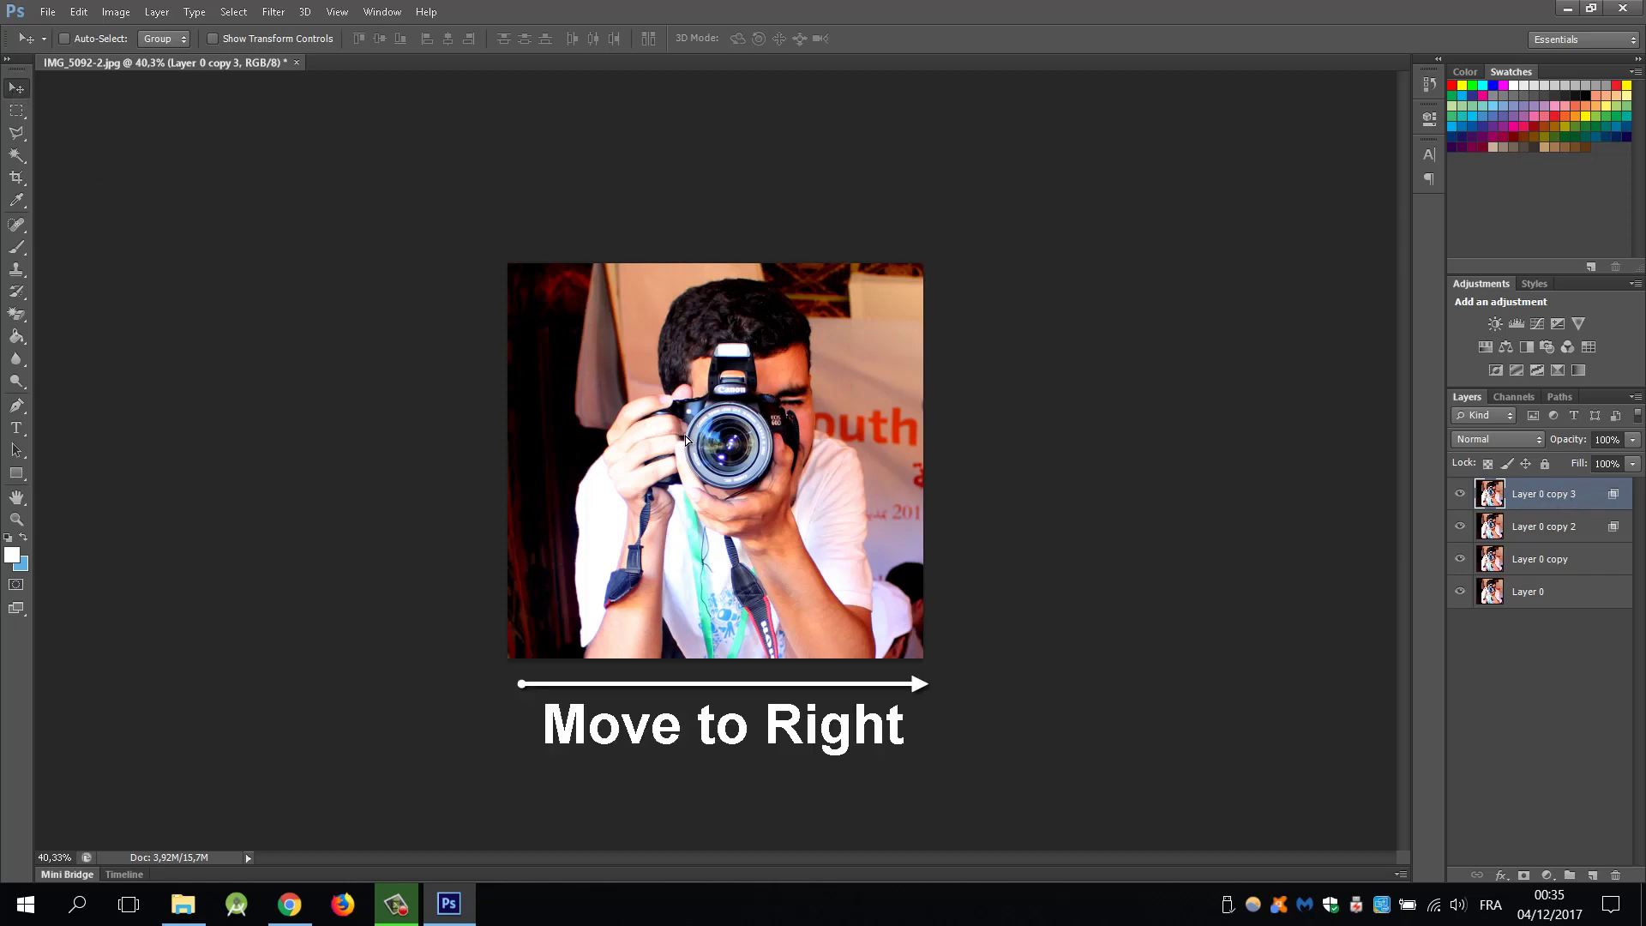
Nudge Layer 0 copy 3 right and shift Layer 0 copy 2 about 0.78 cm left
key(shift+Right)
key(shift+Right)
key(shift+Right)
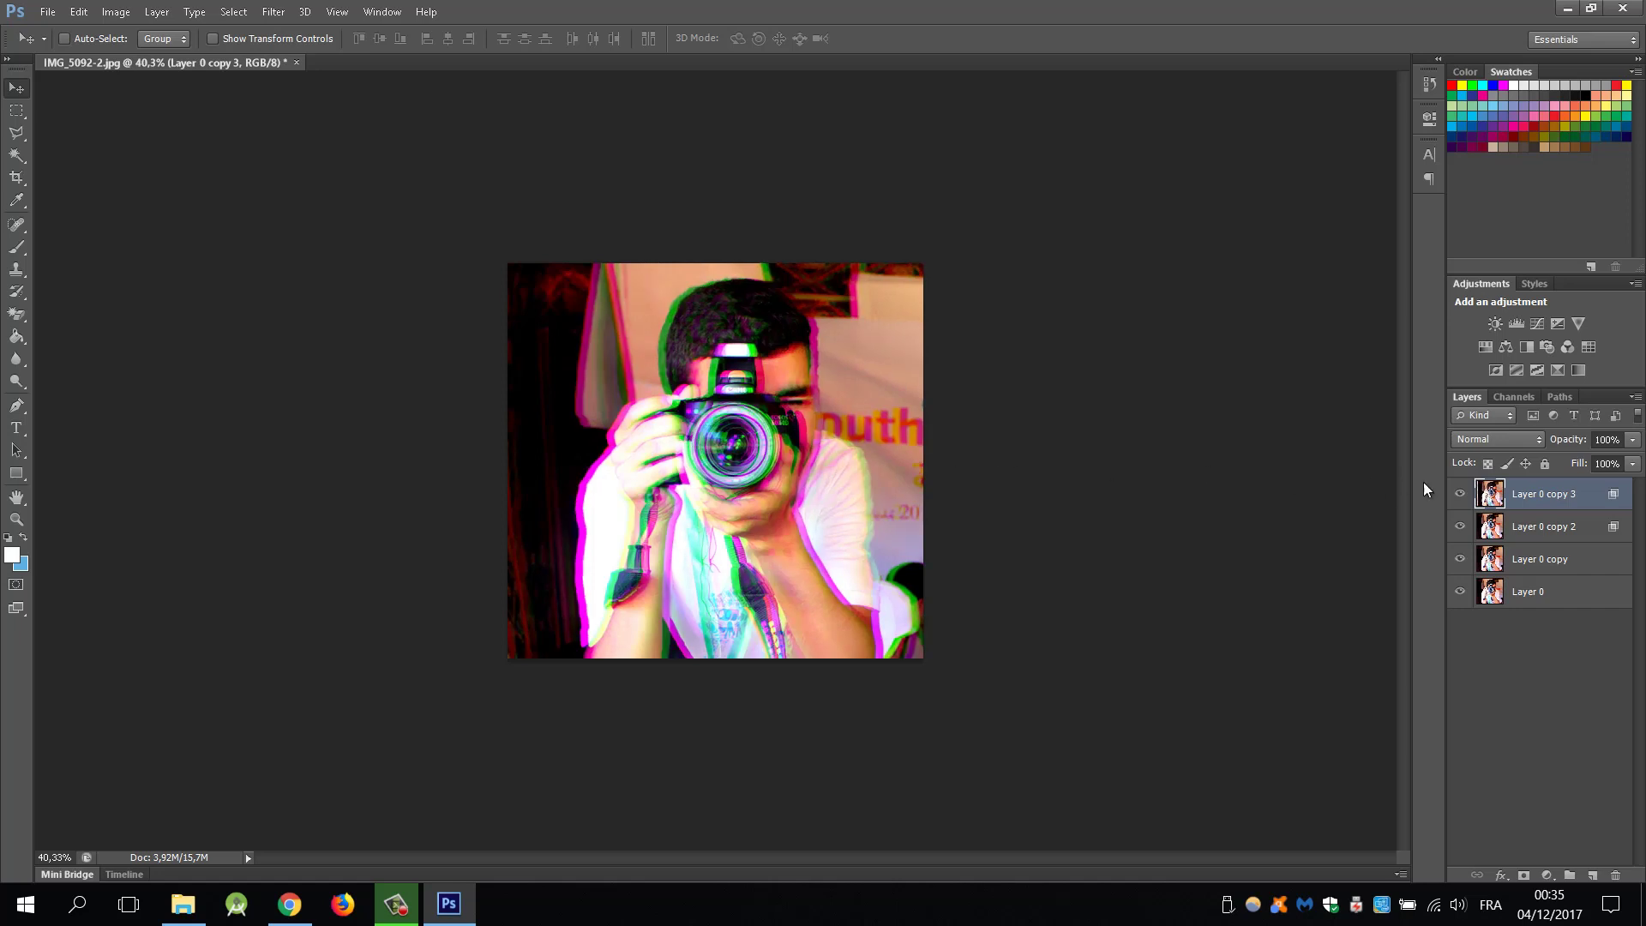
click(1539, 527)
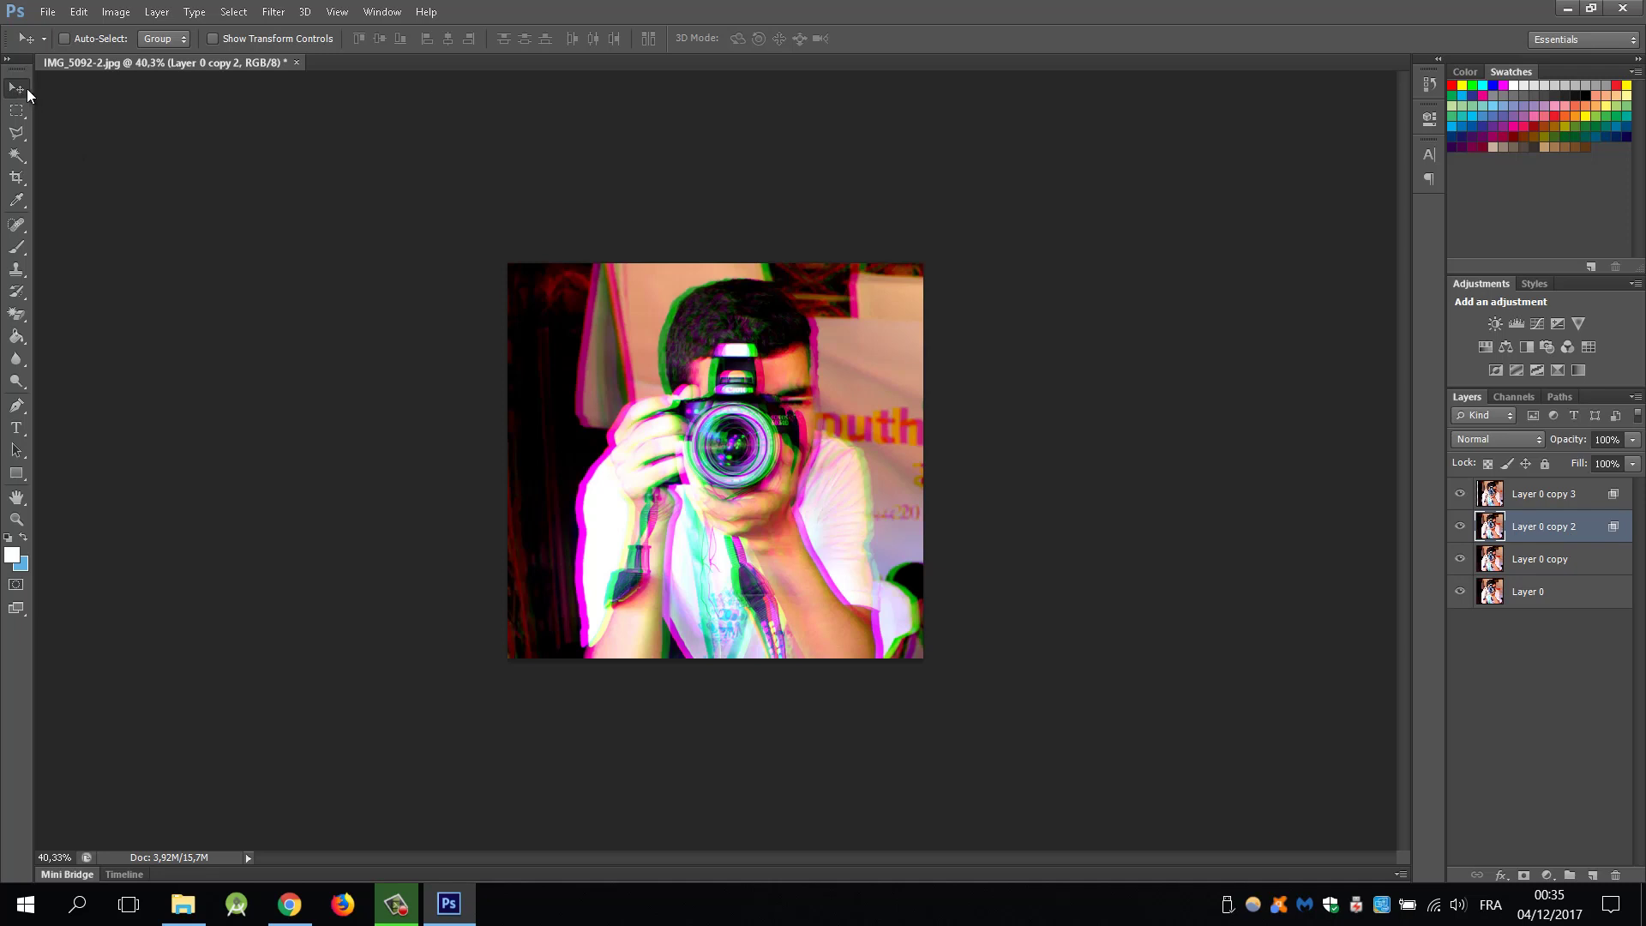
drag(665, 444, 655, 444)
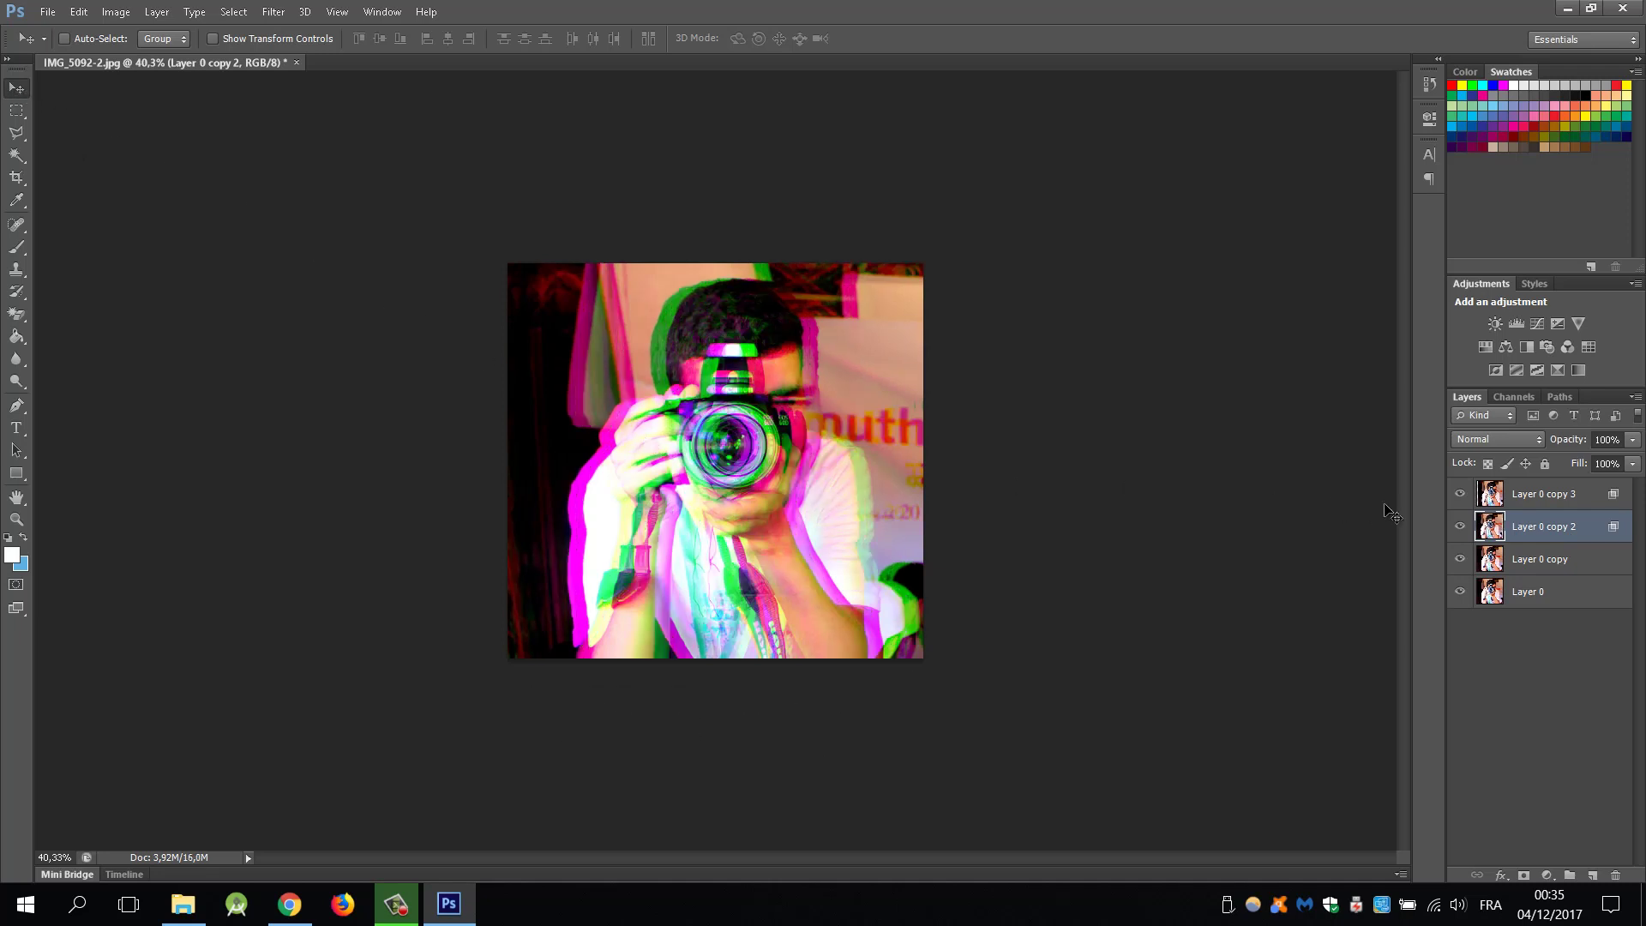
Merge Layer 0 copy, copy 2 and copy 3 into a single Layer 0 copy 3
click(1577, 562)
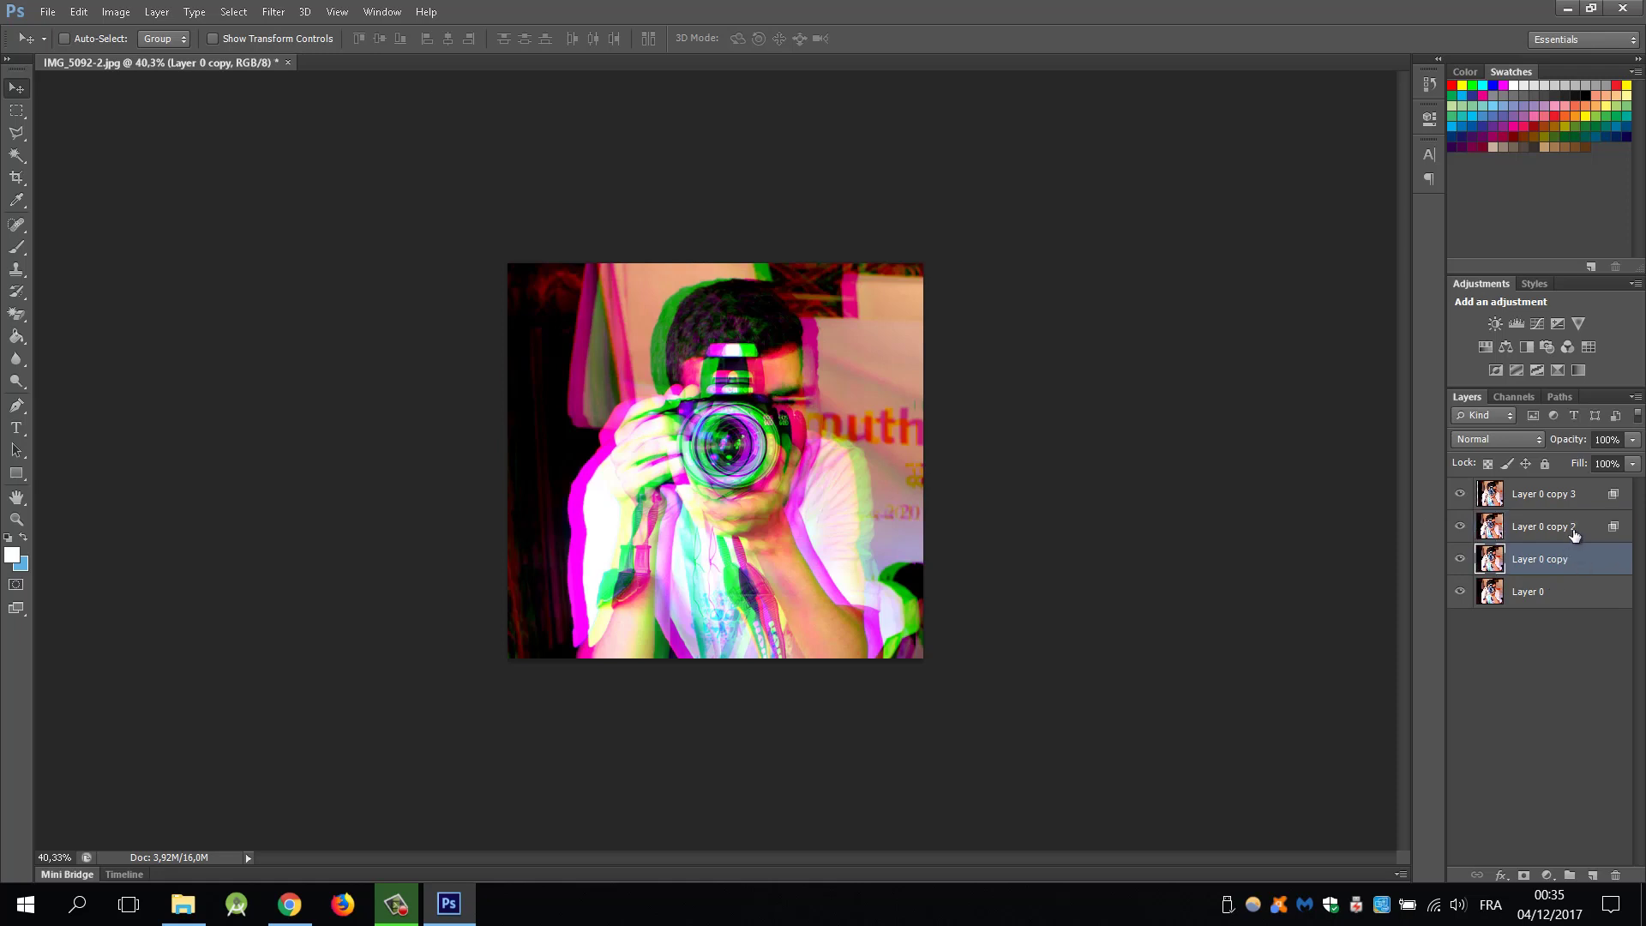
ctrl+click(1576, 528)
ctrl+click(1576, 497)
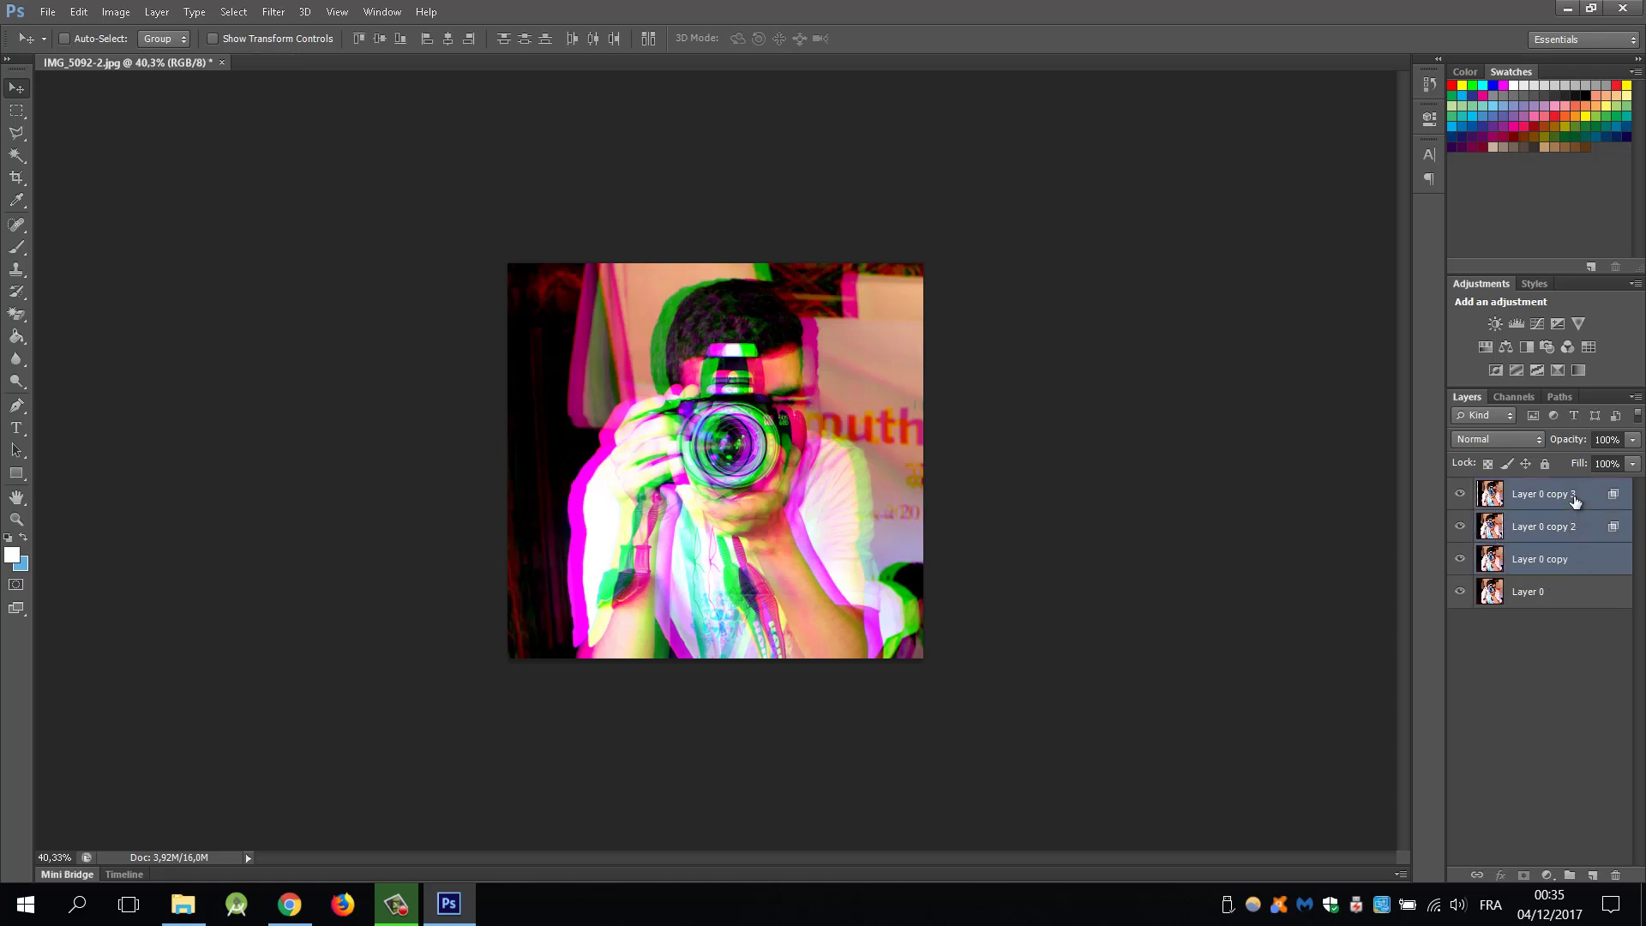
right_click(1575, 497)
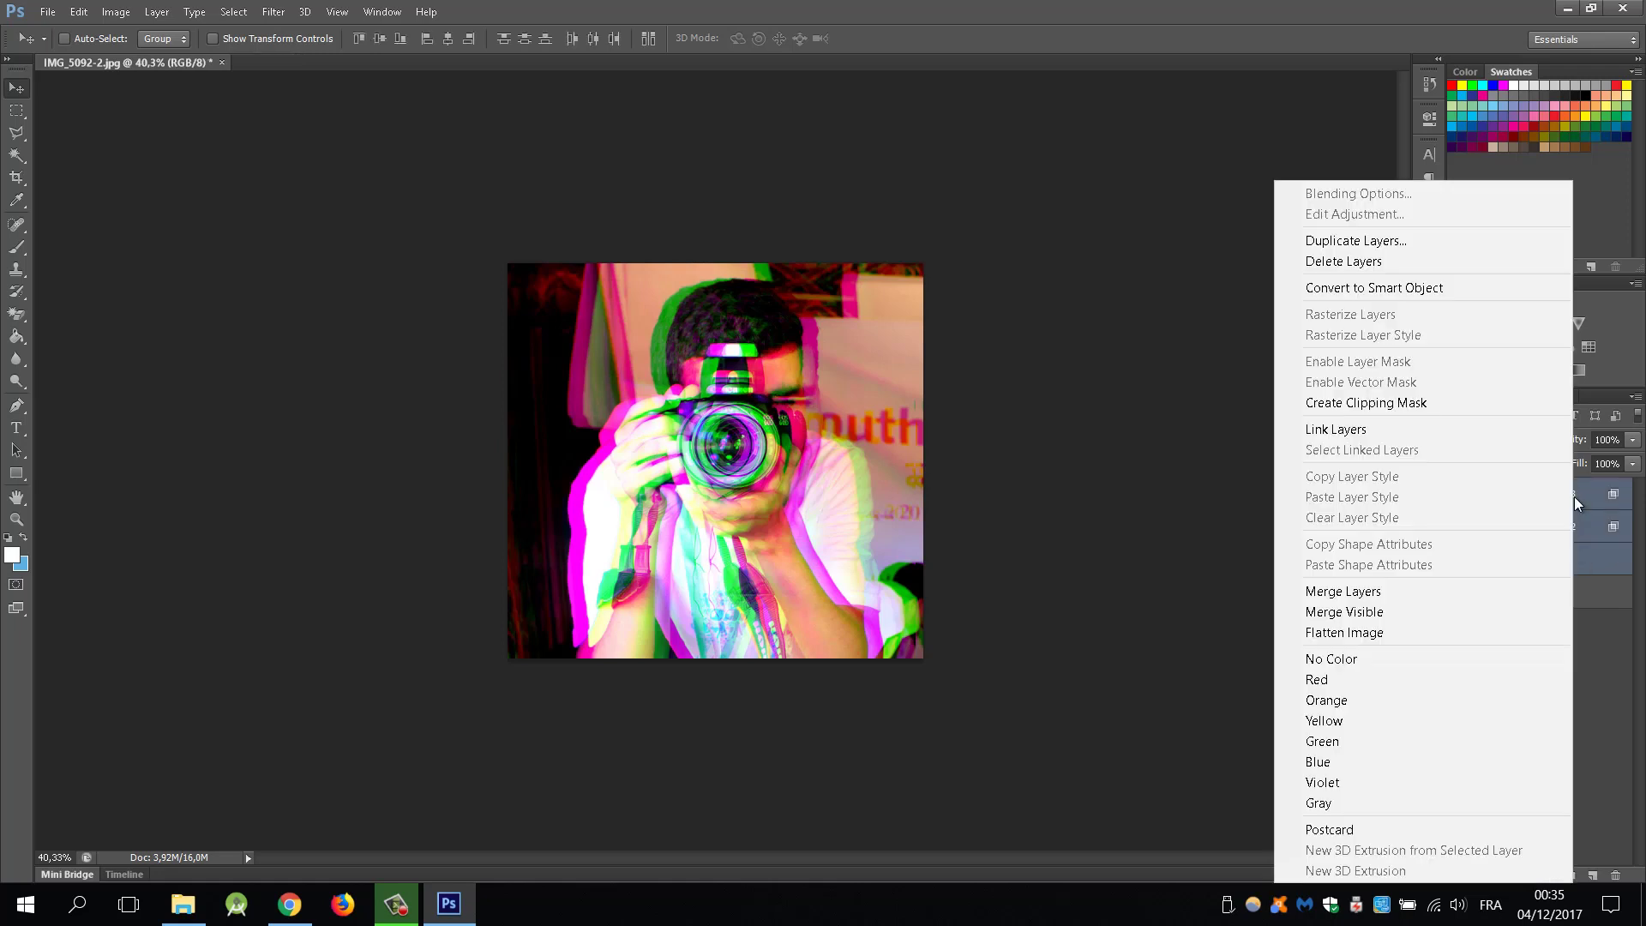
click(1393, 593)
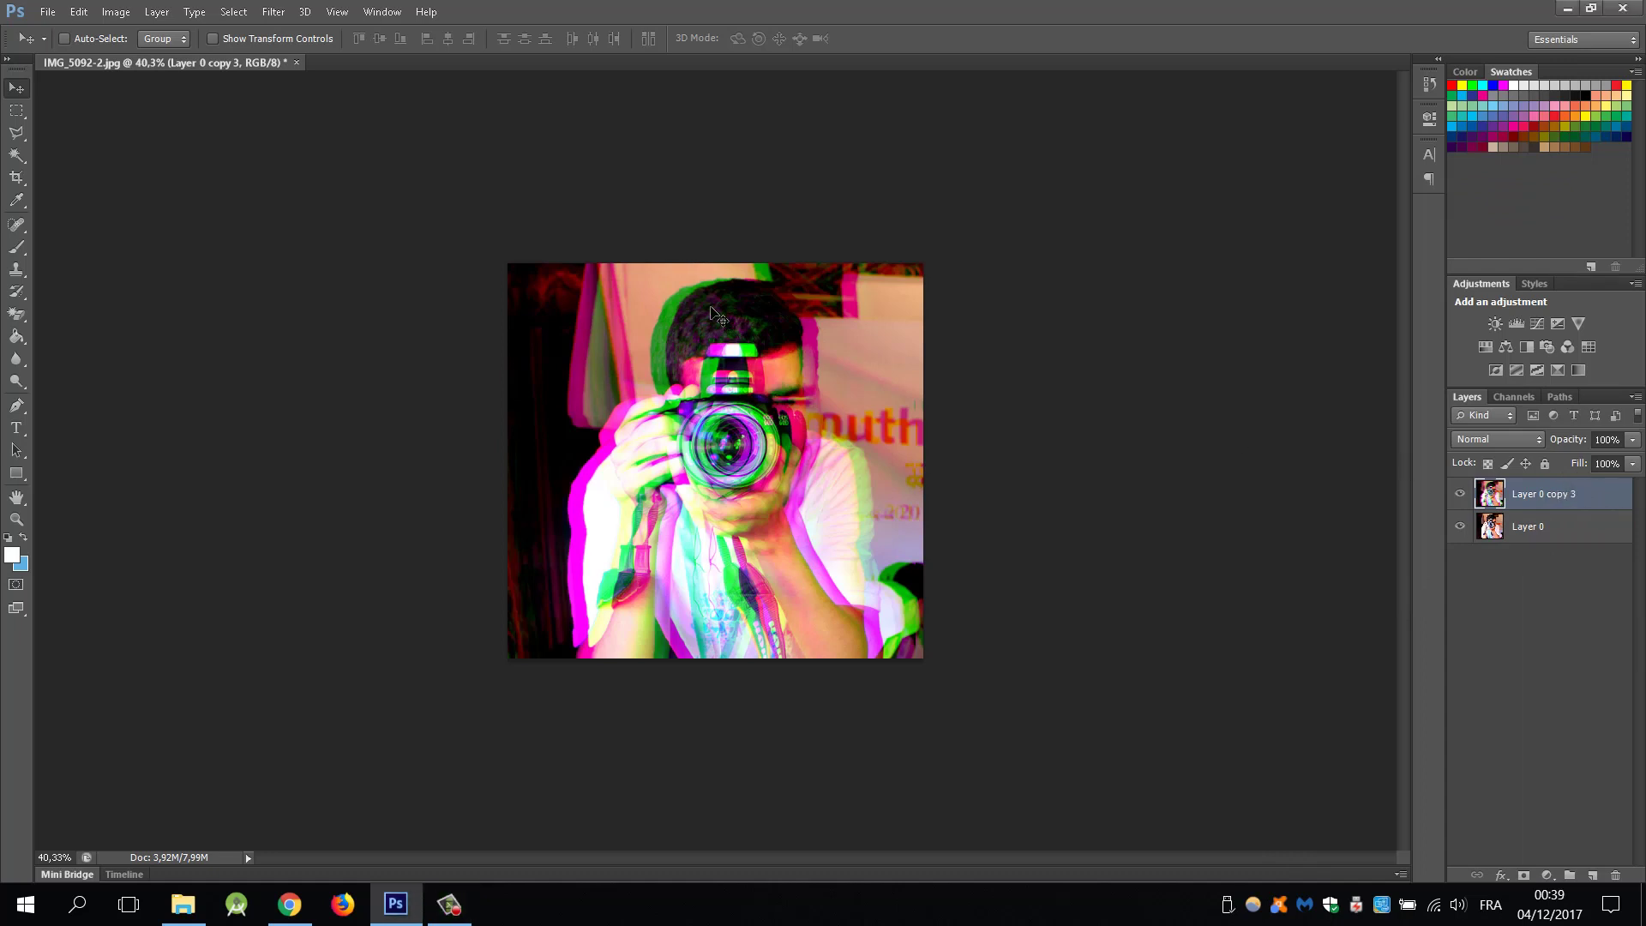
Apply Gaussian Add Noise to Layer 0 copy 3
click(273, 12)
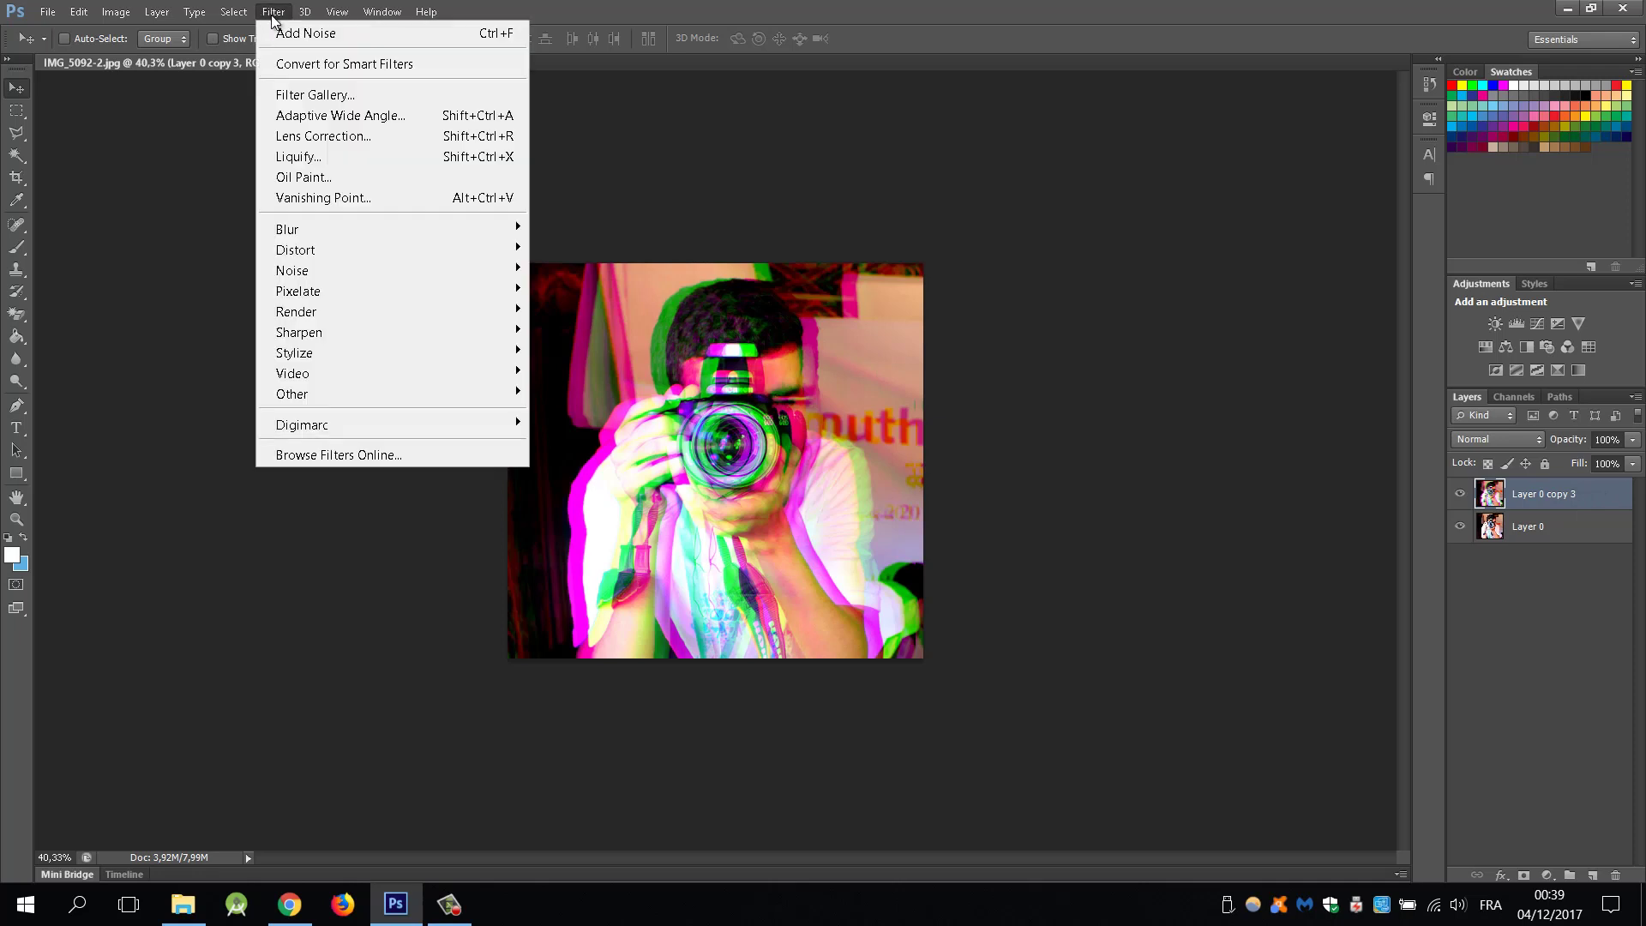
mouse_move(292, 270)
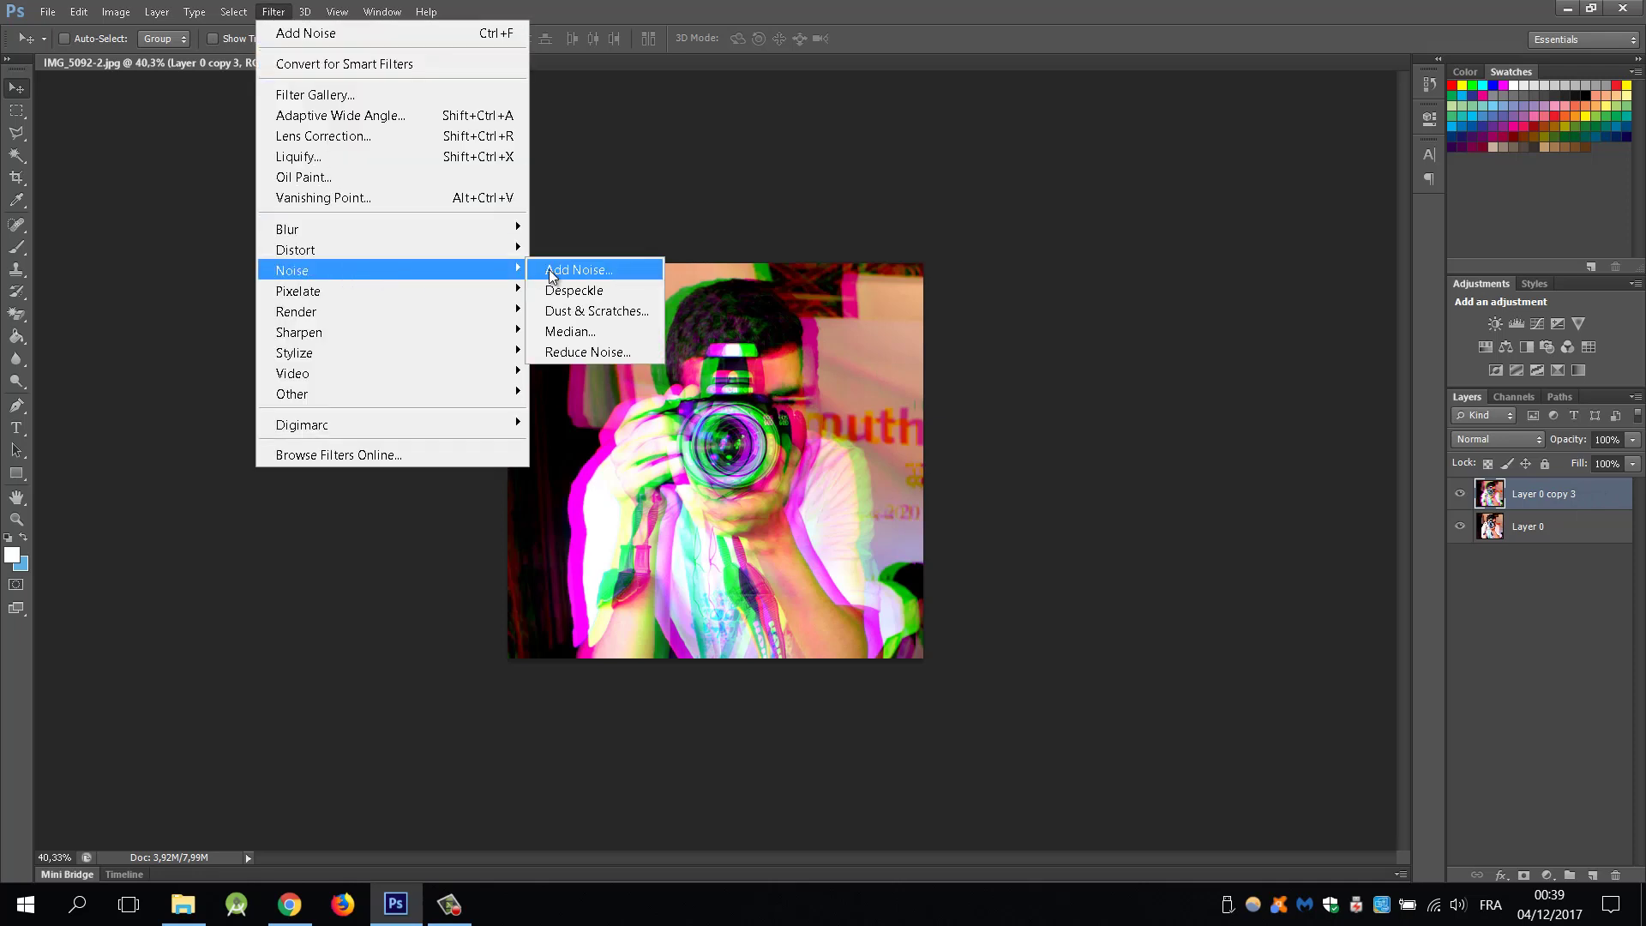
click(575, 271)
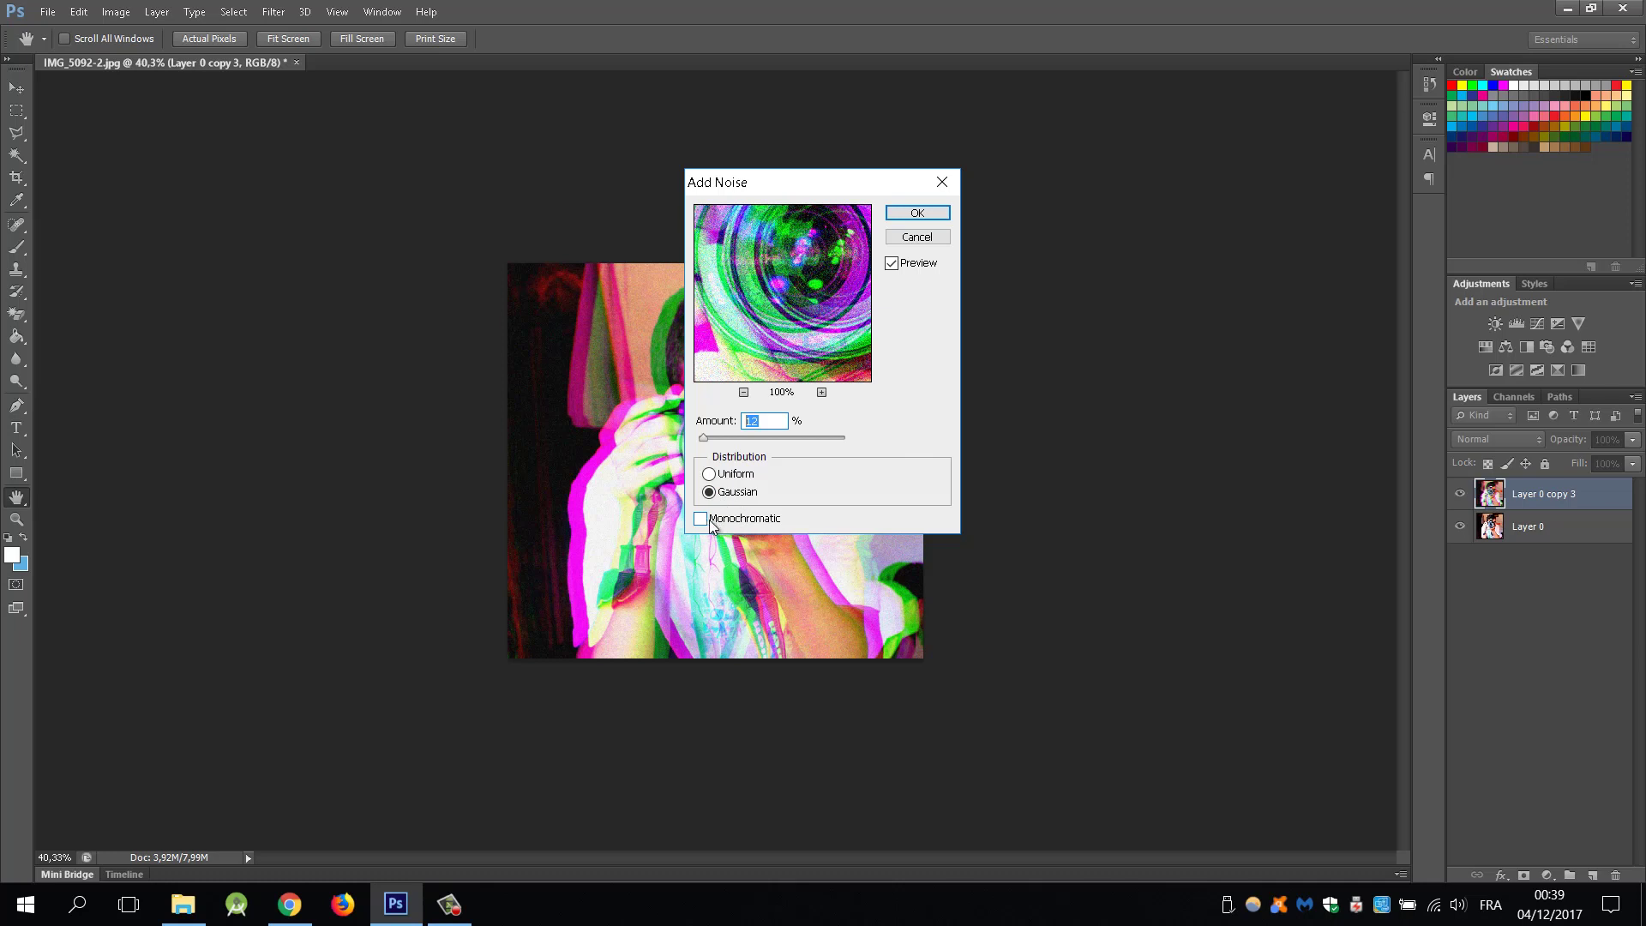
click(916, 214)
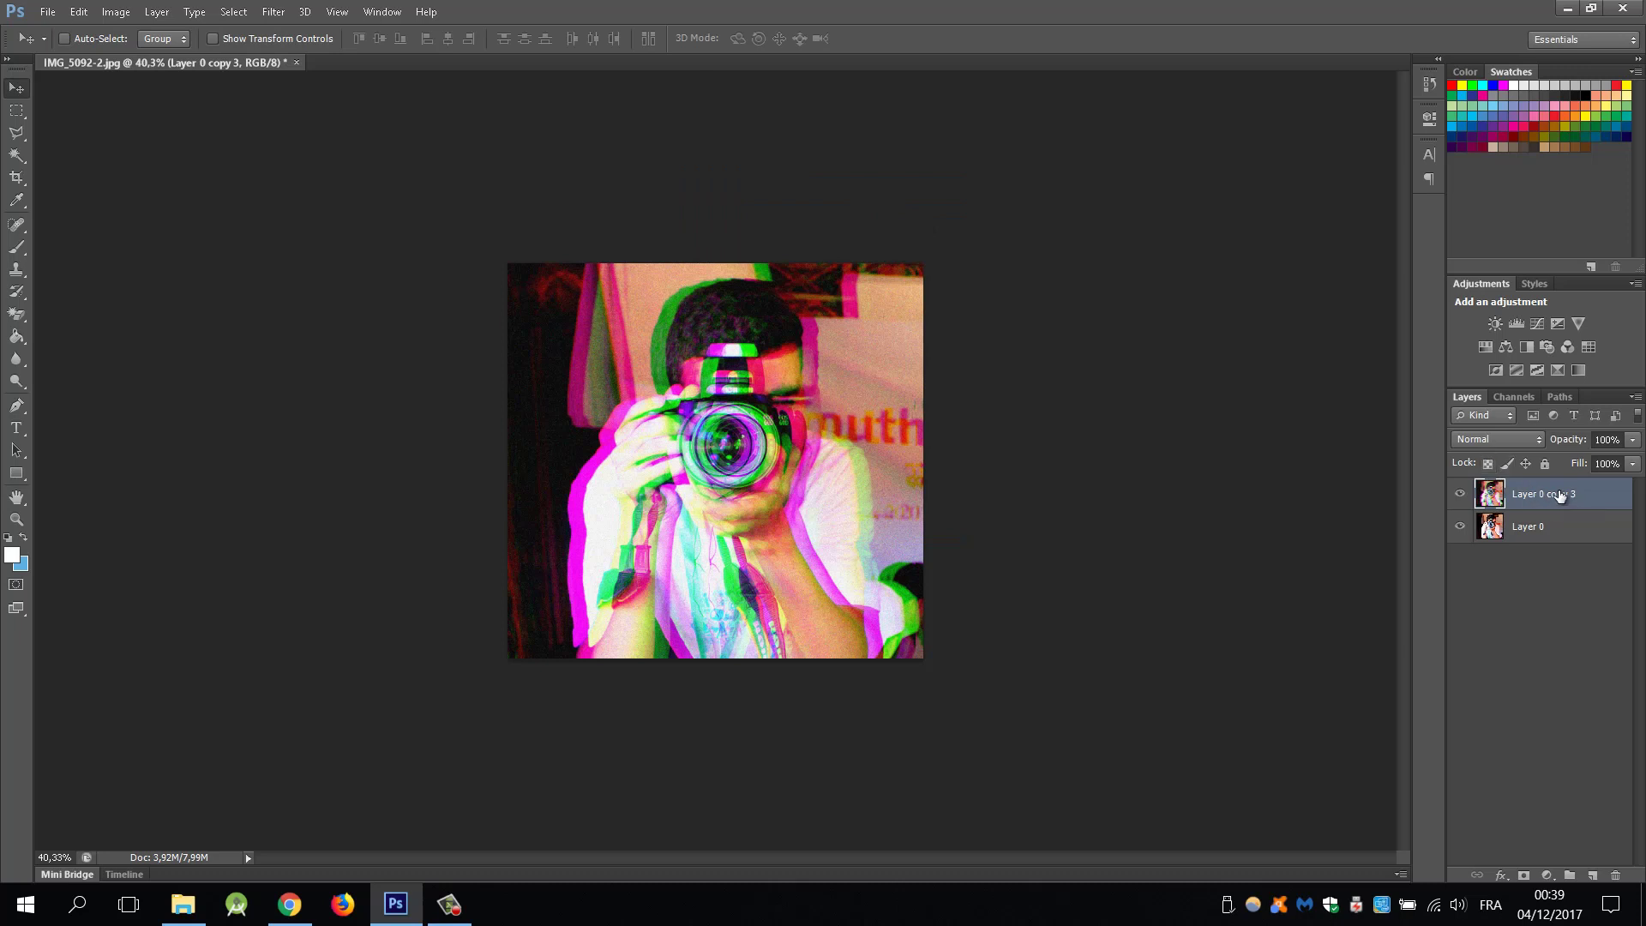
Duplicate Layer 0 copy 3 and name the new layer Bigger
drag(1589, 504, 1596, 874)
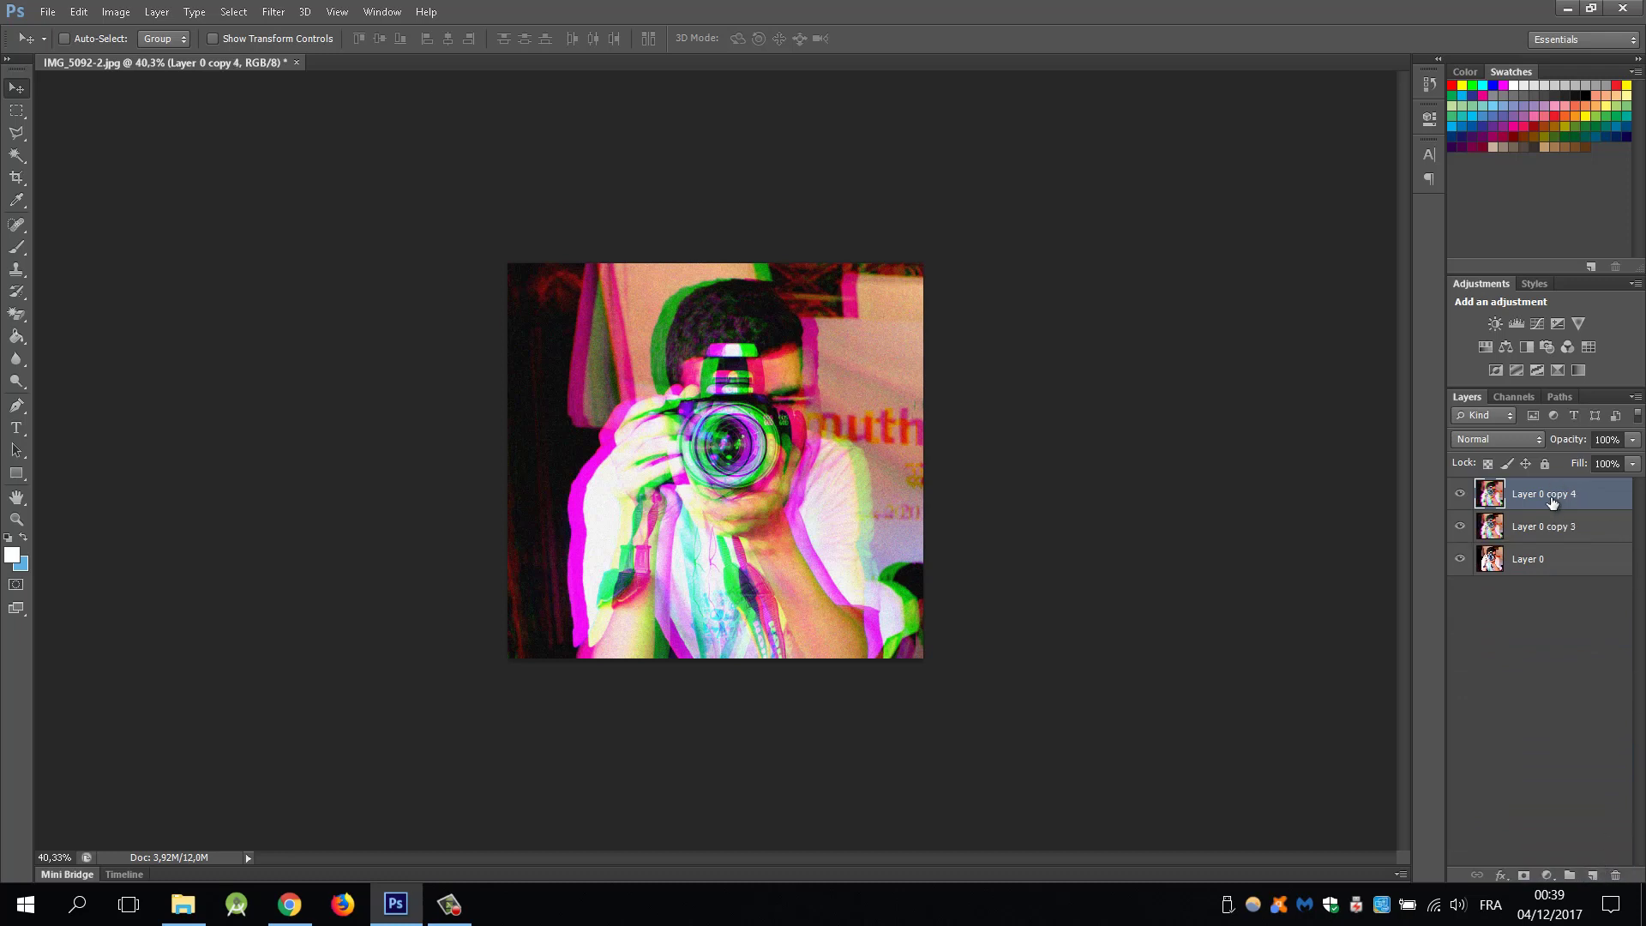
double_click(1552, 497)
text(Bl)
key(Return)
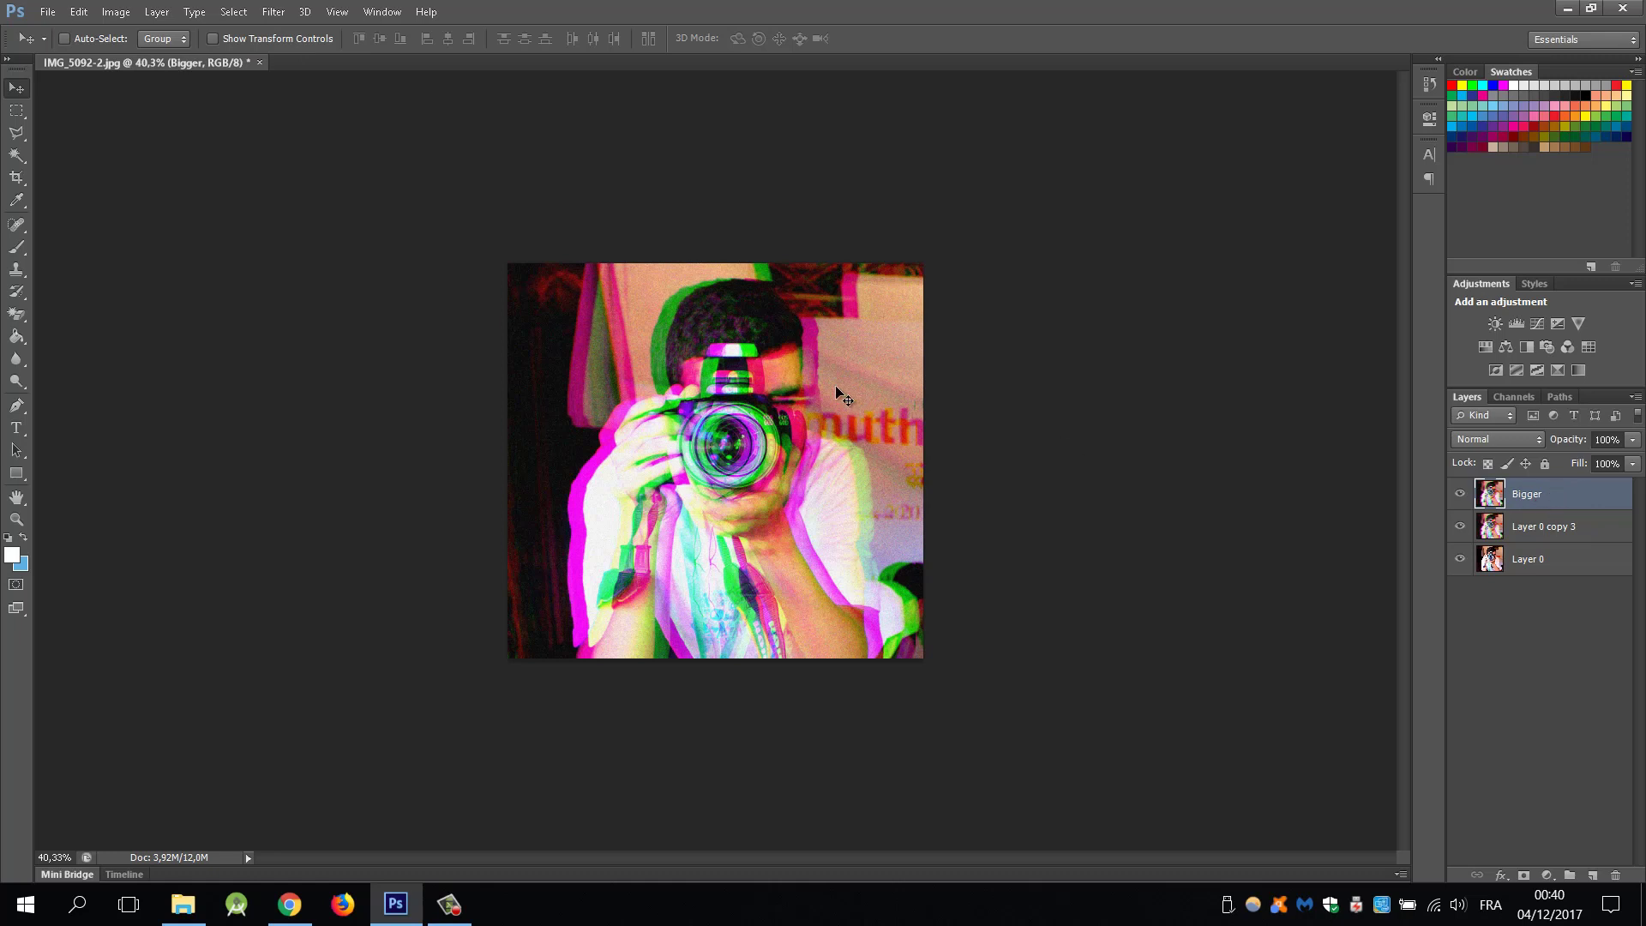
Free-transform the Bigger layer, scaling it up to about 113.5% from all corners
key(ctrl+t)
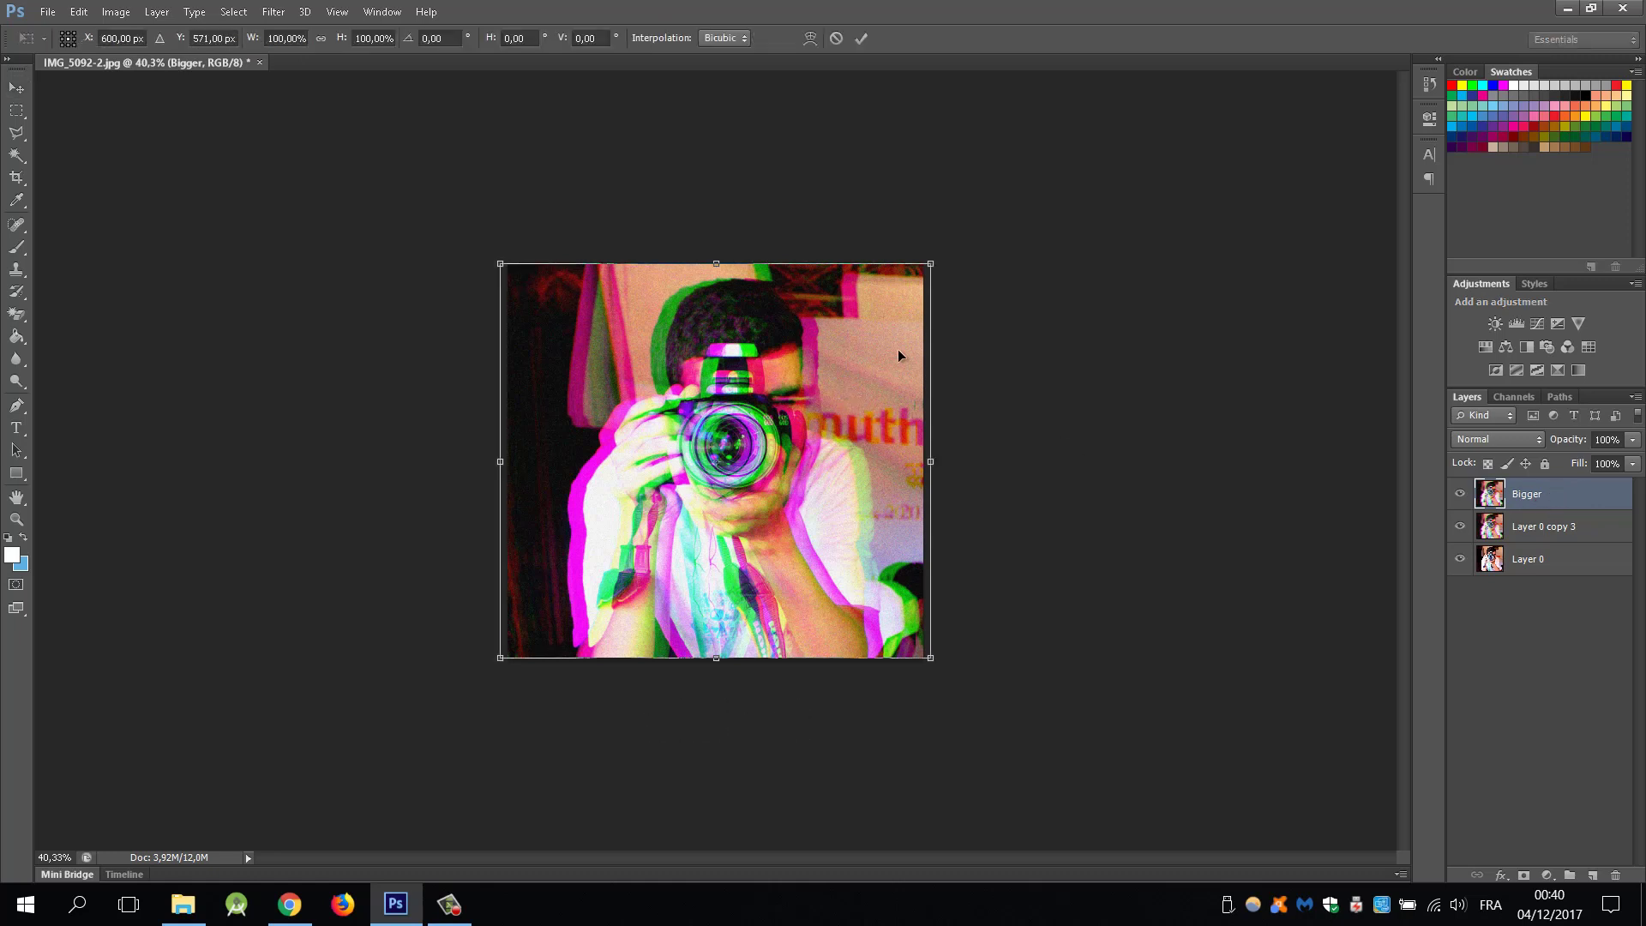
drag(937, 267, 947, 252)
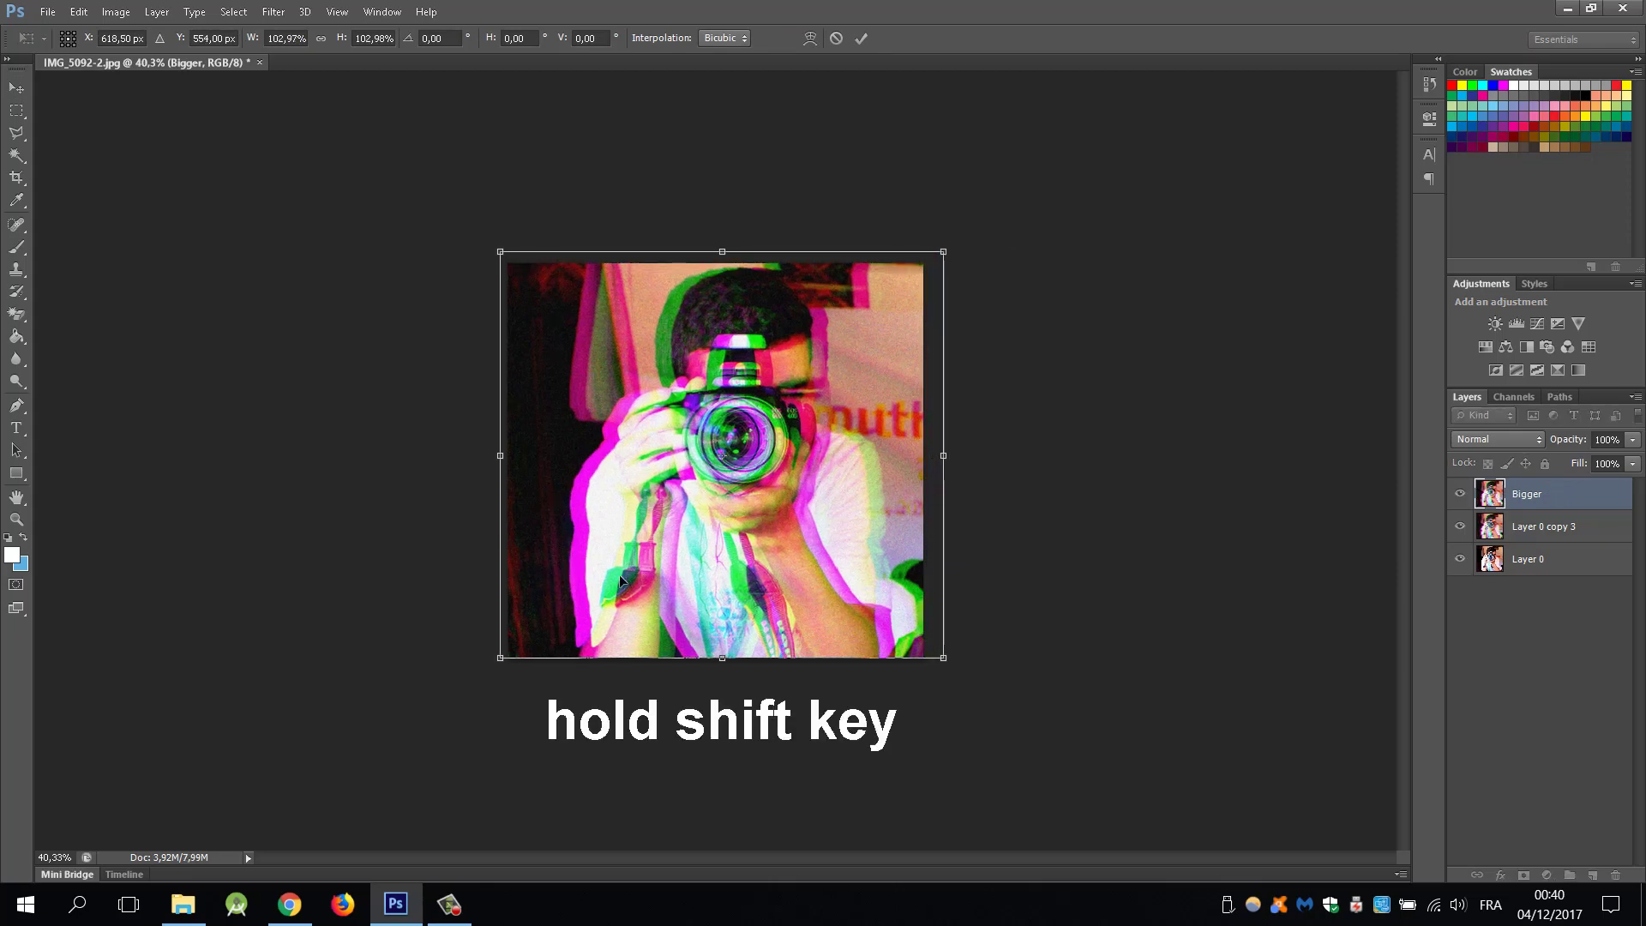
drag(498, 660, 488, 668)
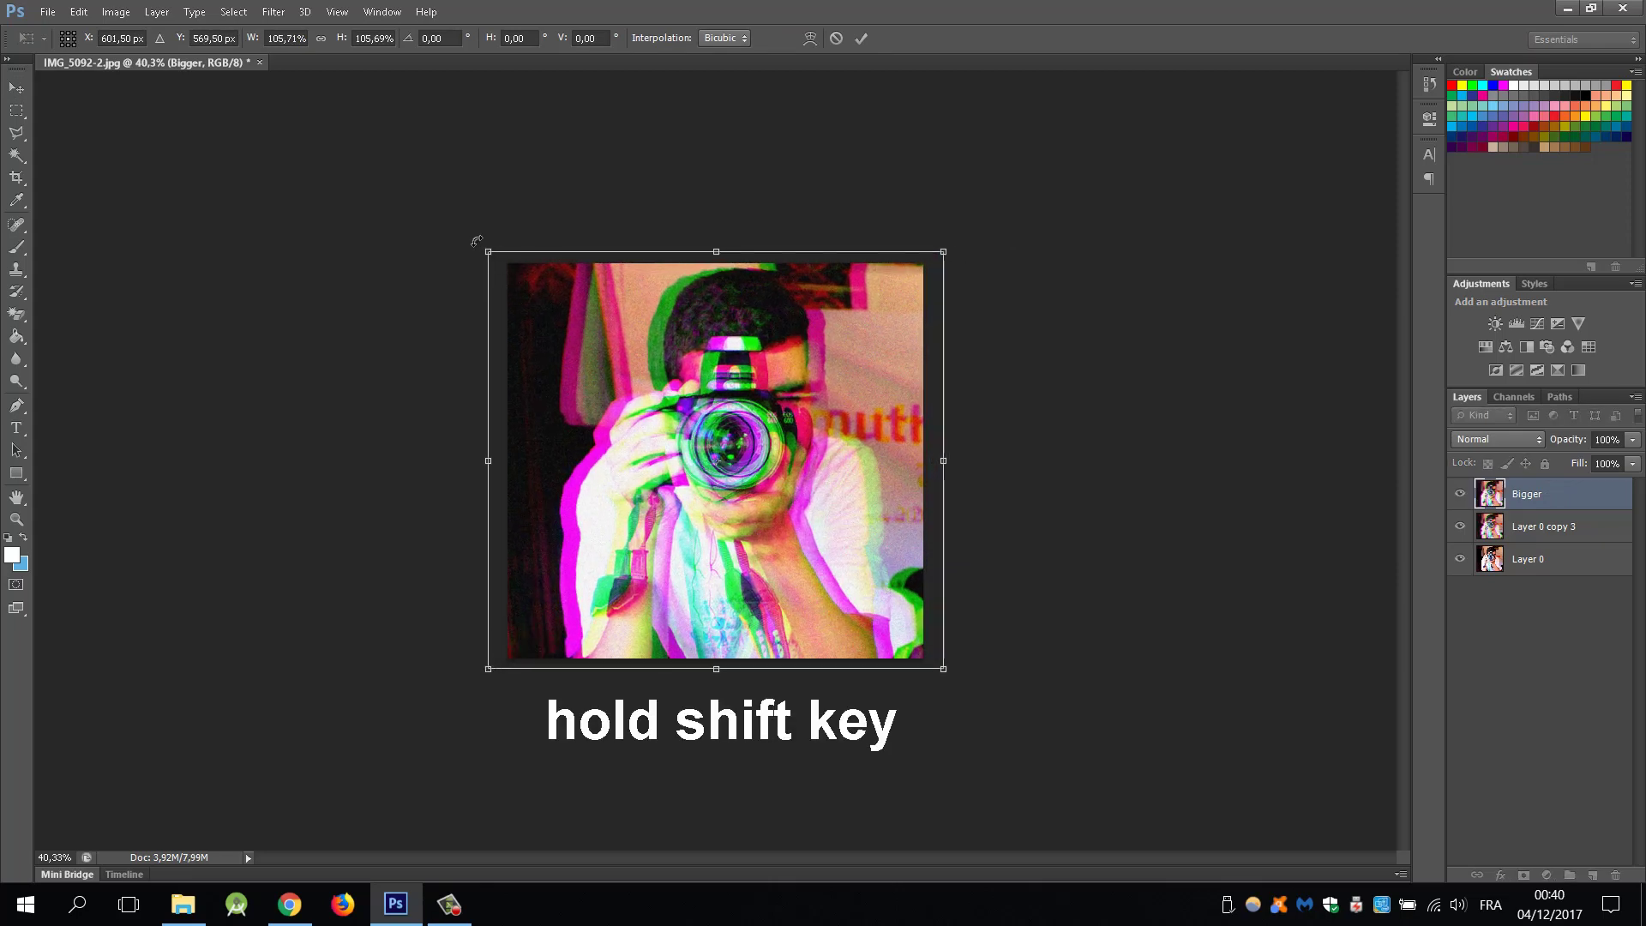
drag(479, 245, 462, 228)
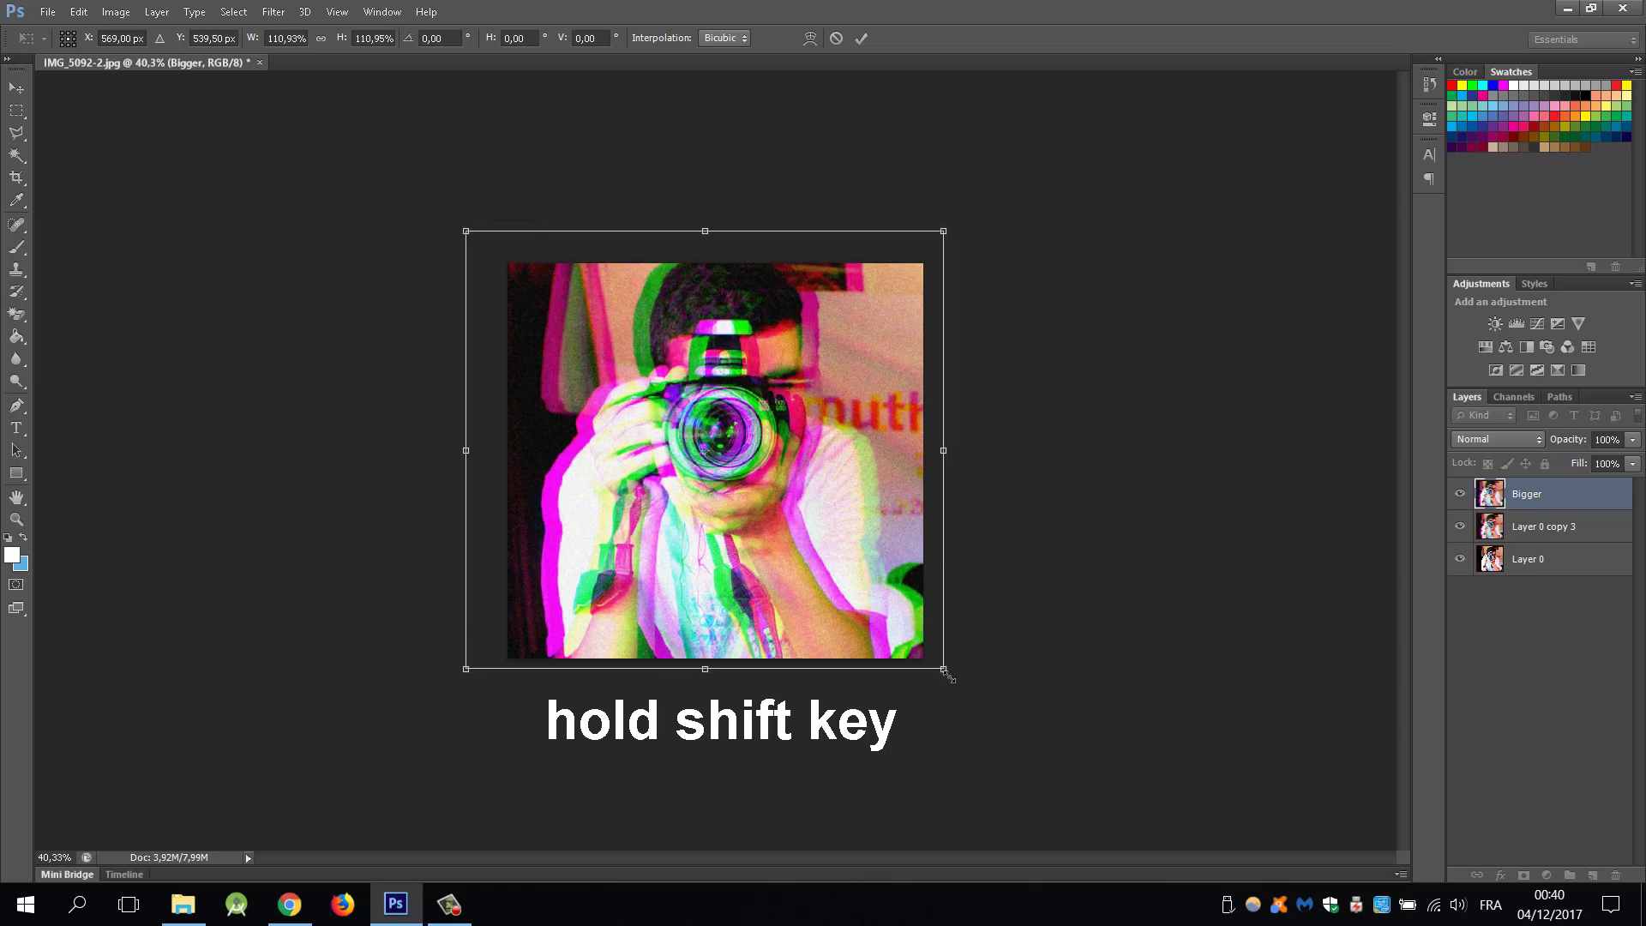
drag(944, 669, 956, 680)
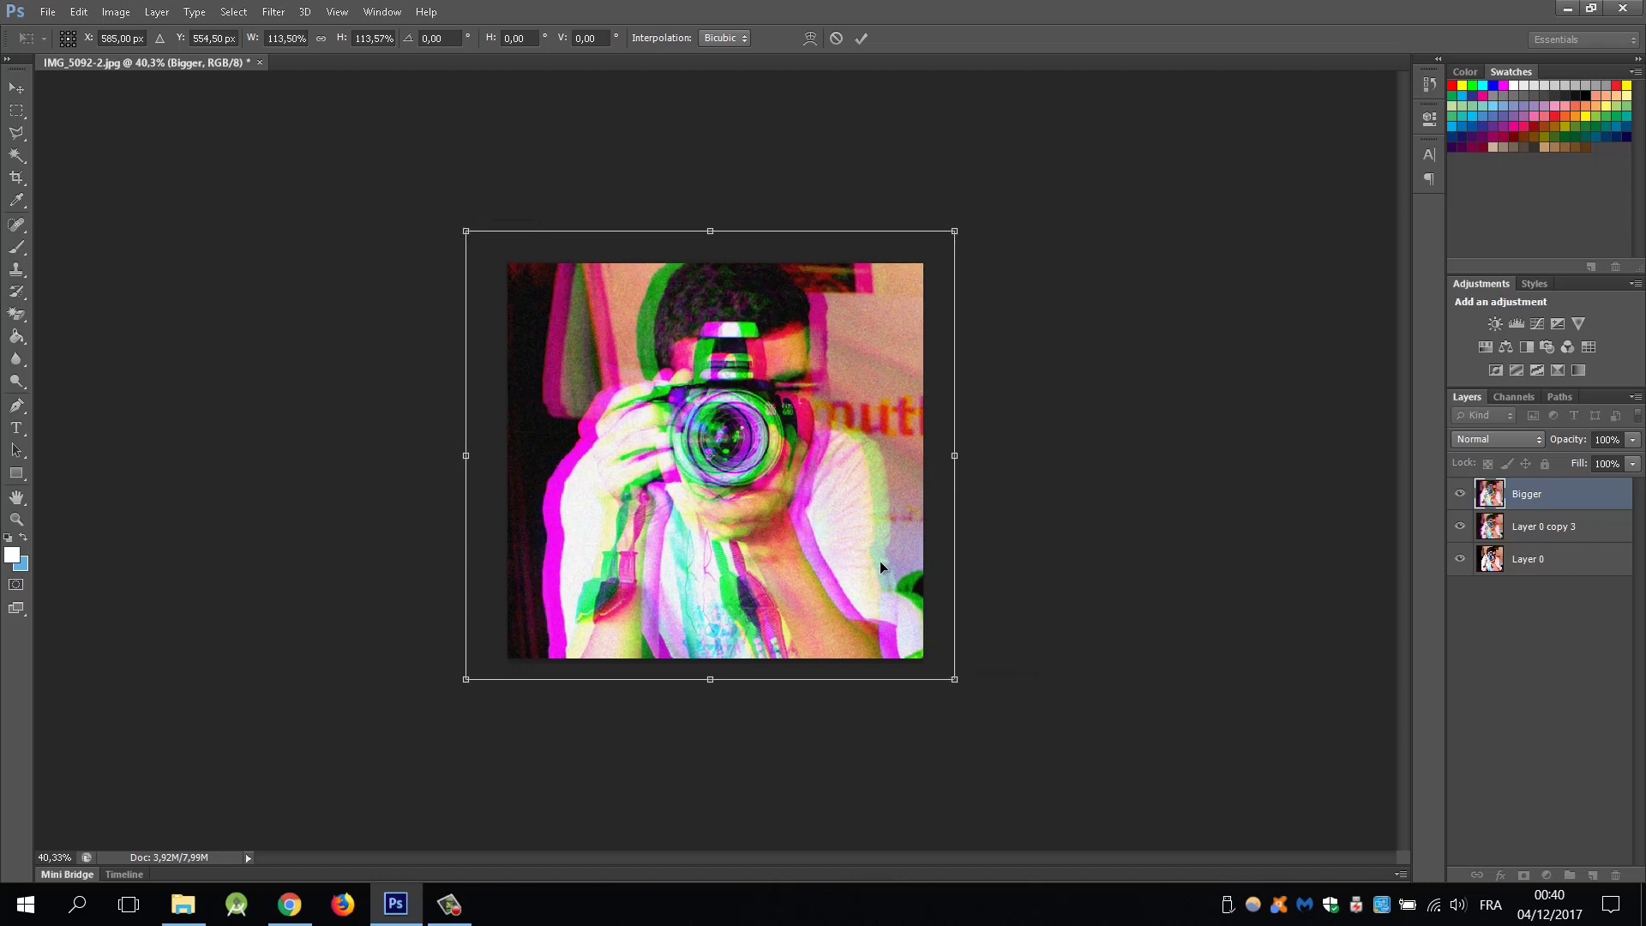
key(Return)
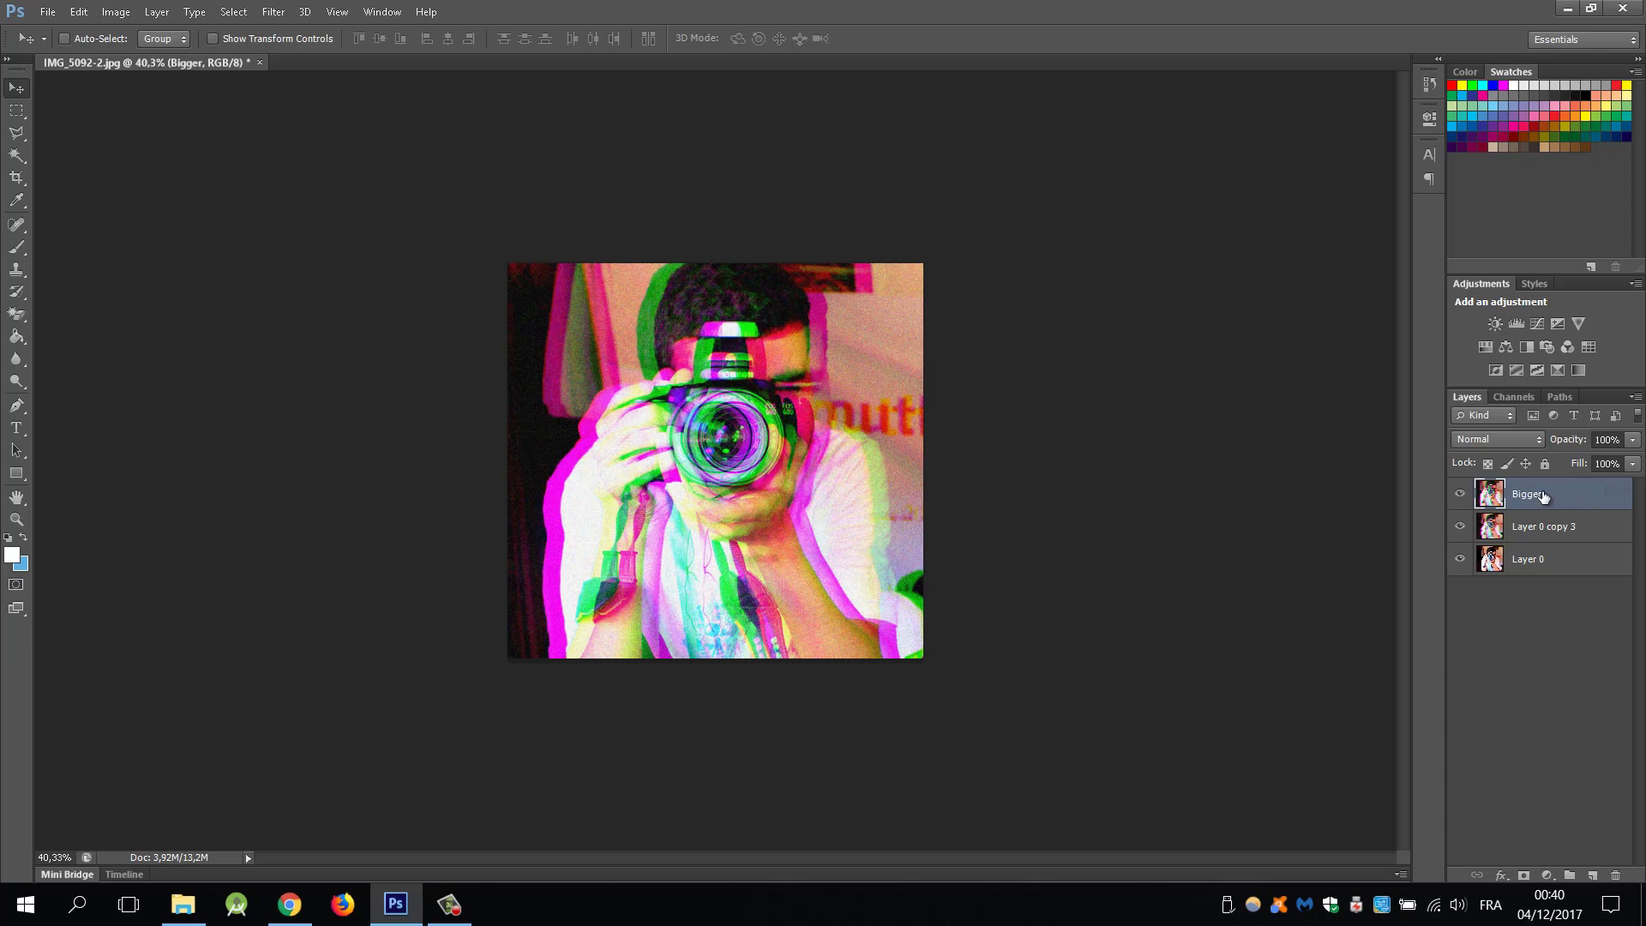
Hide Bigger, select Layer 0 copy 3, and set Rectangular Marquee to Add to selection
click(1460, 495)
click(1601, 533)
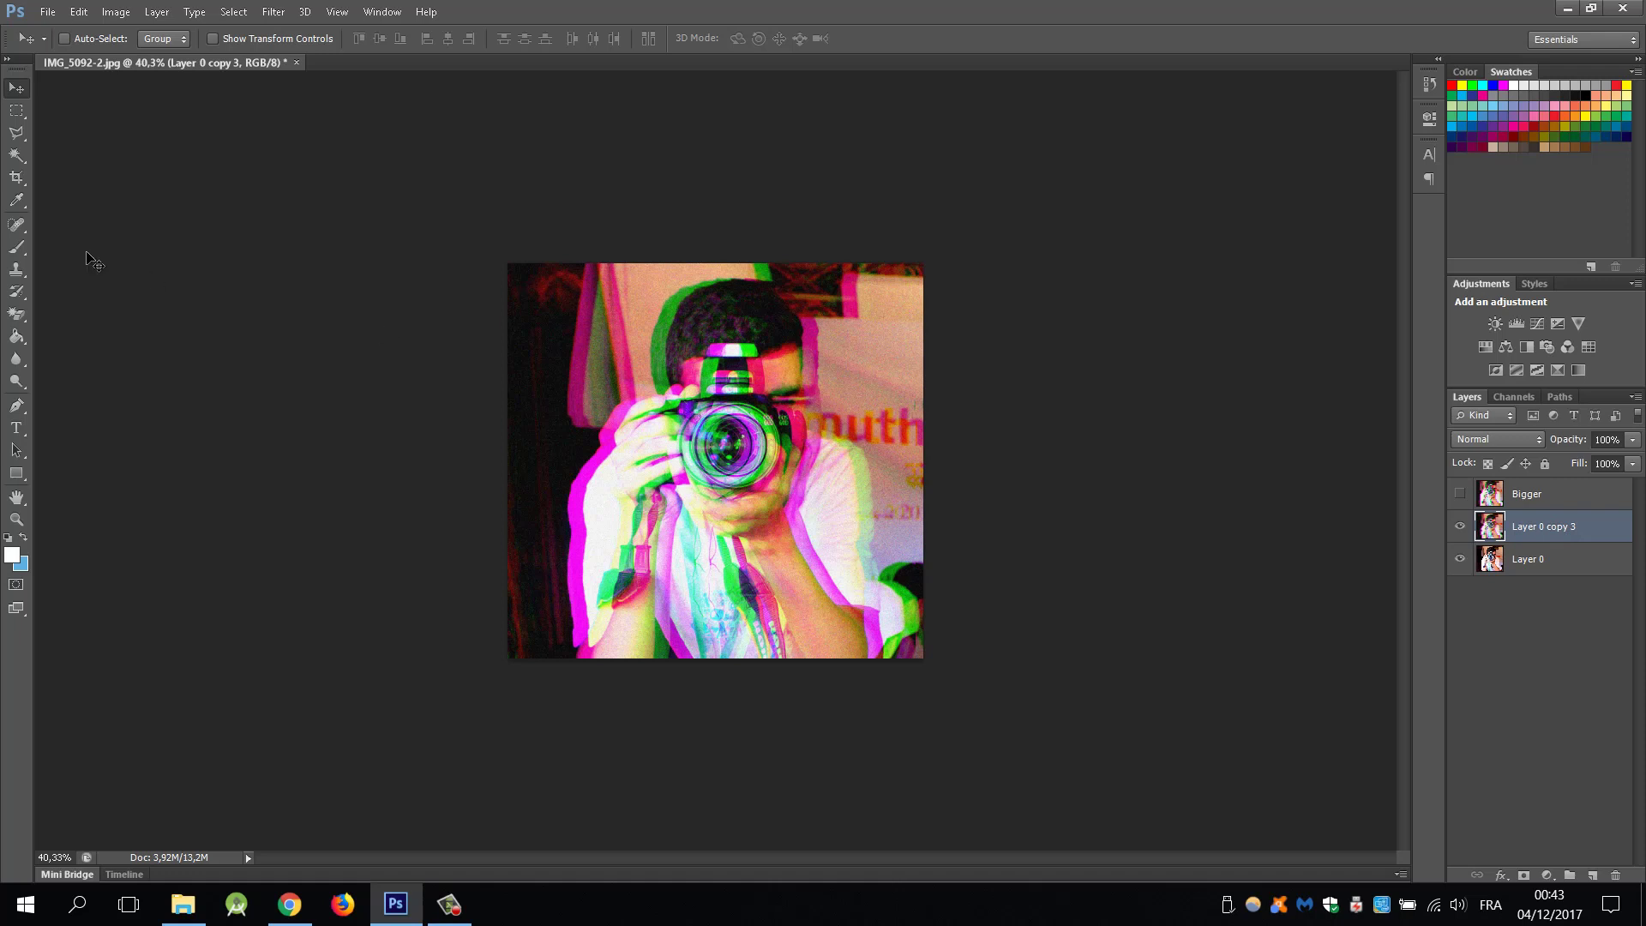
click(17, 111)
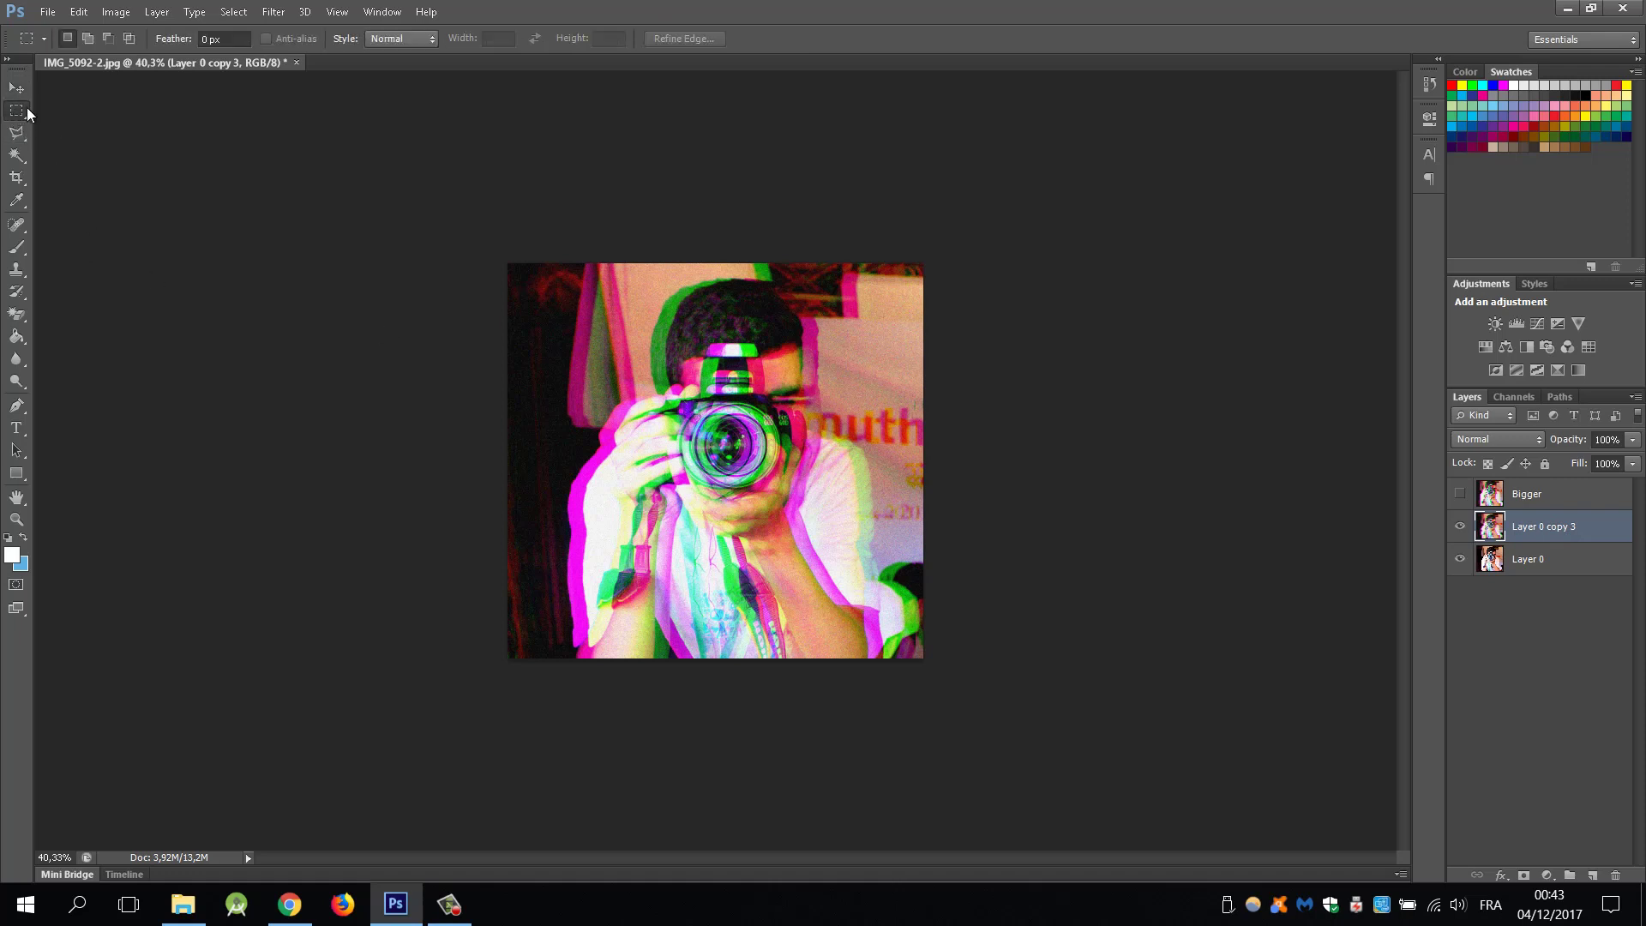
click(89, 39)
Select a dozen thin rectangular strips scattered across the head, hands and bottom of the photo
mouse_move(505, 322)
mouse_down()
mouse_move(652, 346)
mouse_move(794, 405)
mouse_up()
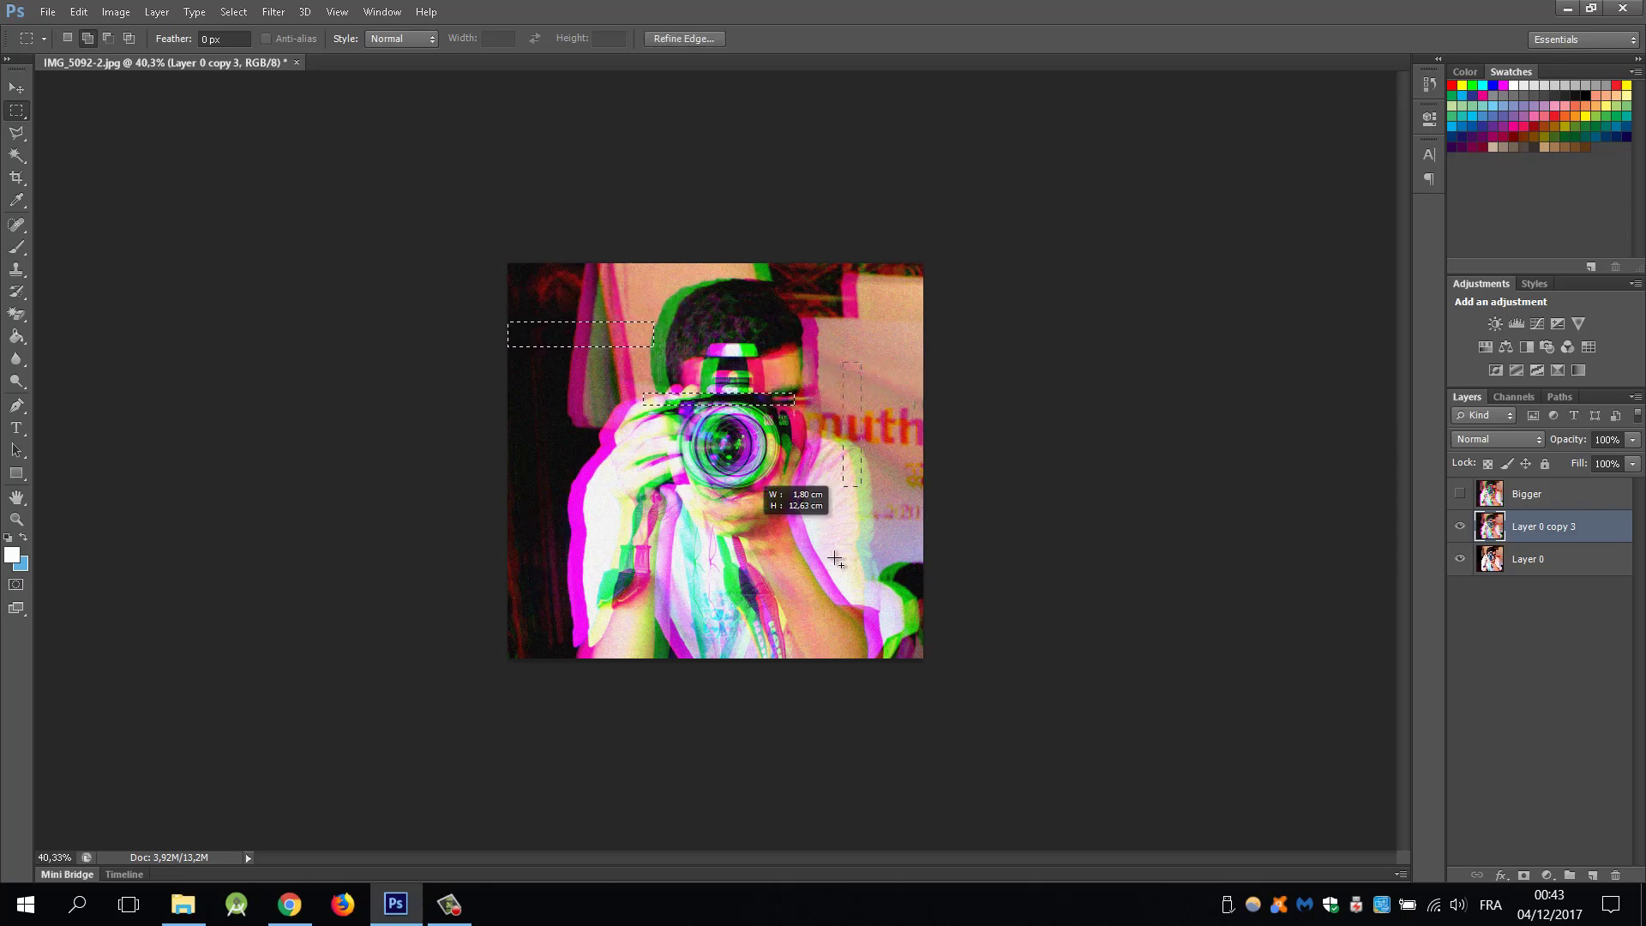
drag(860, 570, 827, 361)
mouse_move(768, 502)
mouse_down()
mouse_move(771, 582)
mouse_move(532, 601)
mouse_move(575, 545)
mouse_up()
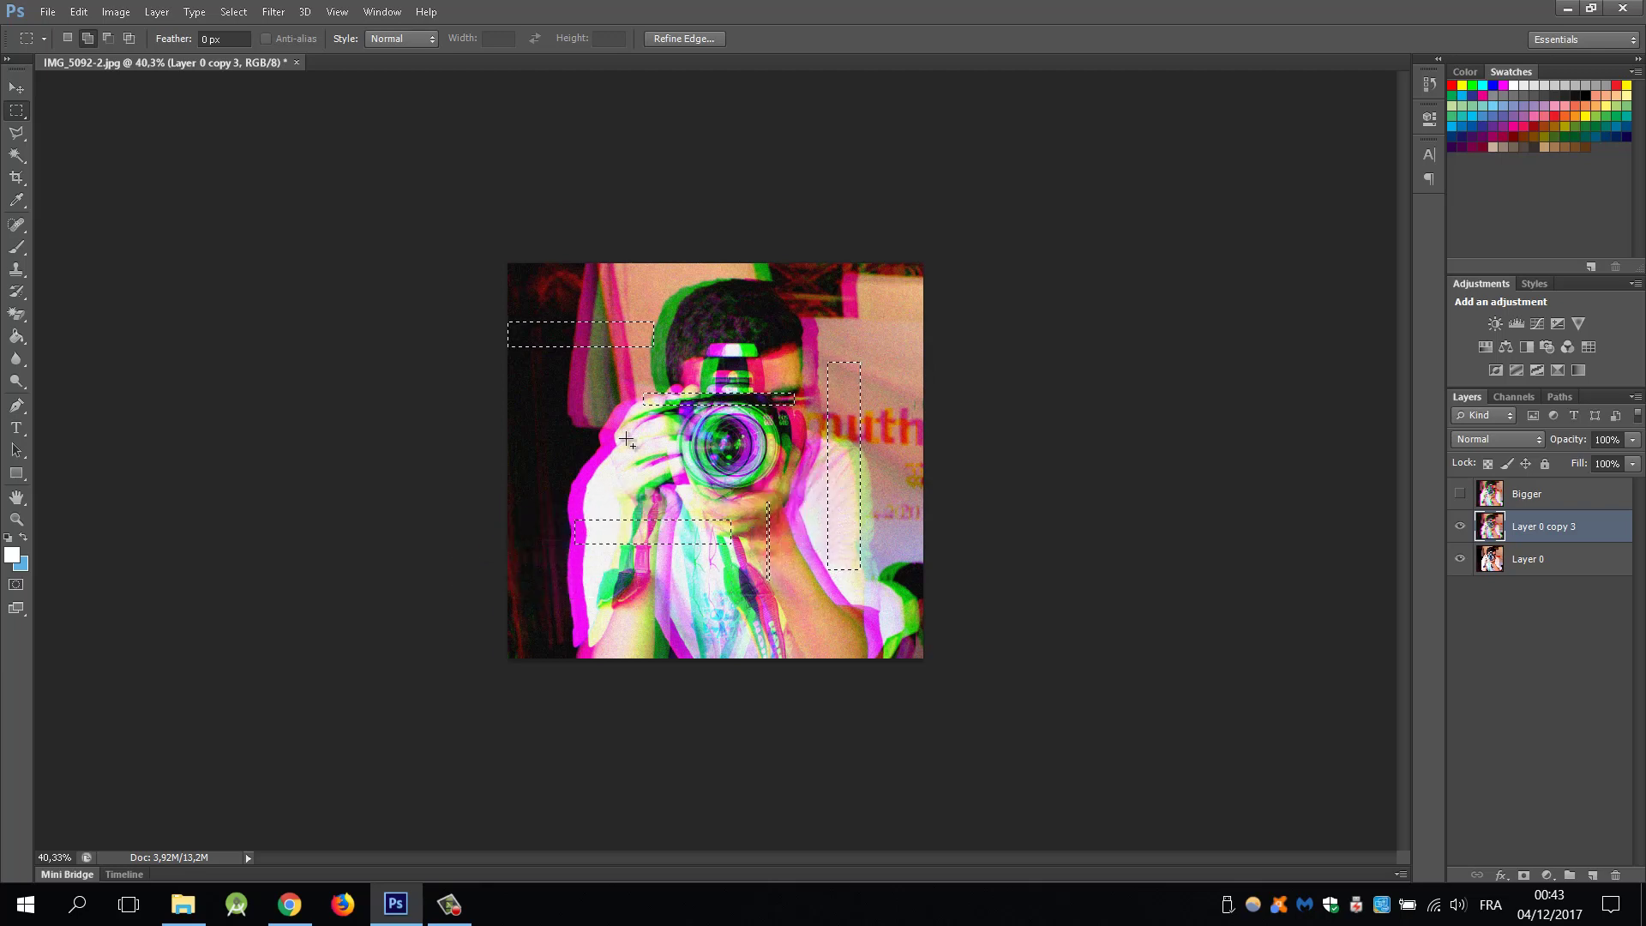
drag(545, 438, 802, 466)
drag(780, 628, 853, 649)
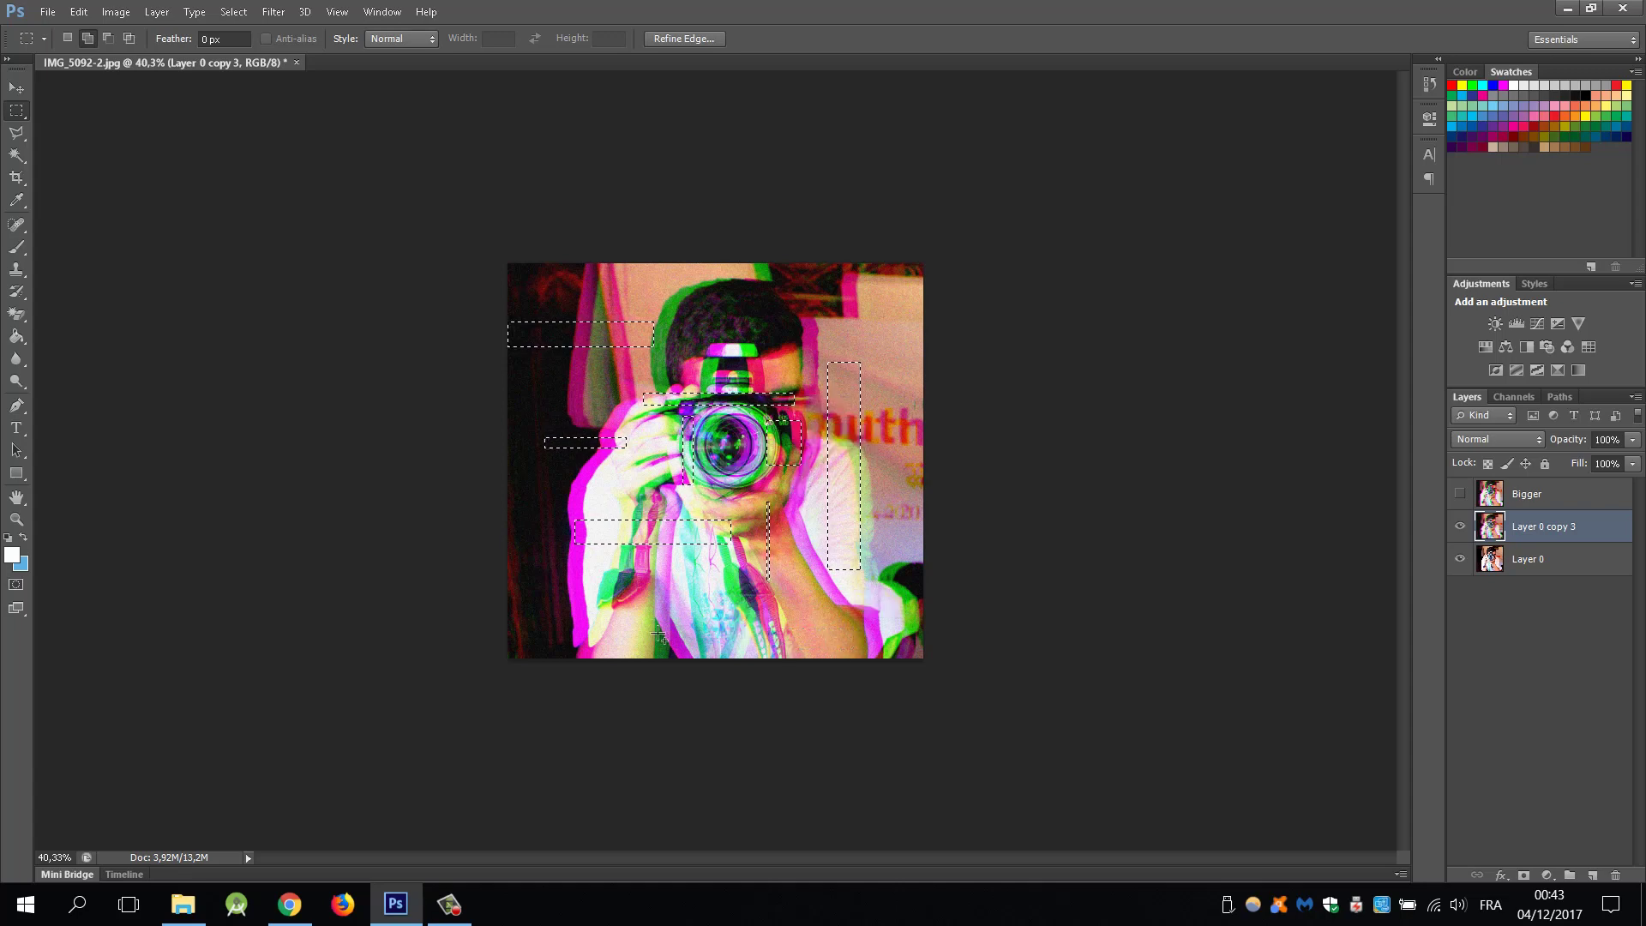
drag(614, 626, 671, 640)
mouse_move(857, 287)
mouse_down()
mouse_move(894, 304)
mouse_move(878, 334)
mouse_move(899, 499)
mouse_up()
mouse_move(669, 276)
mouse_down()
mouse_move(664, 330)
mouse_move(527, 397)
mouse_up()
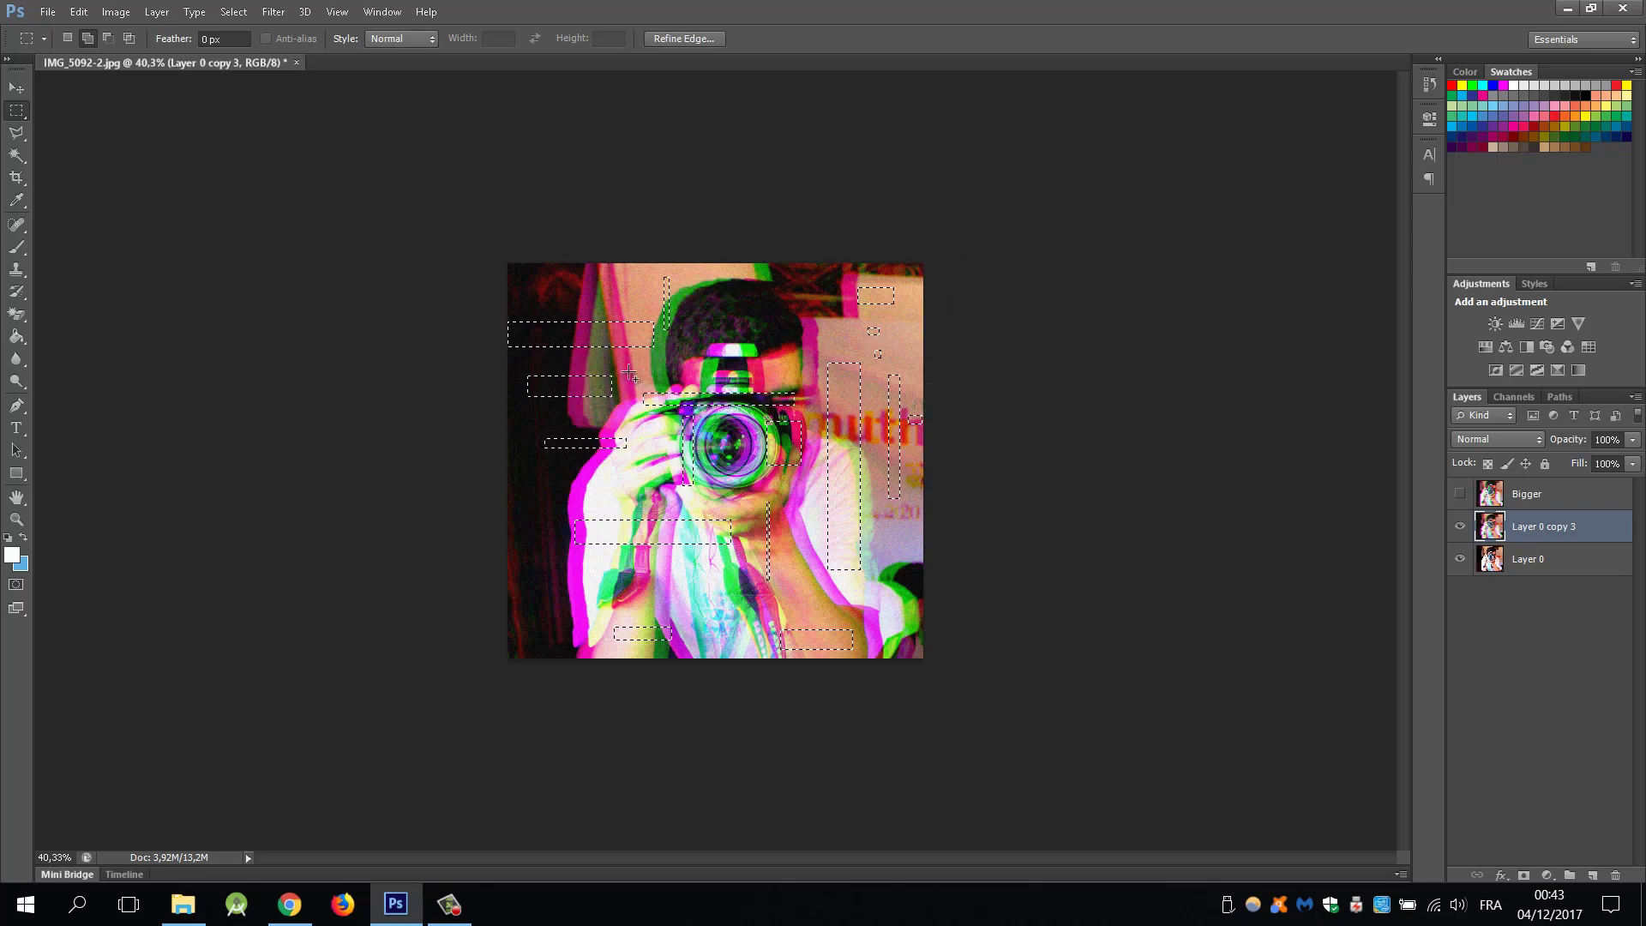
drag(629, 372, 636, 396)
drag(575, 477, 543, 497)
drag(570, 579, 555, 649)
drag(548, 563, 584, 595)
Copy the strips to Layer 1, shift it about 0.85 cm right, then hide it and Layer 0 copy 3
key(ctrl+j)
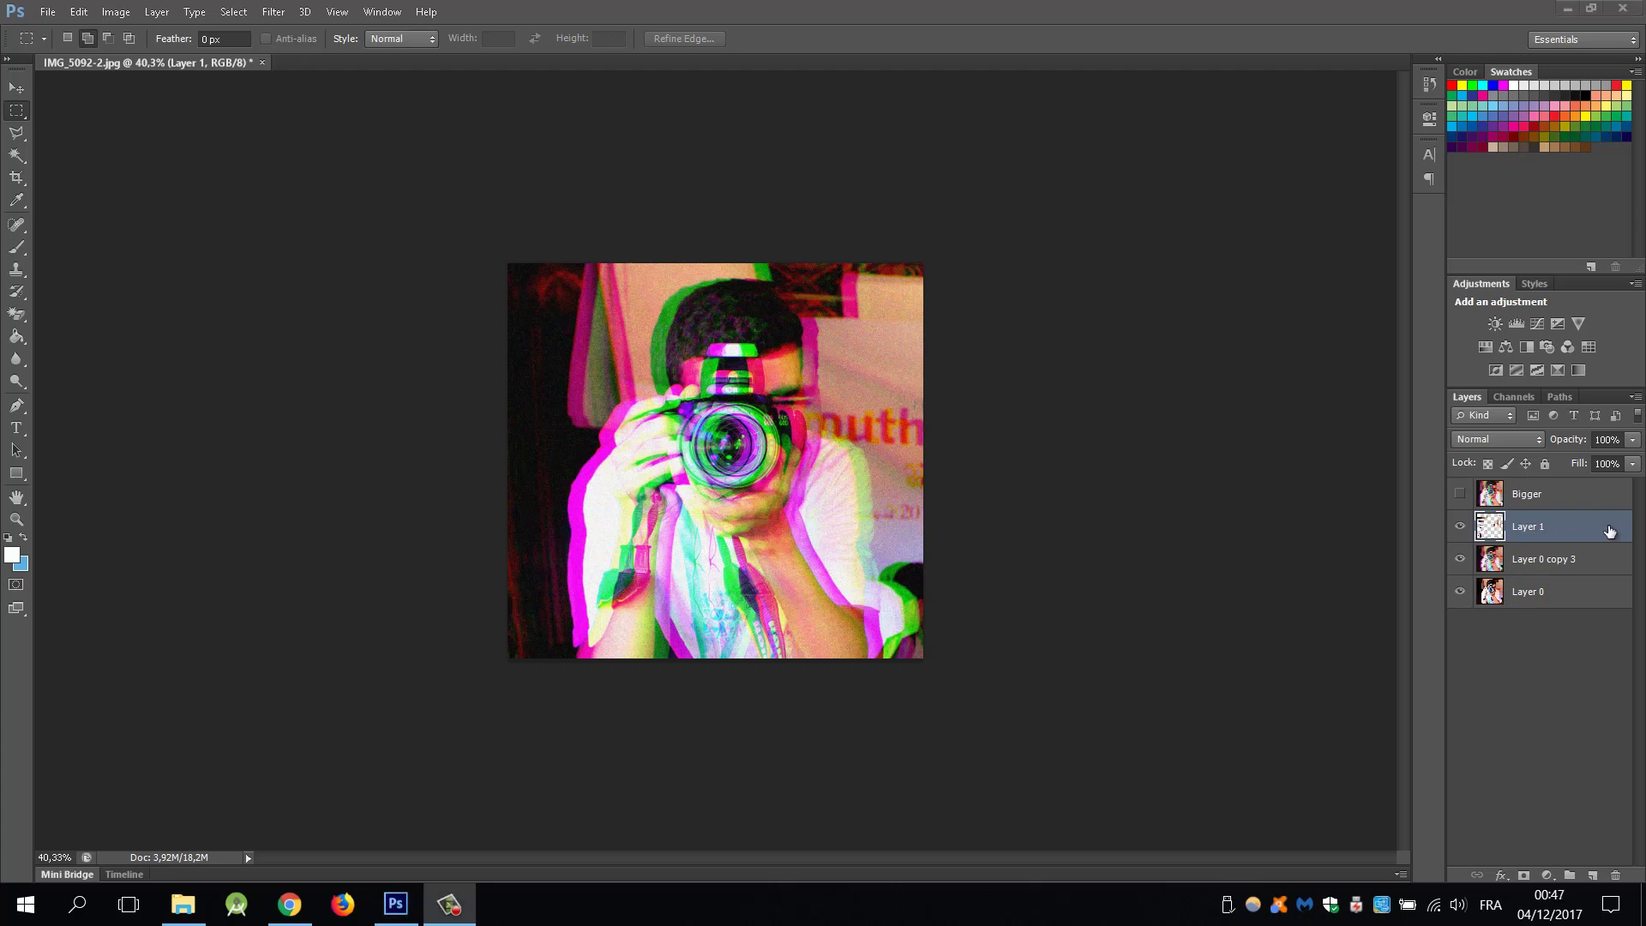
click(1610, 532)
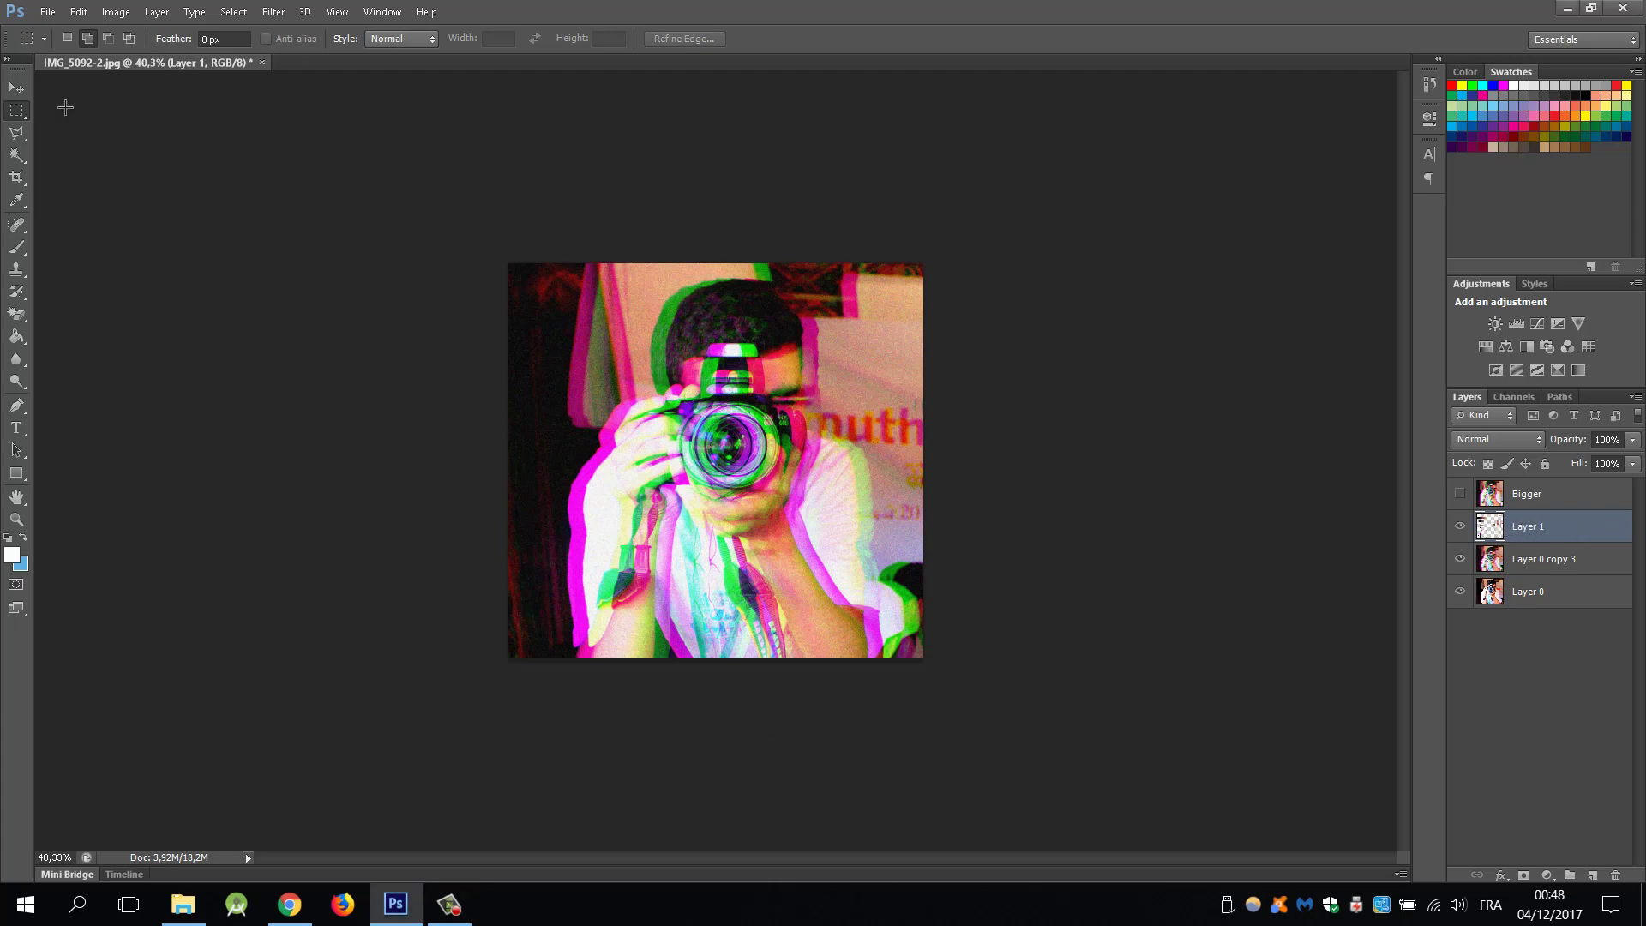
click(17, 88)
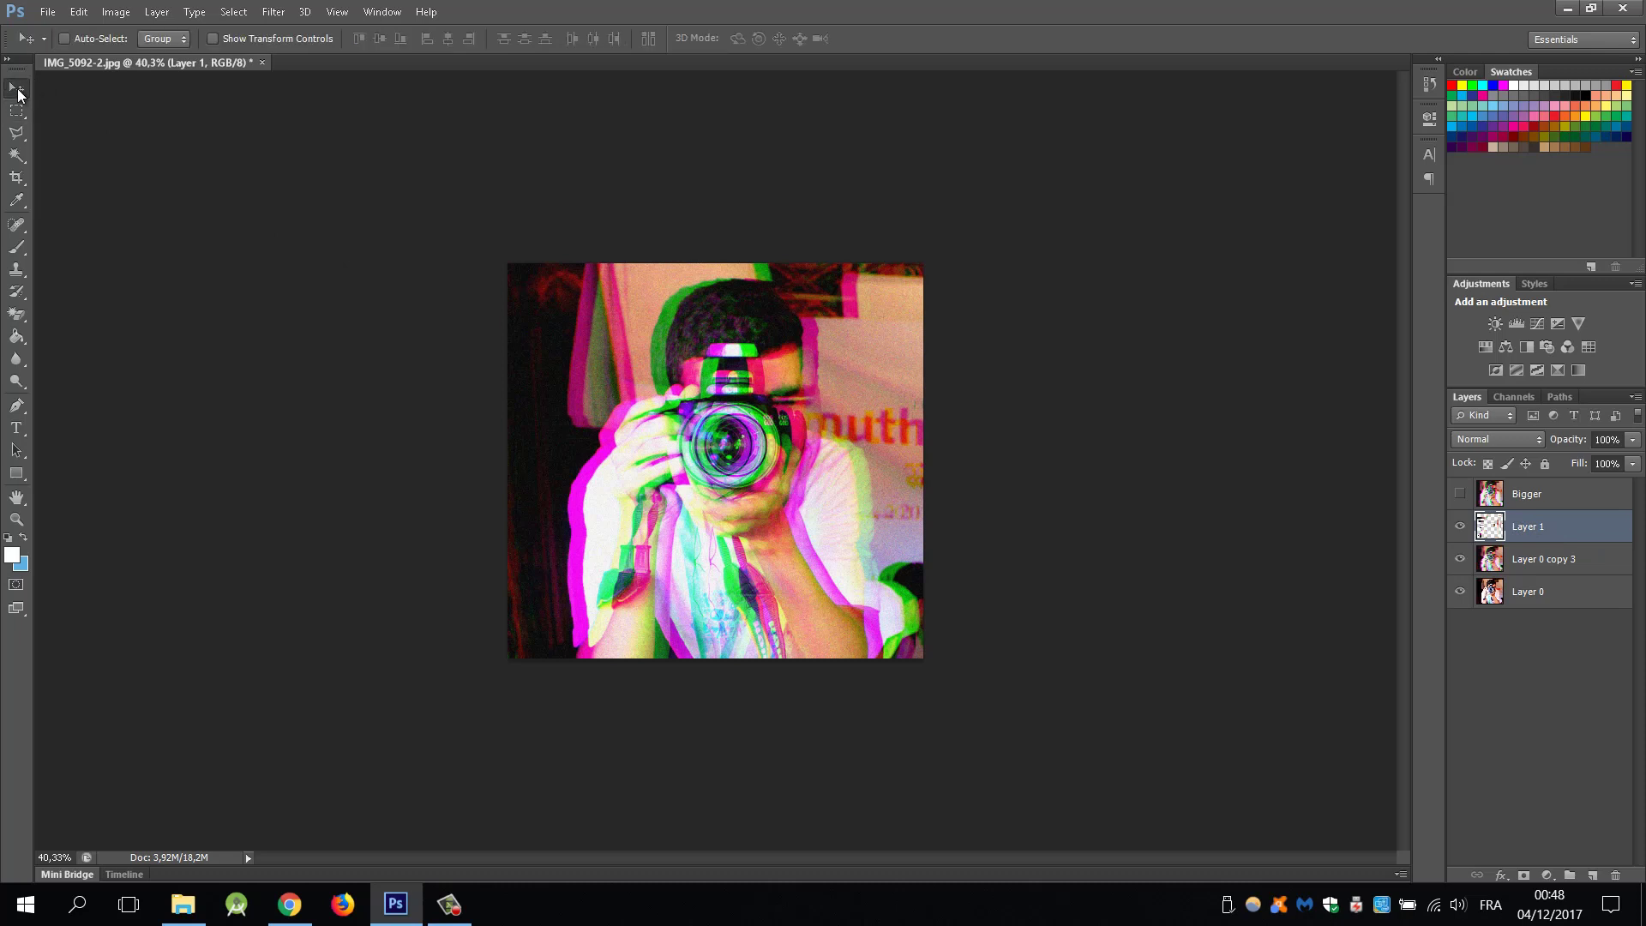
drag(720, 457, 730, 454)
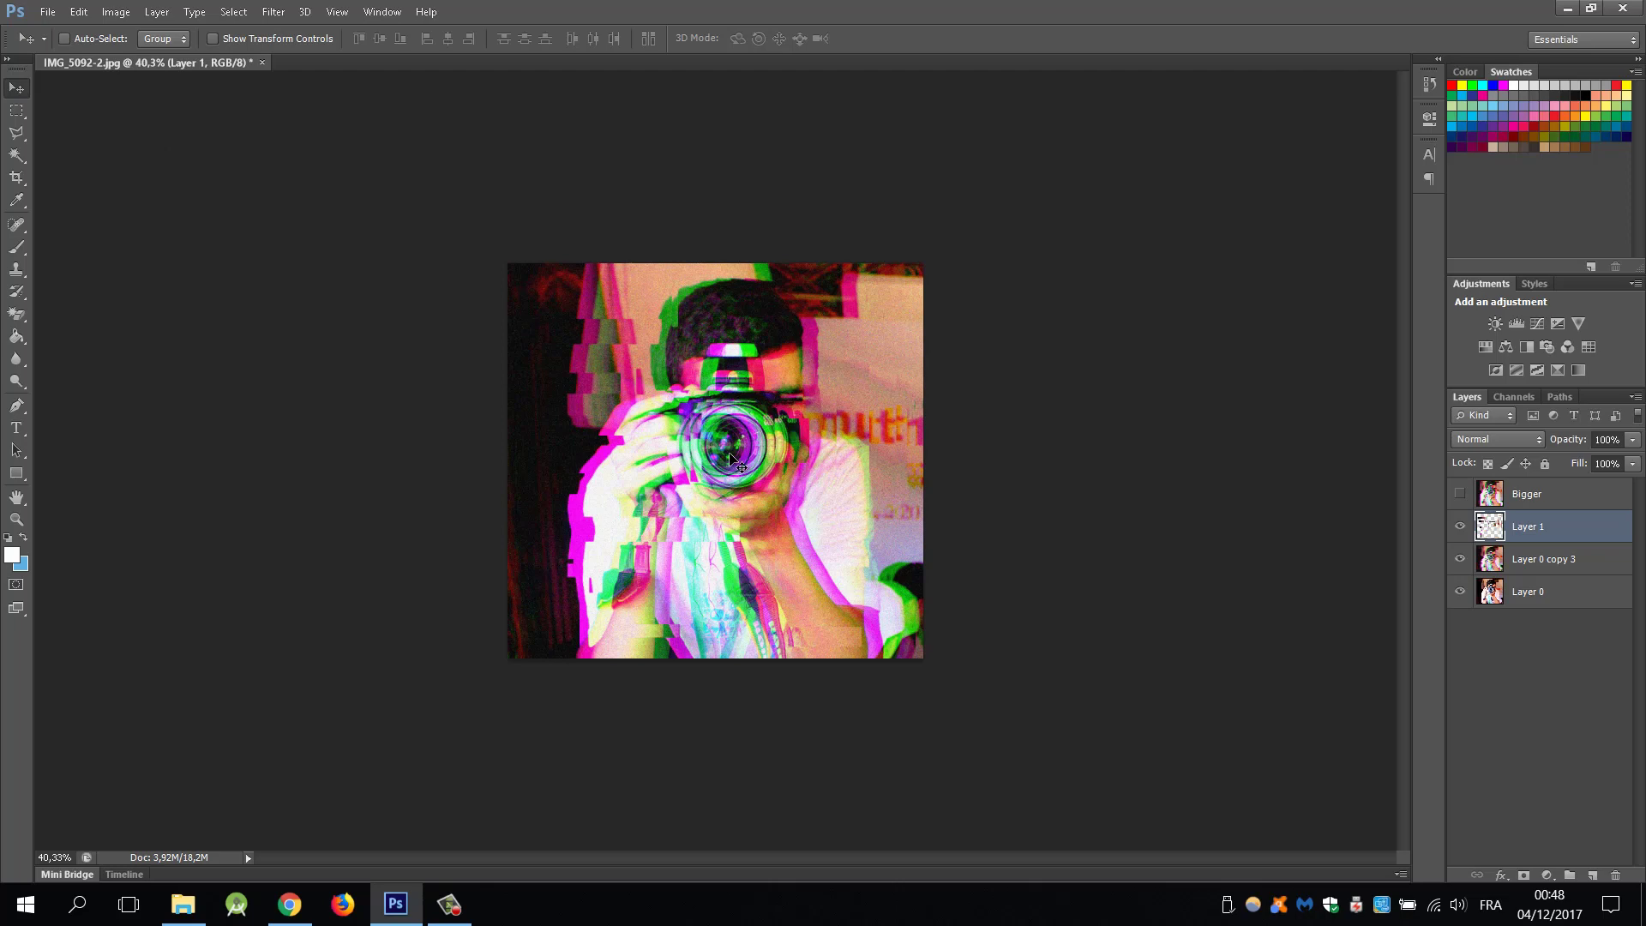
click(1459, 528)
click(1460, 562)
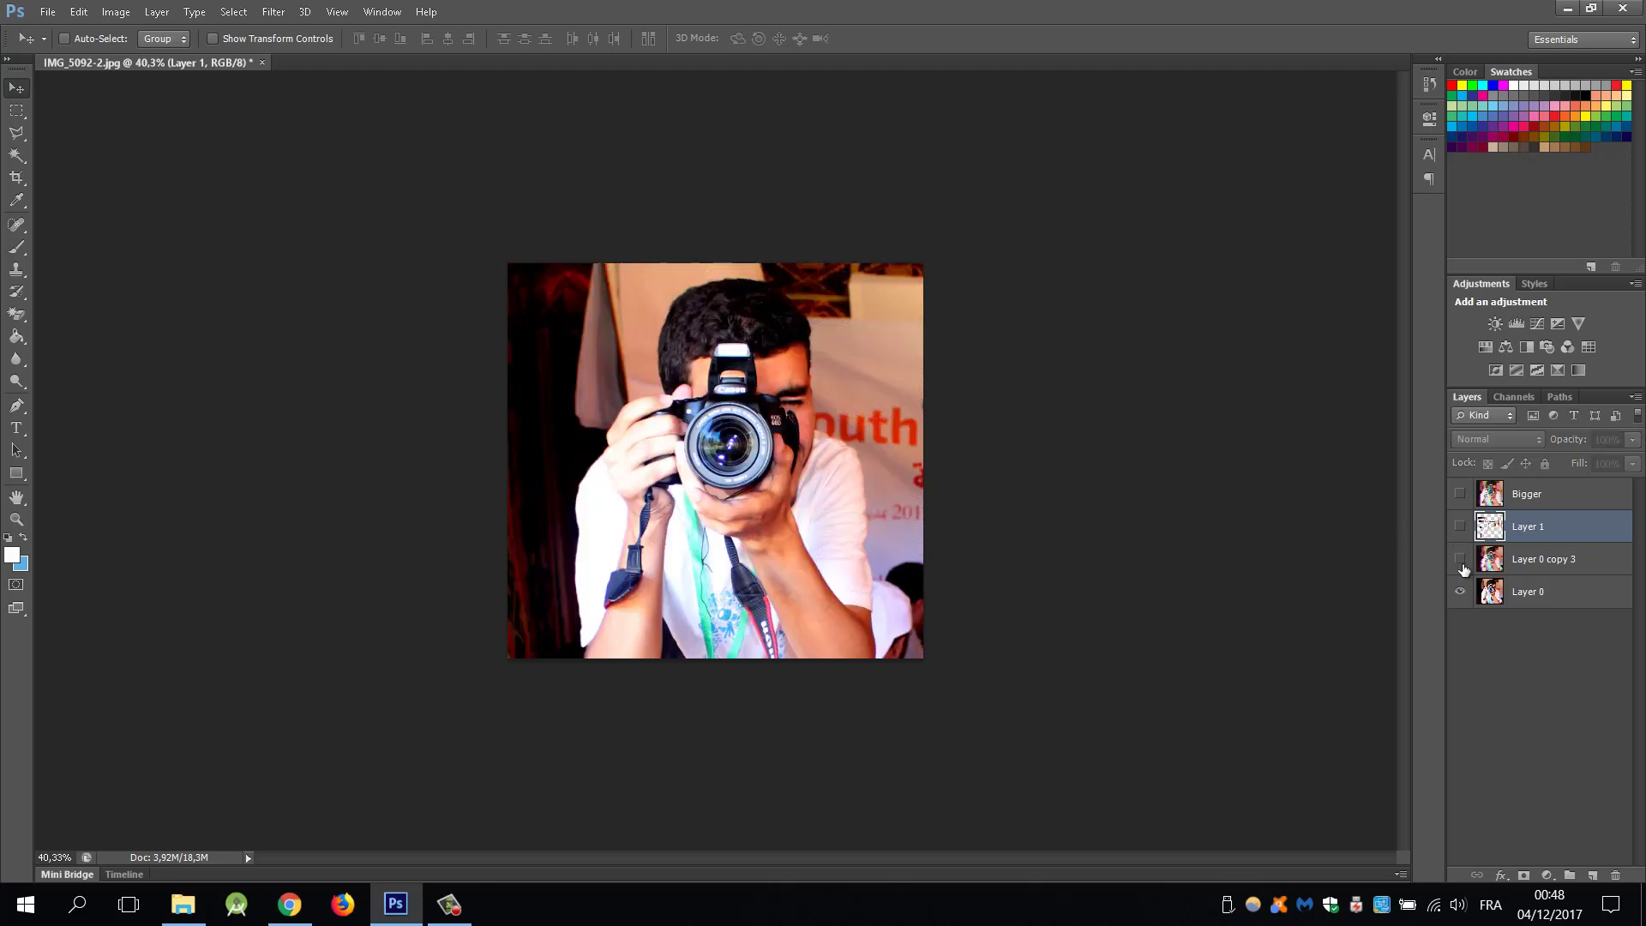
Create Layer 0 copy from Layer 0 and make that copy a Smart Object
click(1562, 599)
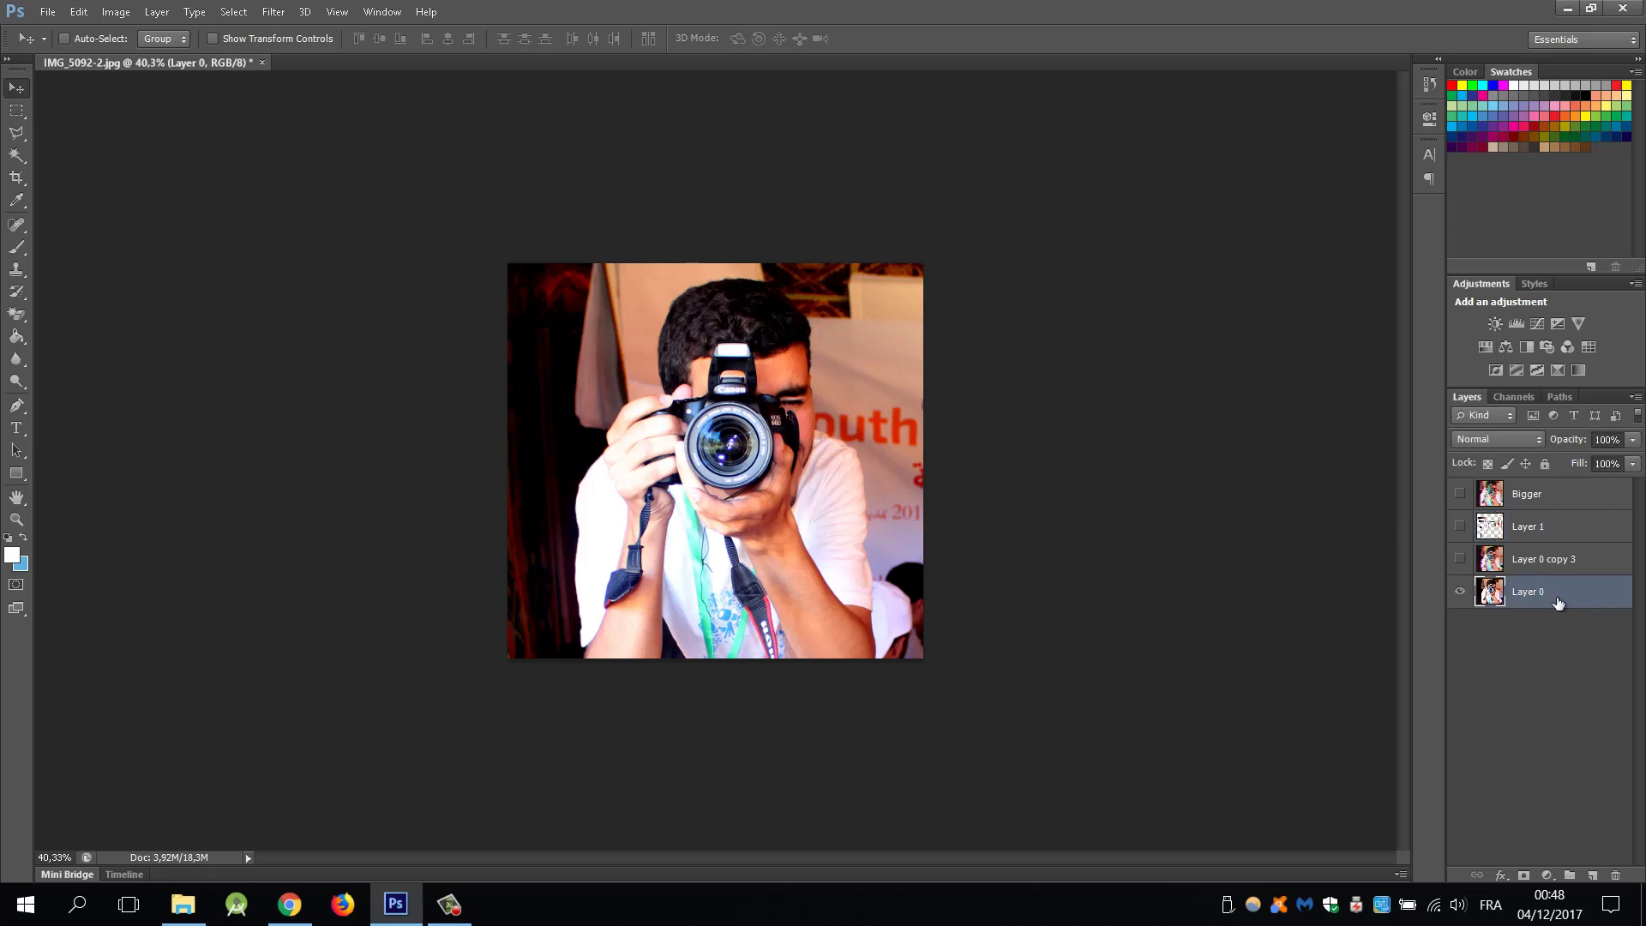
drag(1558, 594, 1593, 875)
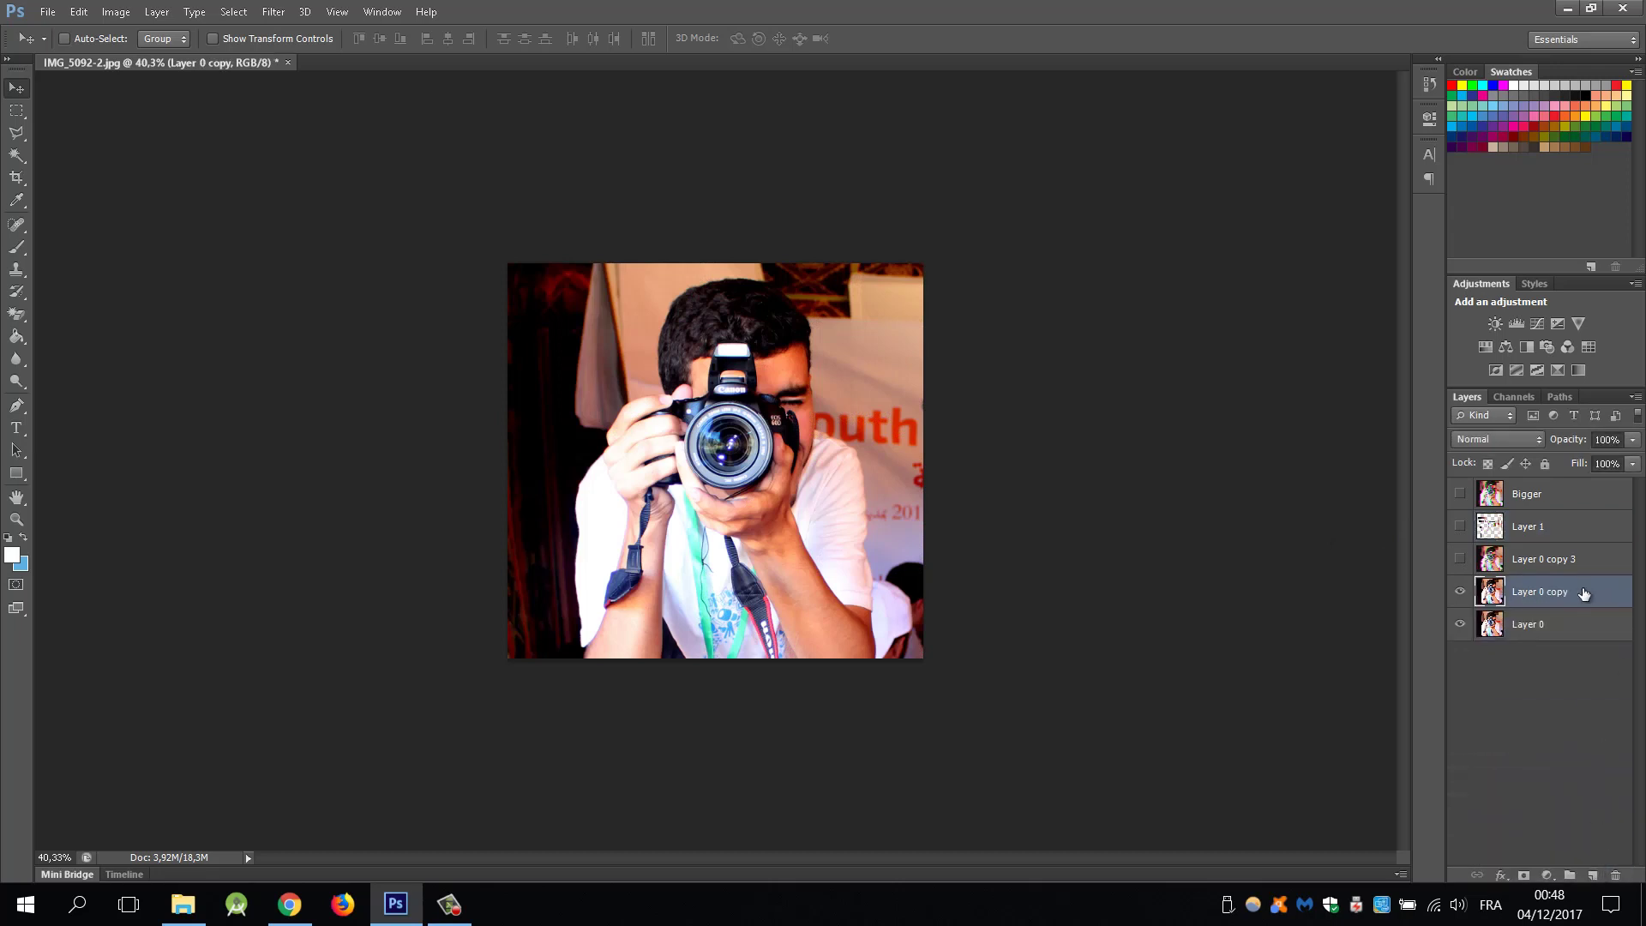
right_click(1595, 595)
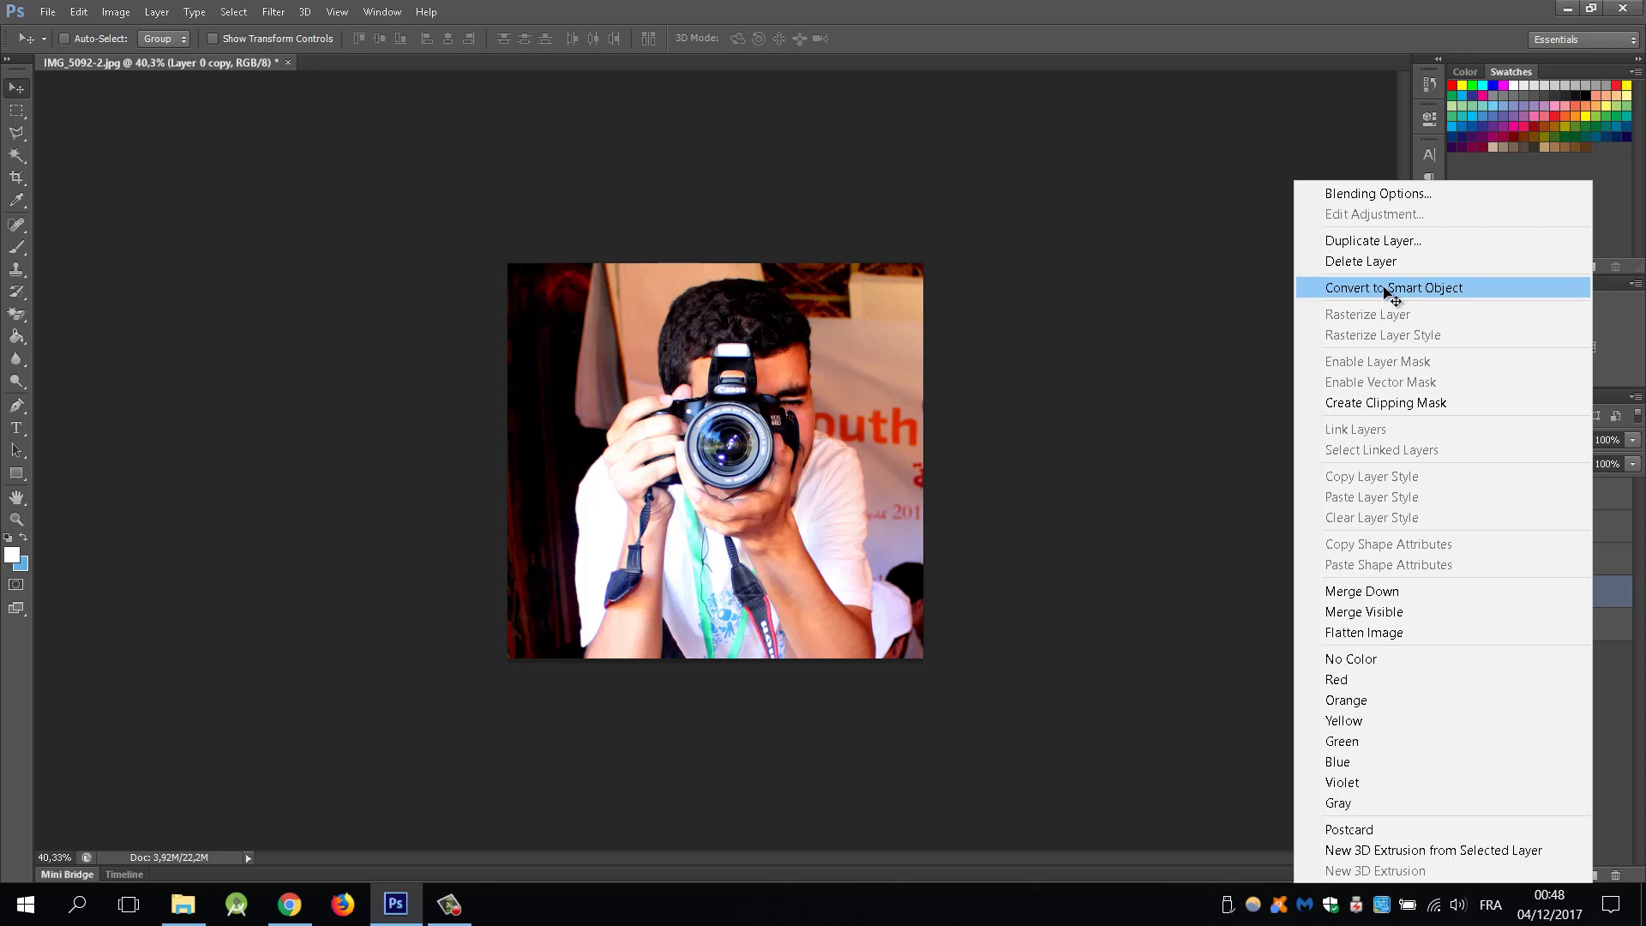
click(1404, 290)
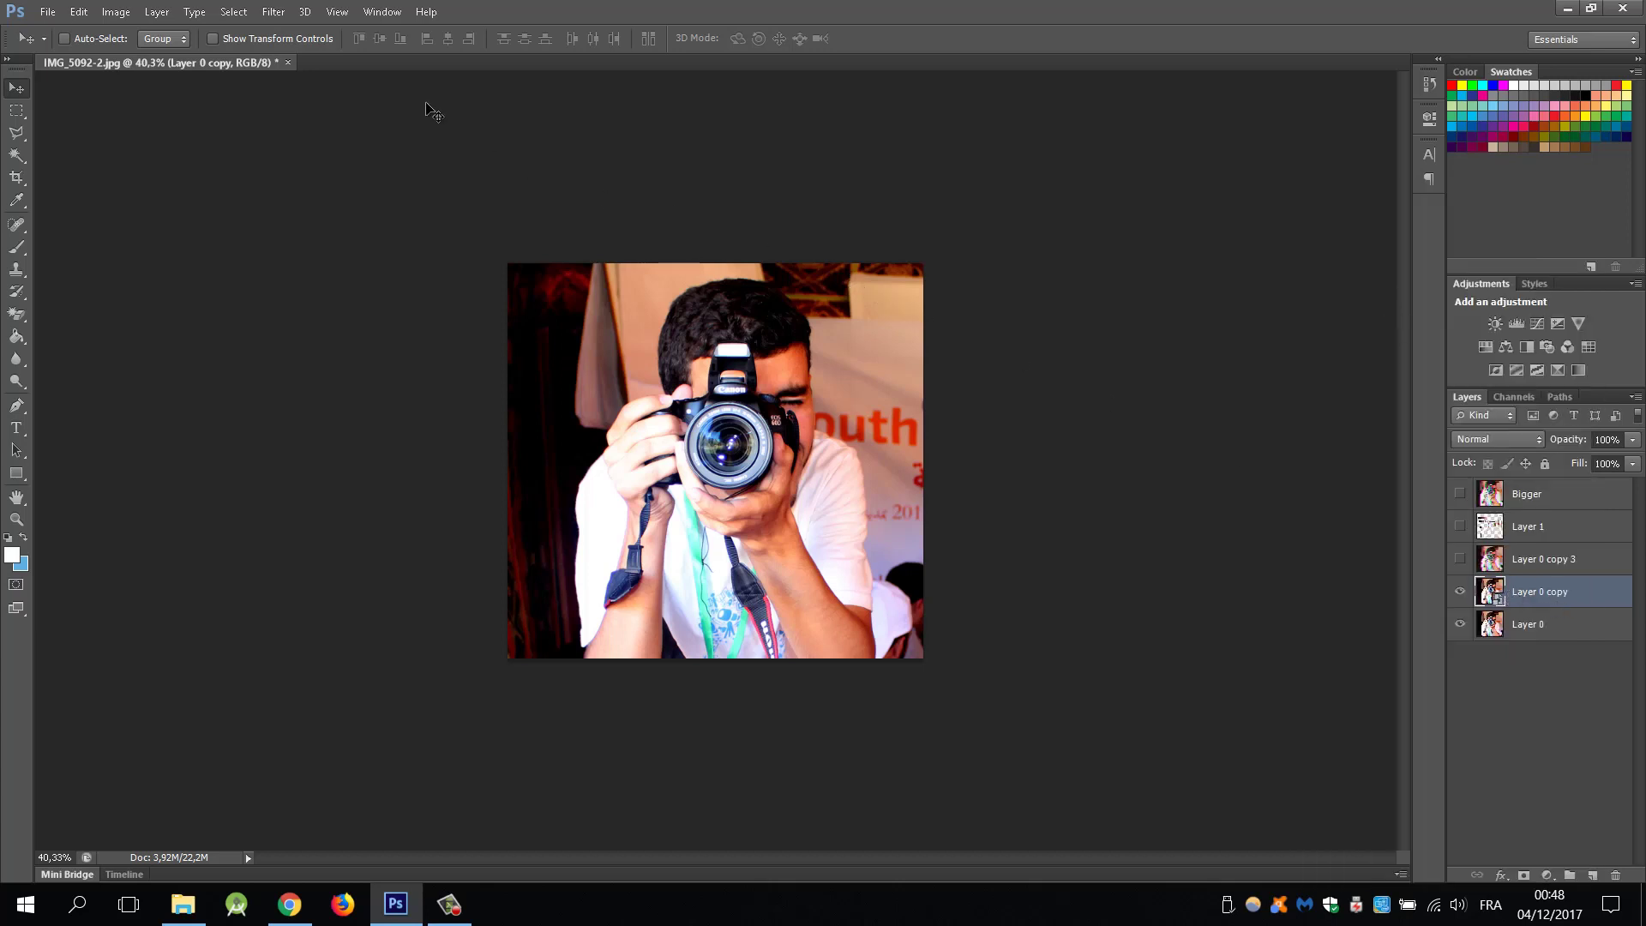
click(273, 12)
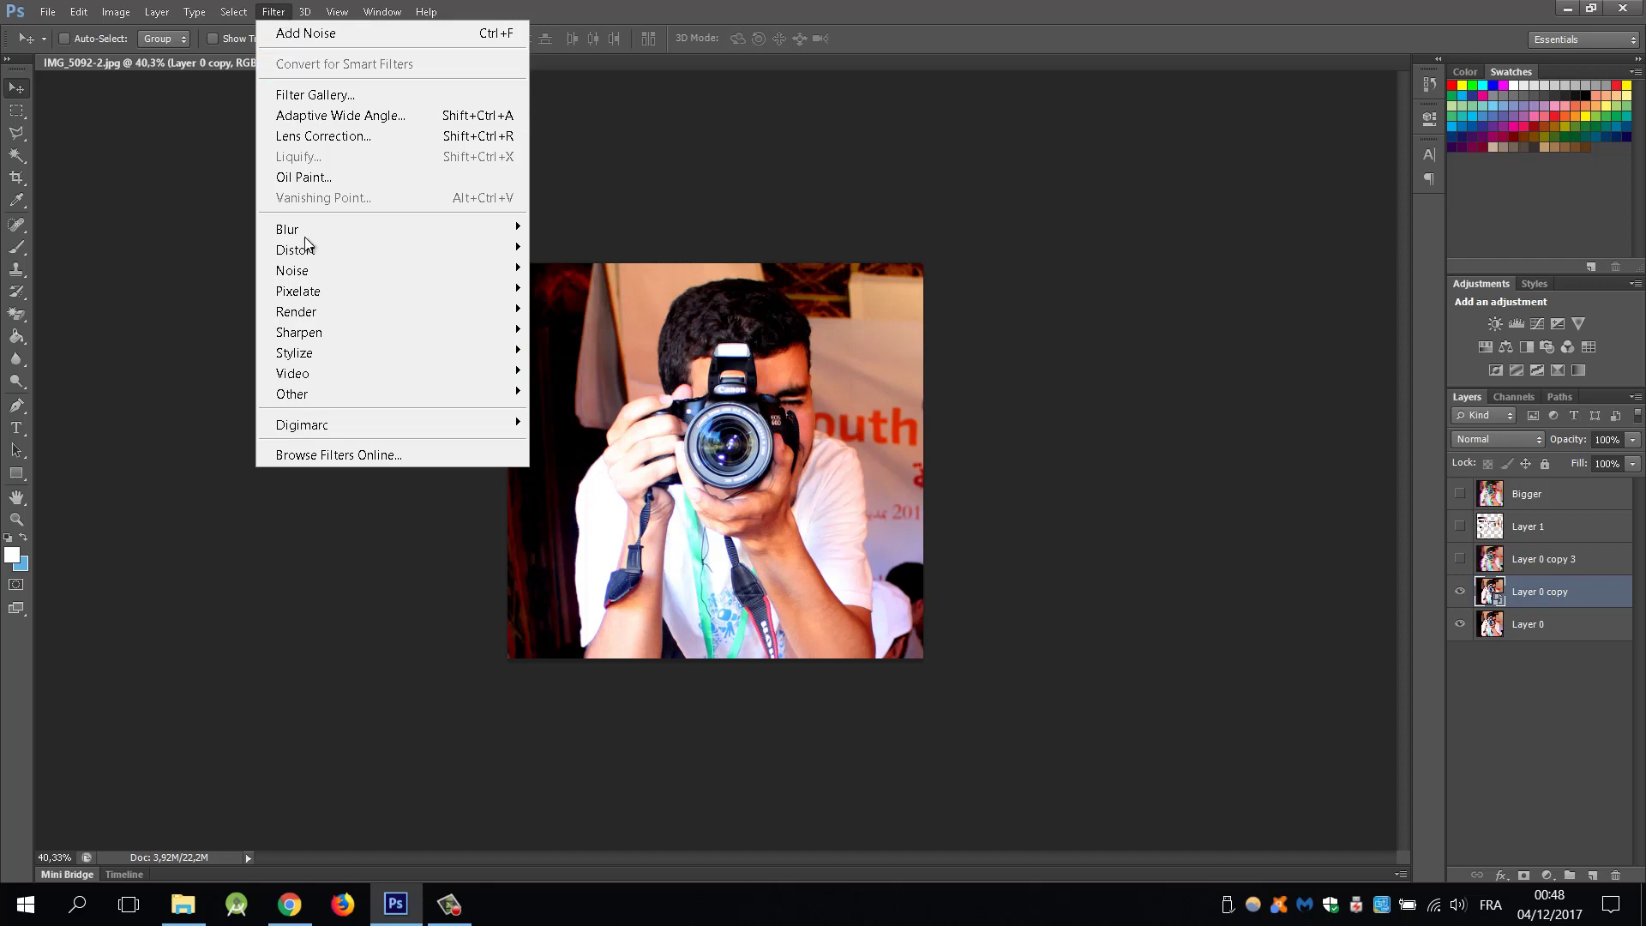
mouse_move(296, 352)
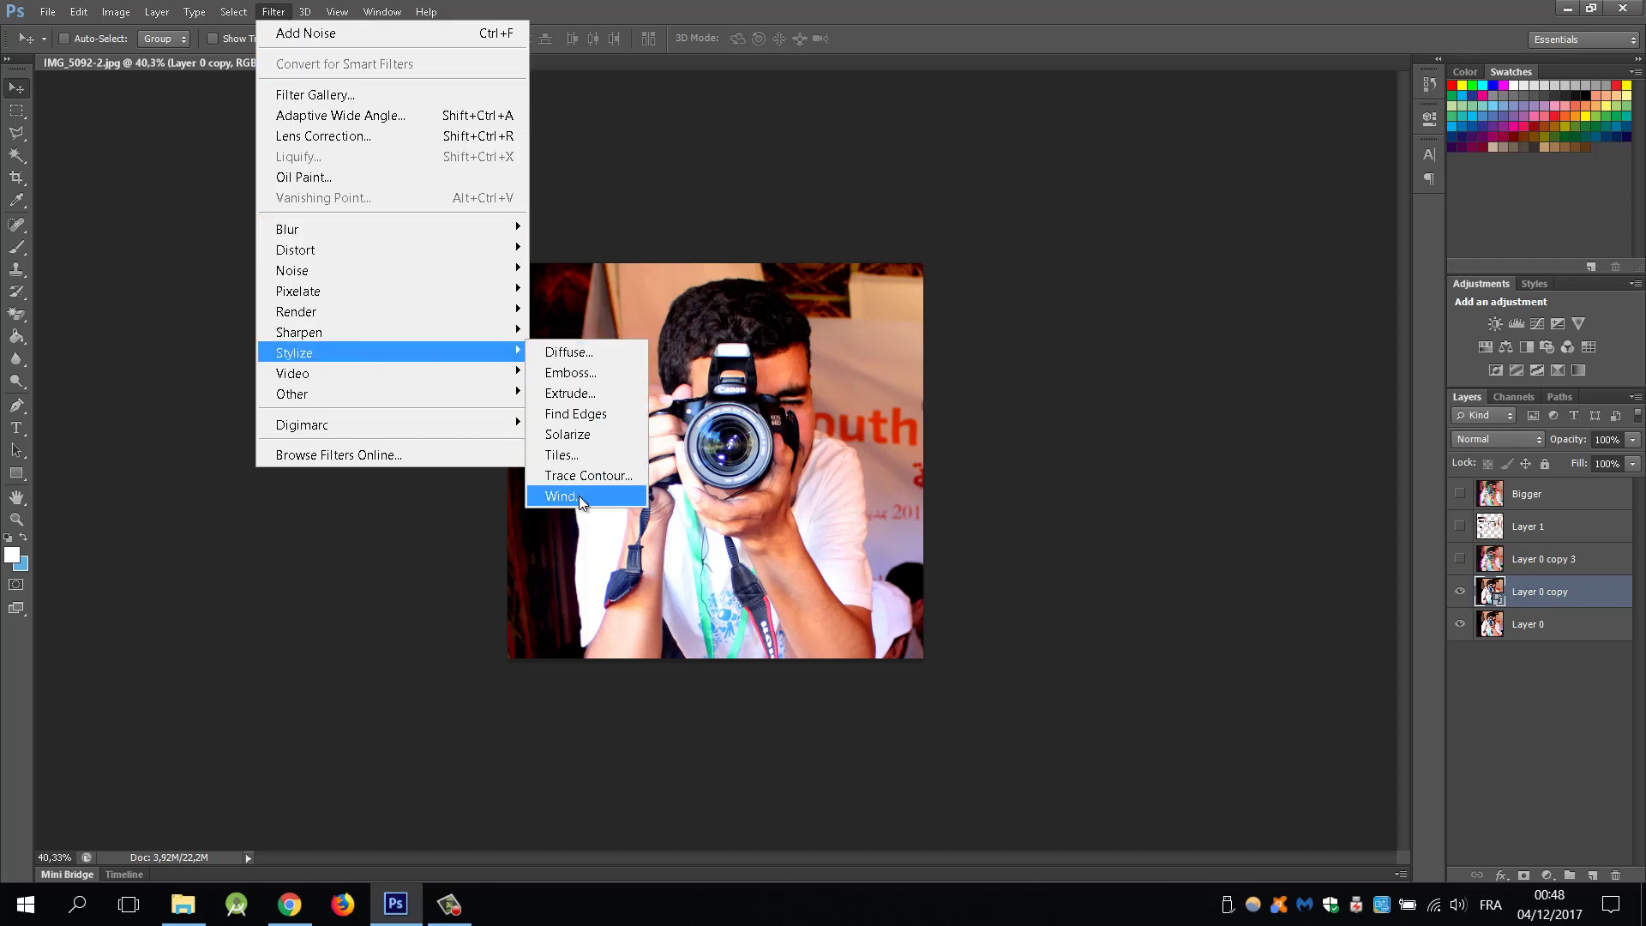
Apply a Wind filter using the Stagger method to Layer 0 copy, then collapse its smart filters
click(579, 496)
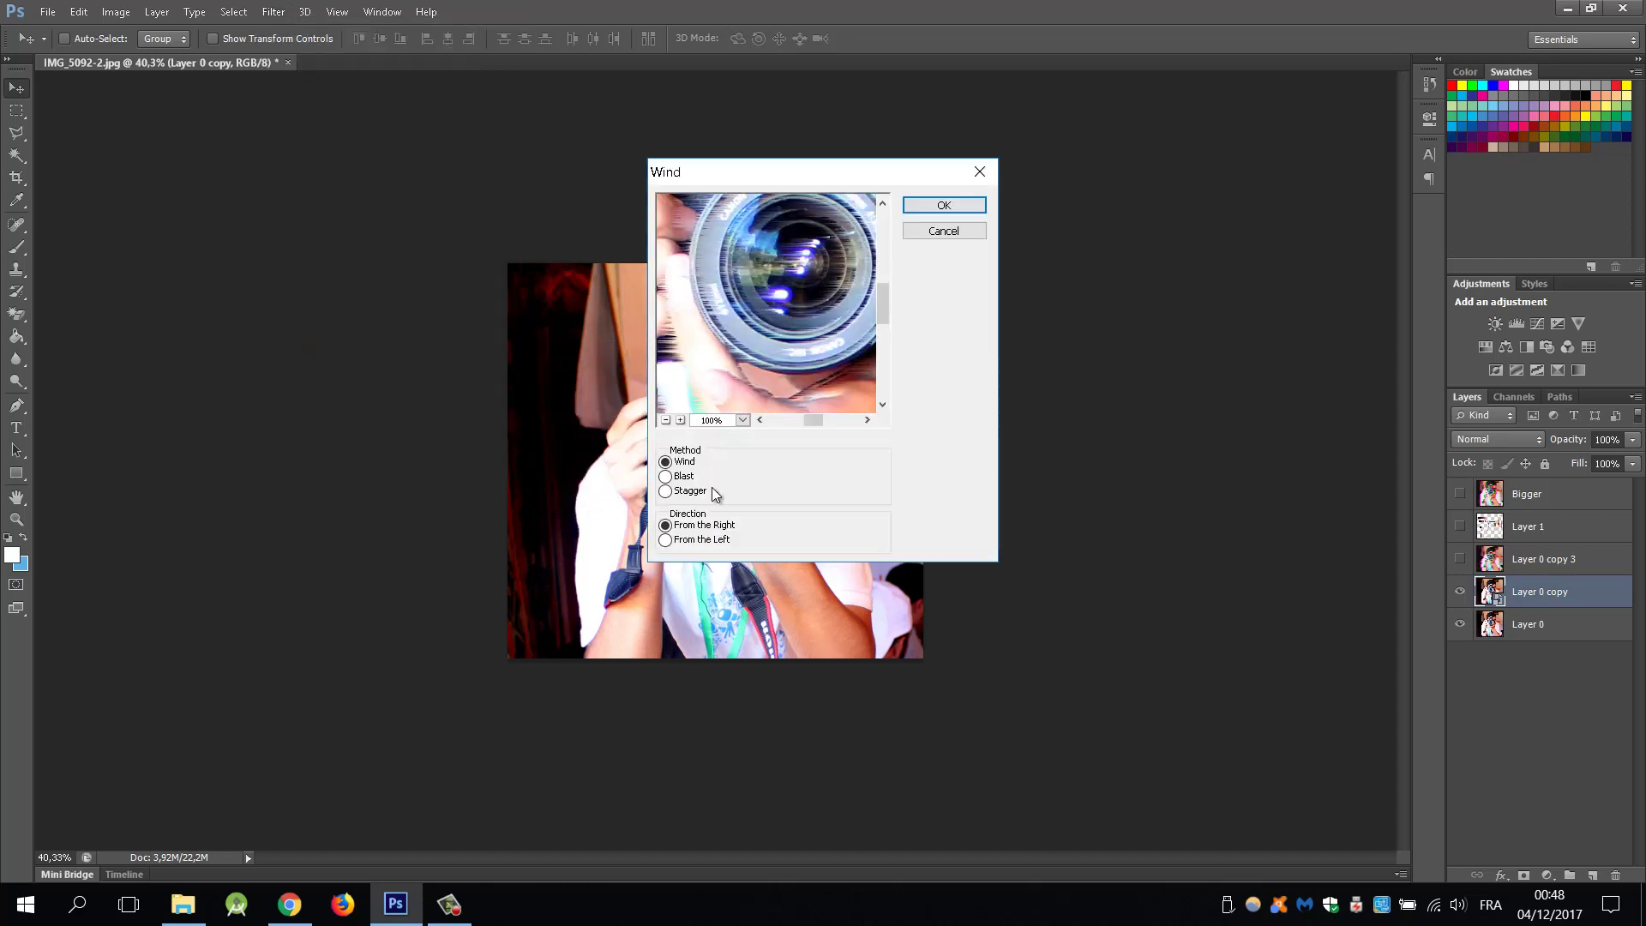
click(690, 492)
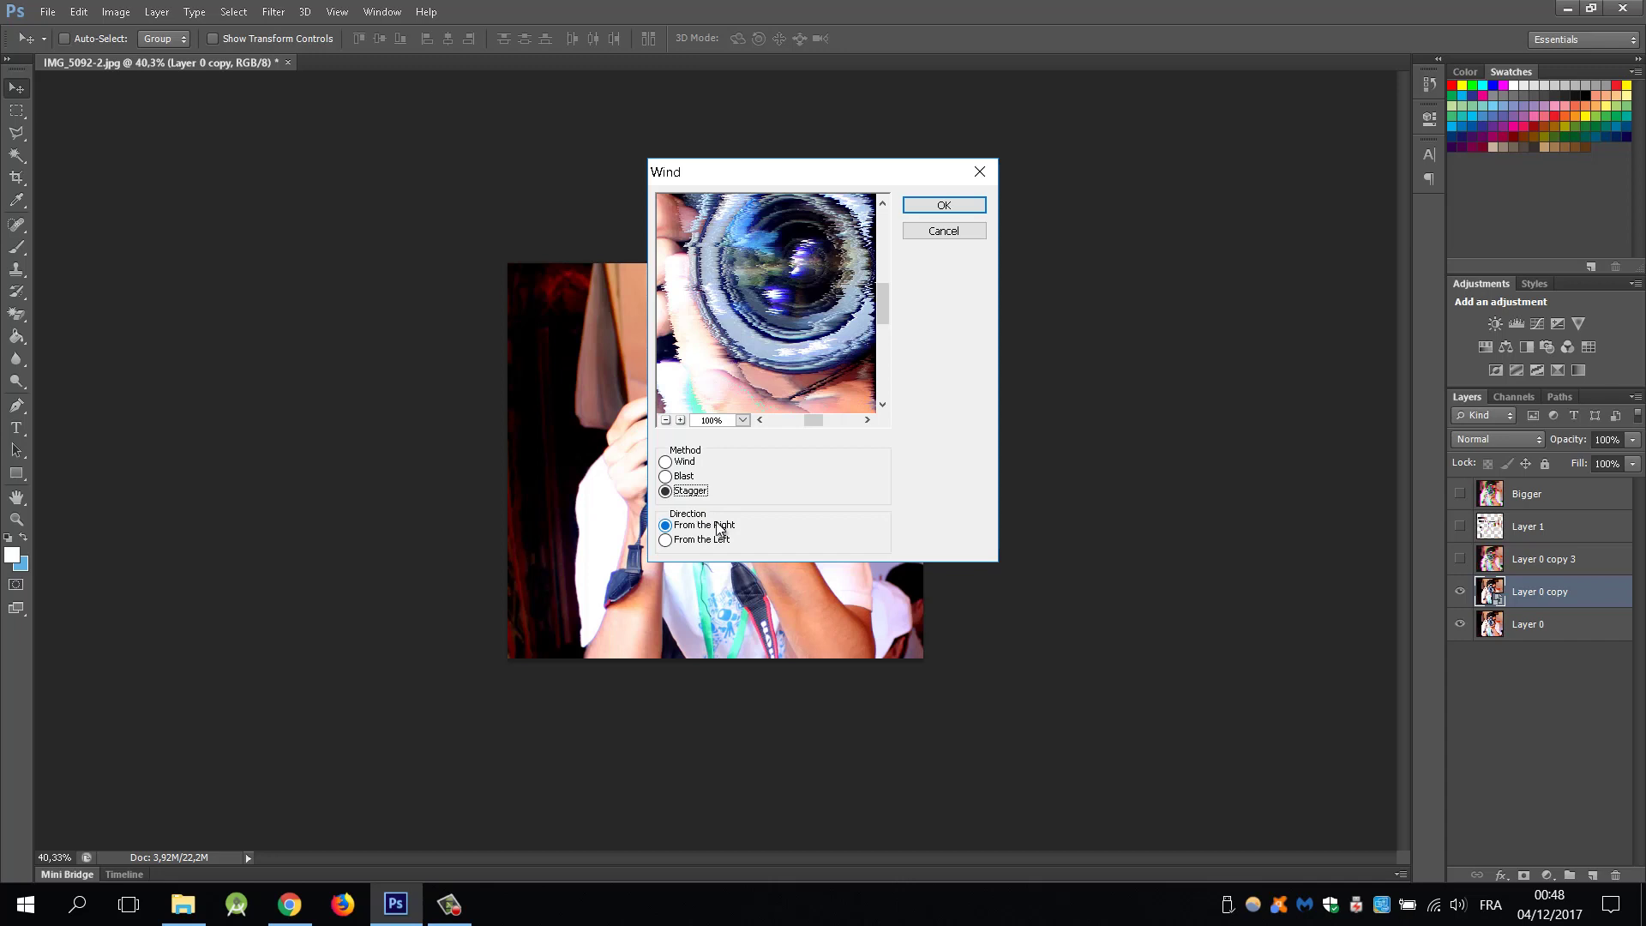
click(937, 214)
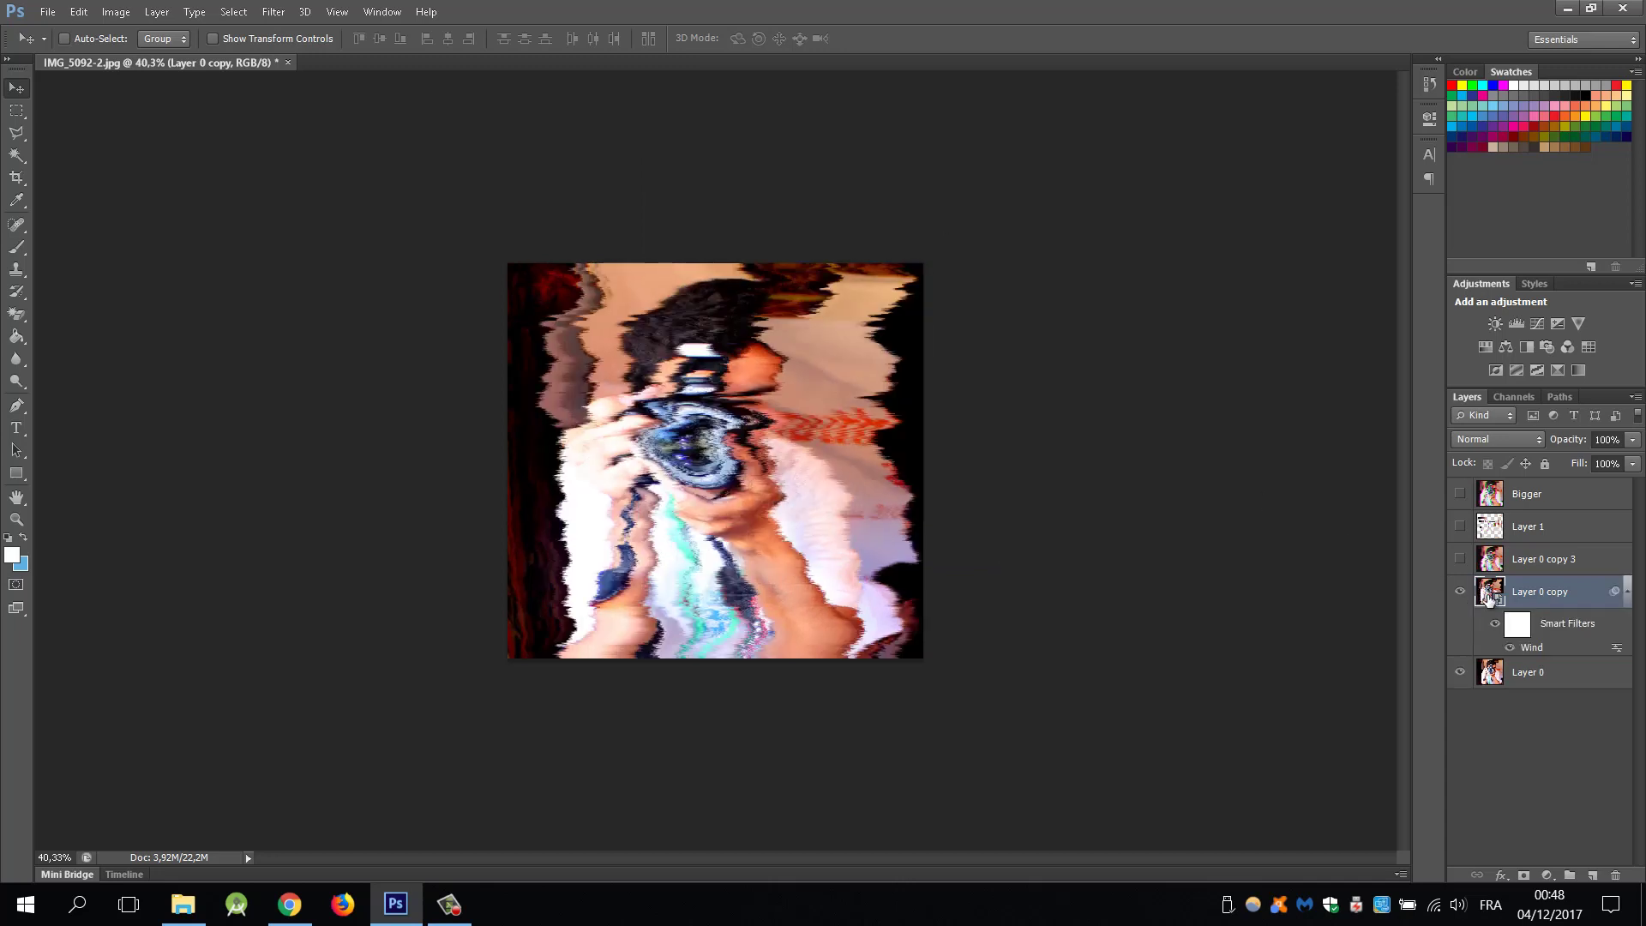
click(1629, 591)
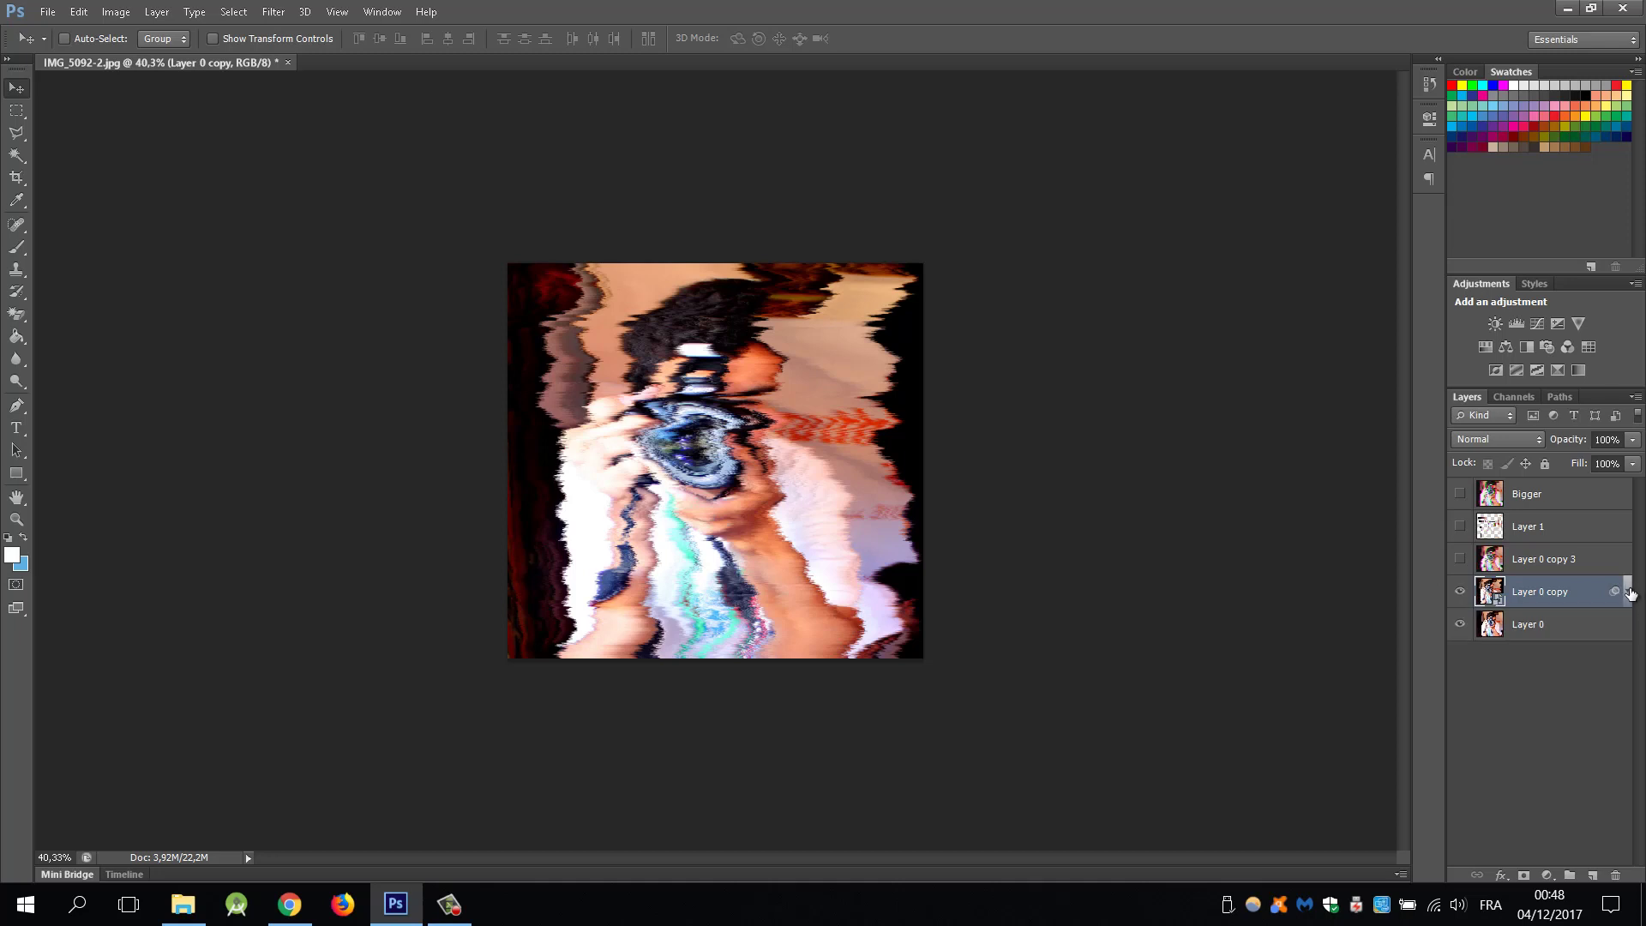
Duplicate Layer 0 copy as Layer 0 copy 2 and set its Wind filter direction to From the Left
drag(1565, 597, 1589, 875)
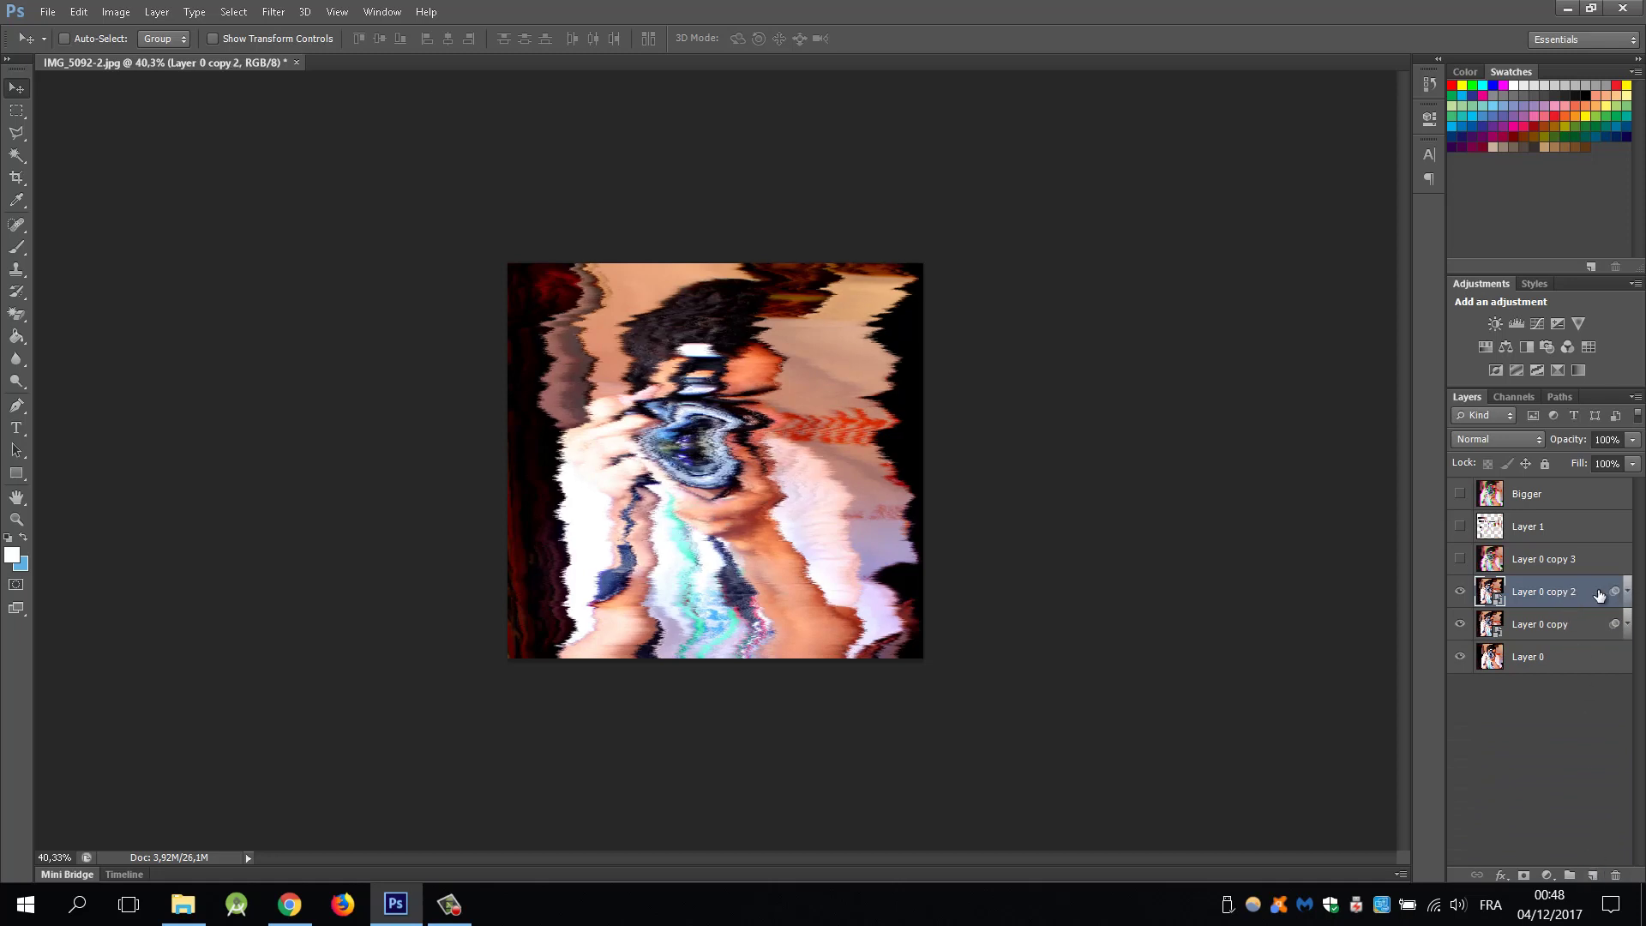
click(1628, 591)
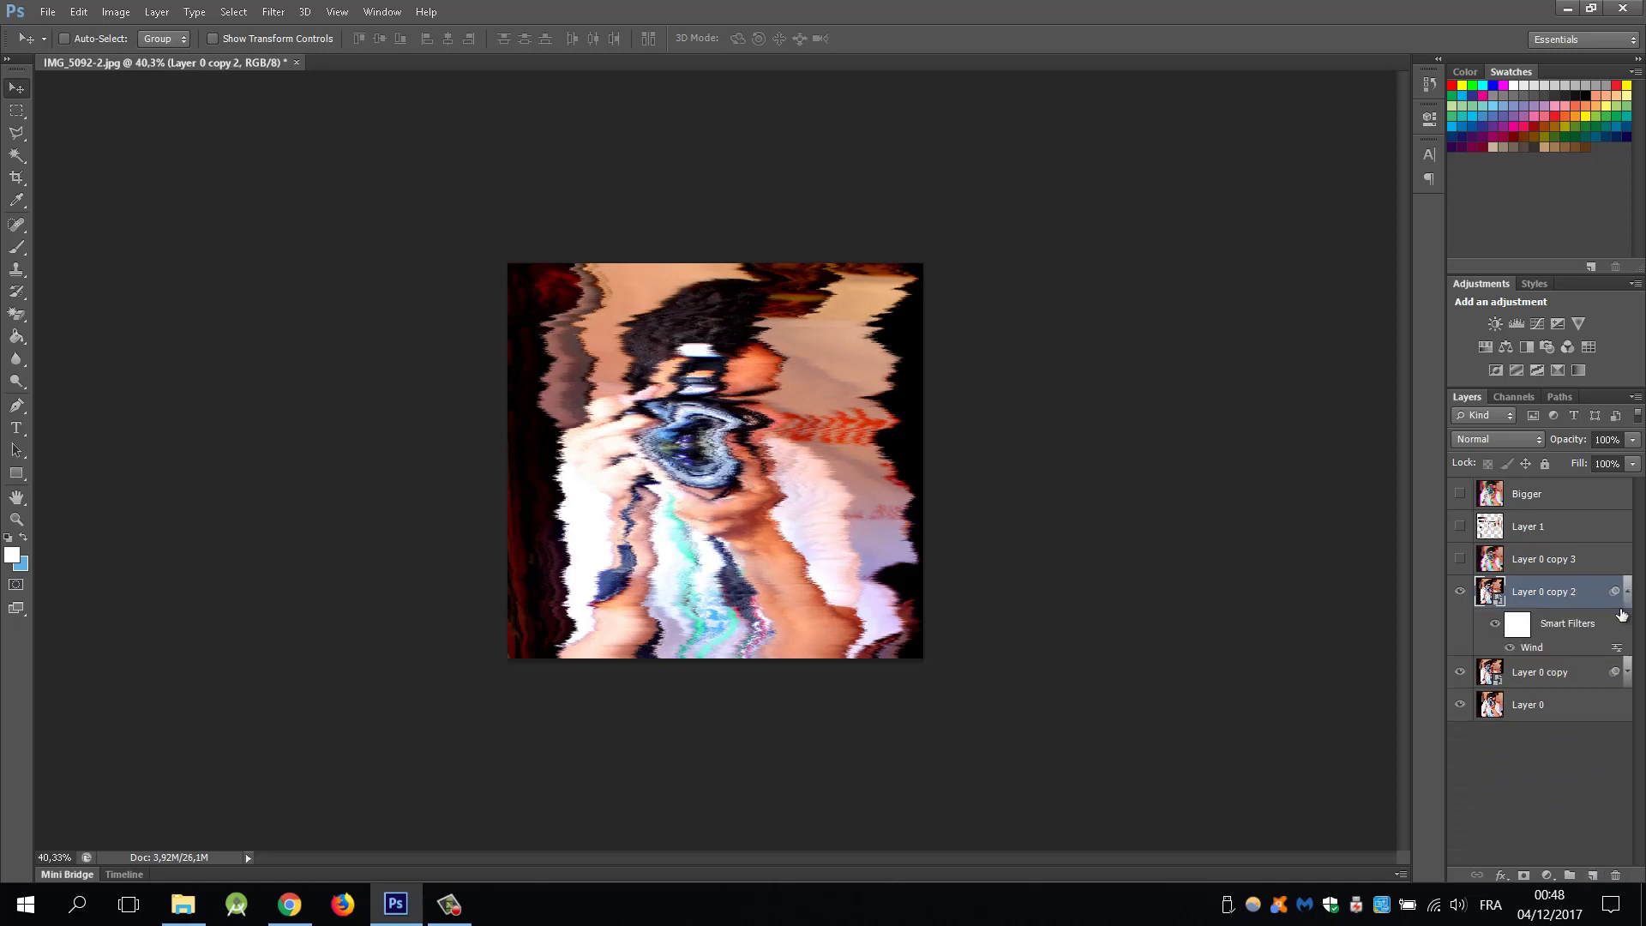
double_click(1533, 648)
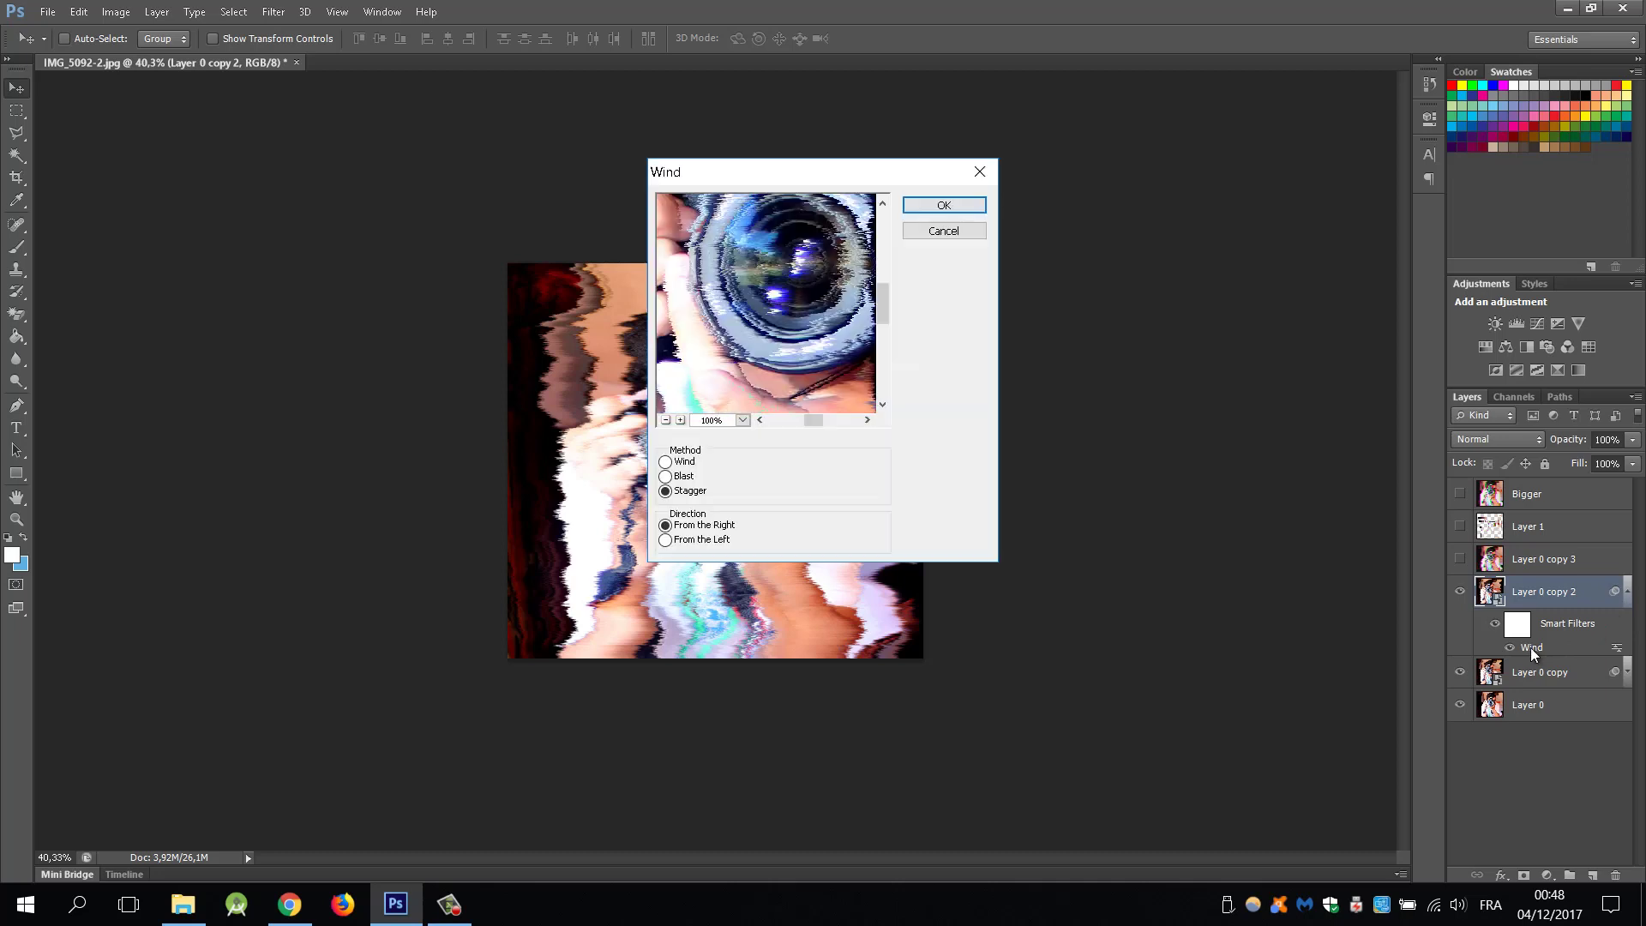
click(700, 540)
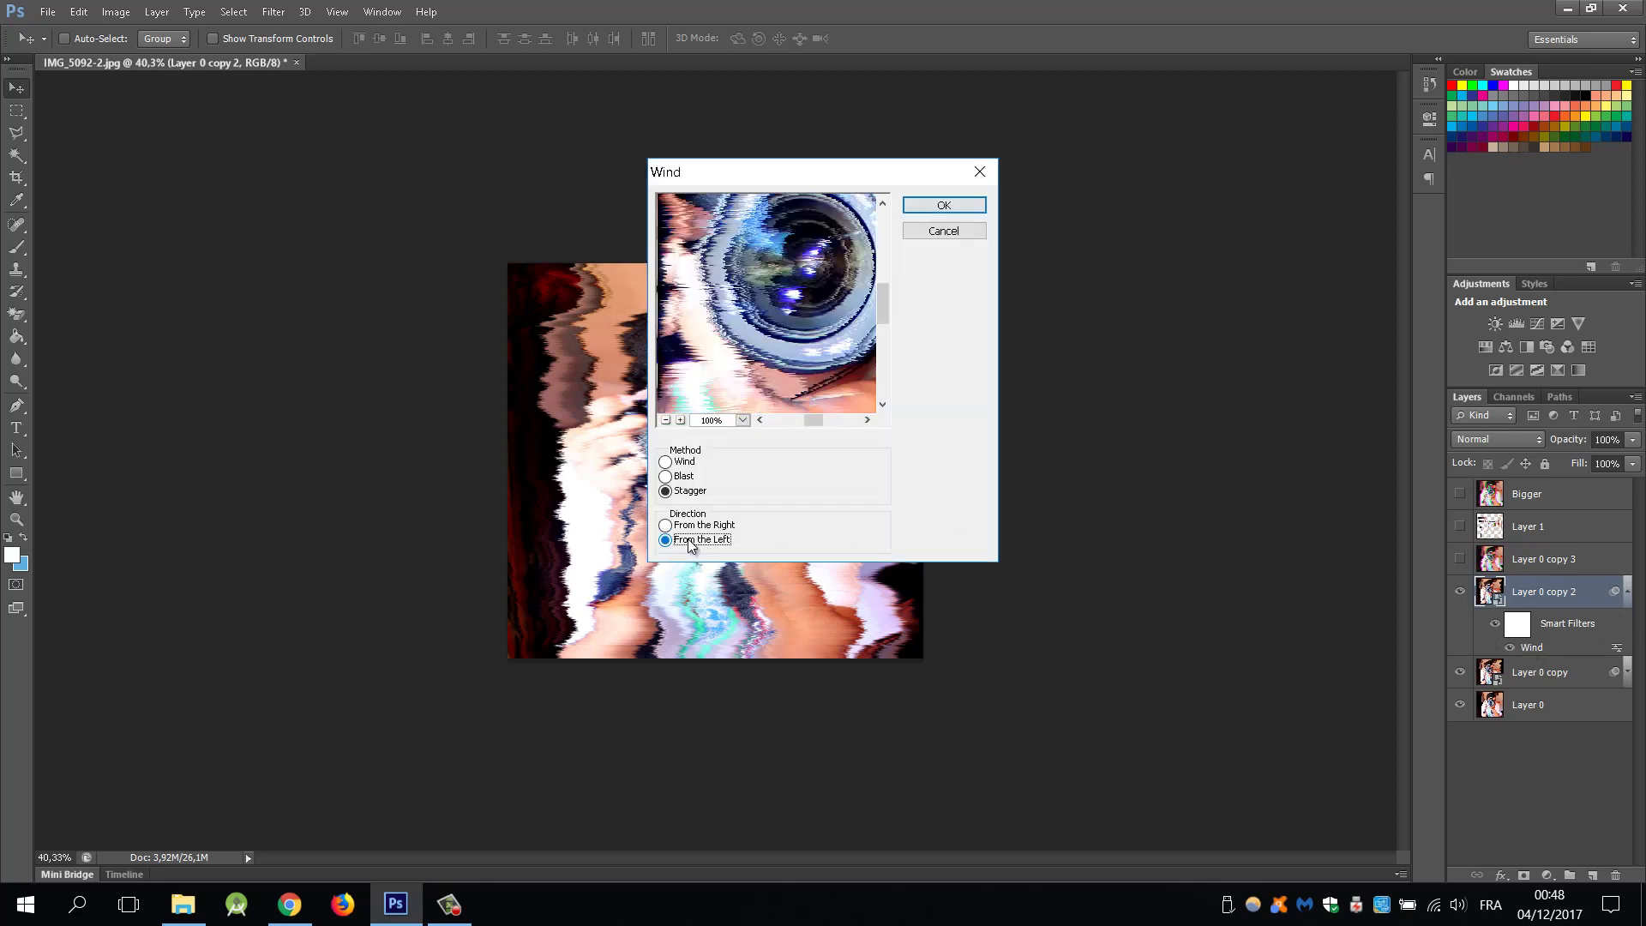
click(932, 208)
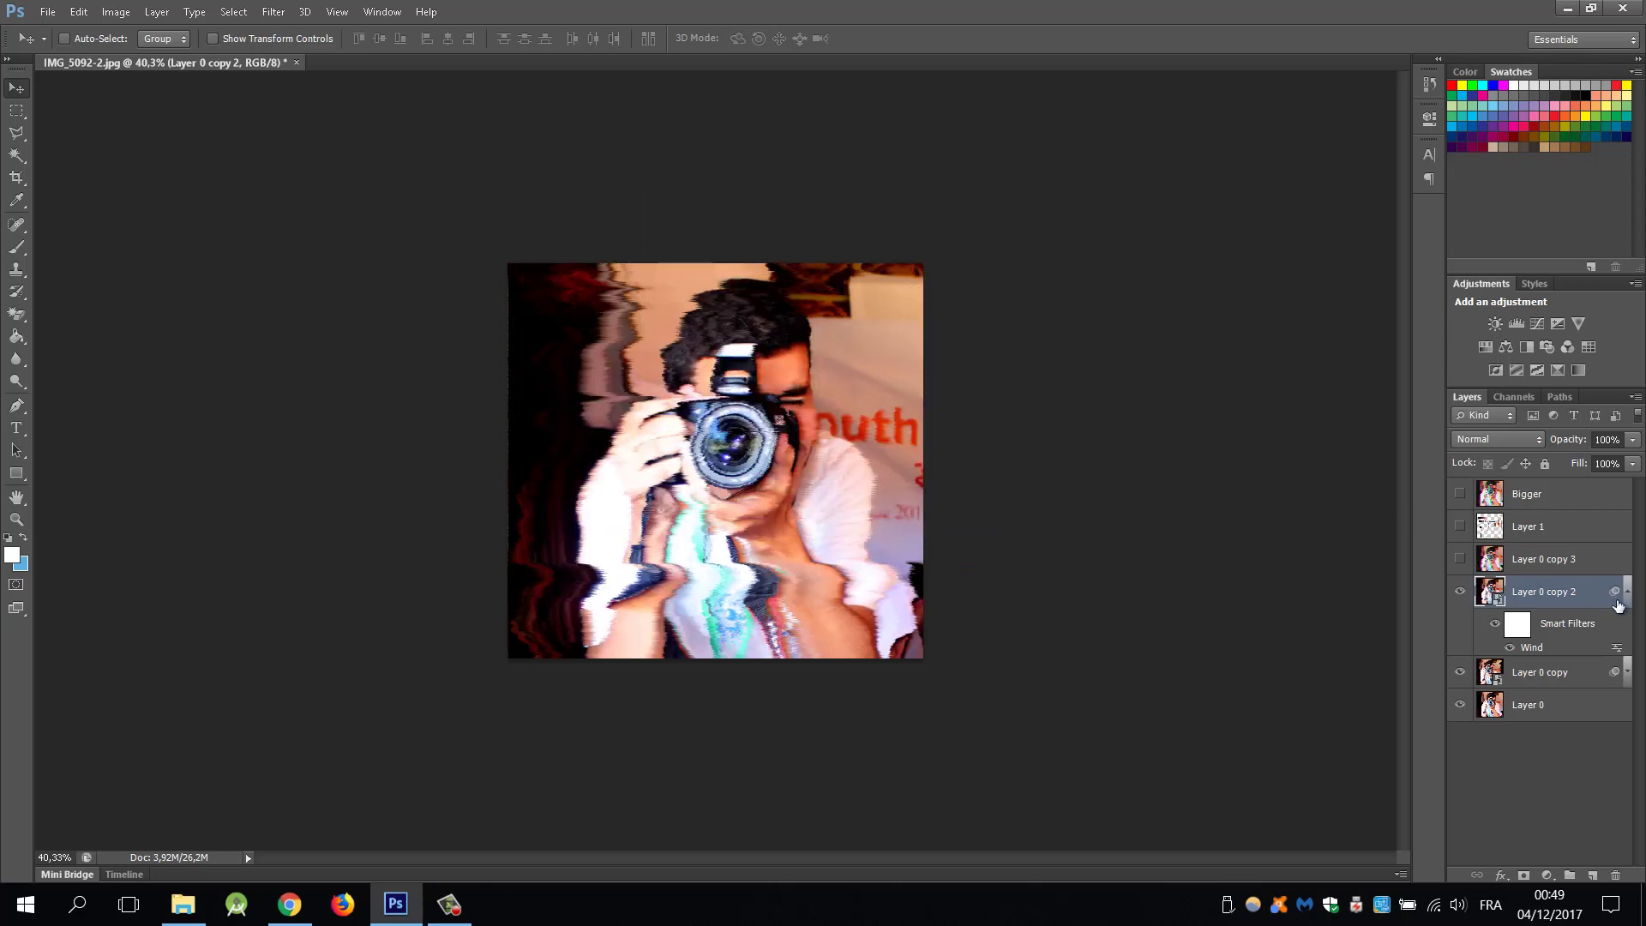
click(1627, 594)
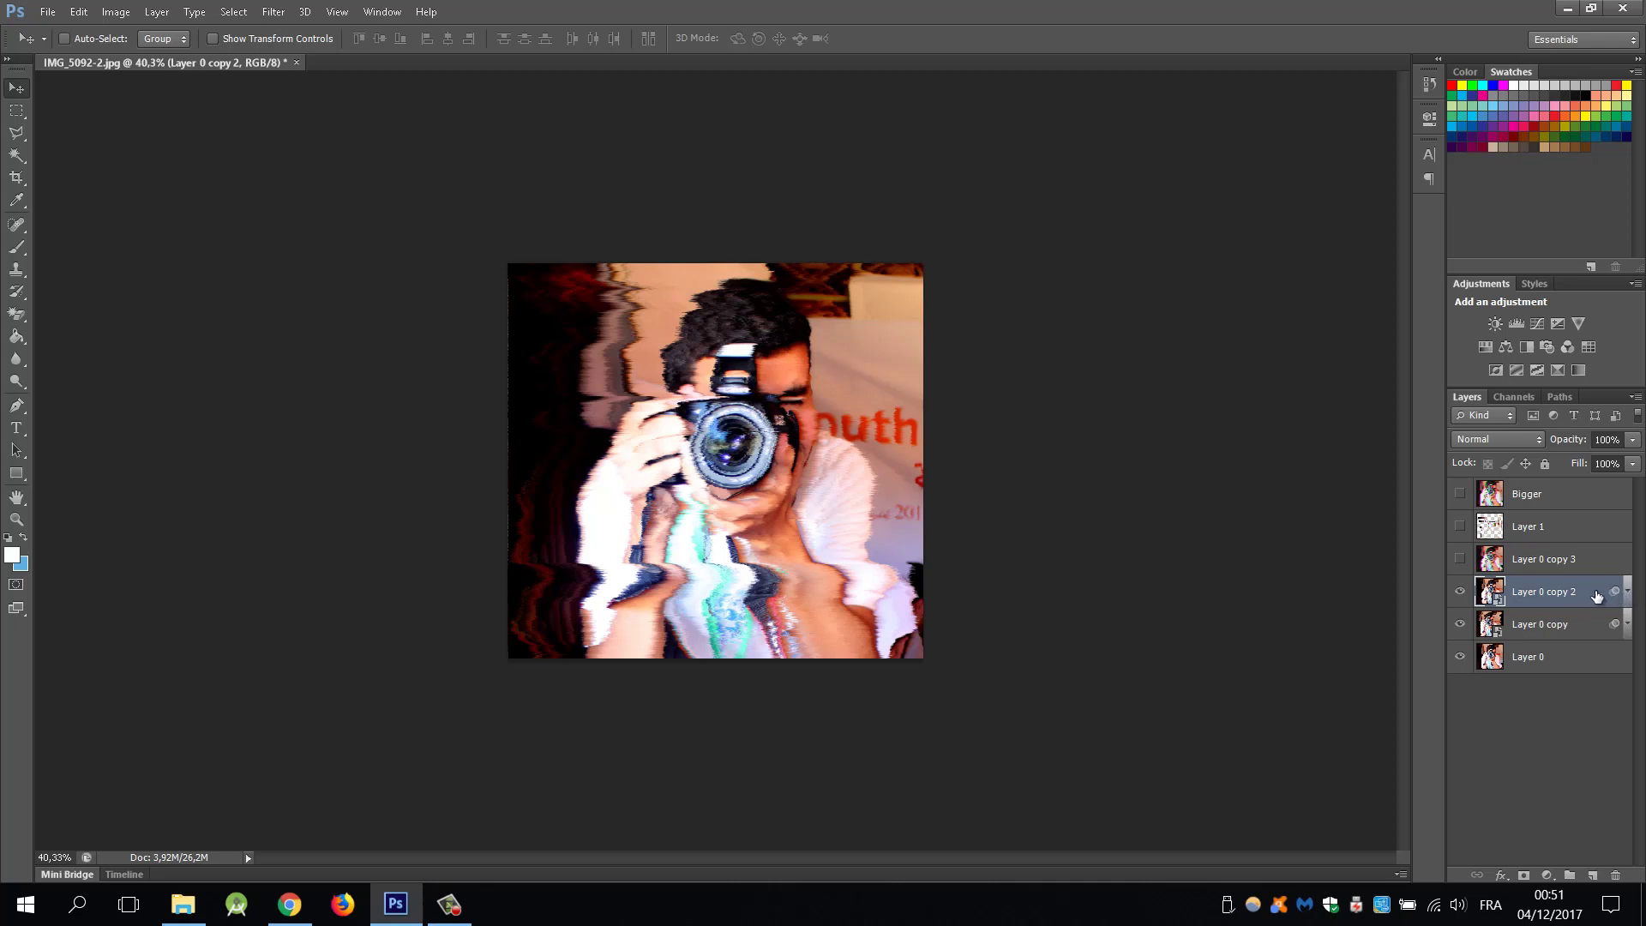
Exclude the green channel in Layer 0 copy 2's blending options
double_click(1595, 594)
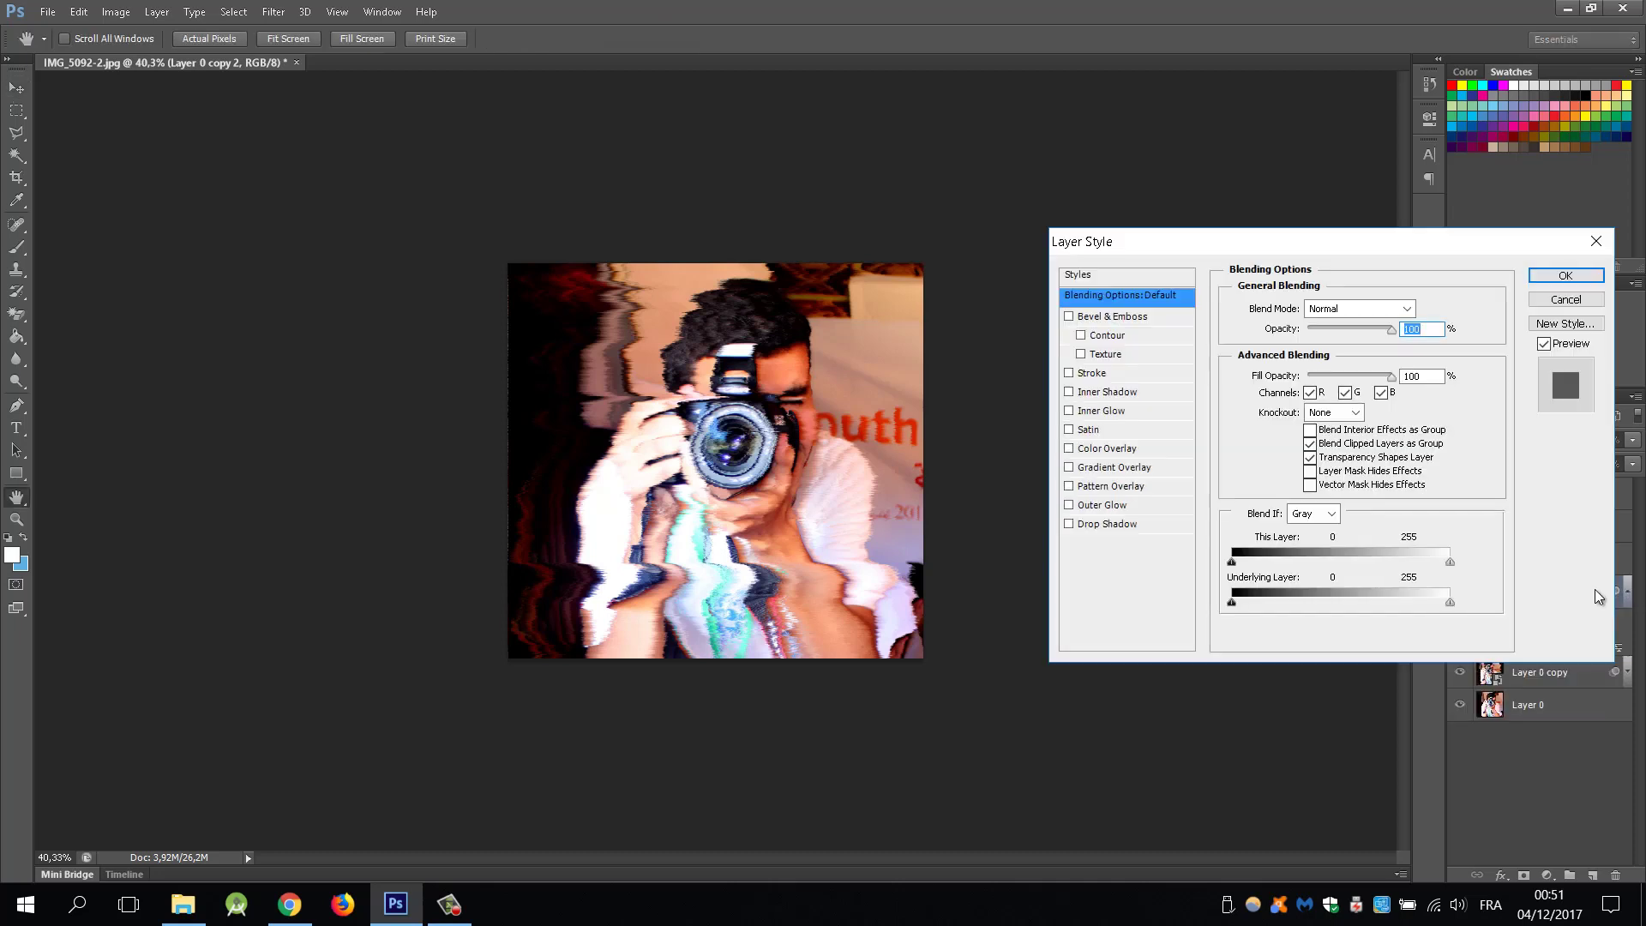
click(1346, 393)
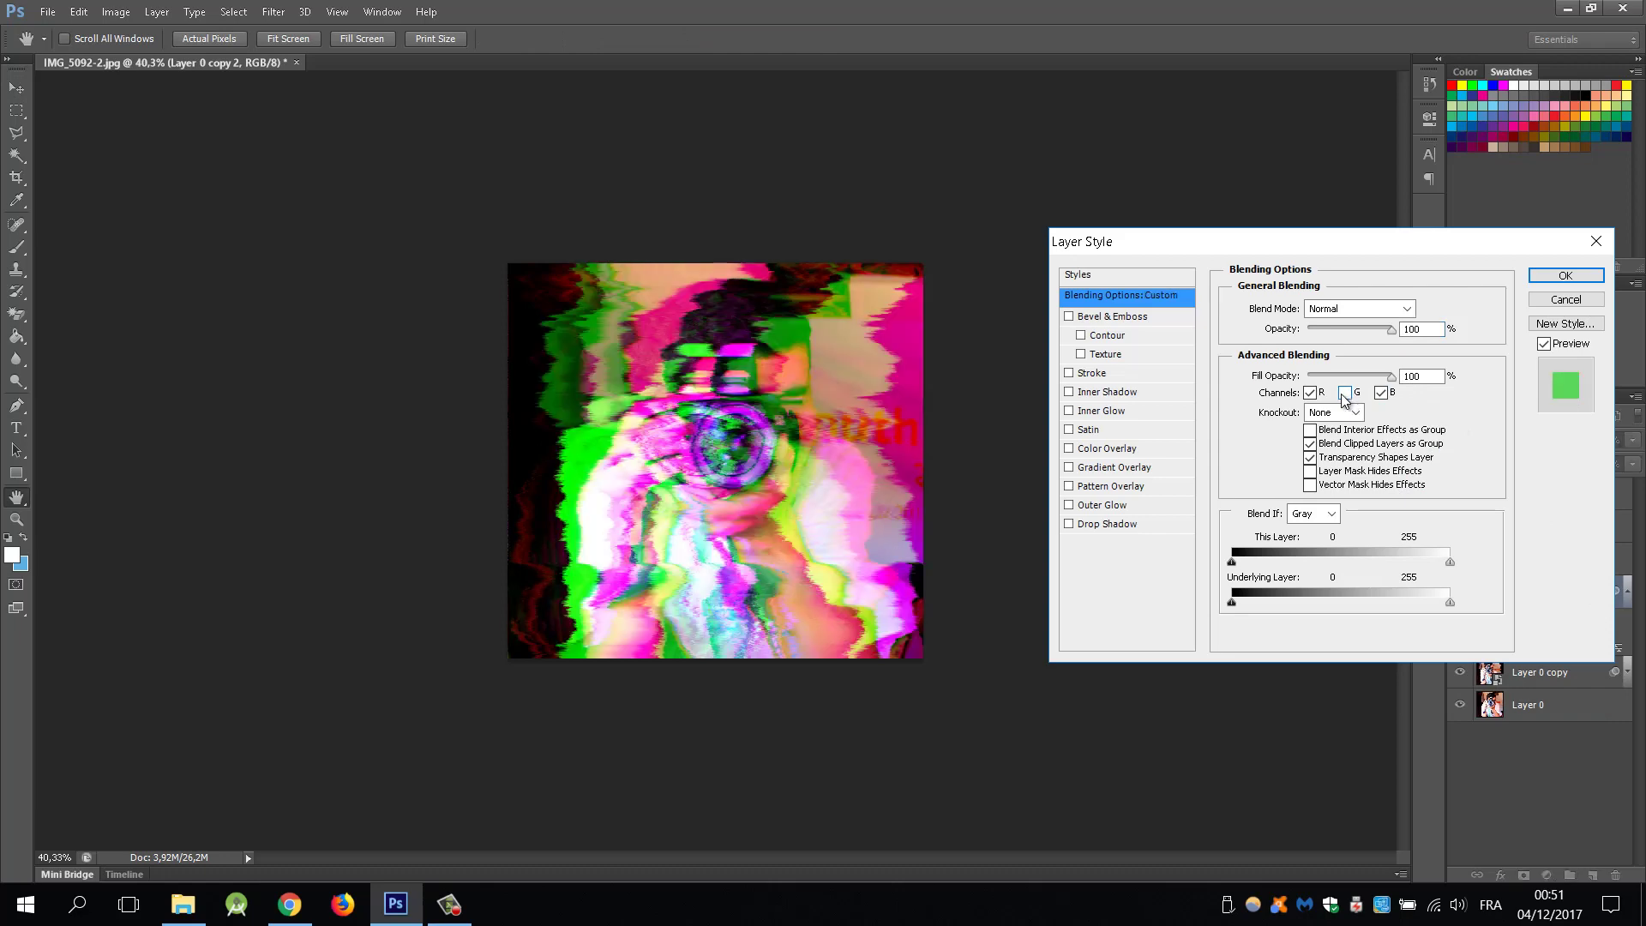
click(1552, 276)
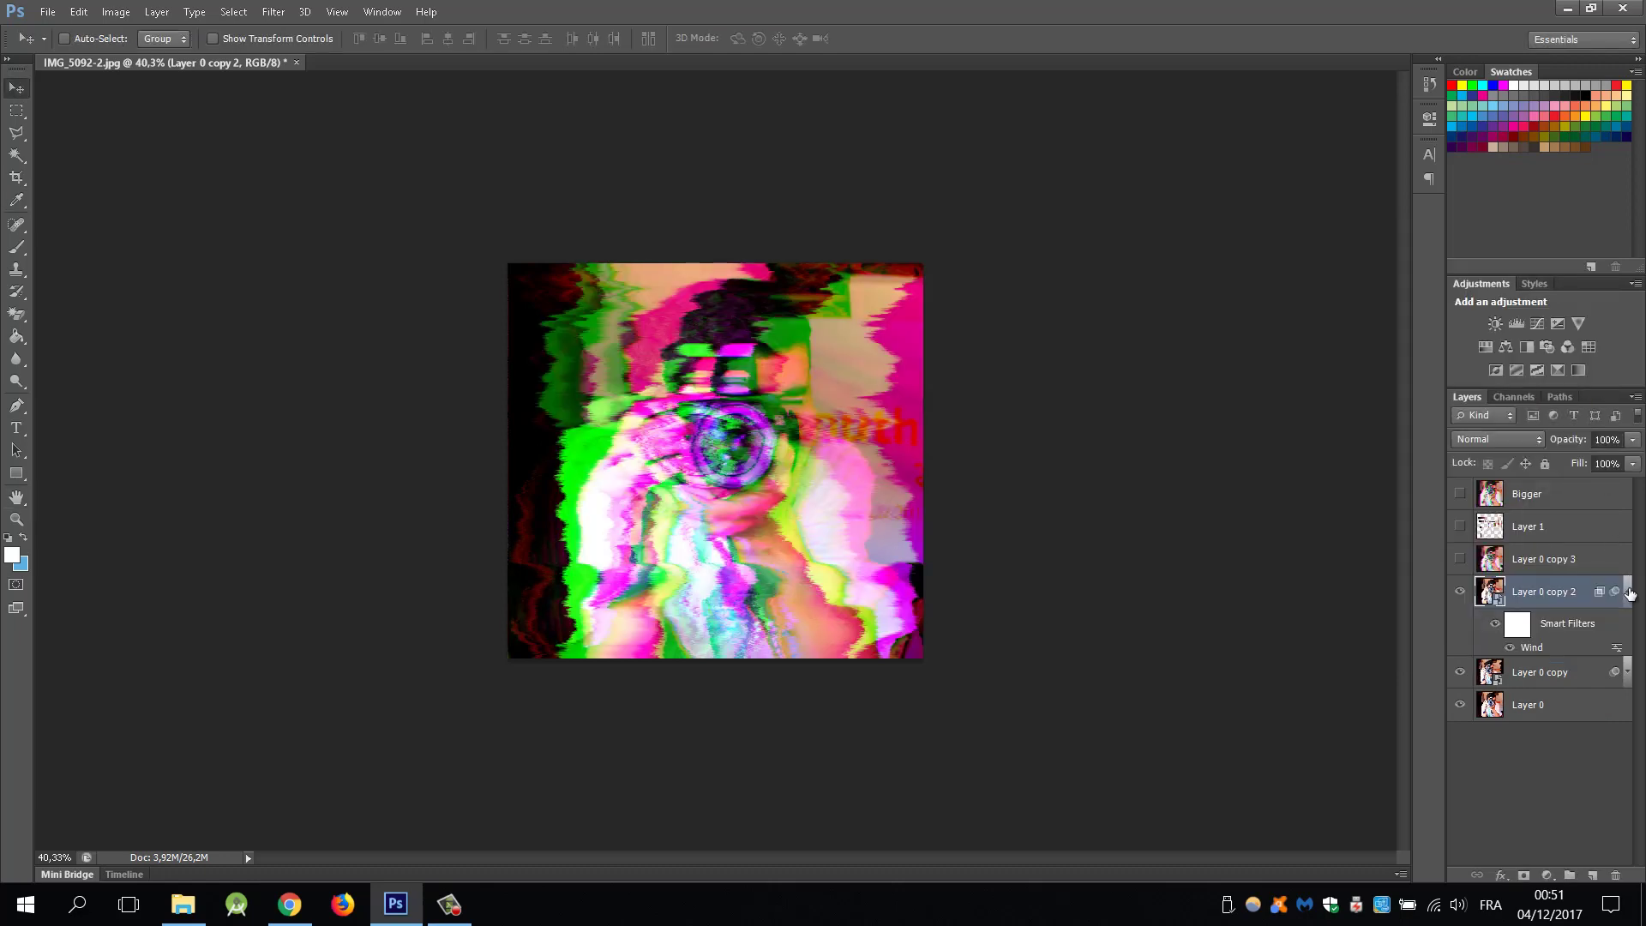
click(1628, 592)
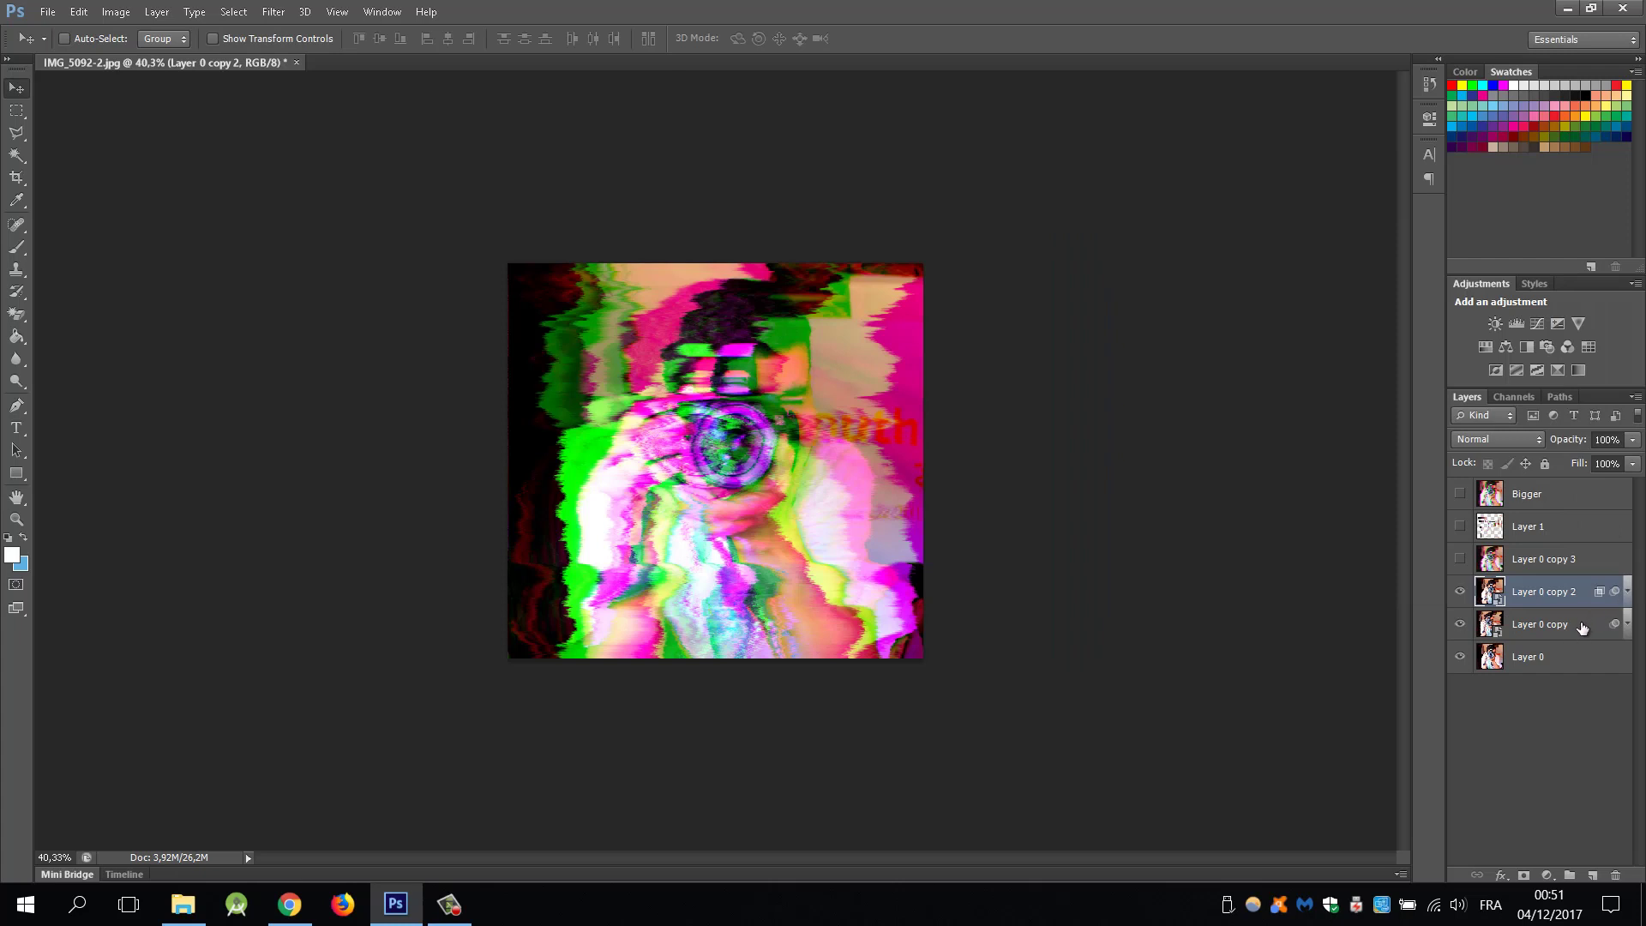
Limit Layer 0 copy's blending to the green channel only, then hide Layer 0 copy 2
click(1582, 627)
double_click(1582, 627)
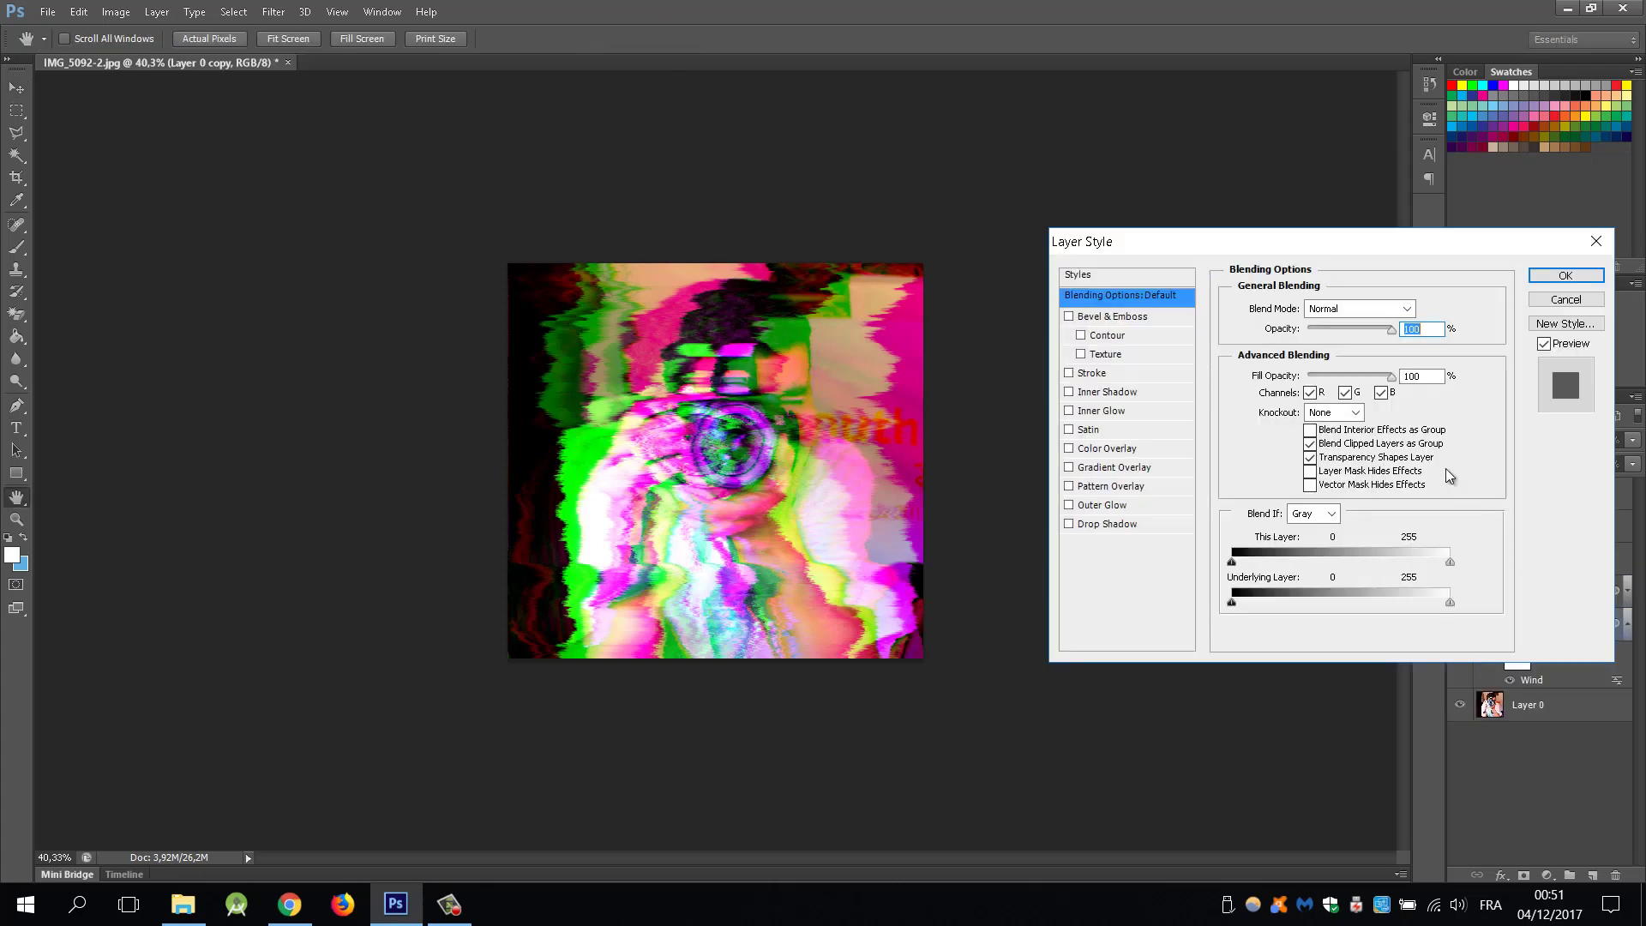
click(1380, 392)
click(1310, 392)
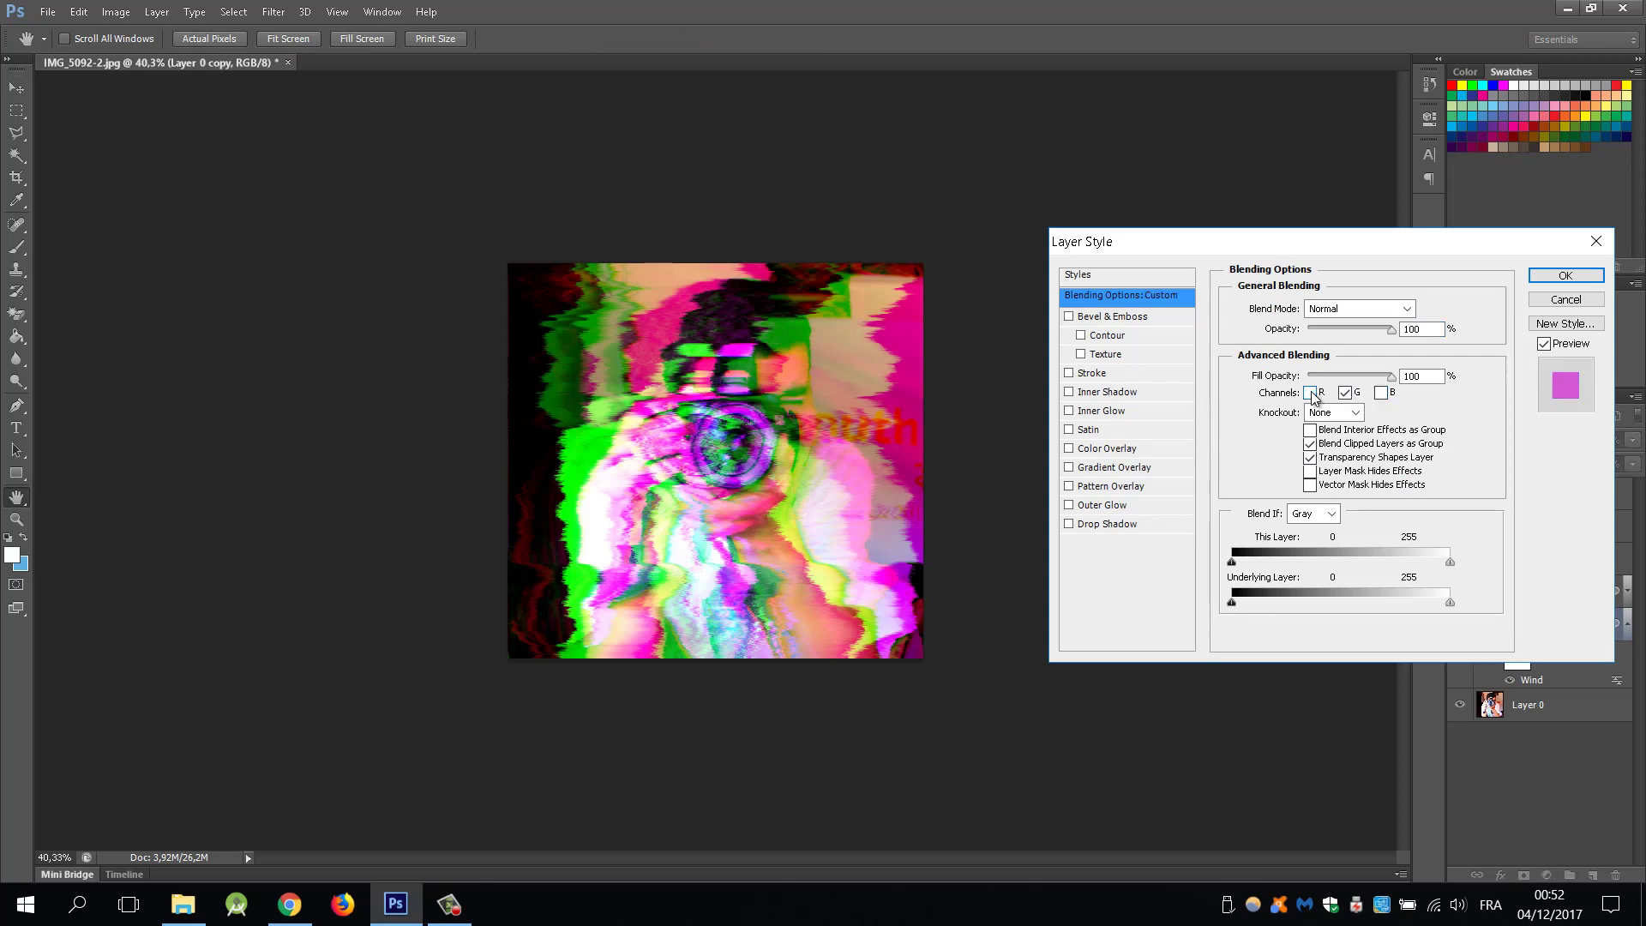
click(1565, 274)
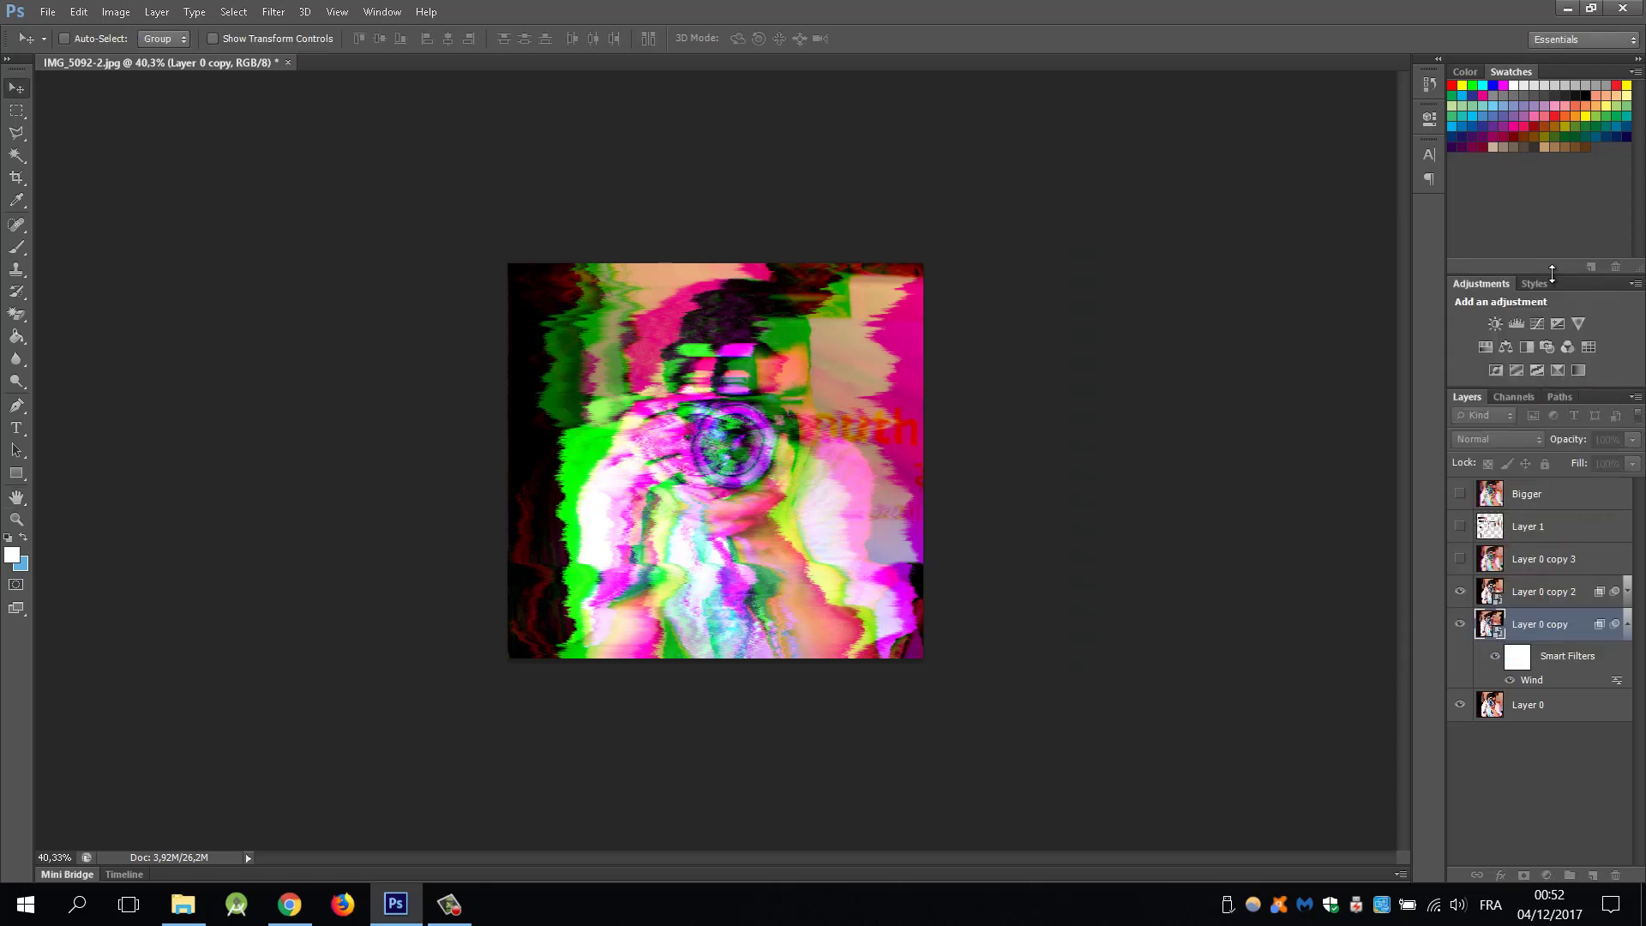
click(1628, 626)
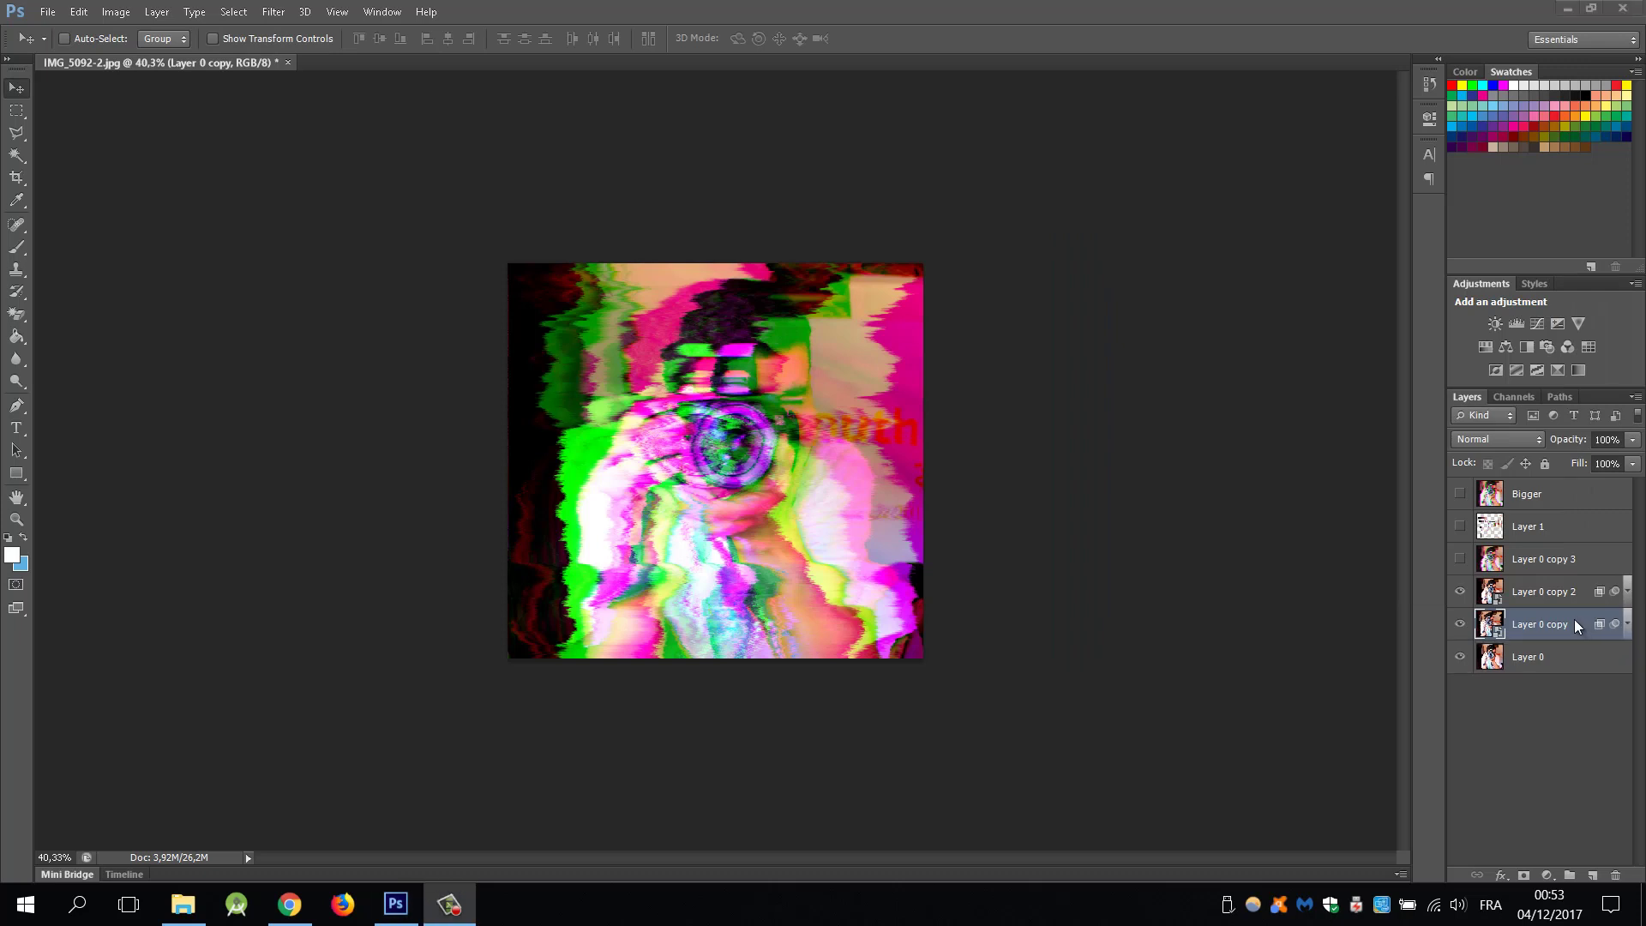
click(1460, 595)
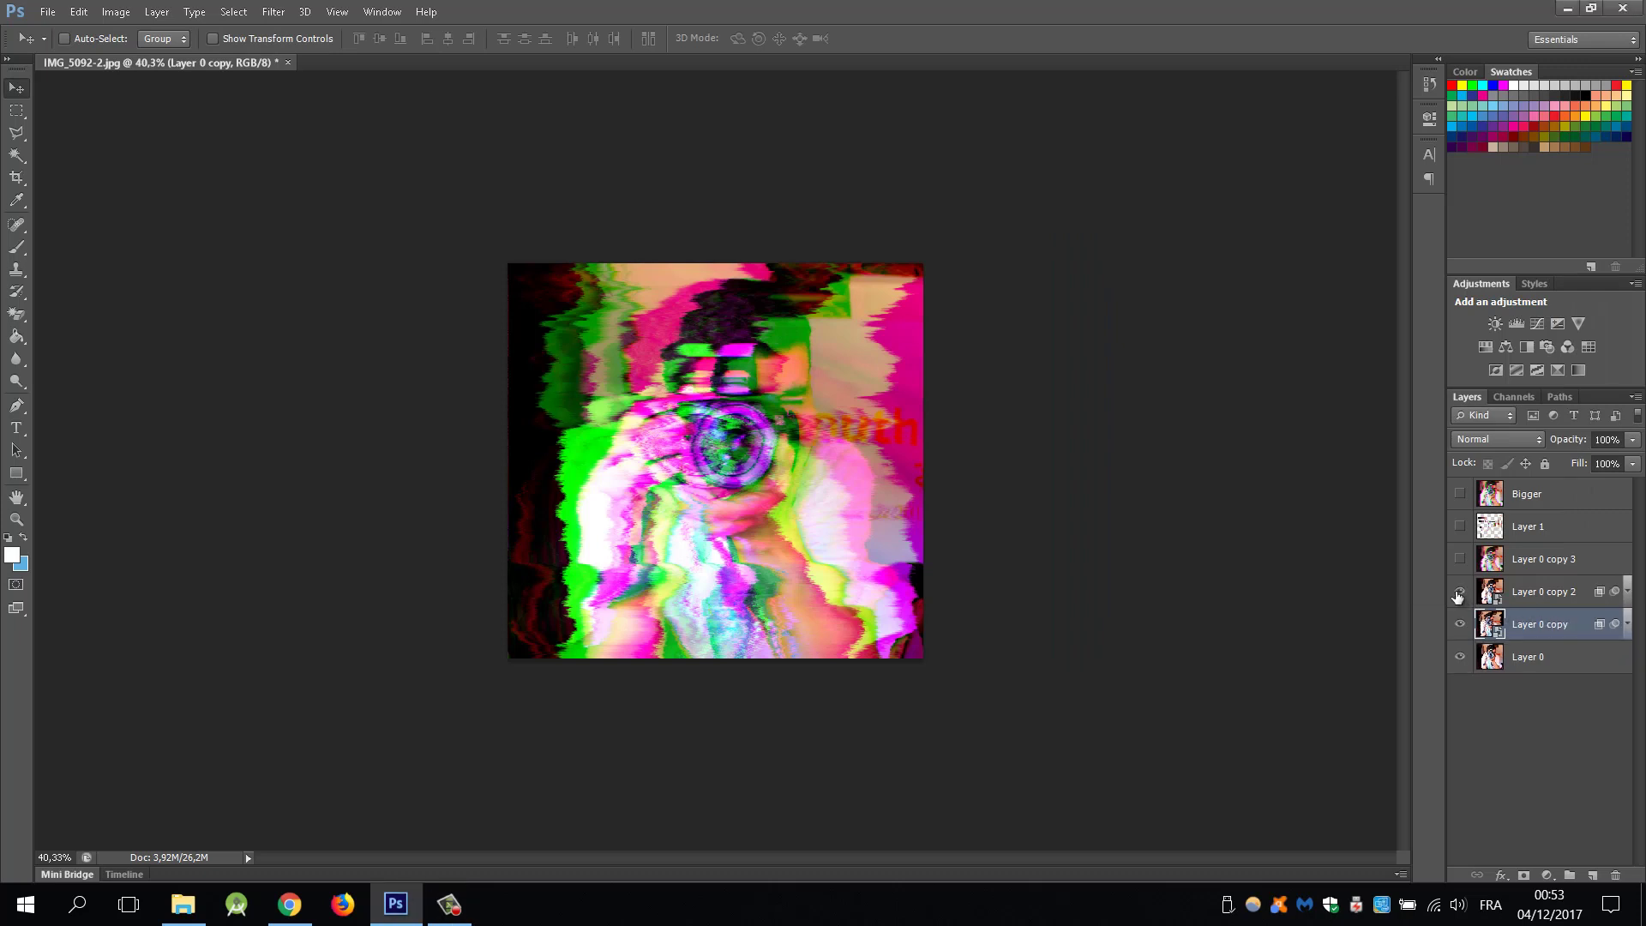
click(1461, 593)
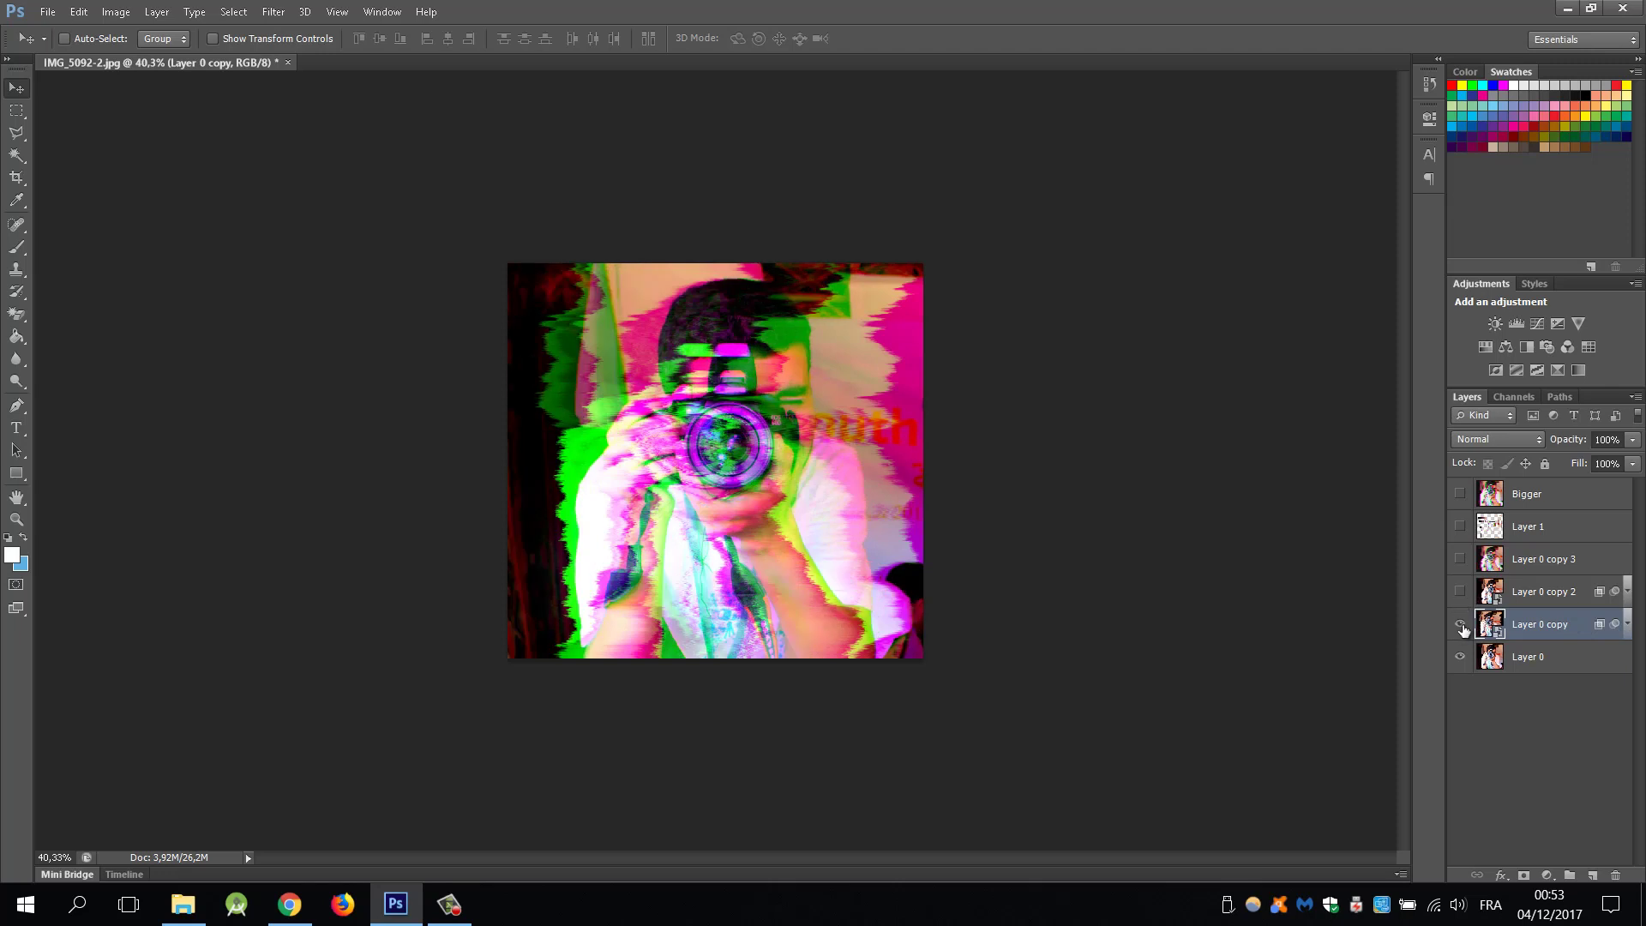
Hide the glitched copies and add a new empty layer above Layer 0
click(1460, 624)
click(1579, 663)
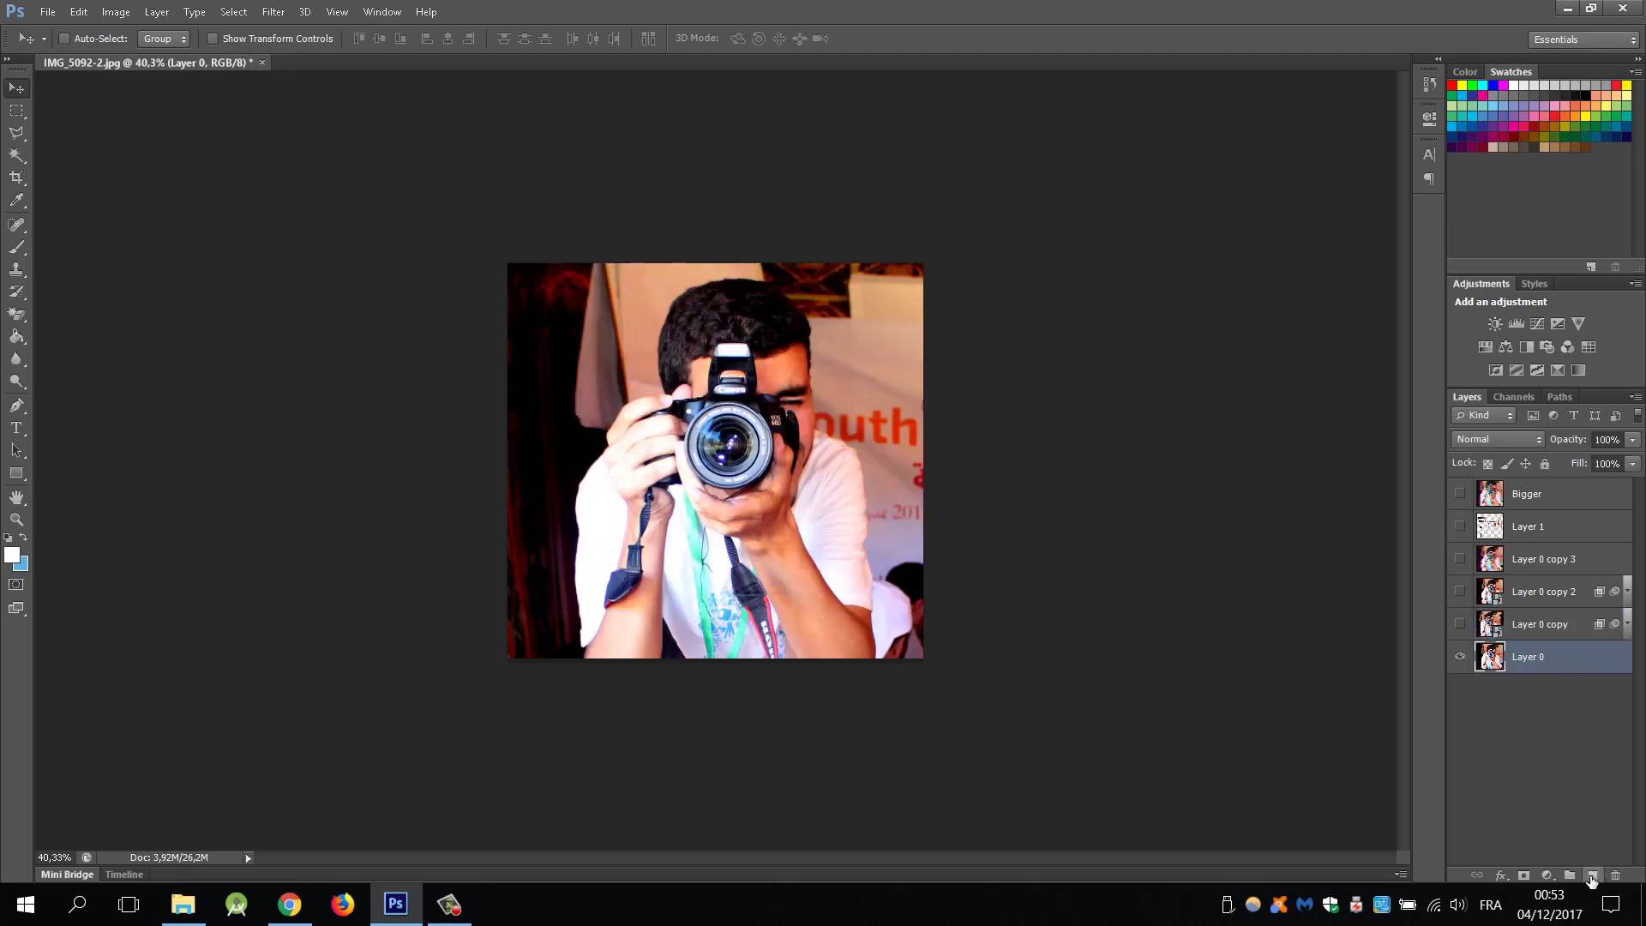
click(1592, 876)
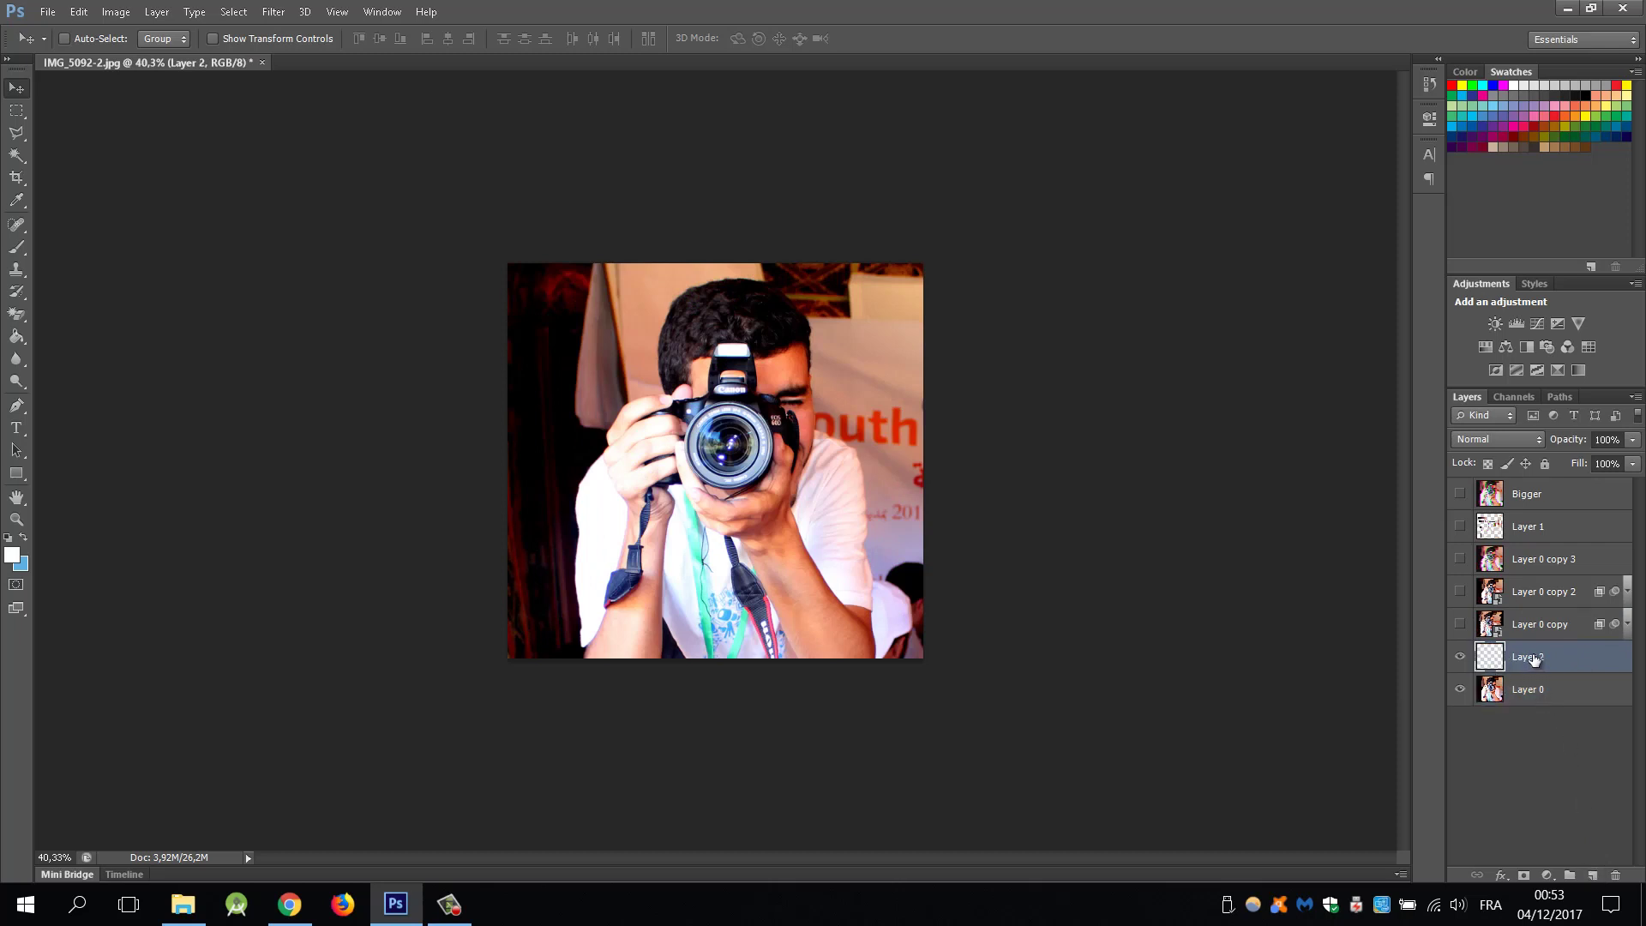
Fill a thin strip from the photo's left edge at head height with blue
click(14, 114)
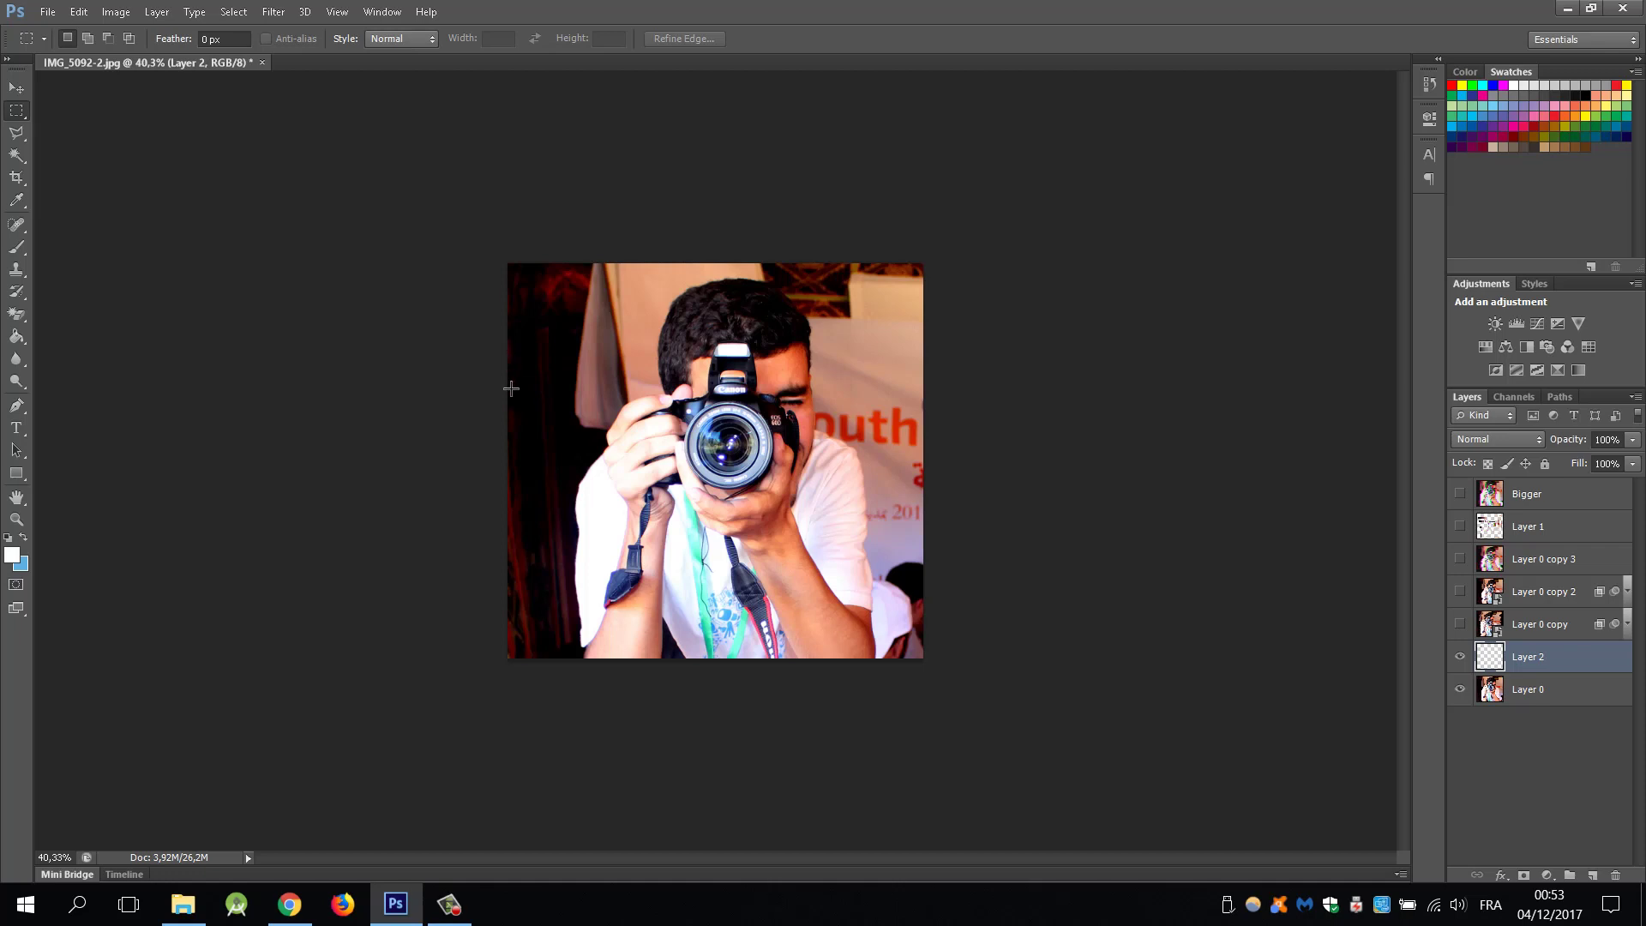
drag(507, 385, 645, 389)
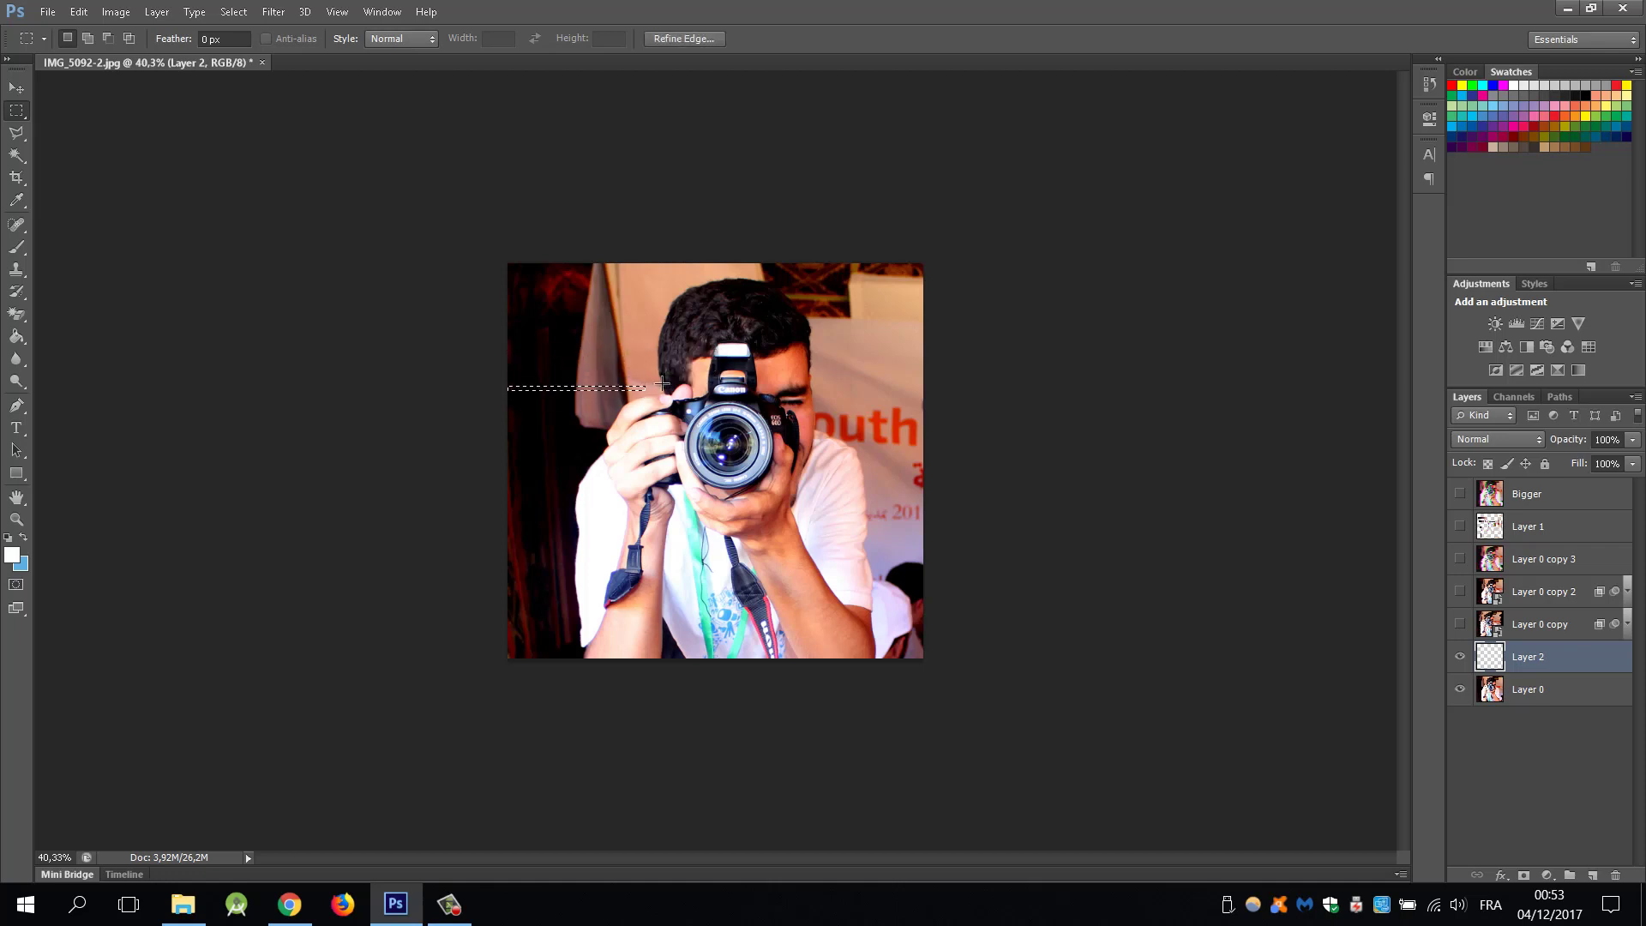
click(16, 336)
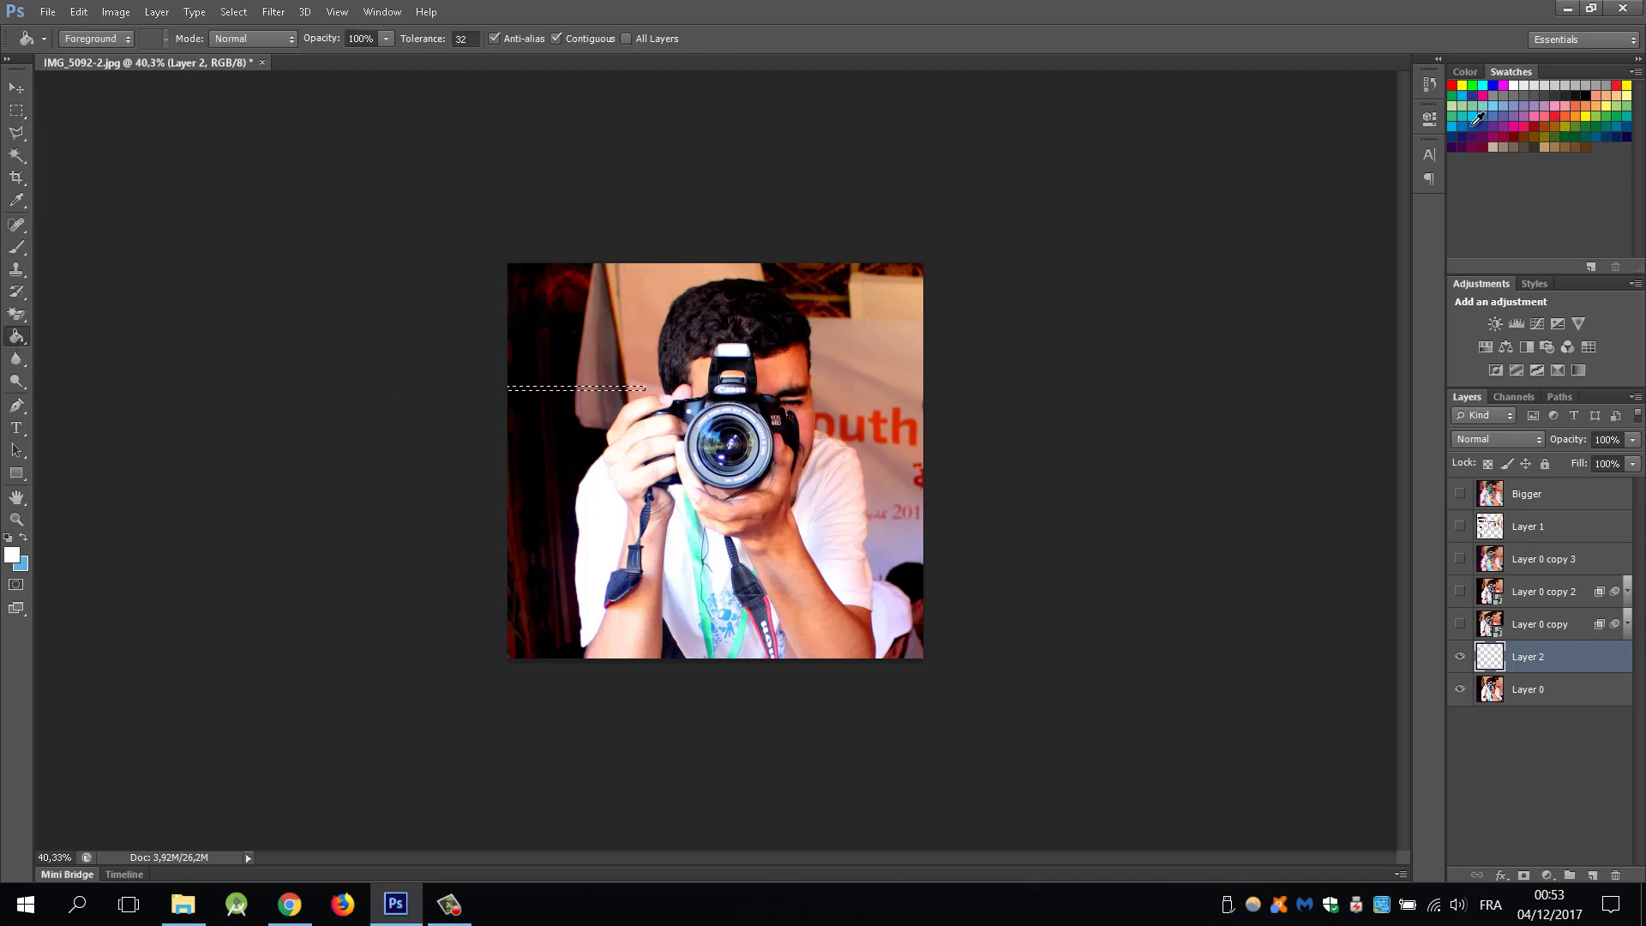
click(1493, 85)
click(594, 389)
click(16, 110)
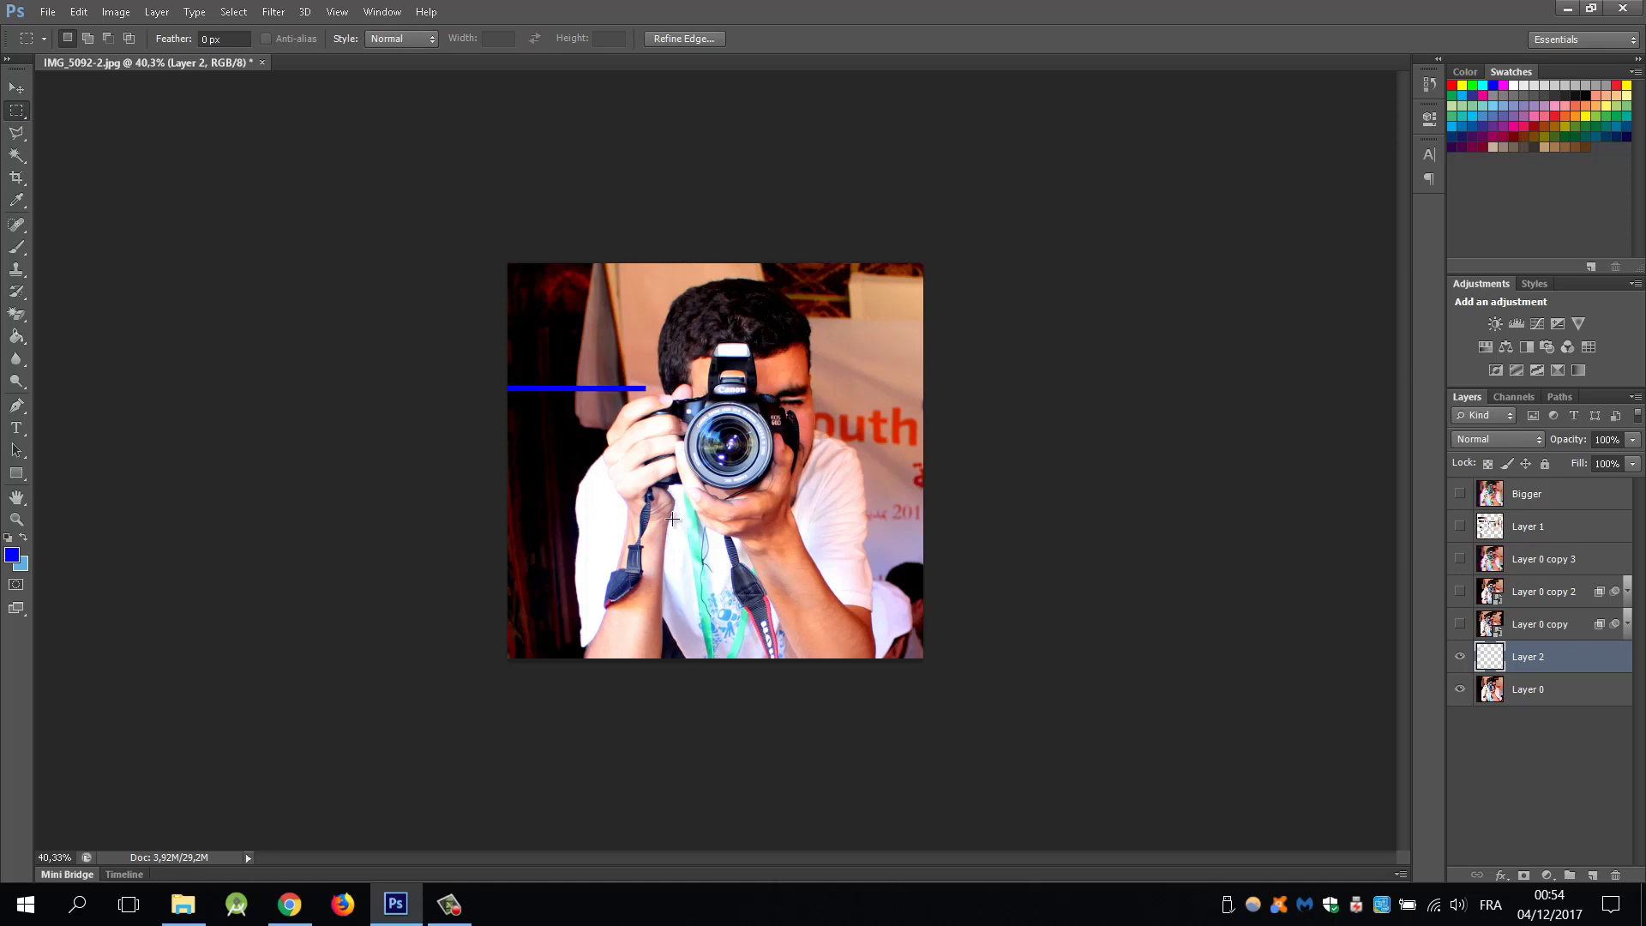
drag(675, 516, 656, 526)
Fill the small patch beside the arm with green and a vertical strip over the strap with red
click(17, 336)
click(666, 523)
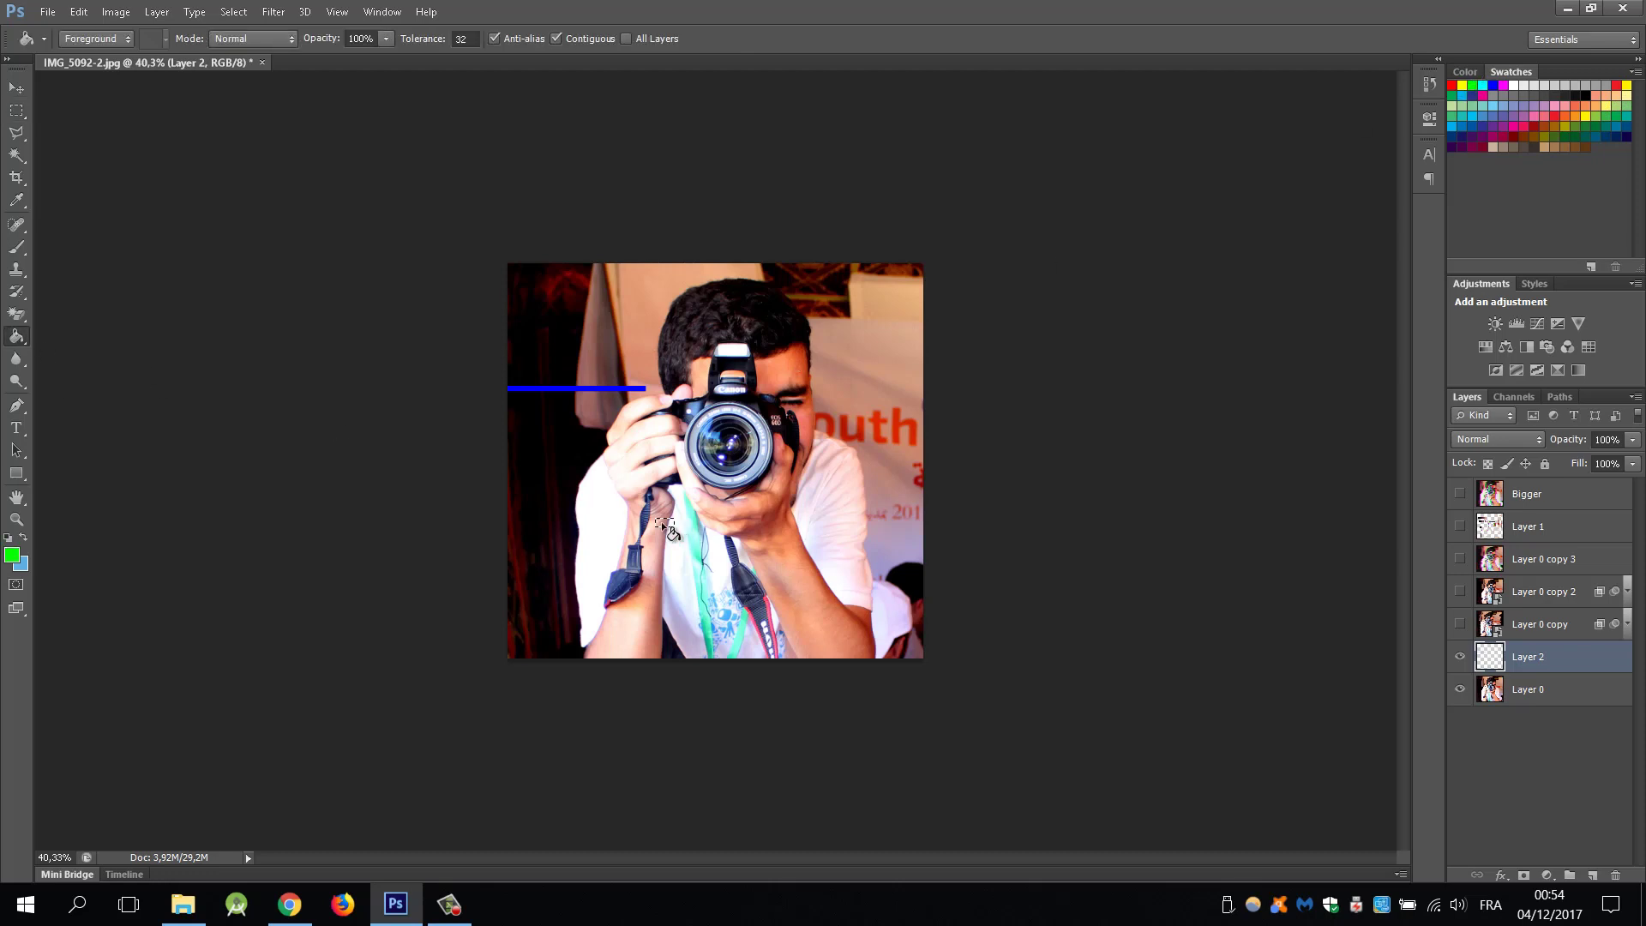
click(16, 109)
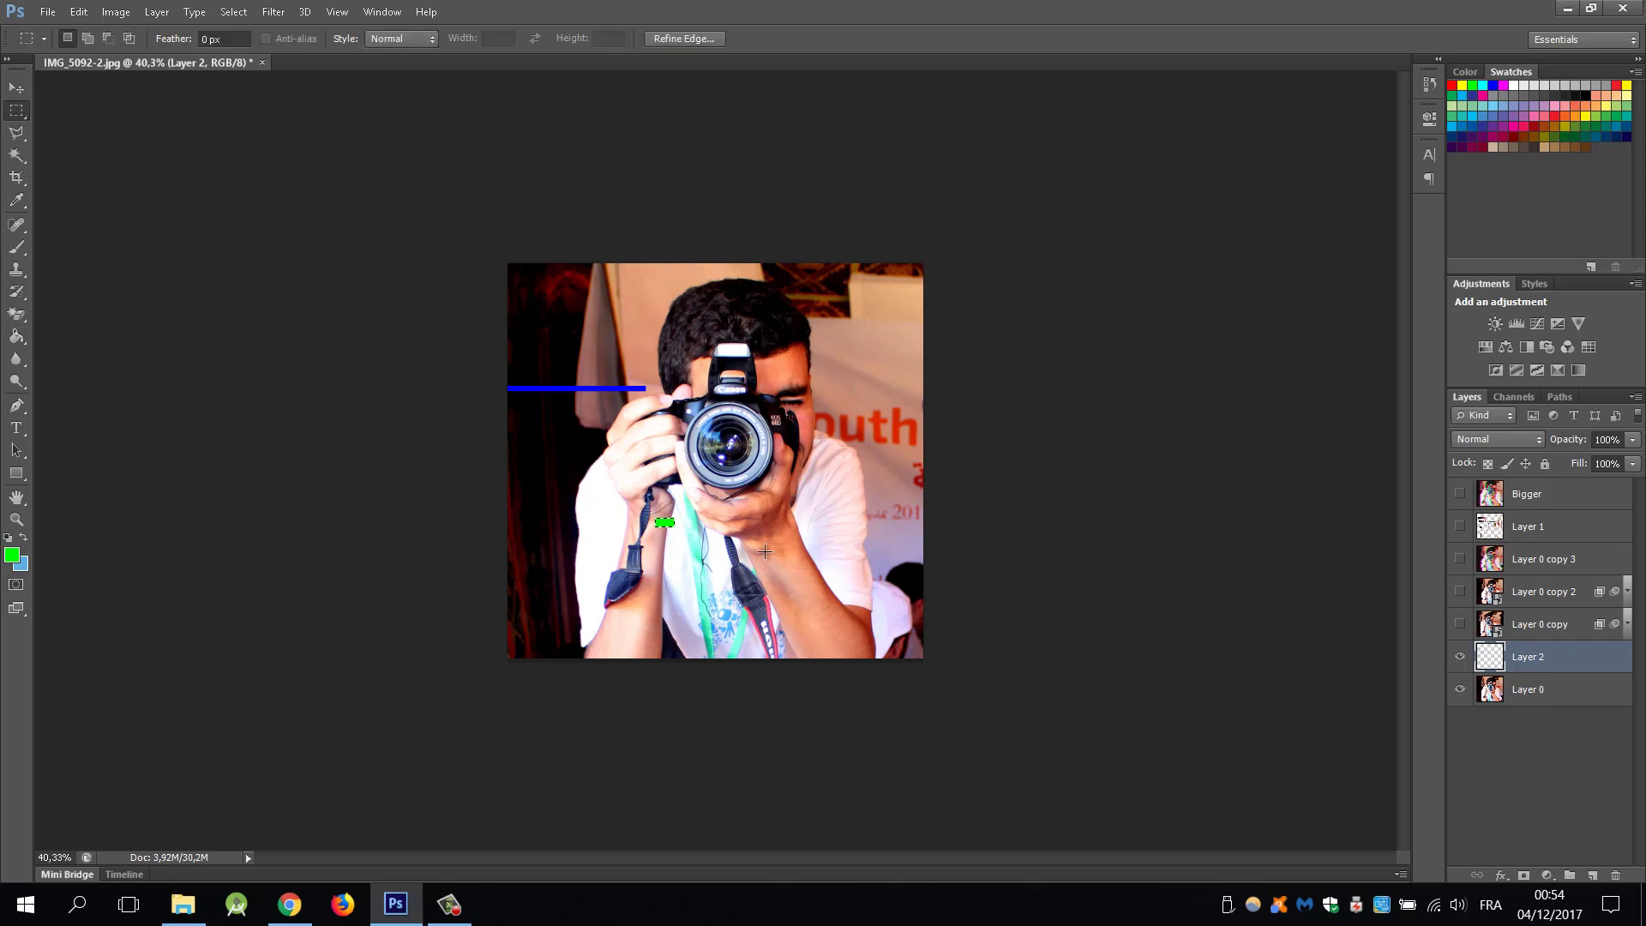
drag(756, 542, 764, 600)
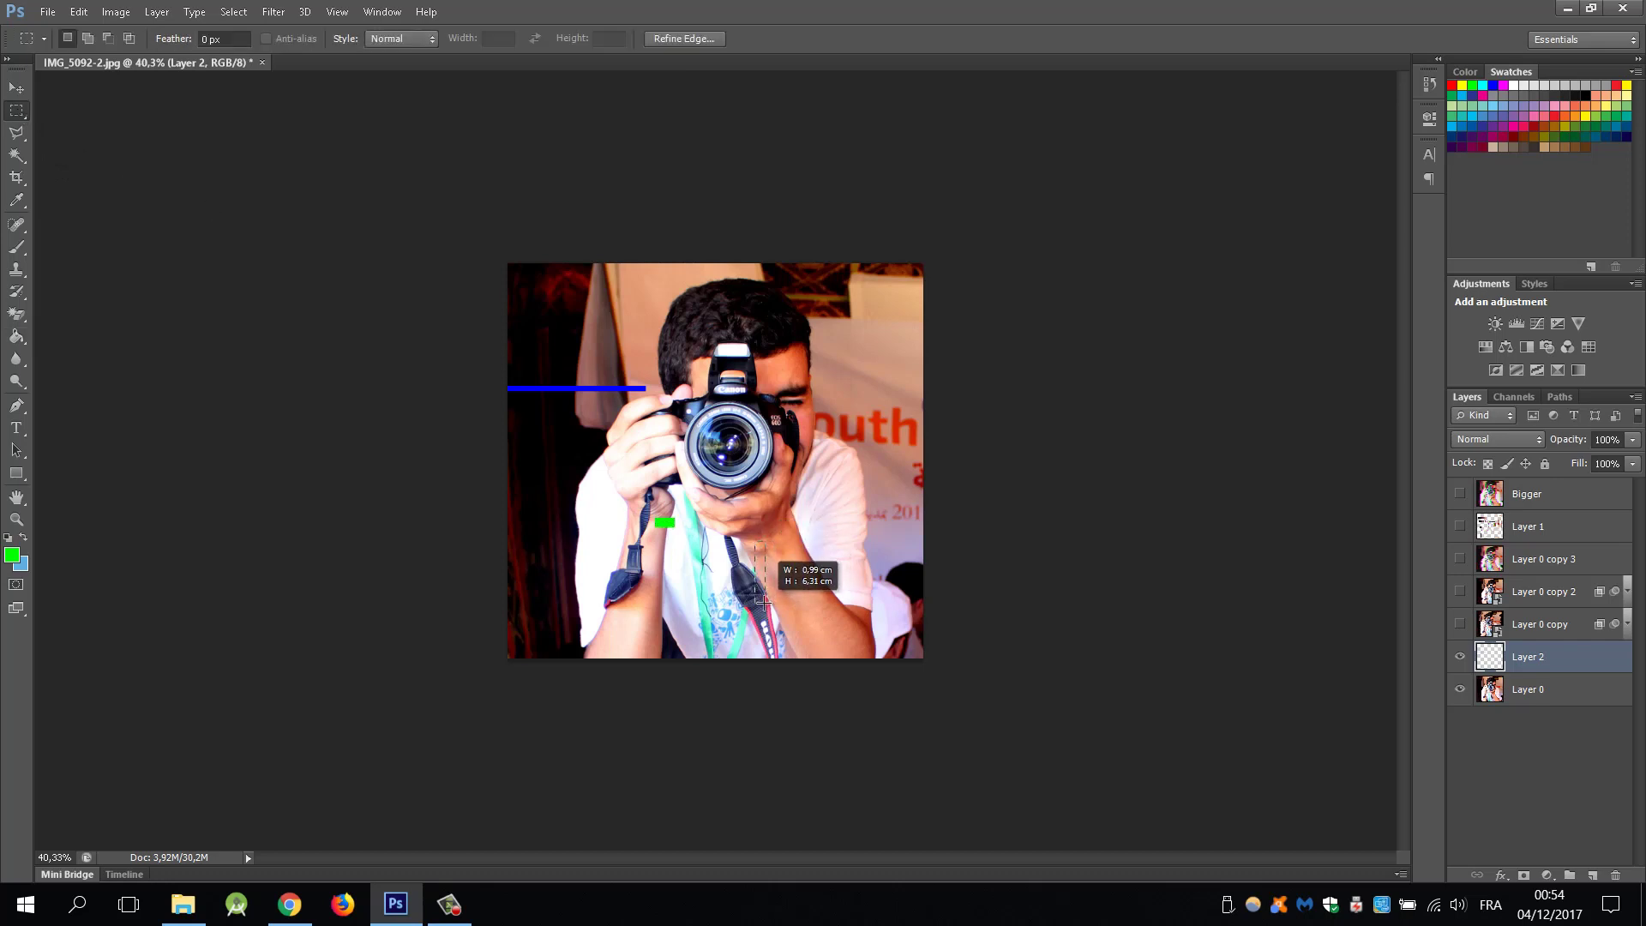
click(16, 336)
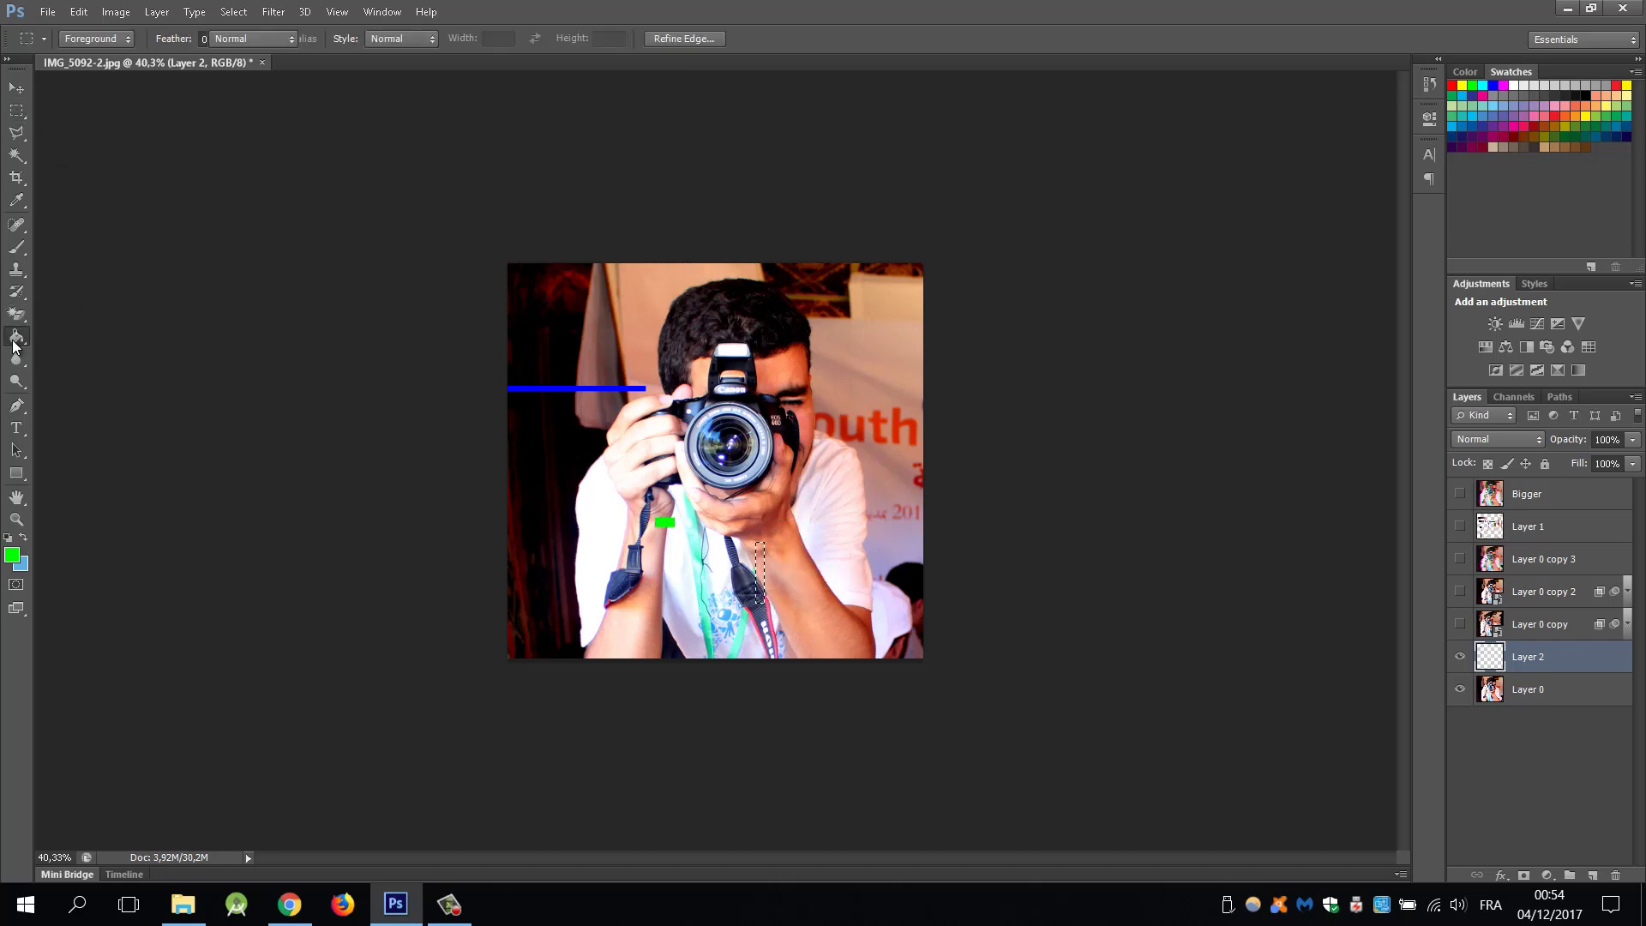
click(1453, 85)
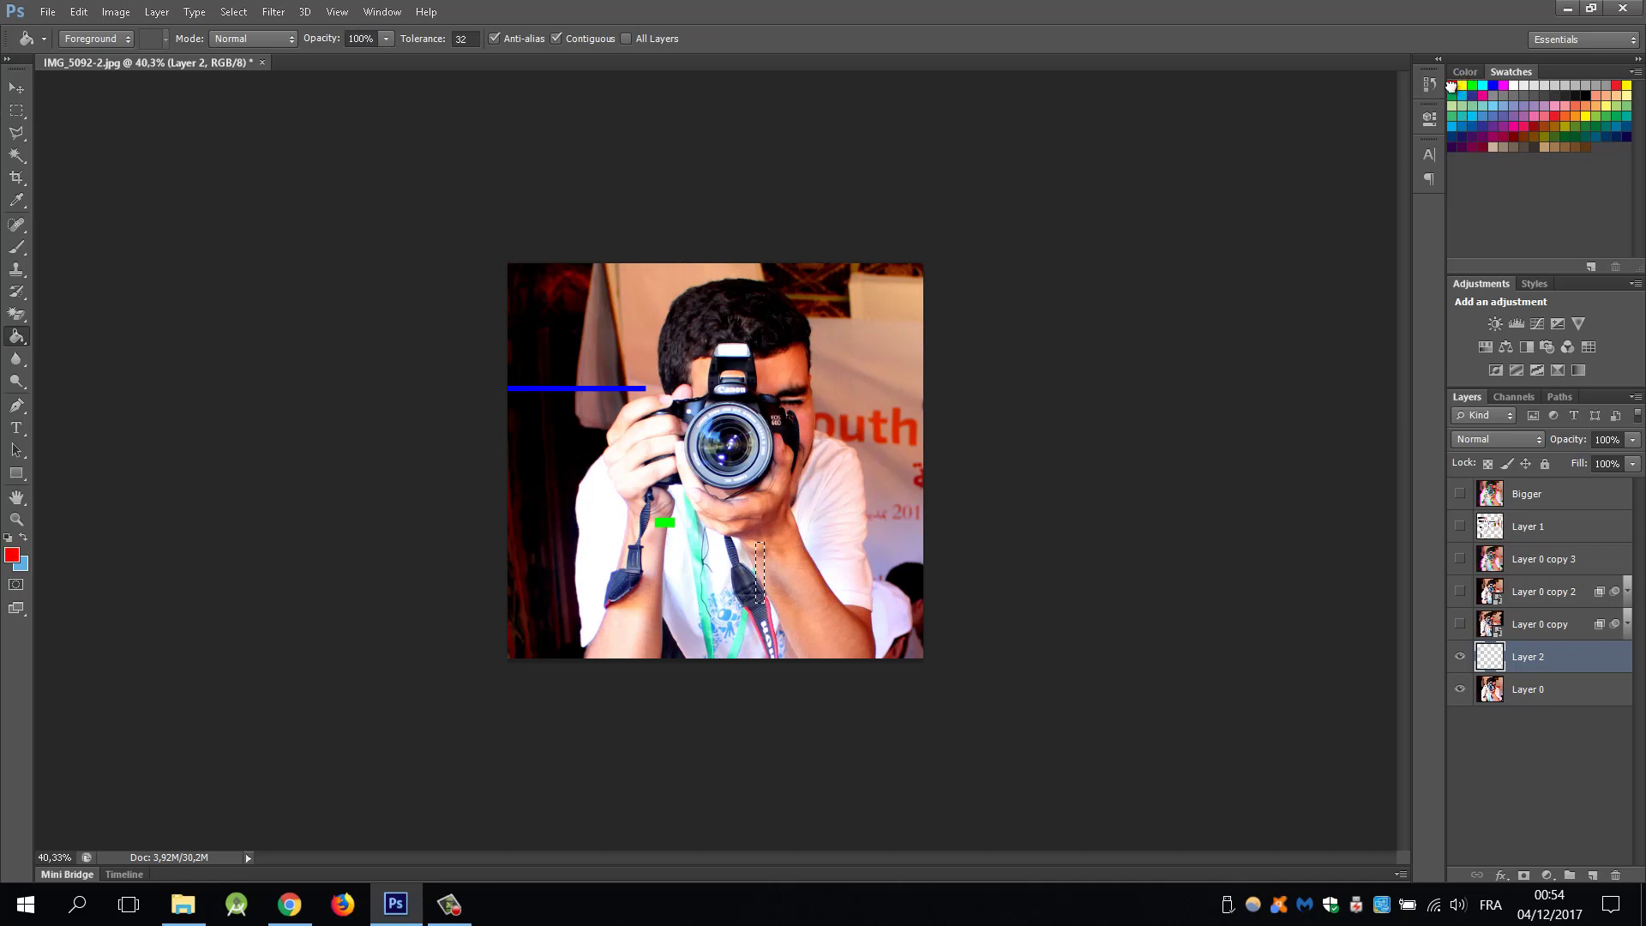
click(760, 566)
Paint a thin red strip across the top of the photo, then deselect
click(16, 111)
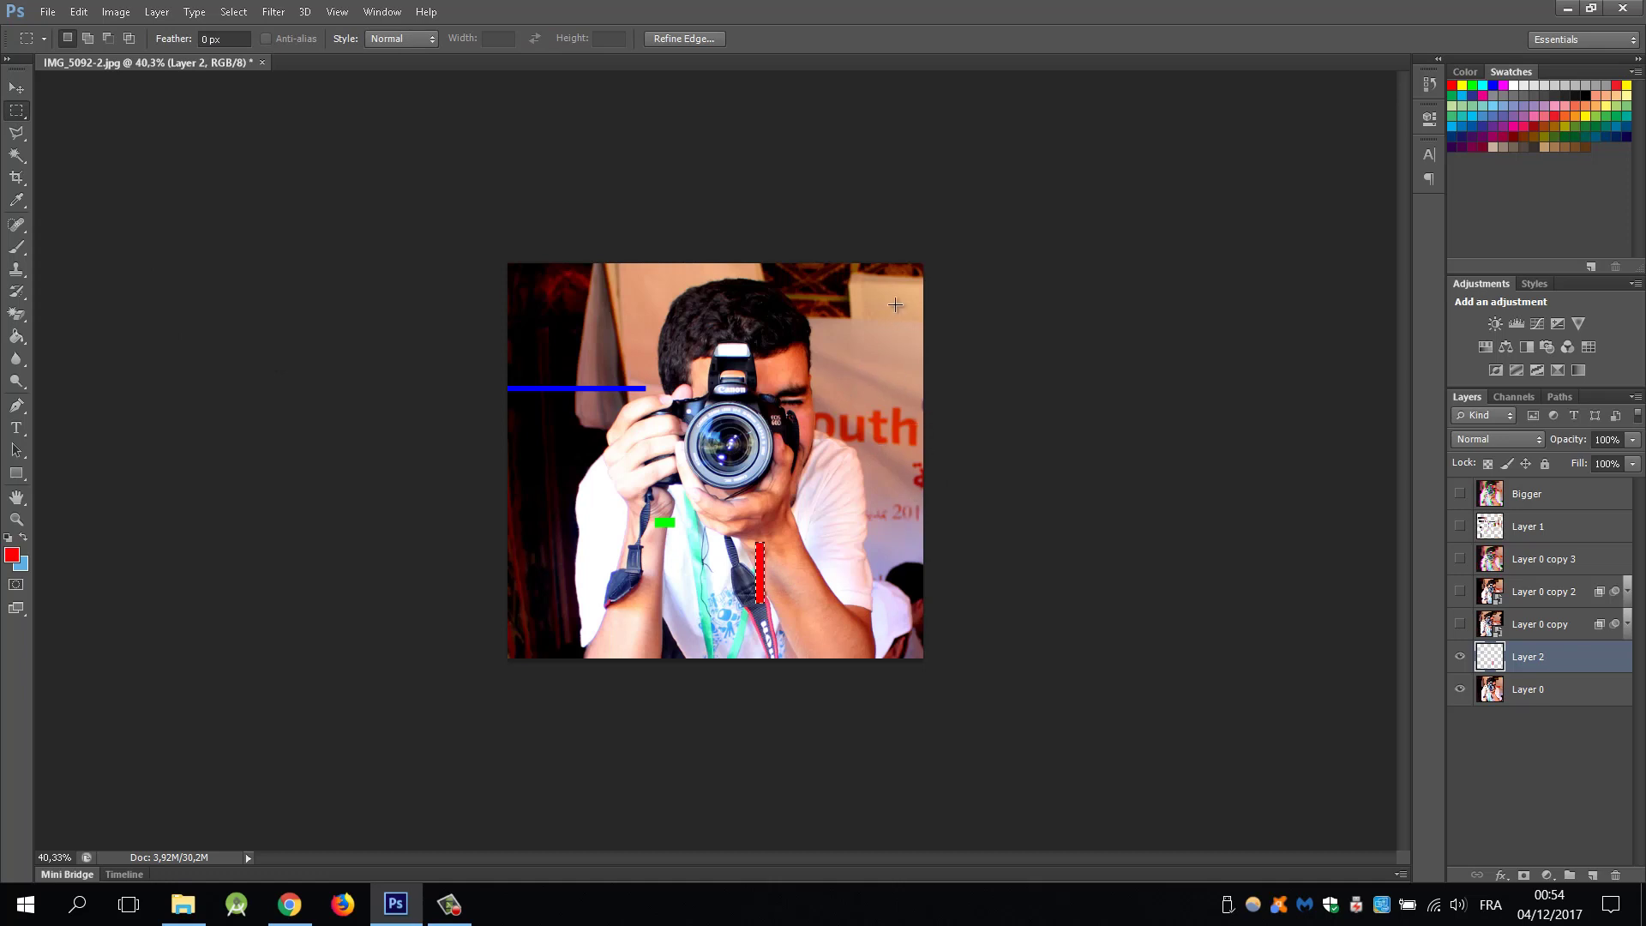
drag(915, 292, 693, 306)
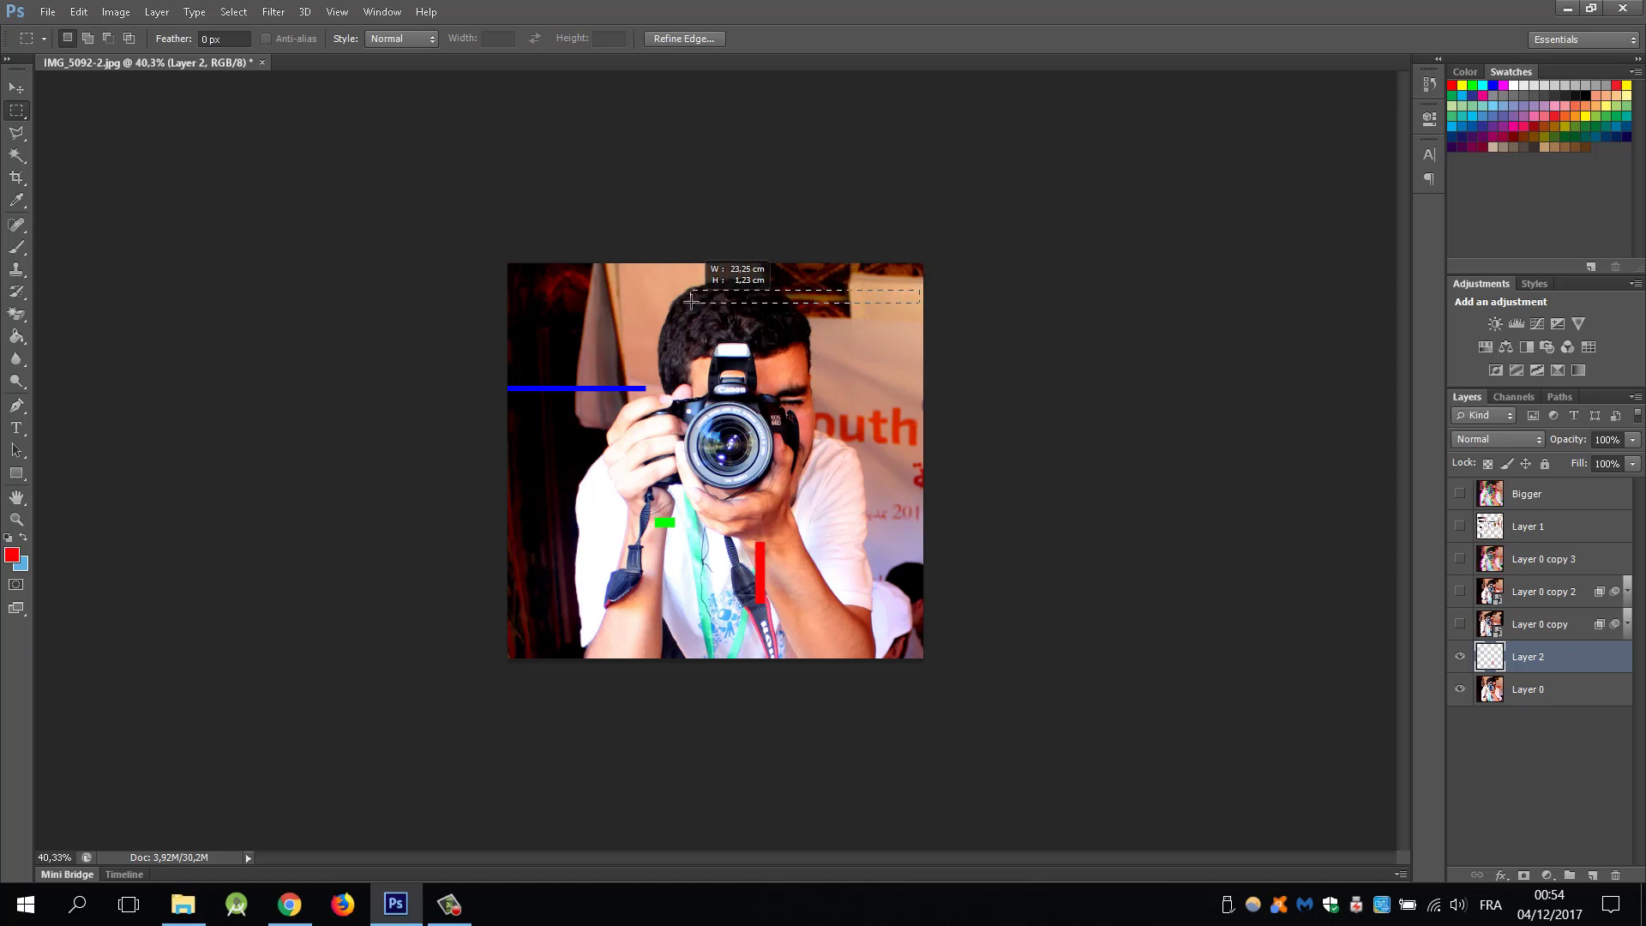
click(14, 338)
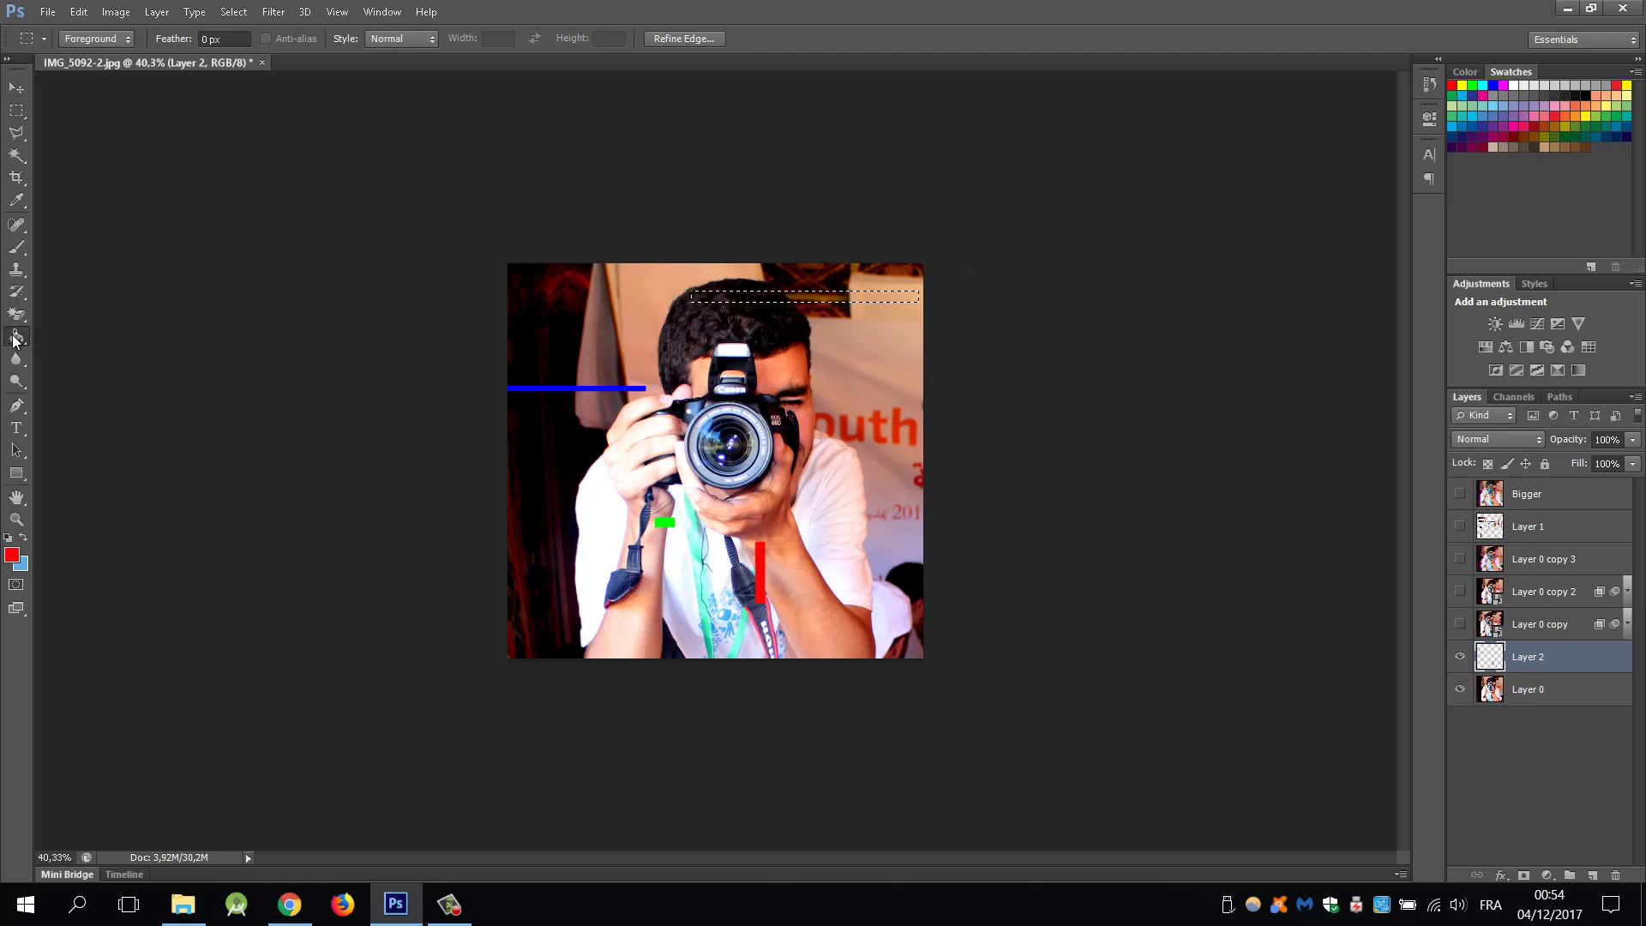
click(758, 304)
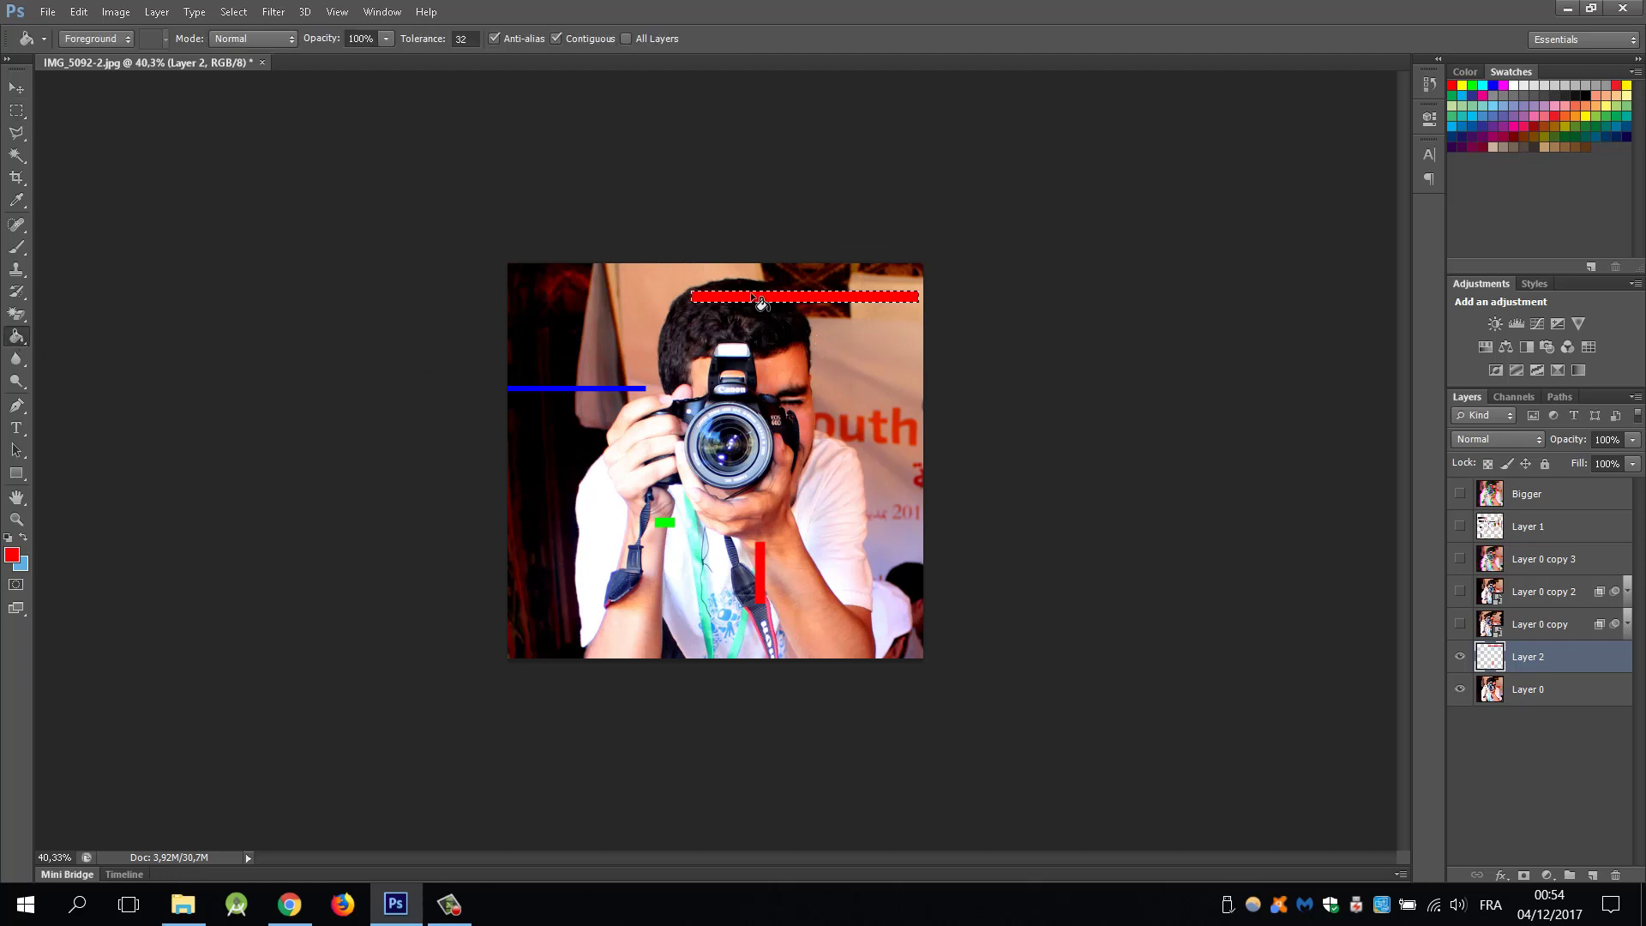
click(16, 110)
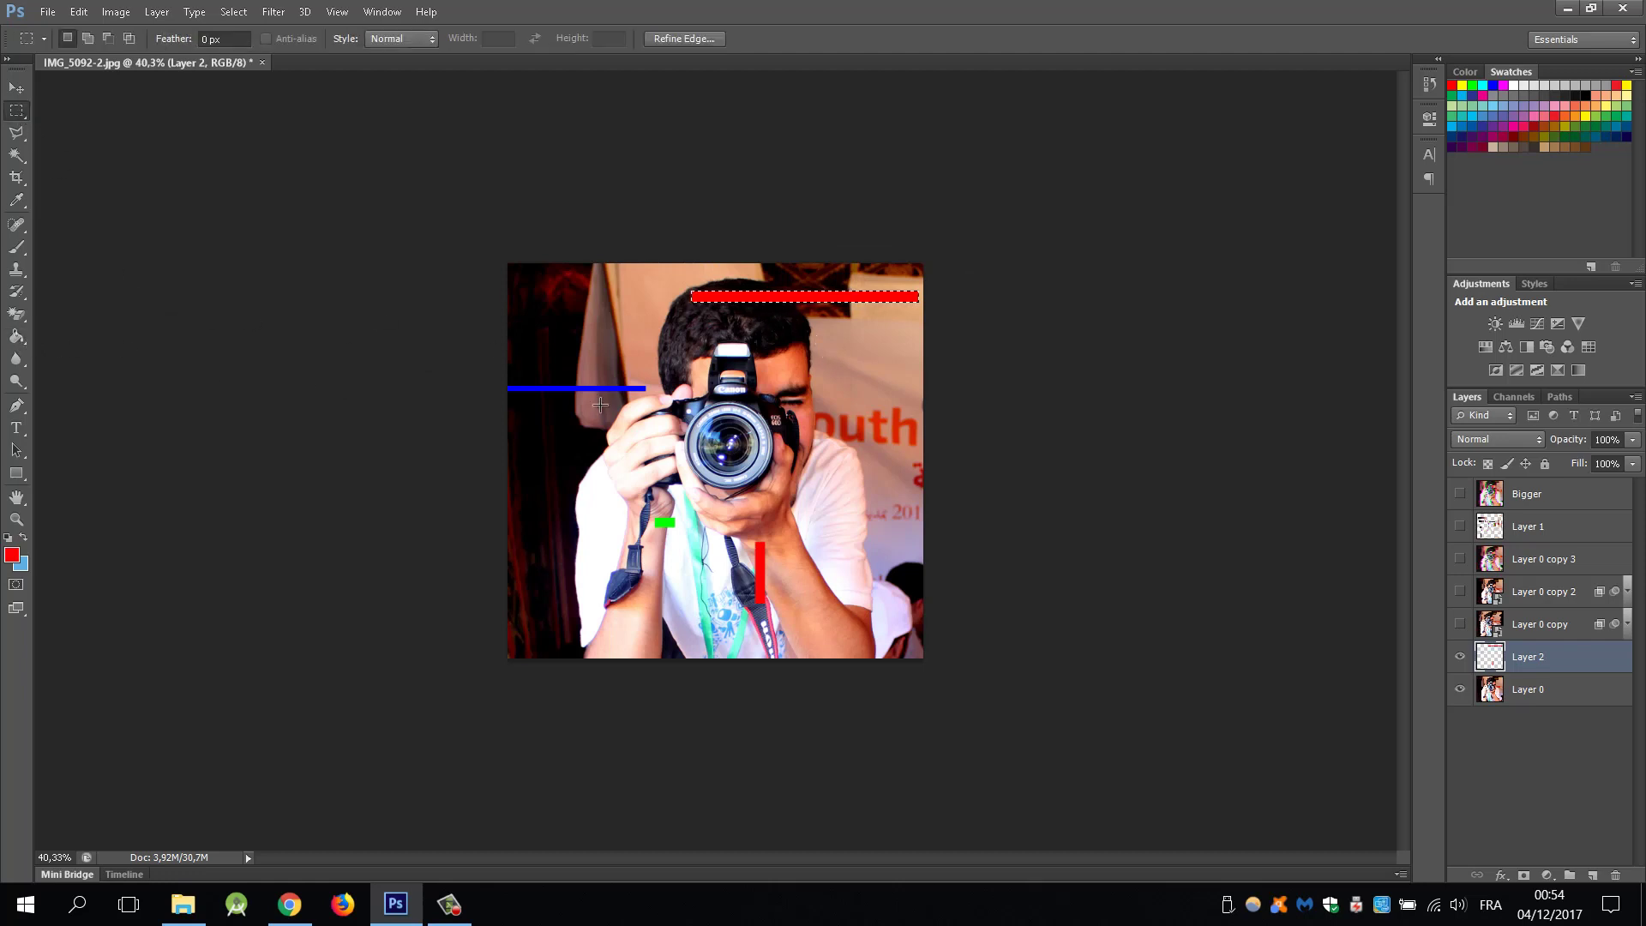
click(890, 575)
Fill the strip at lower right with blue and select a tall strip at the photo's left
click(1493, 85)
click(16, 337)
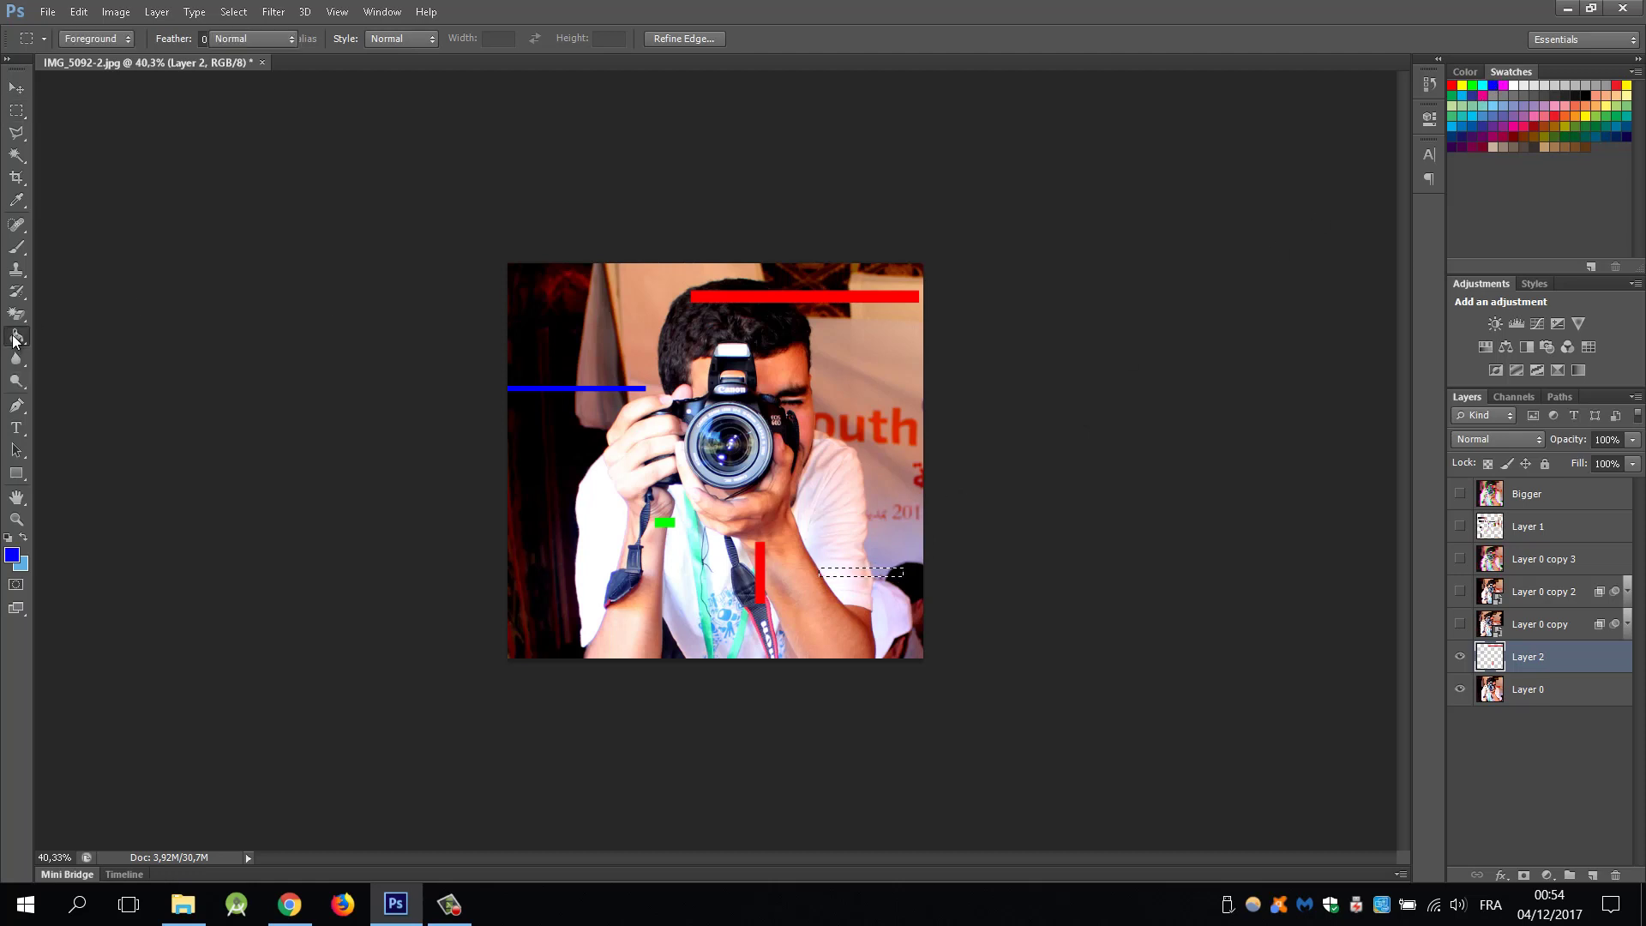
click(866, 572)
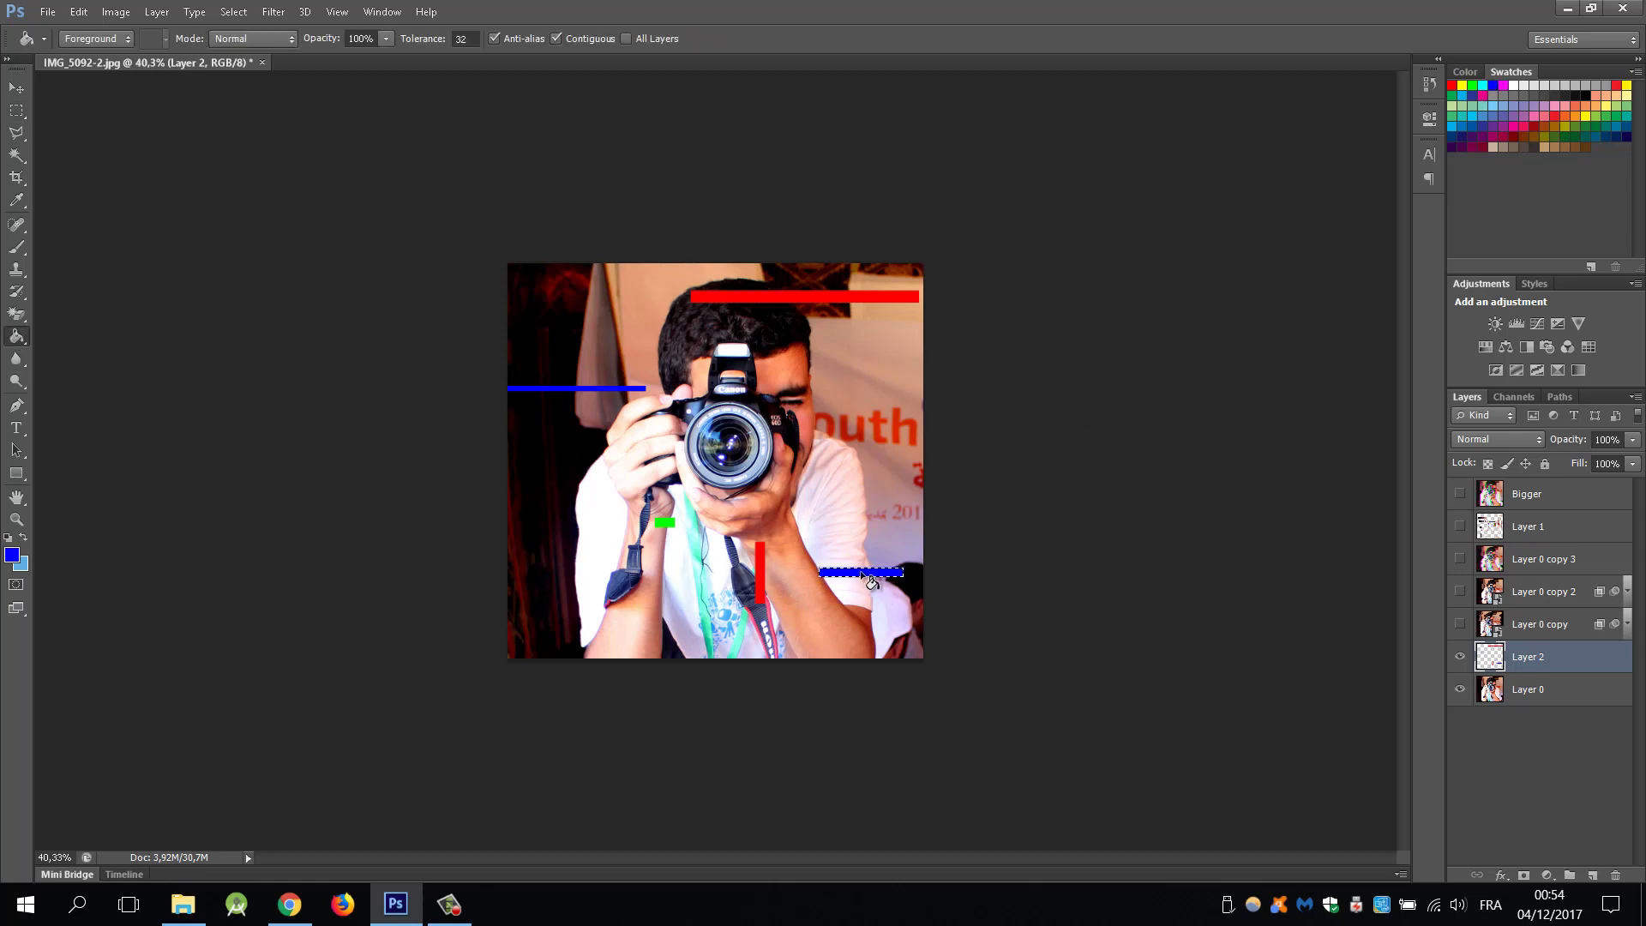
key(m)
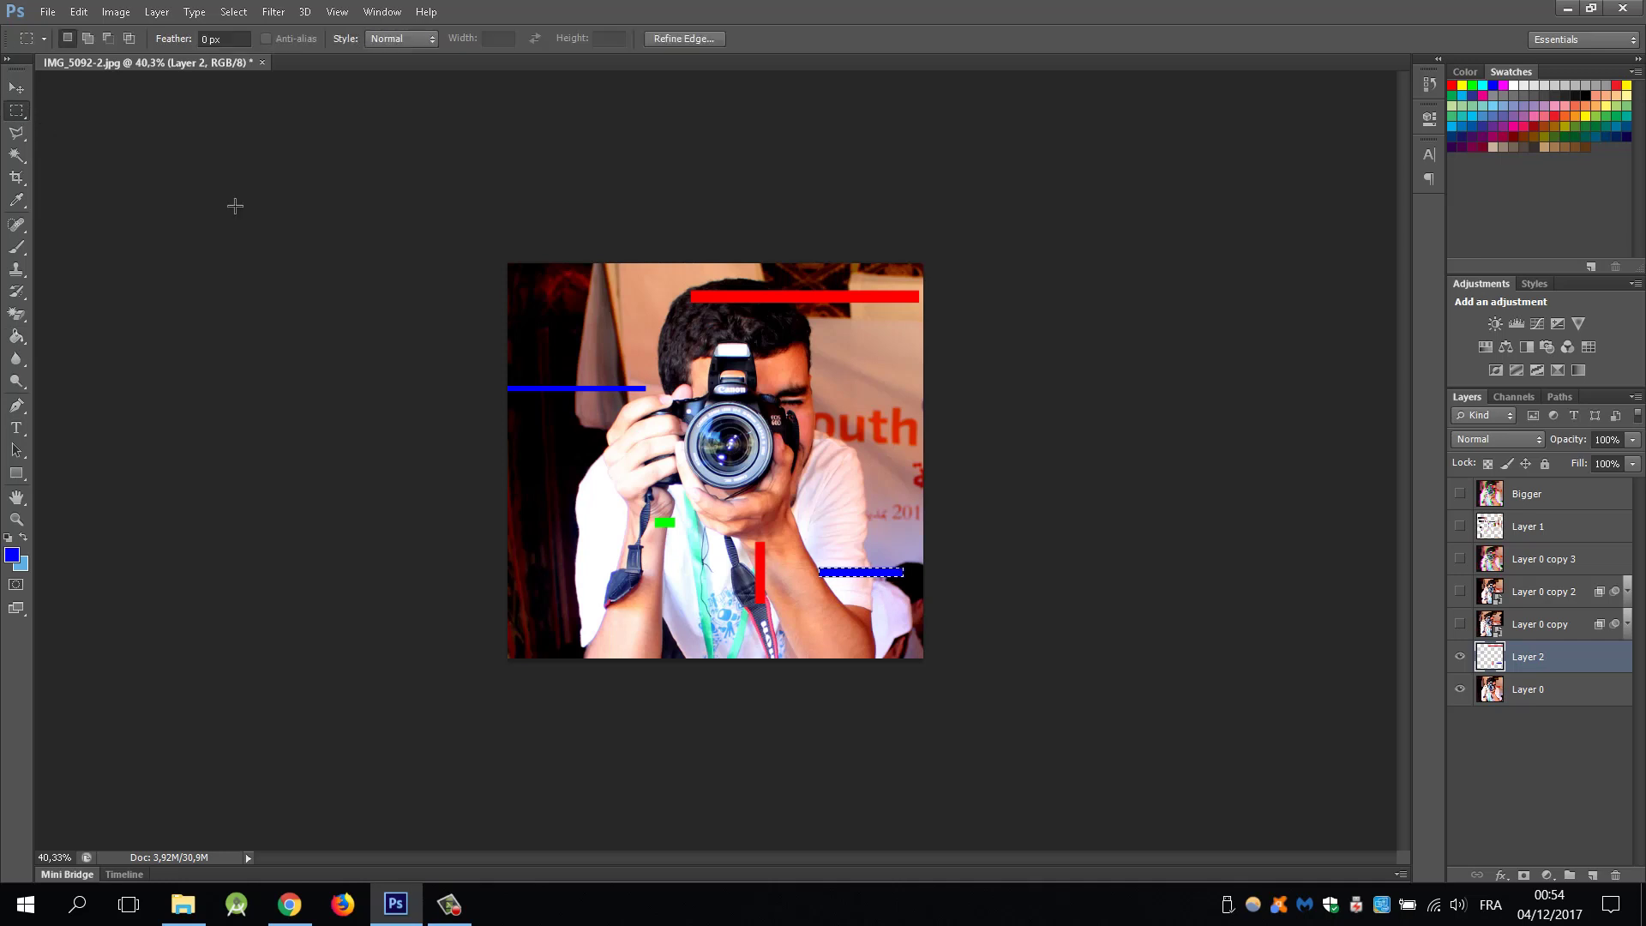
drag(571, 436, 557, 516)
Fill the tall left strip with green and a thin vertical strip beside the camera with red
click(16, 337)
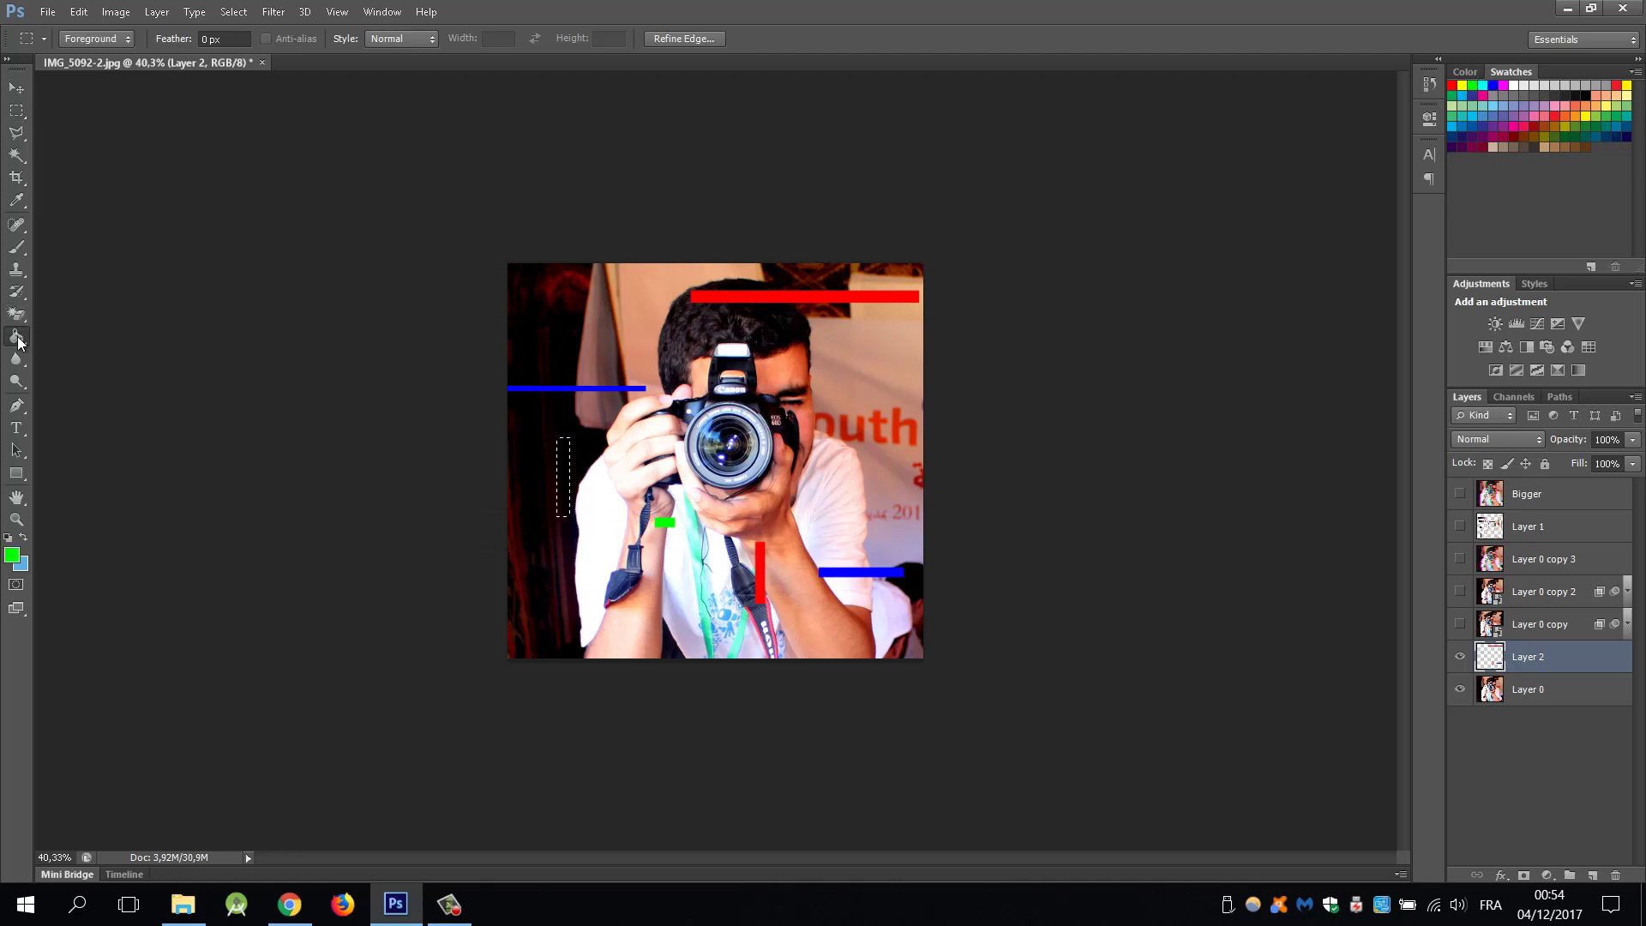
click(565, 482)
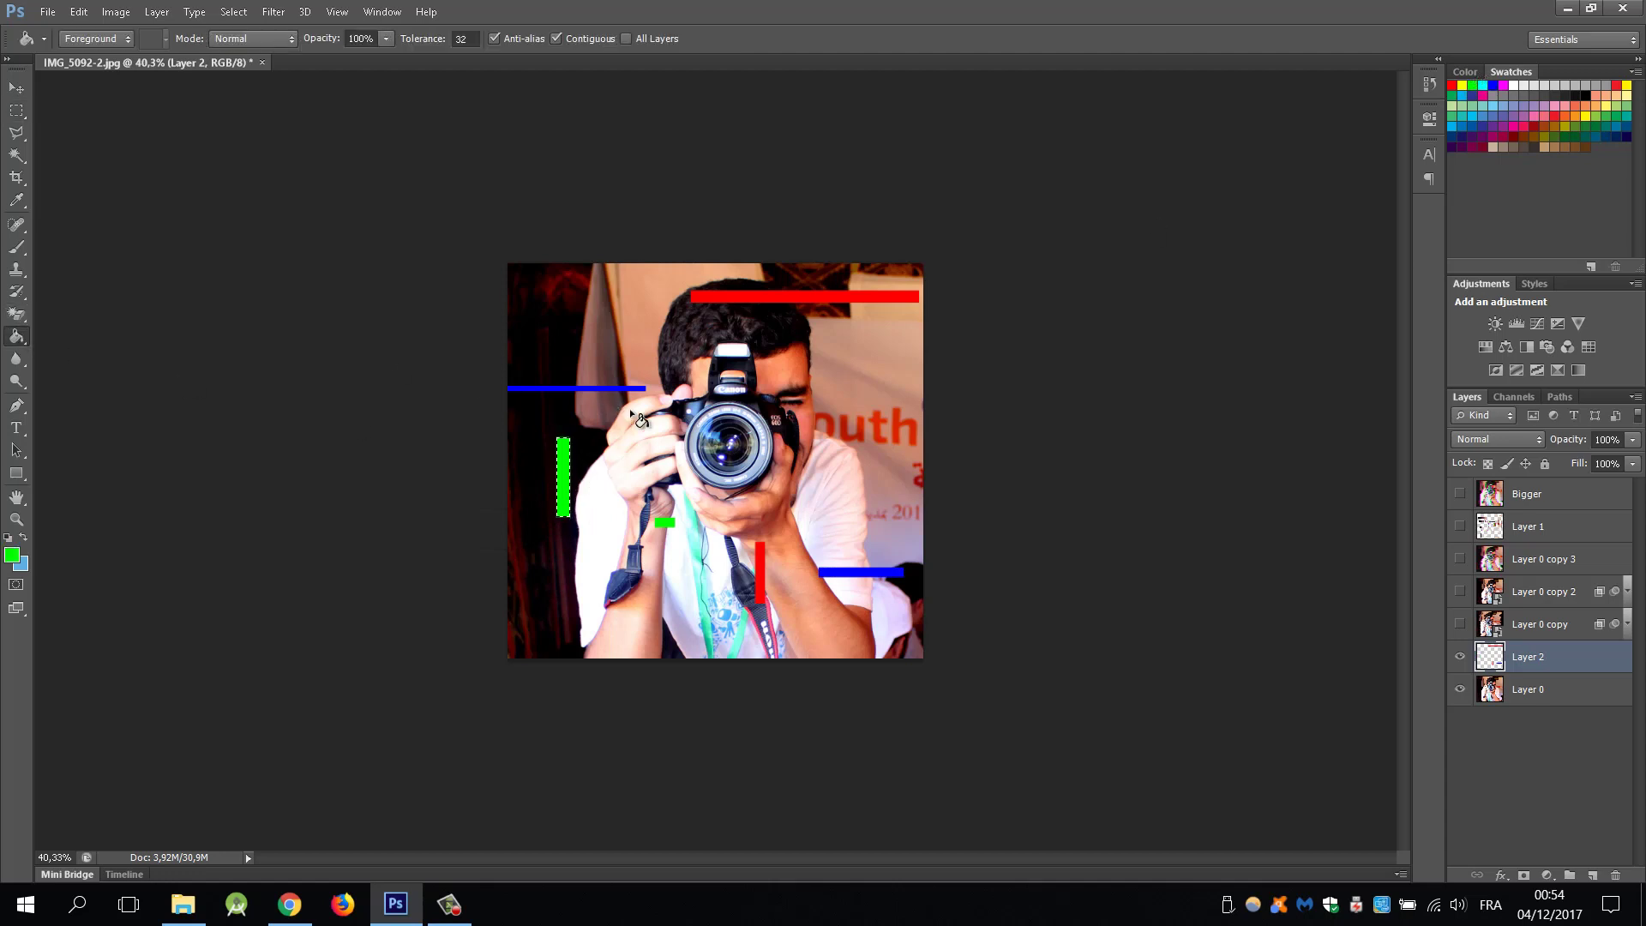
click(16, 111)
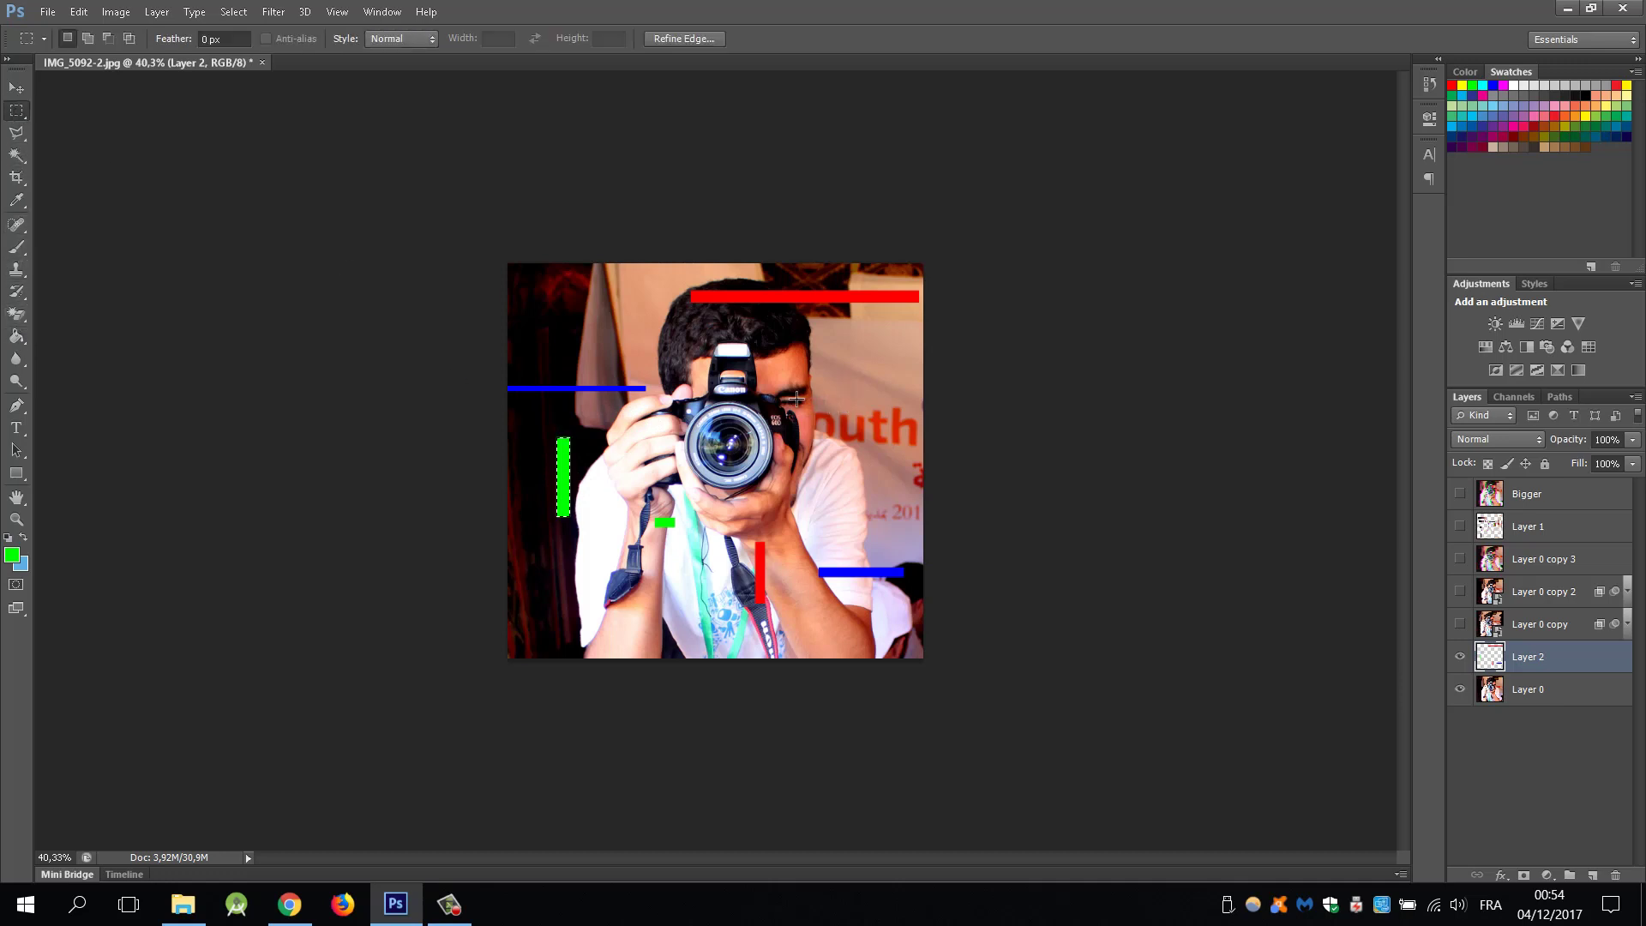
drag(797, 399, 901, 404)
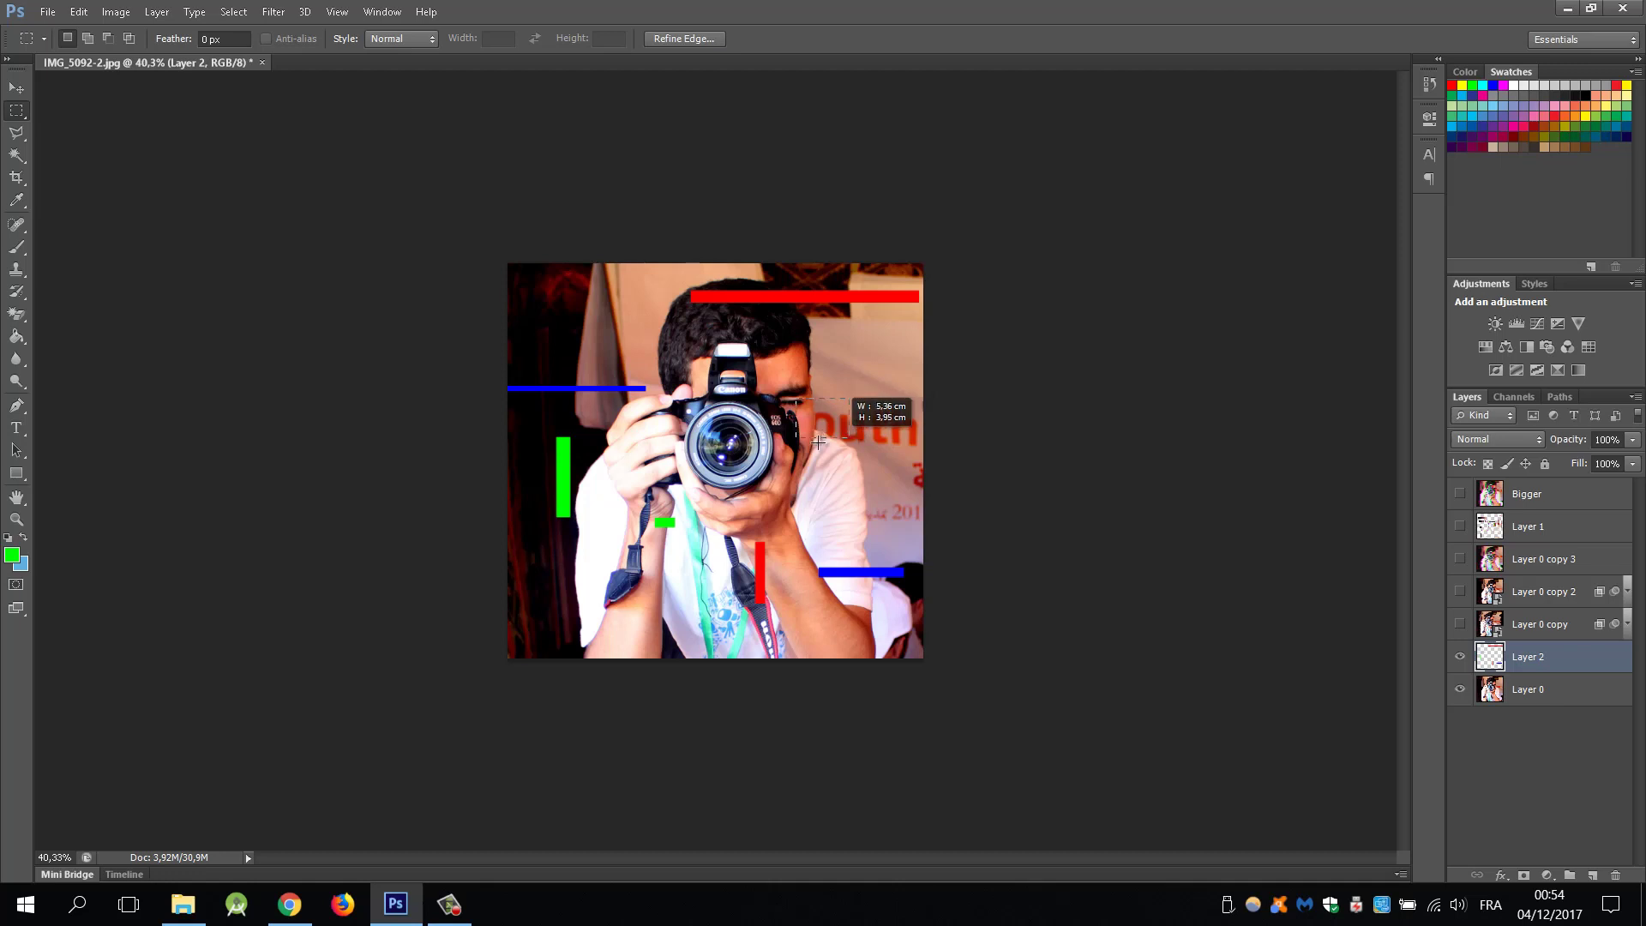
mouse_move(857, 433)
mouse_down()
mouse_move(803, 447)
mouse_move(806, 485)
mouse_up()
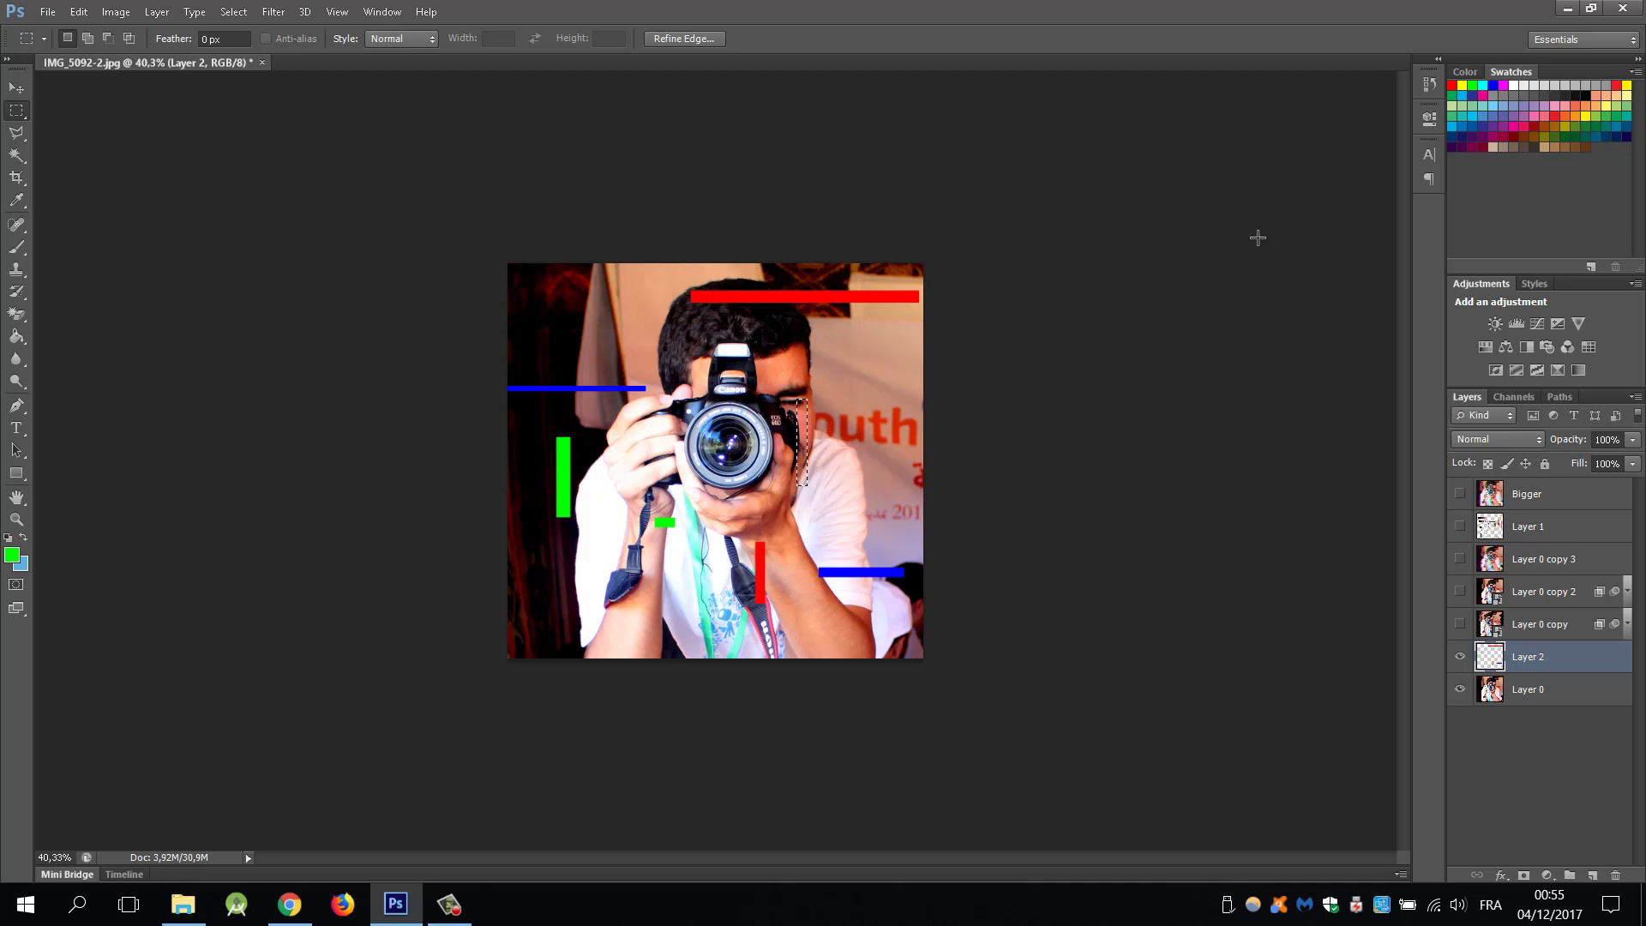
click(1452, 85)
click(16, 336)
click(801, 455)
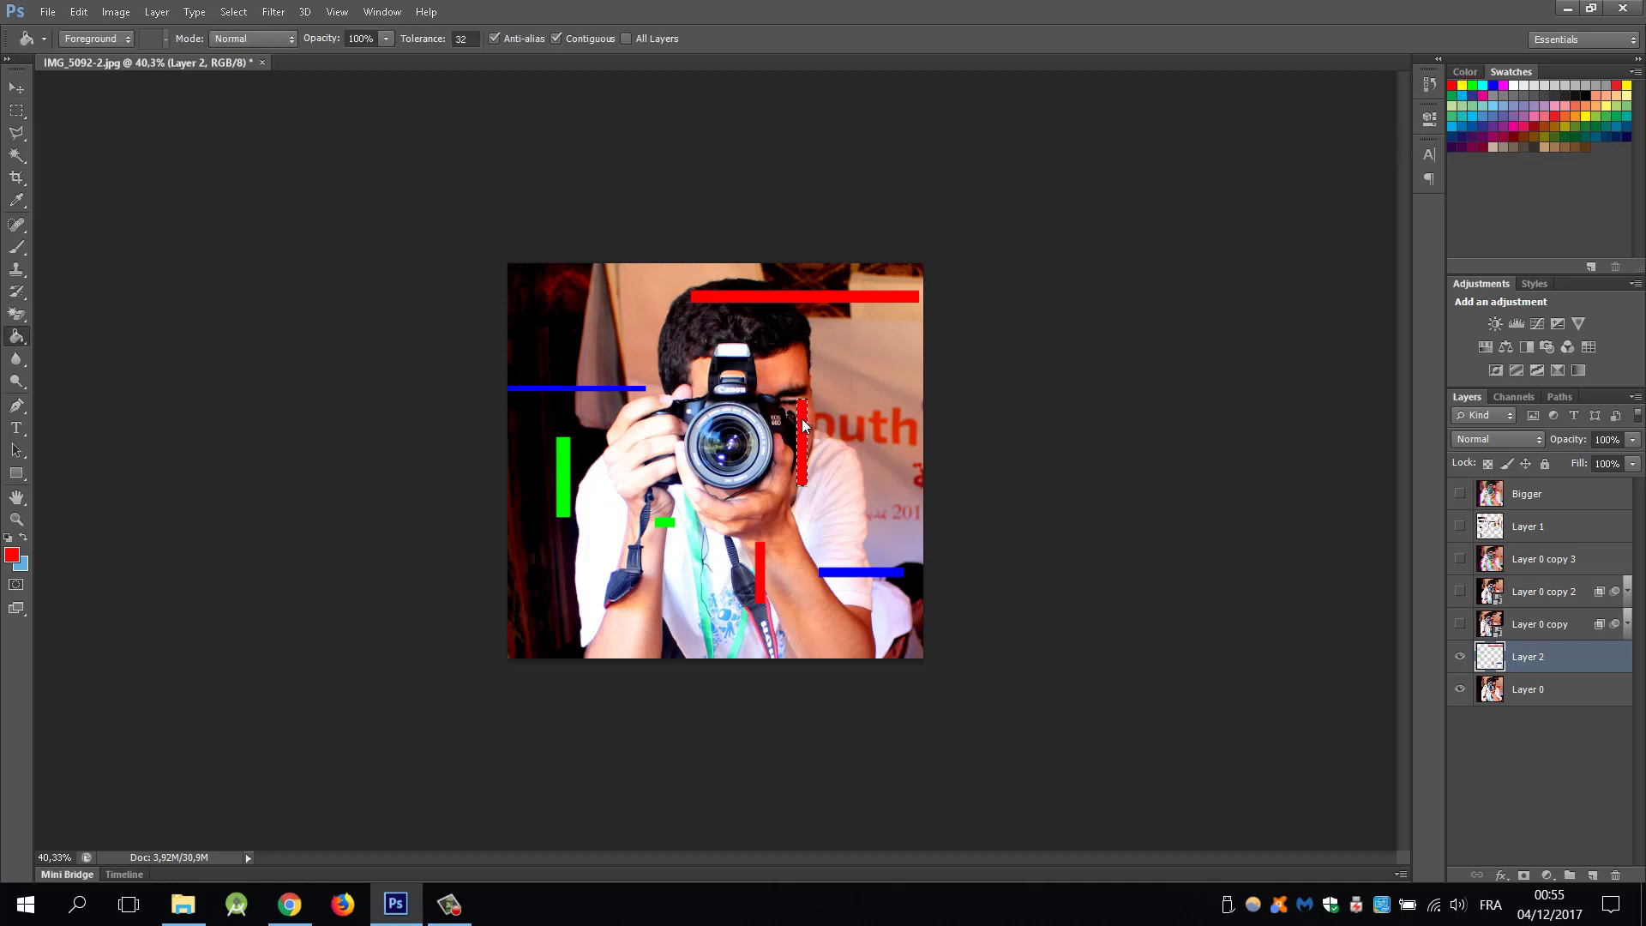
Add a green strip above the camera and a blue strip across the lower-left arm
click(17, 110)
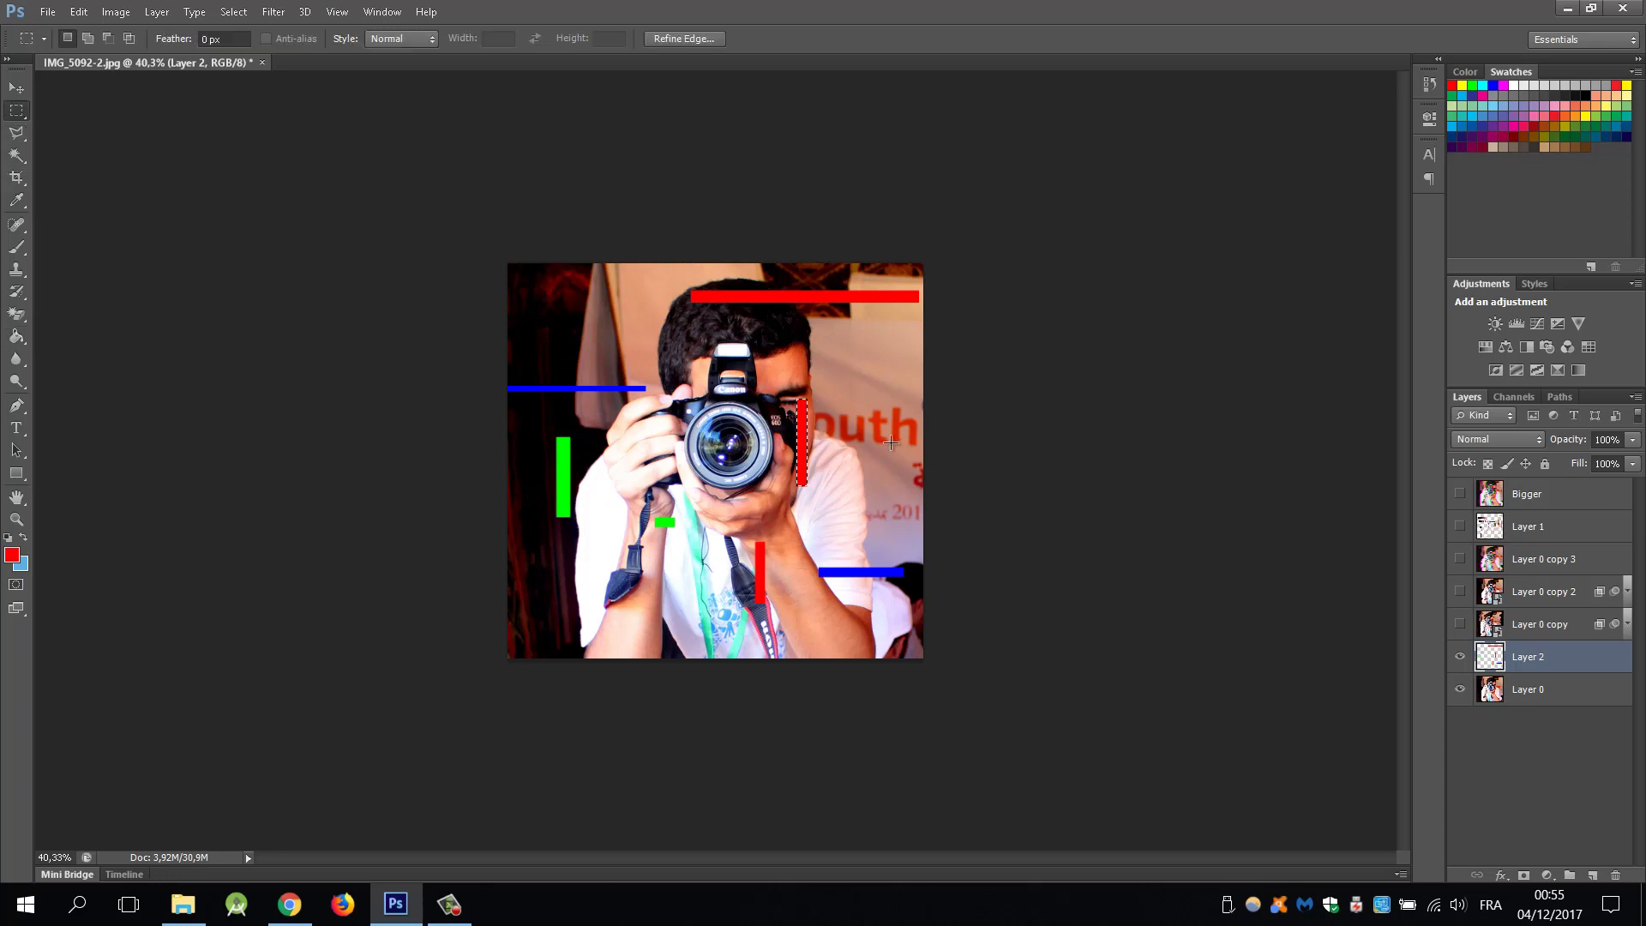
drag(774, 355, 880, 361)
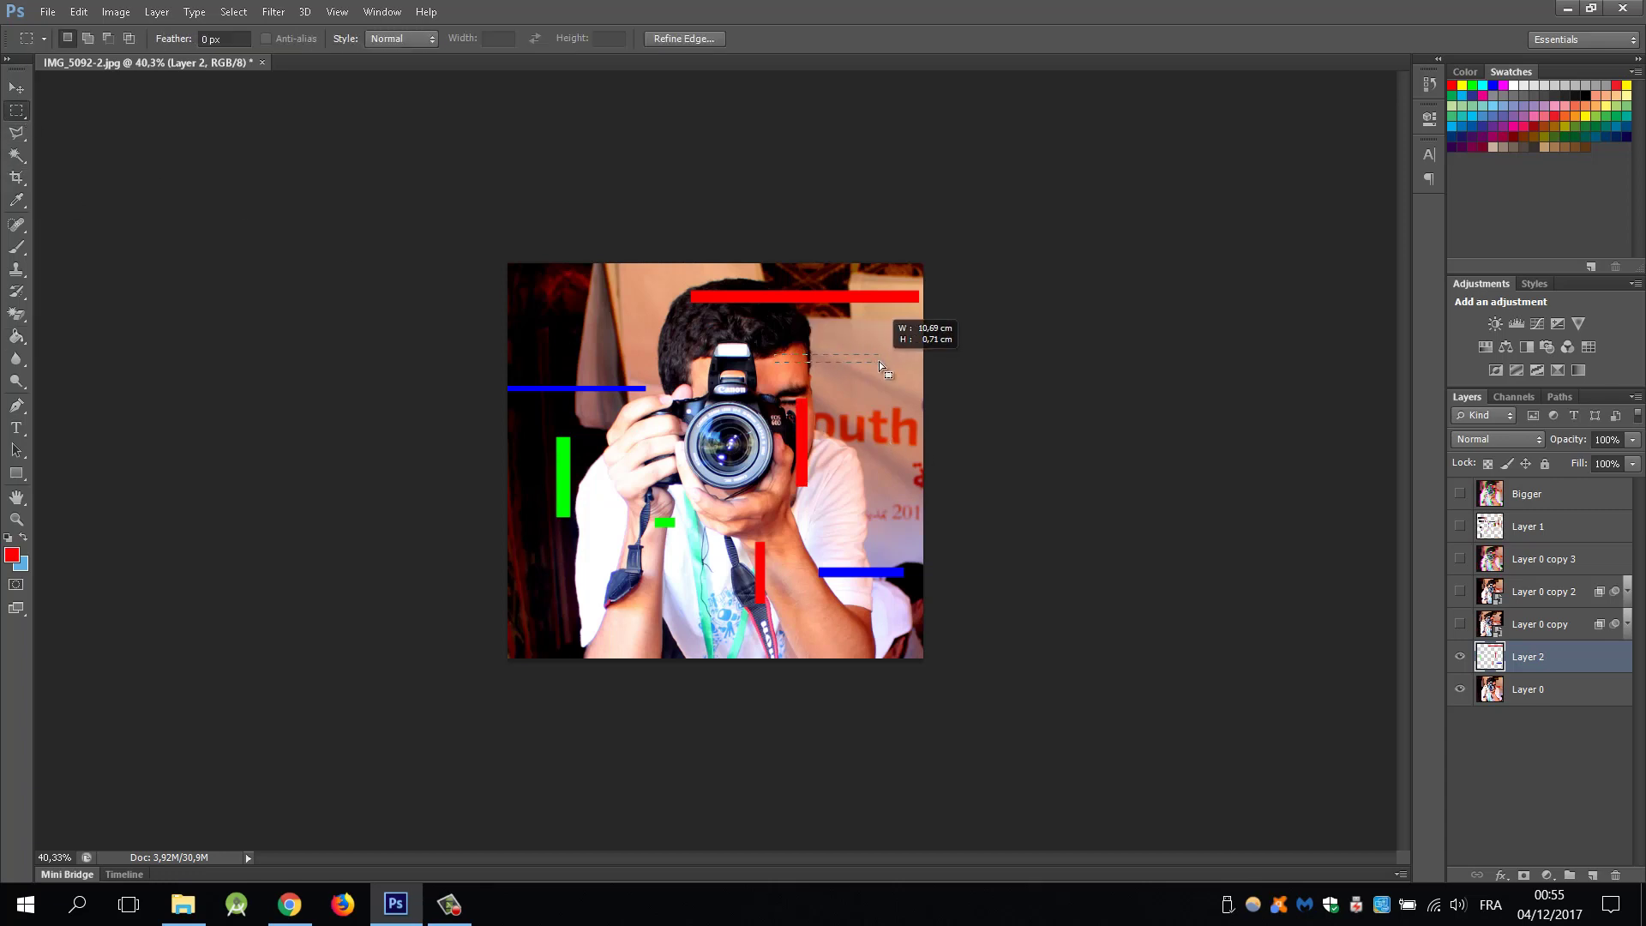
click(1473, 85)
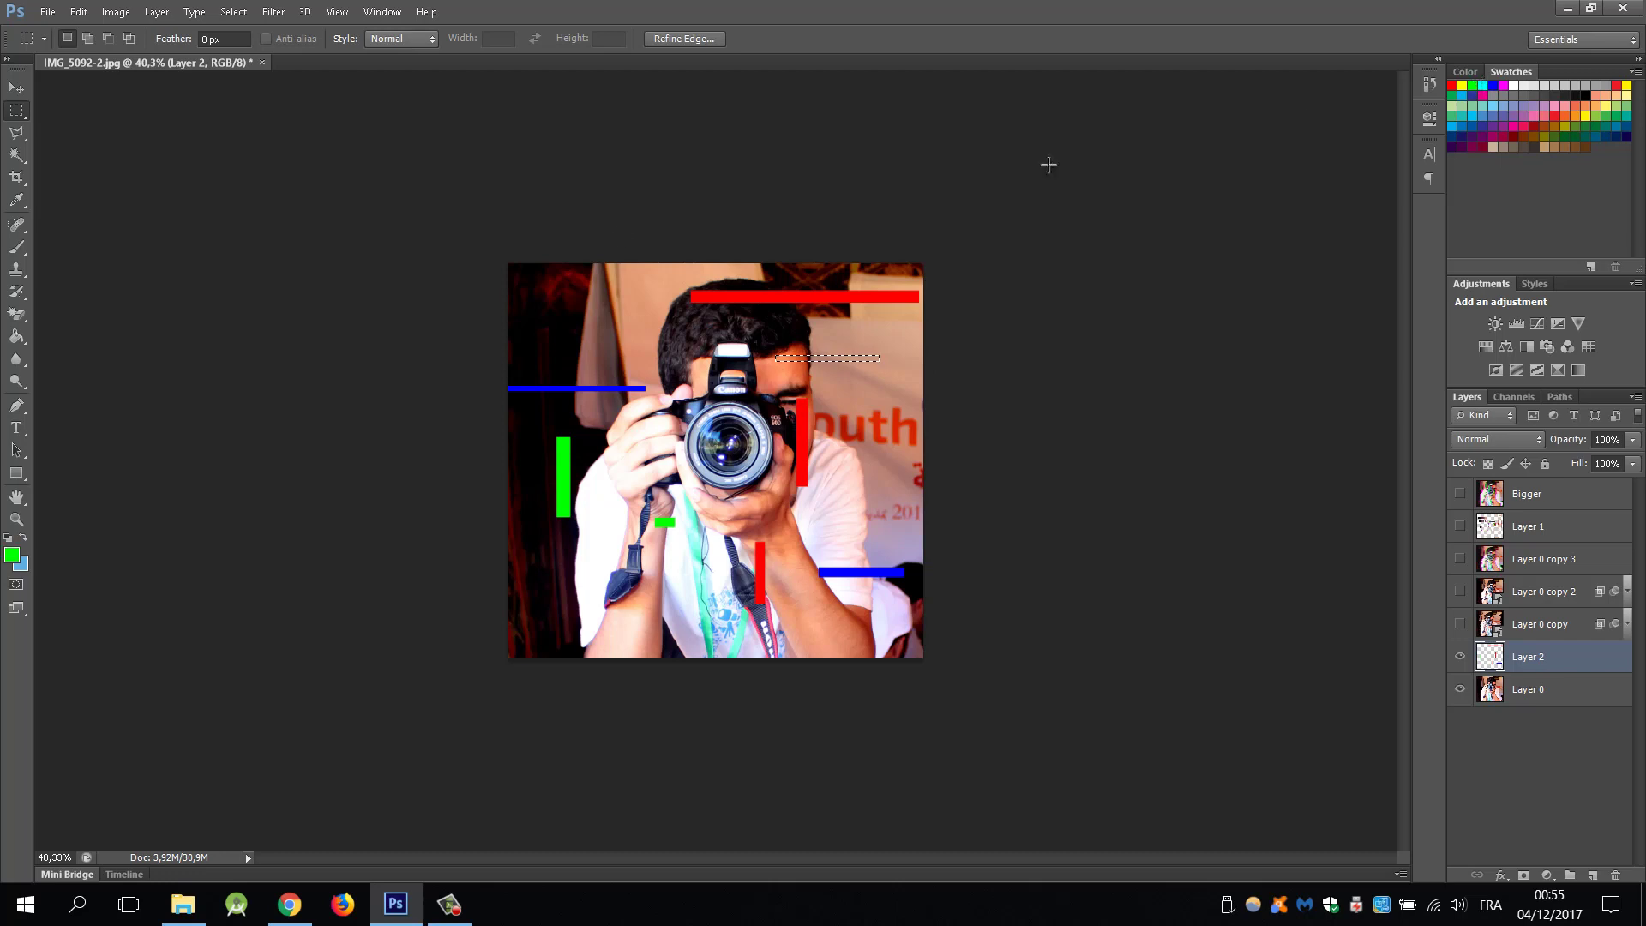
click(23, 342)
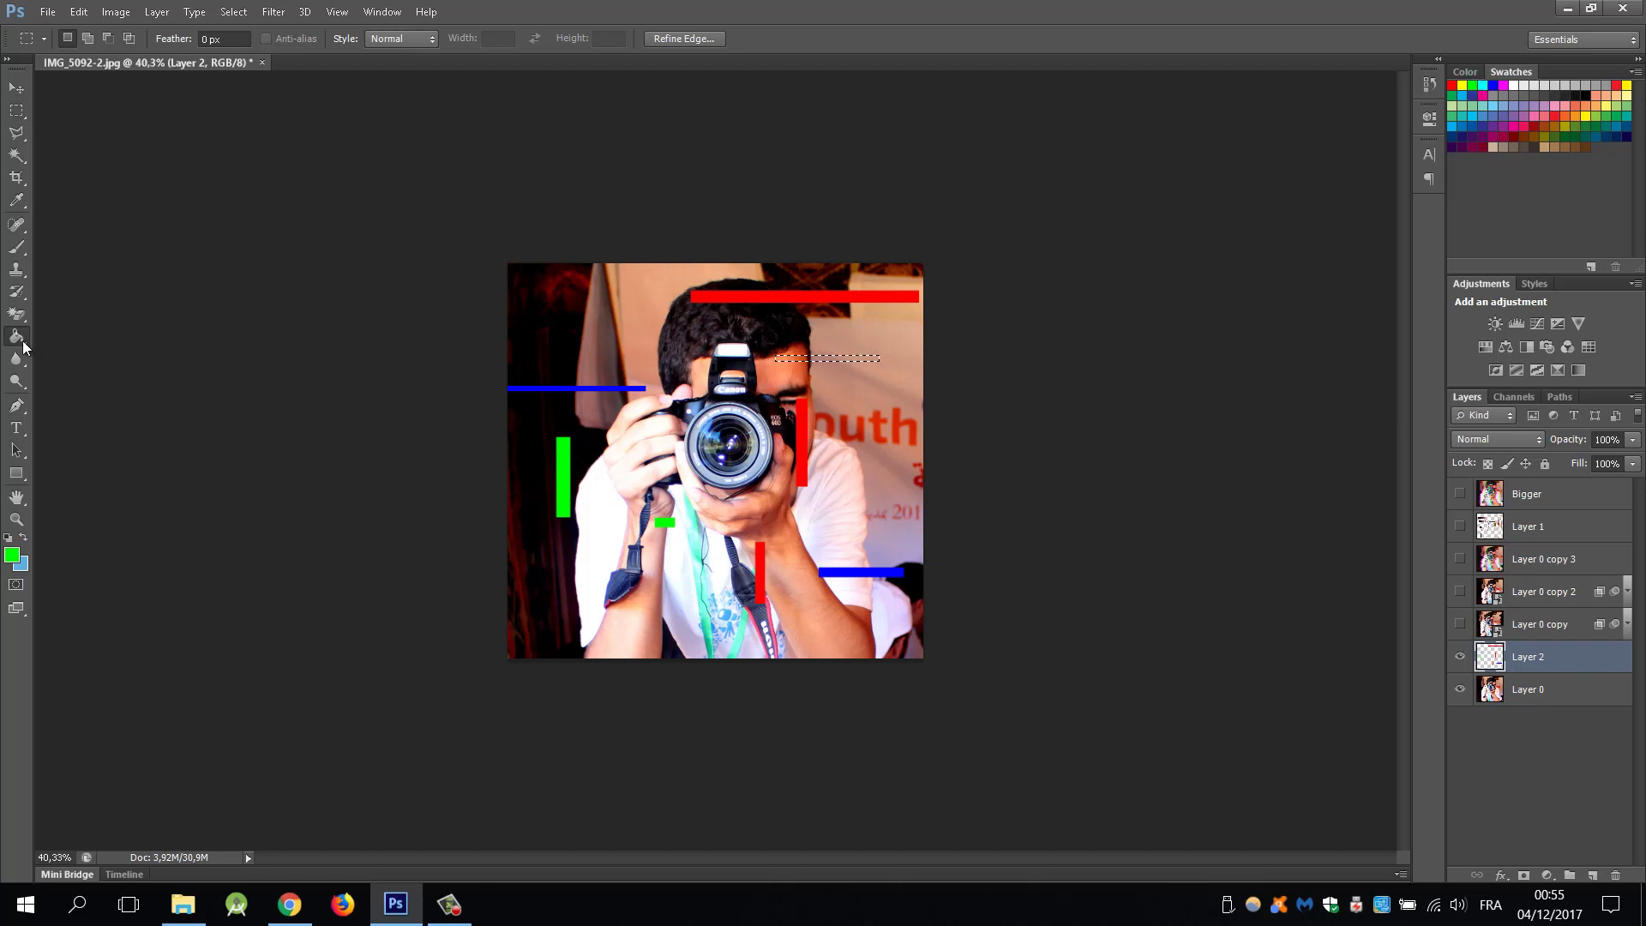
click(858, 359)
click(16, 111)
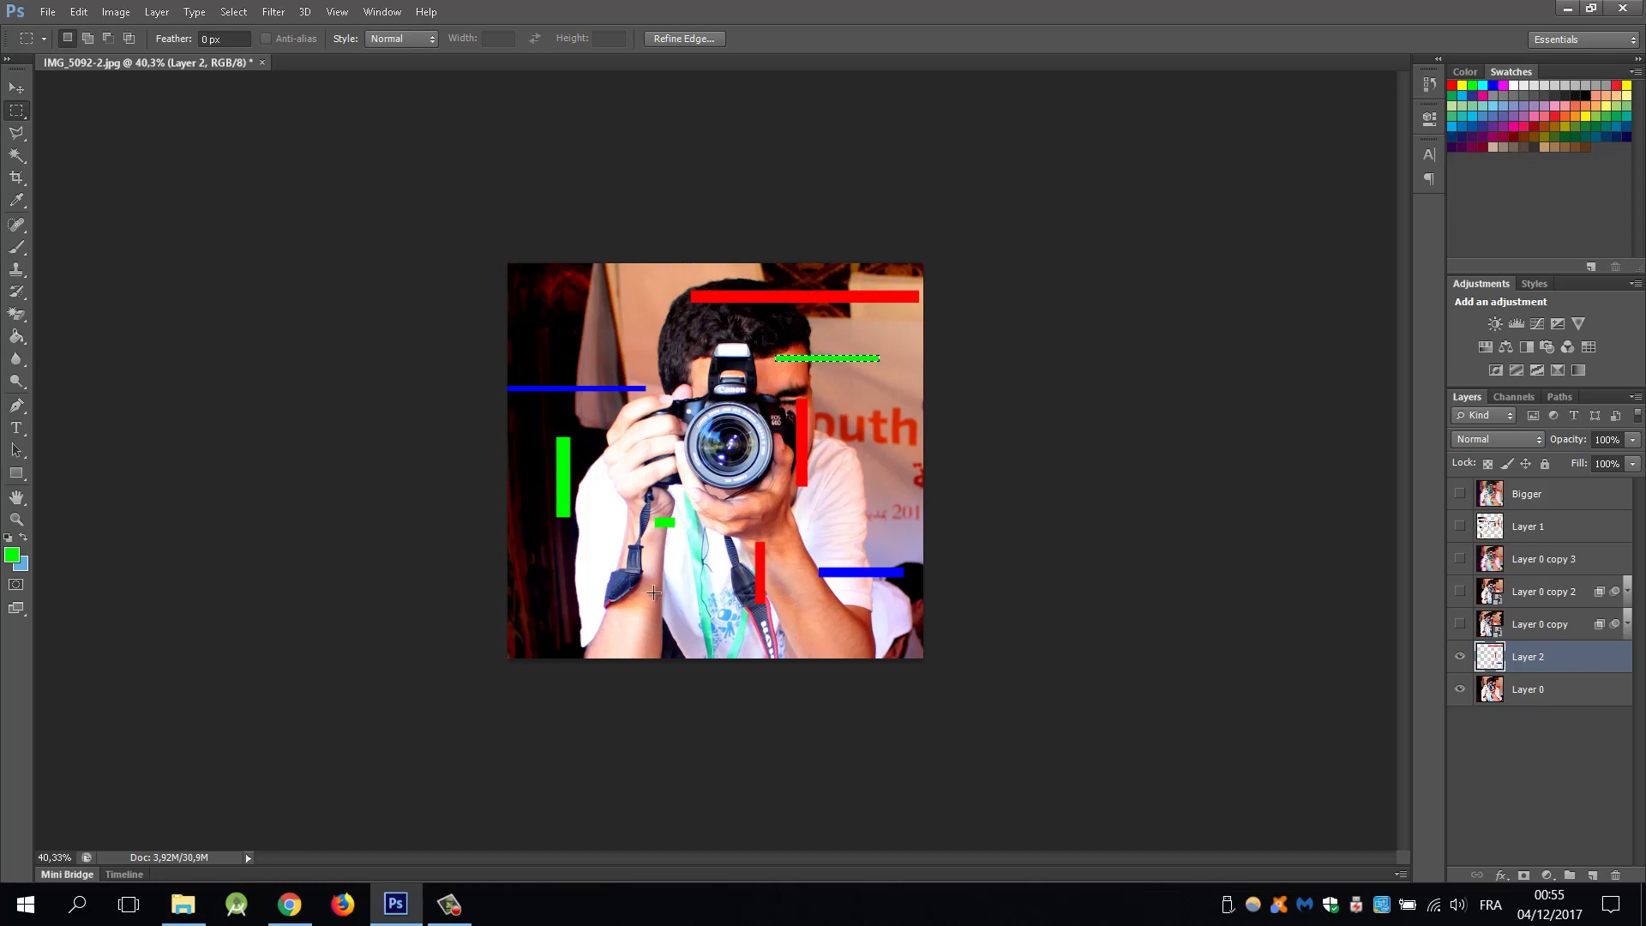
drag(665, 594, 537, 600)
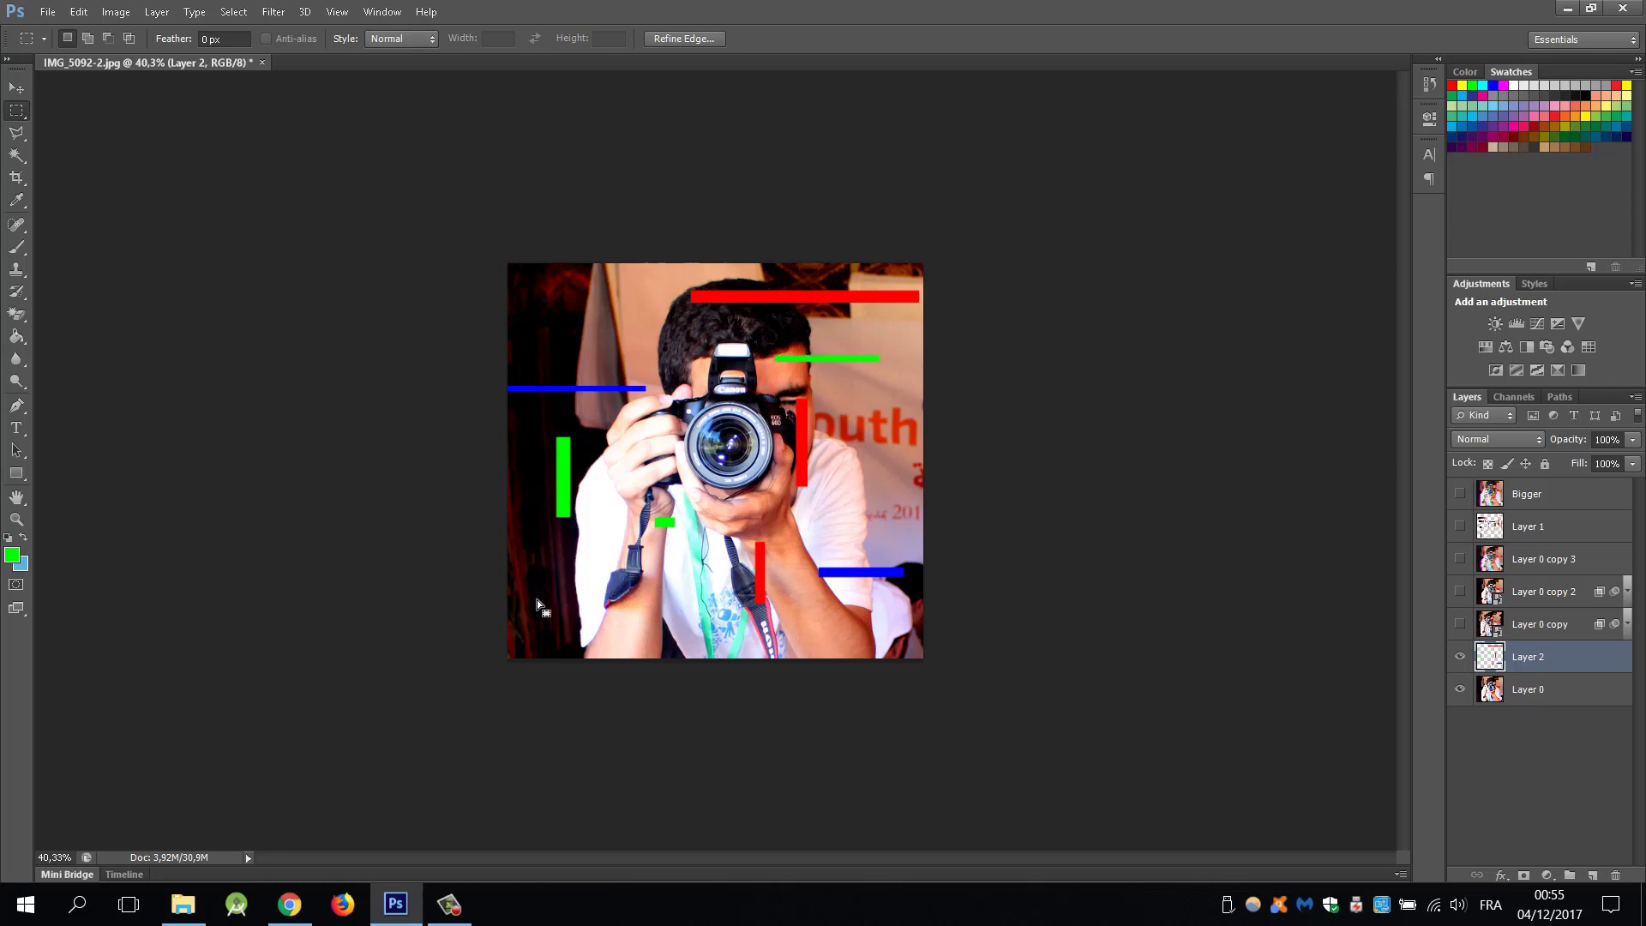
click(15, 338)
click(1495, 86)
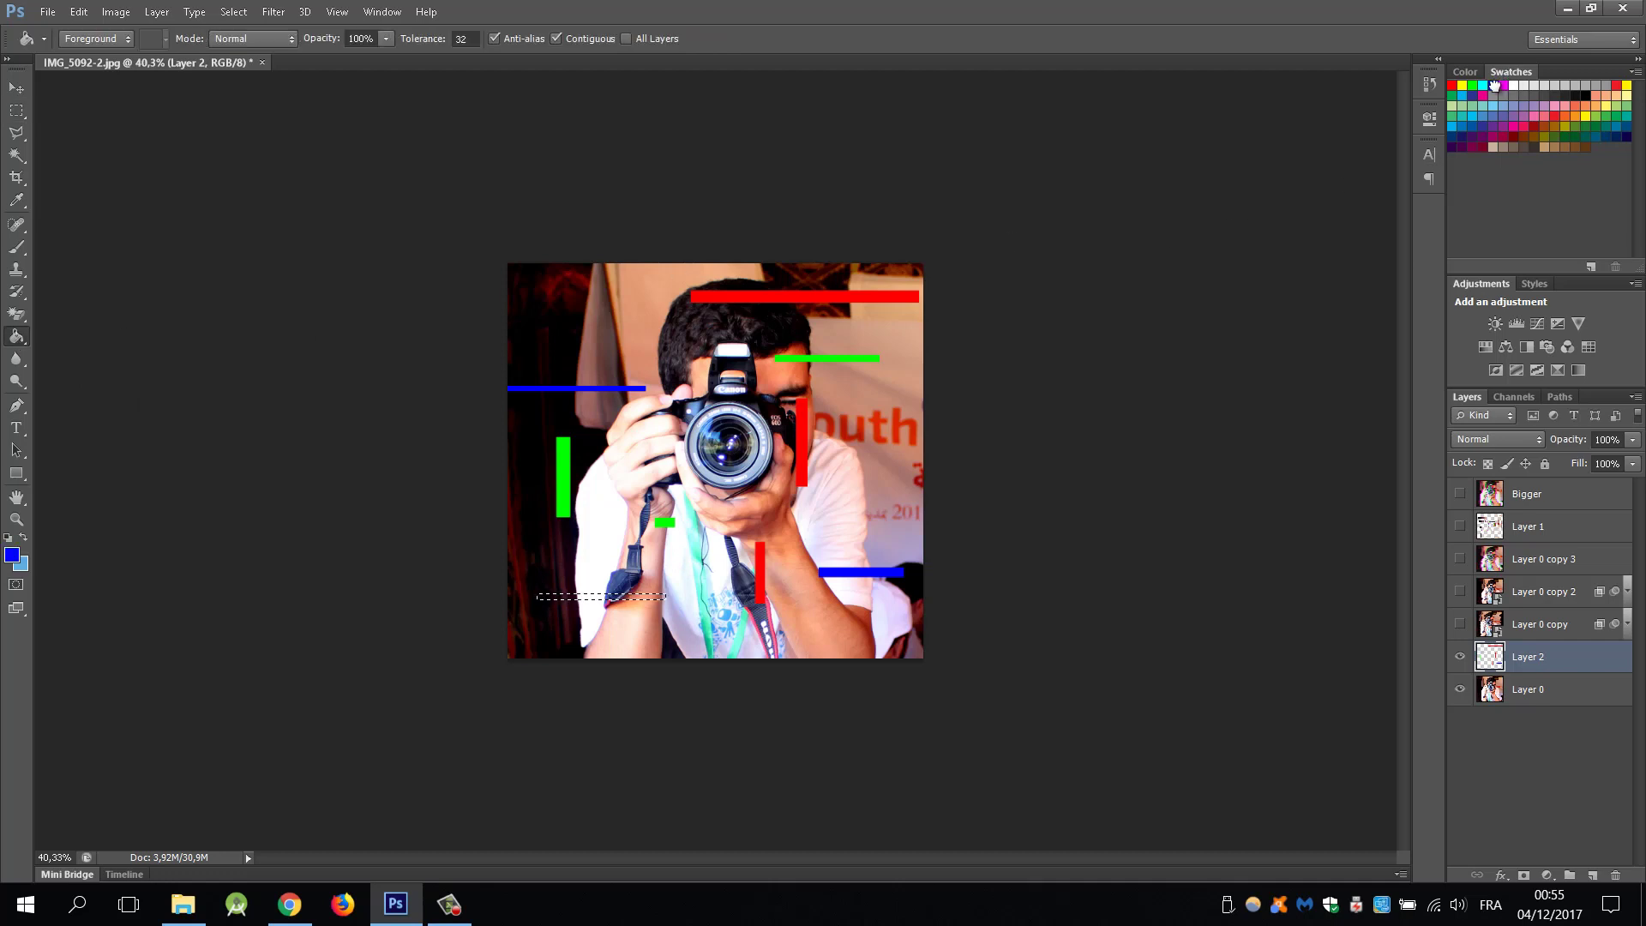
click(643, 600)
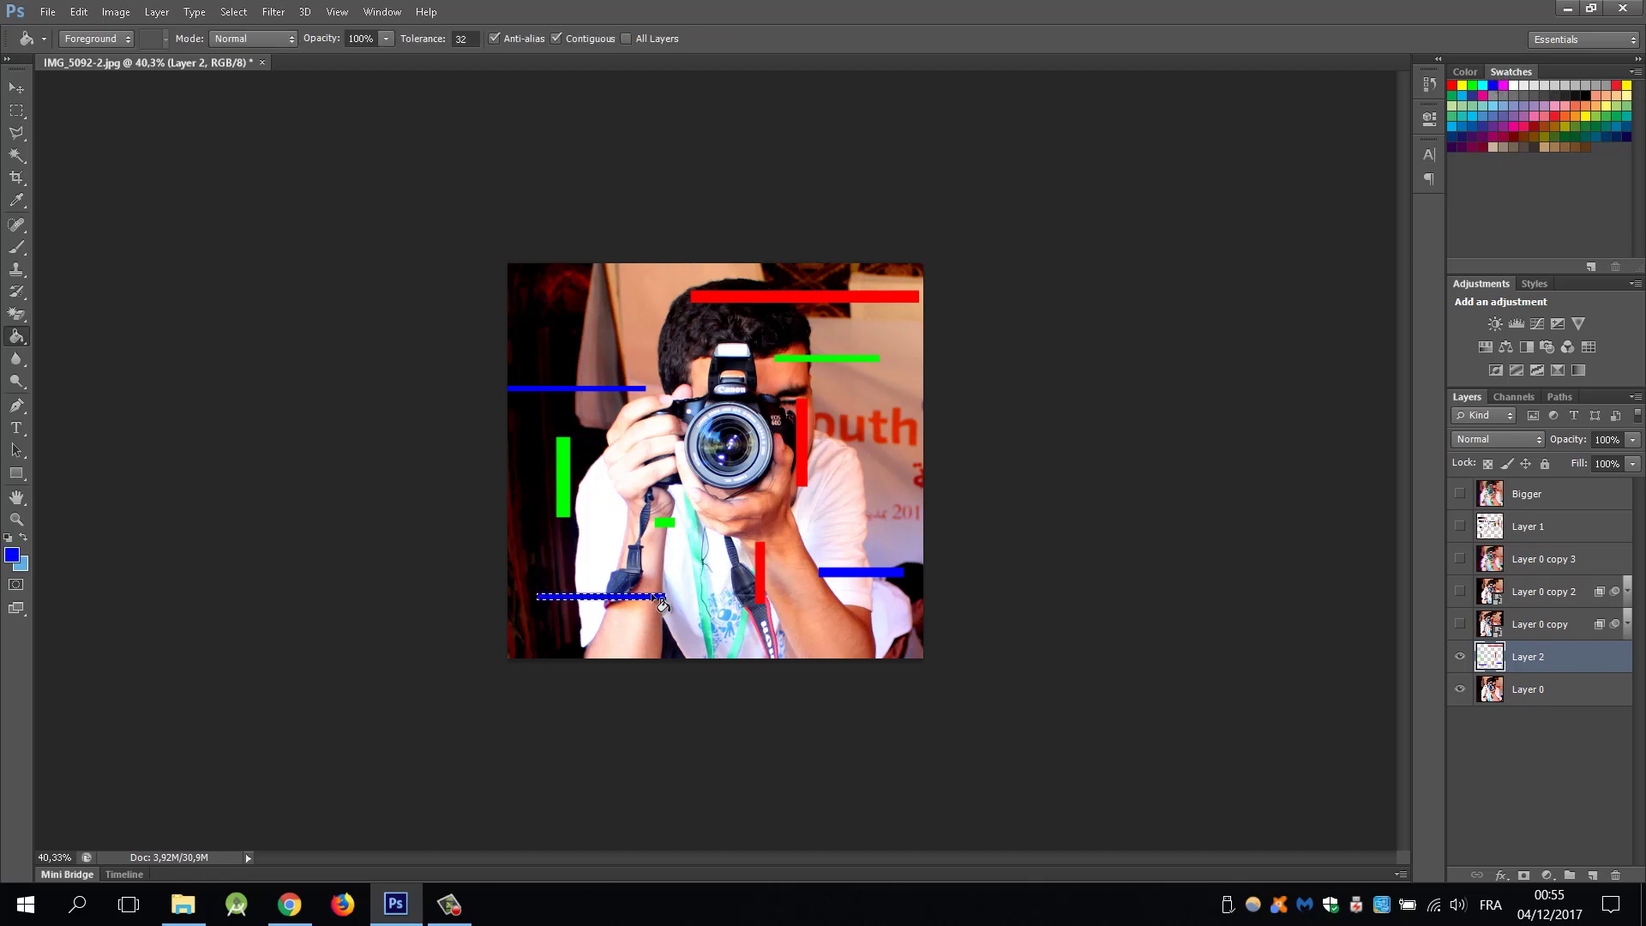
click(20, 103)
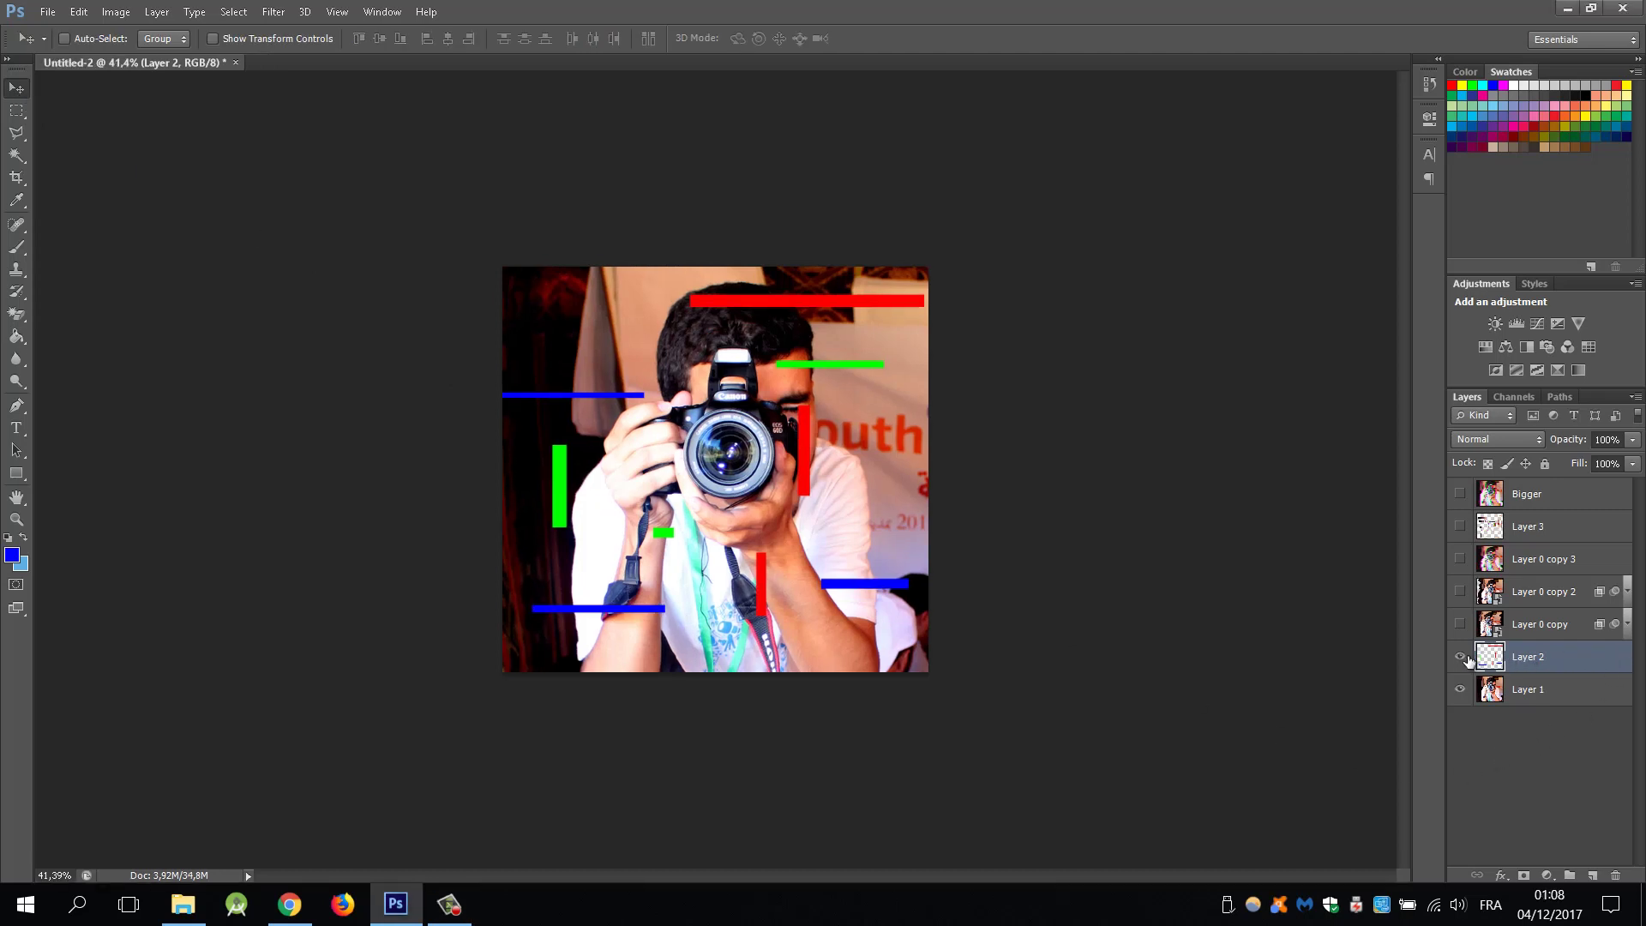
Hide the colour bars layer, select Layer 1, and start a frame animation in the Timeline
click(1459, 657)
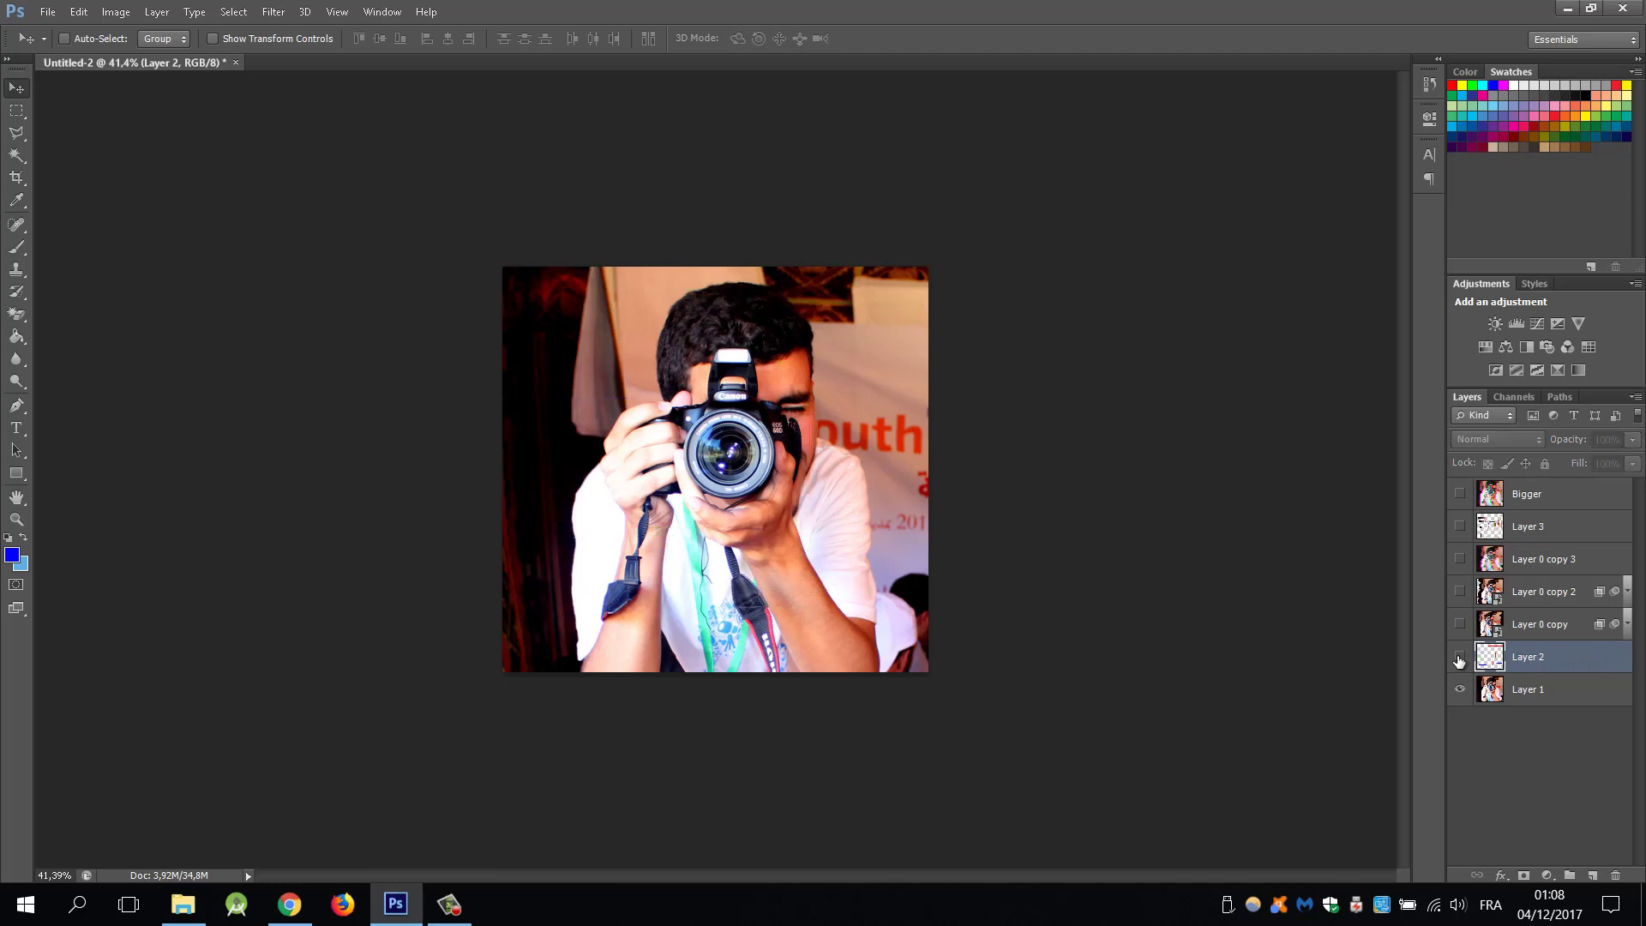
click(1573, 689)
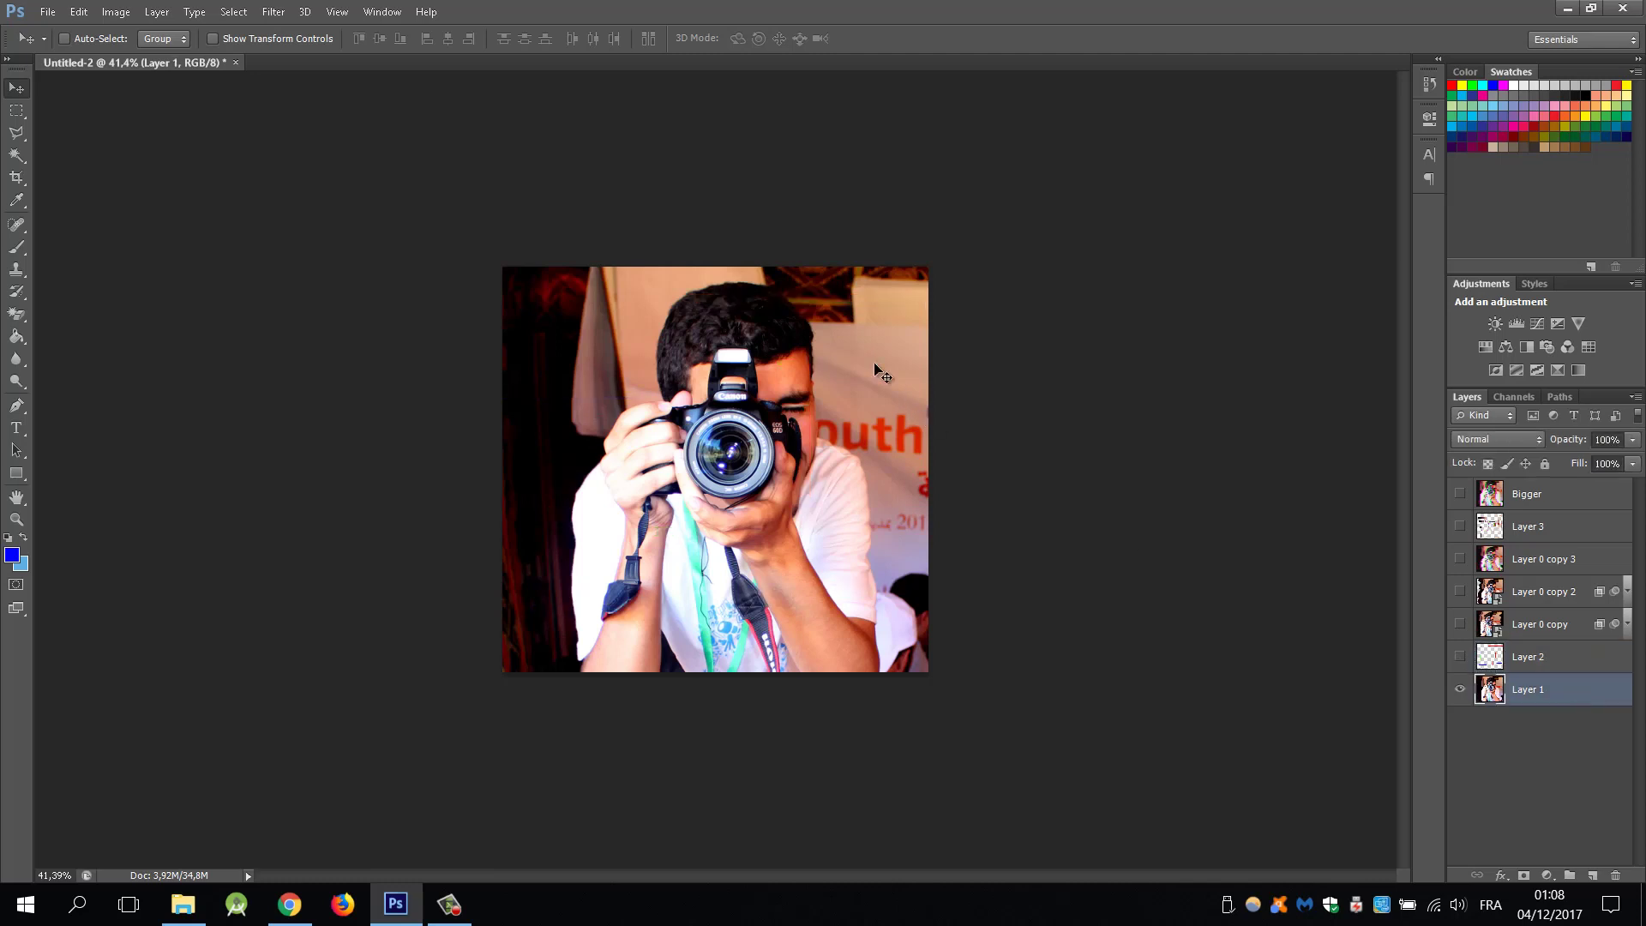
click(383, 12)
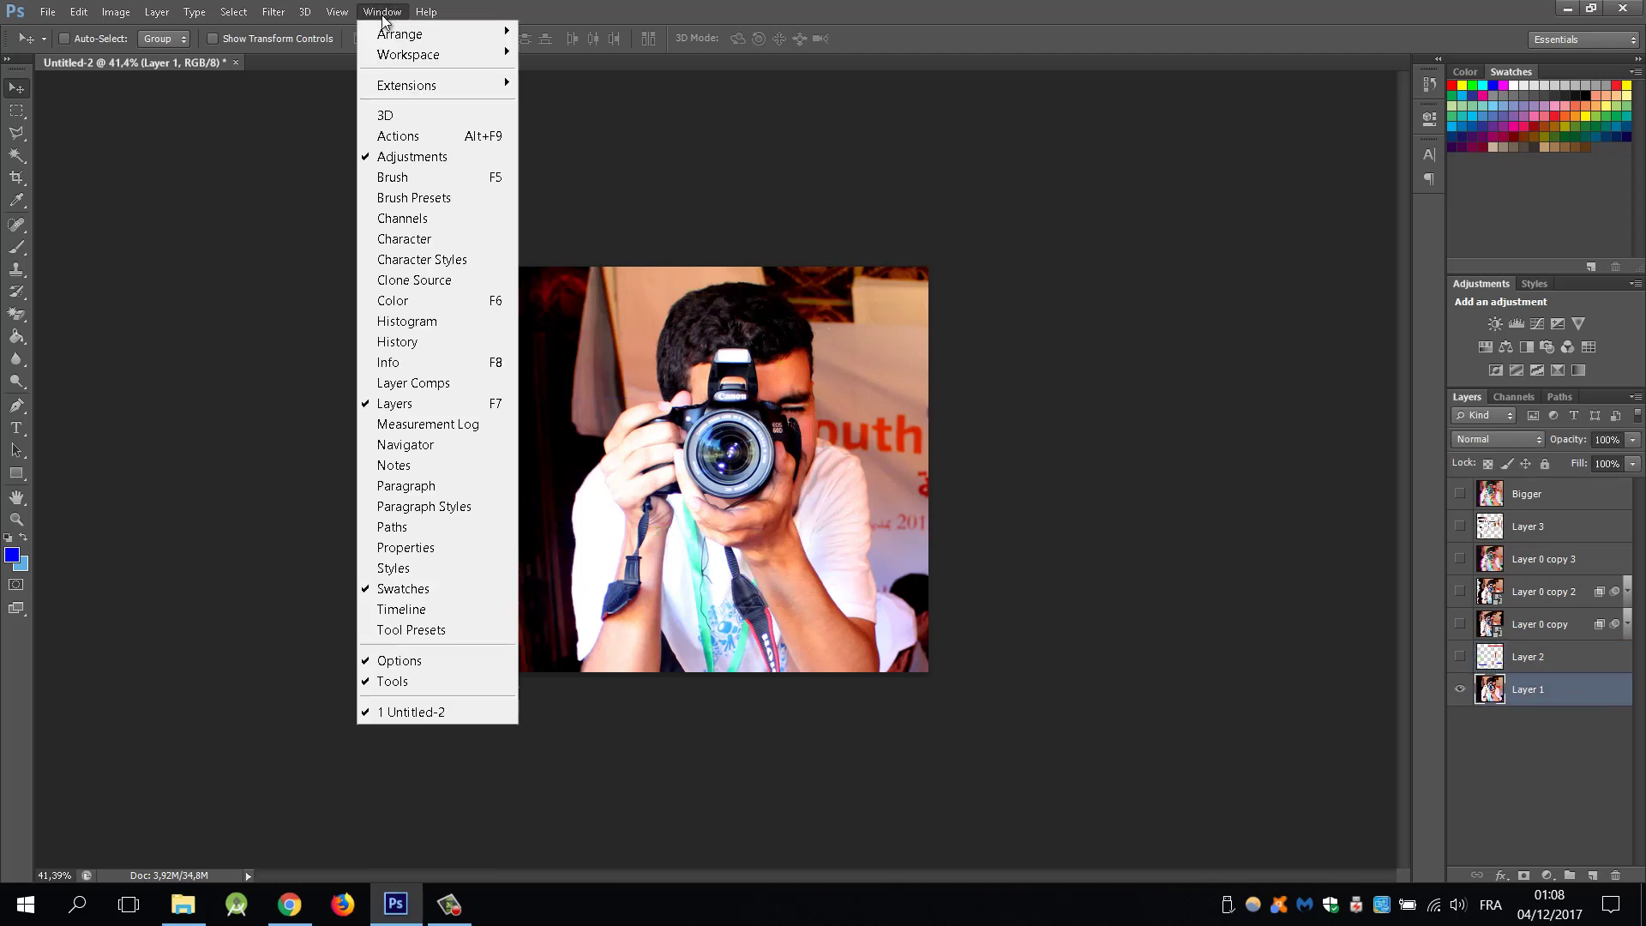
click(398, 611)
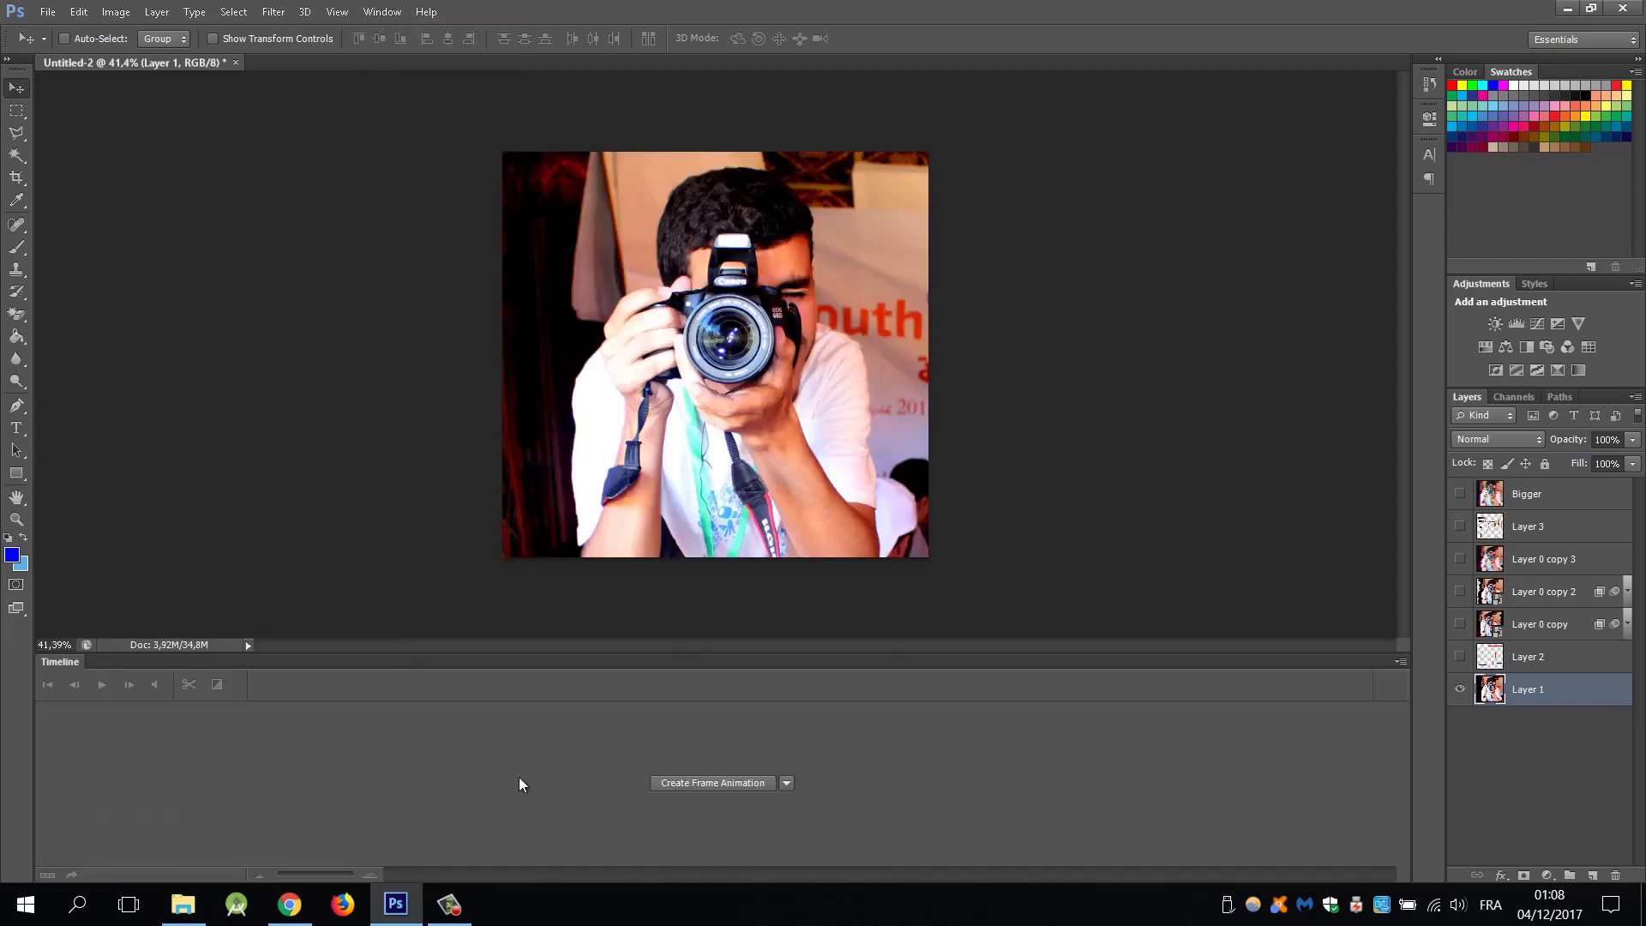
click(787, 785)
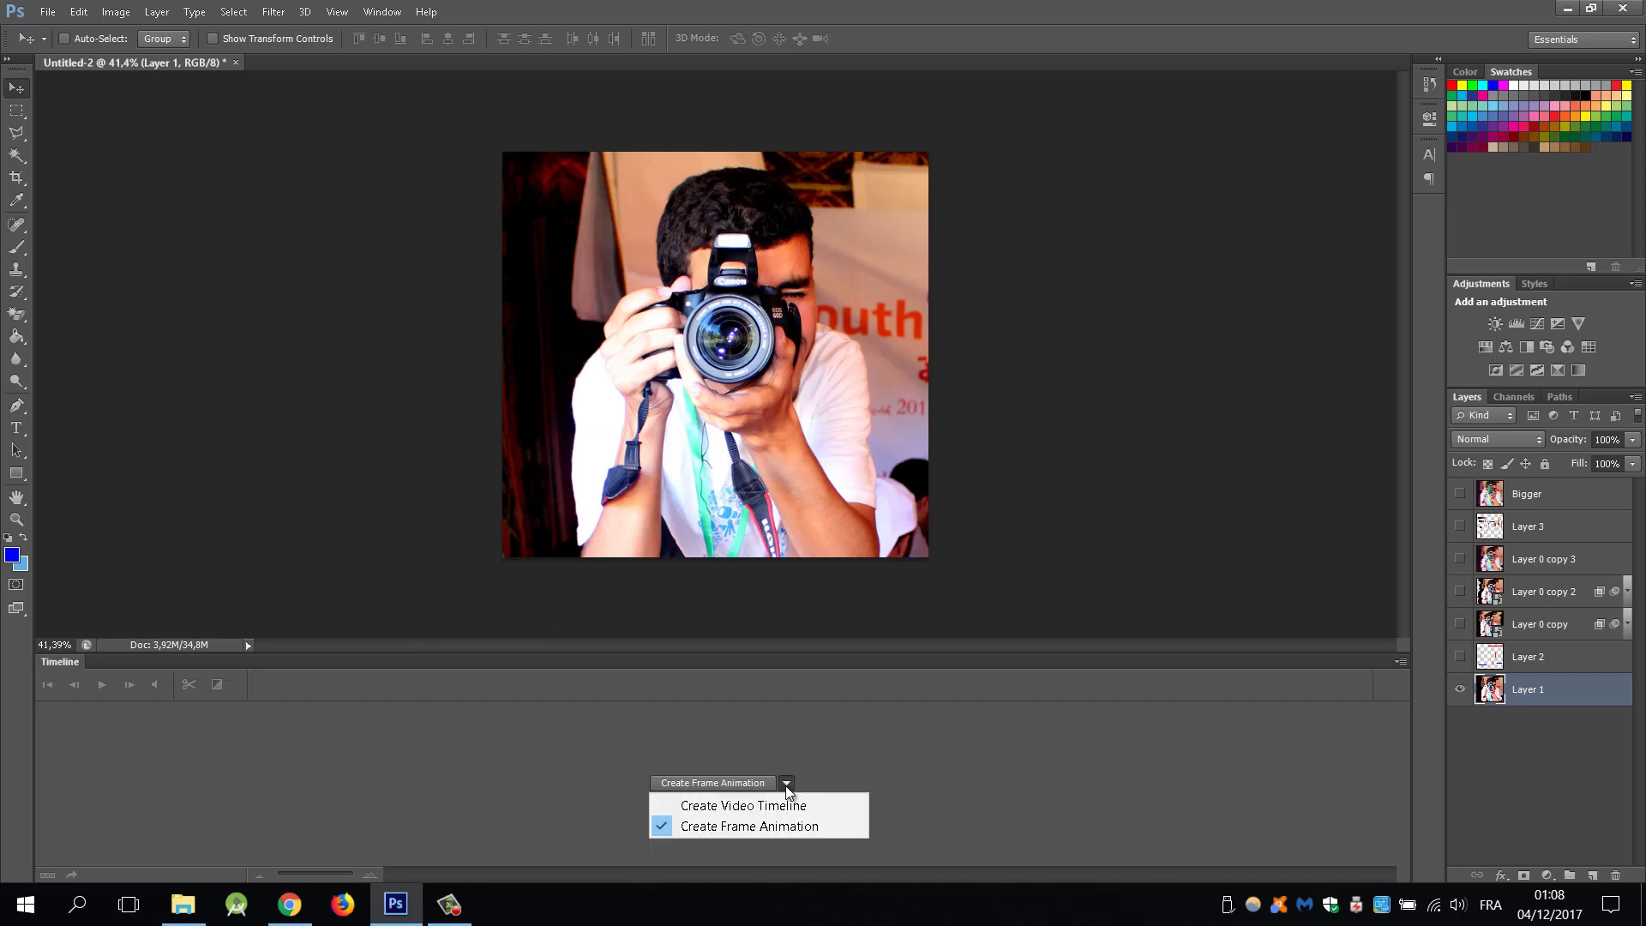
click(772, 828)
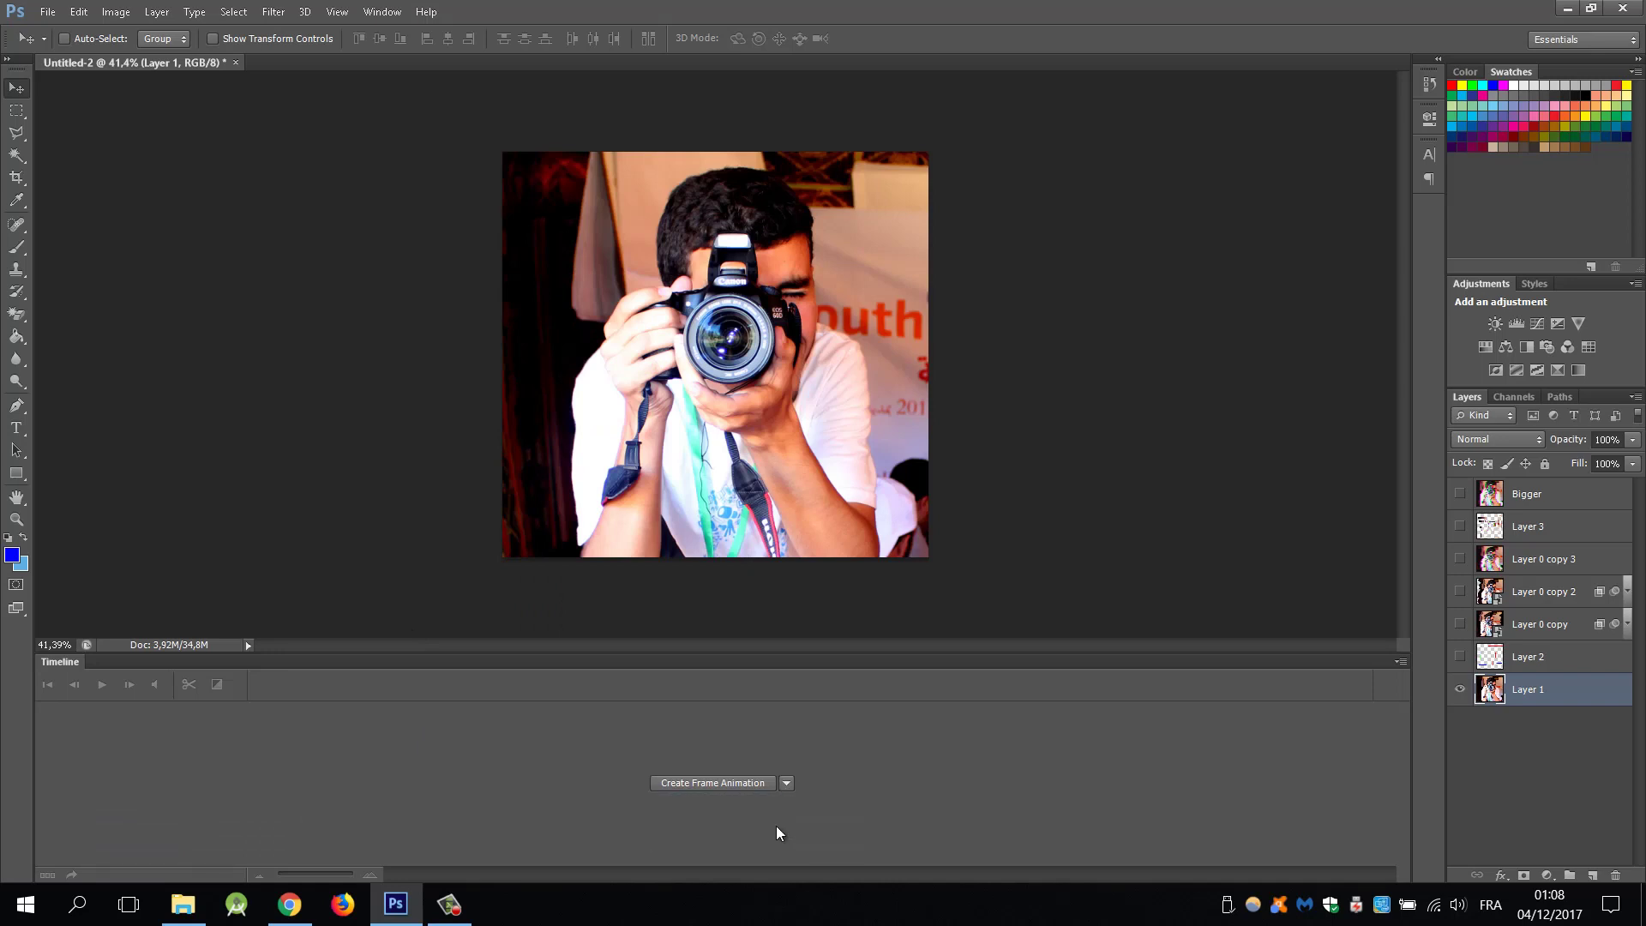
click(703, 784)
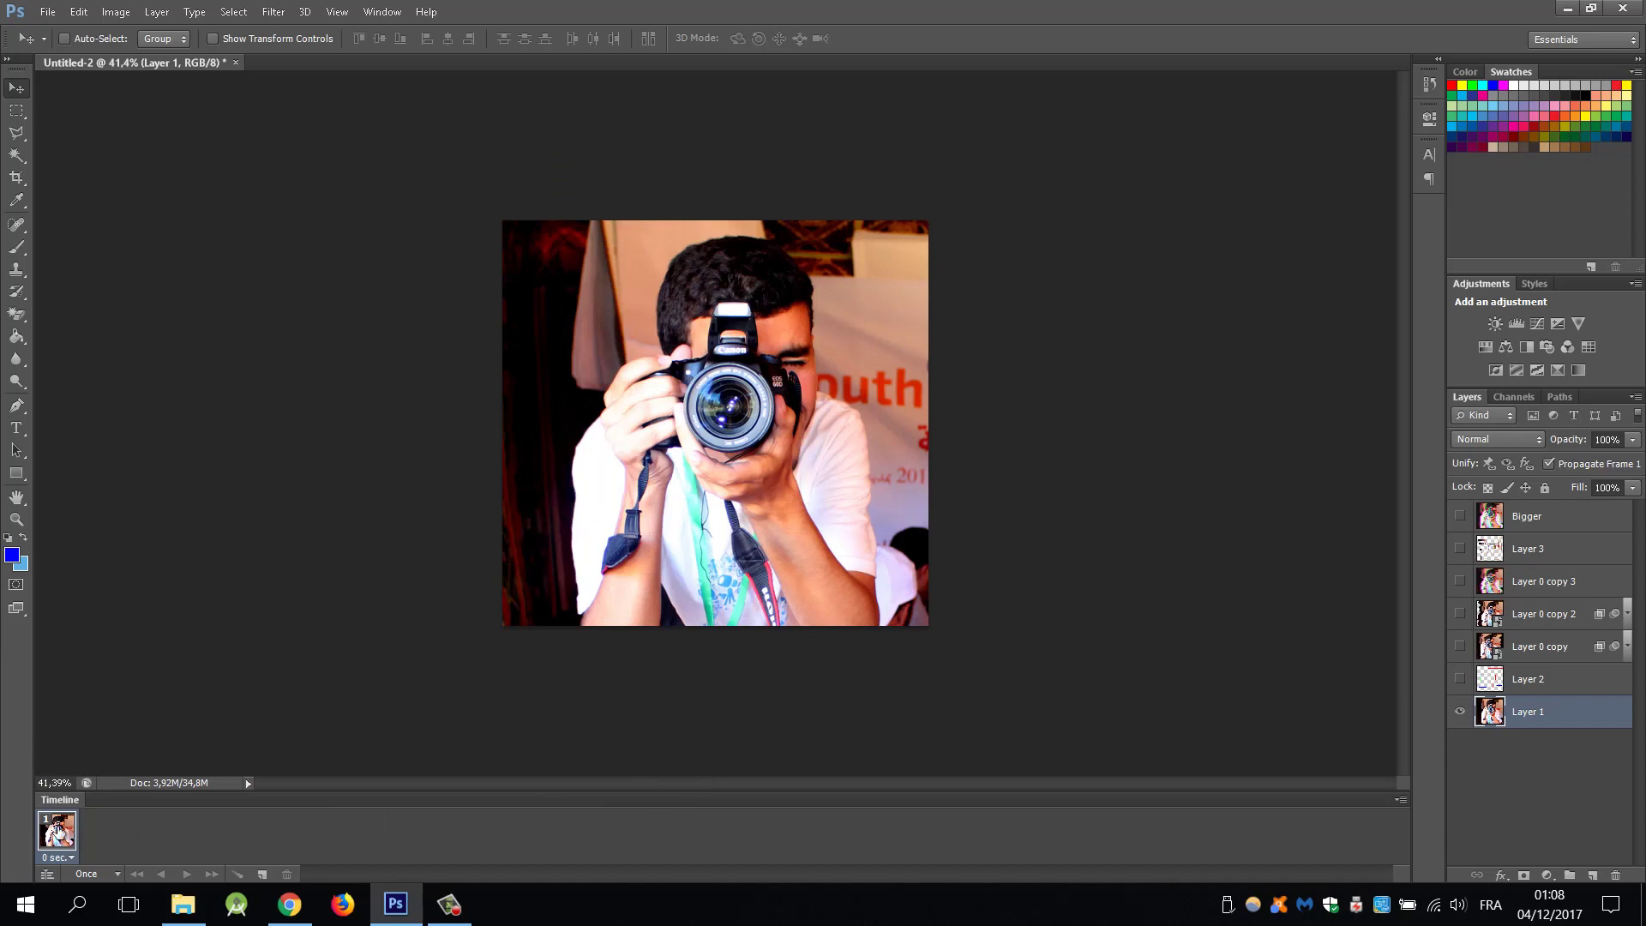
Give frame 1 a 0.2 s delay; add frame 2 at 0.1 s showing colour bars and glitched copy
click(70, 858)
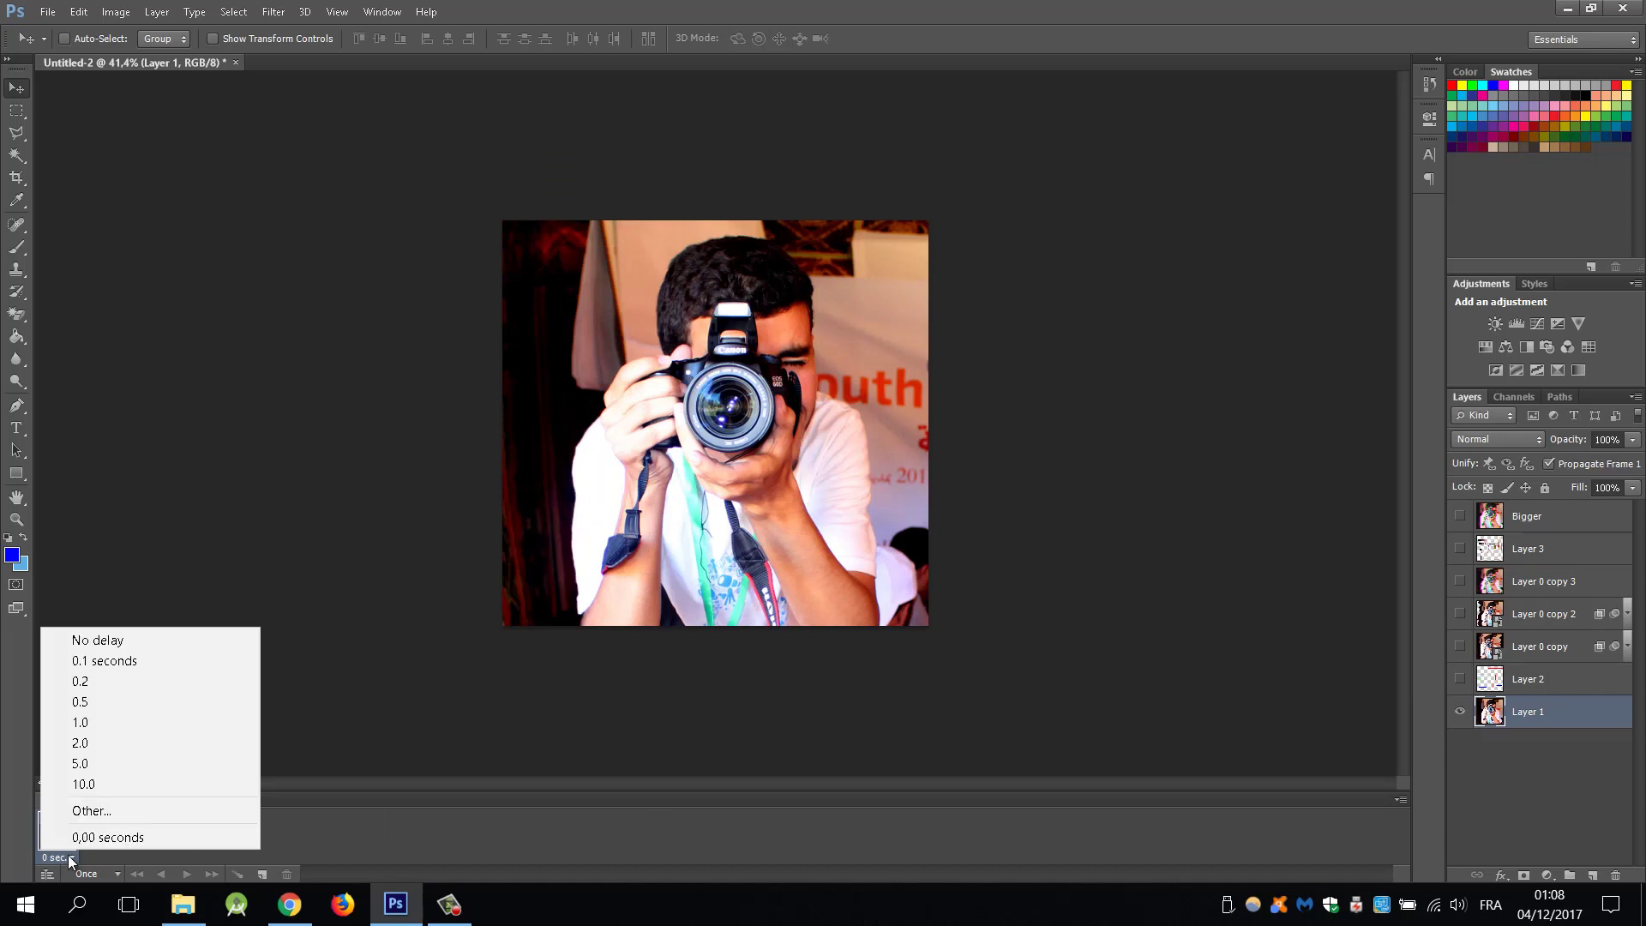
click(114, 682)
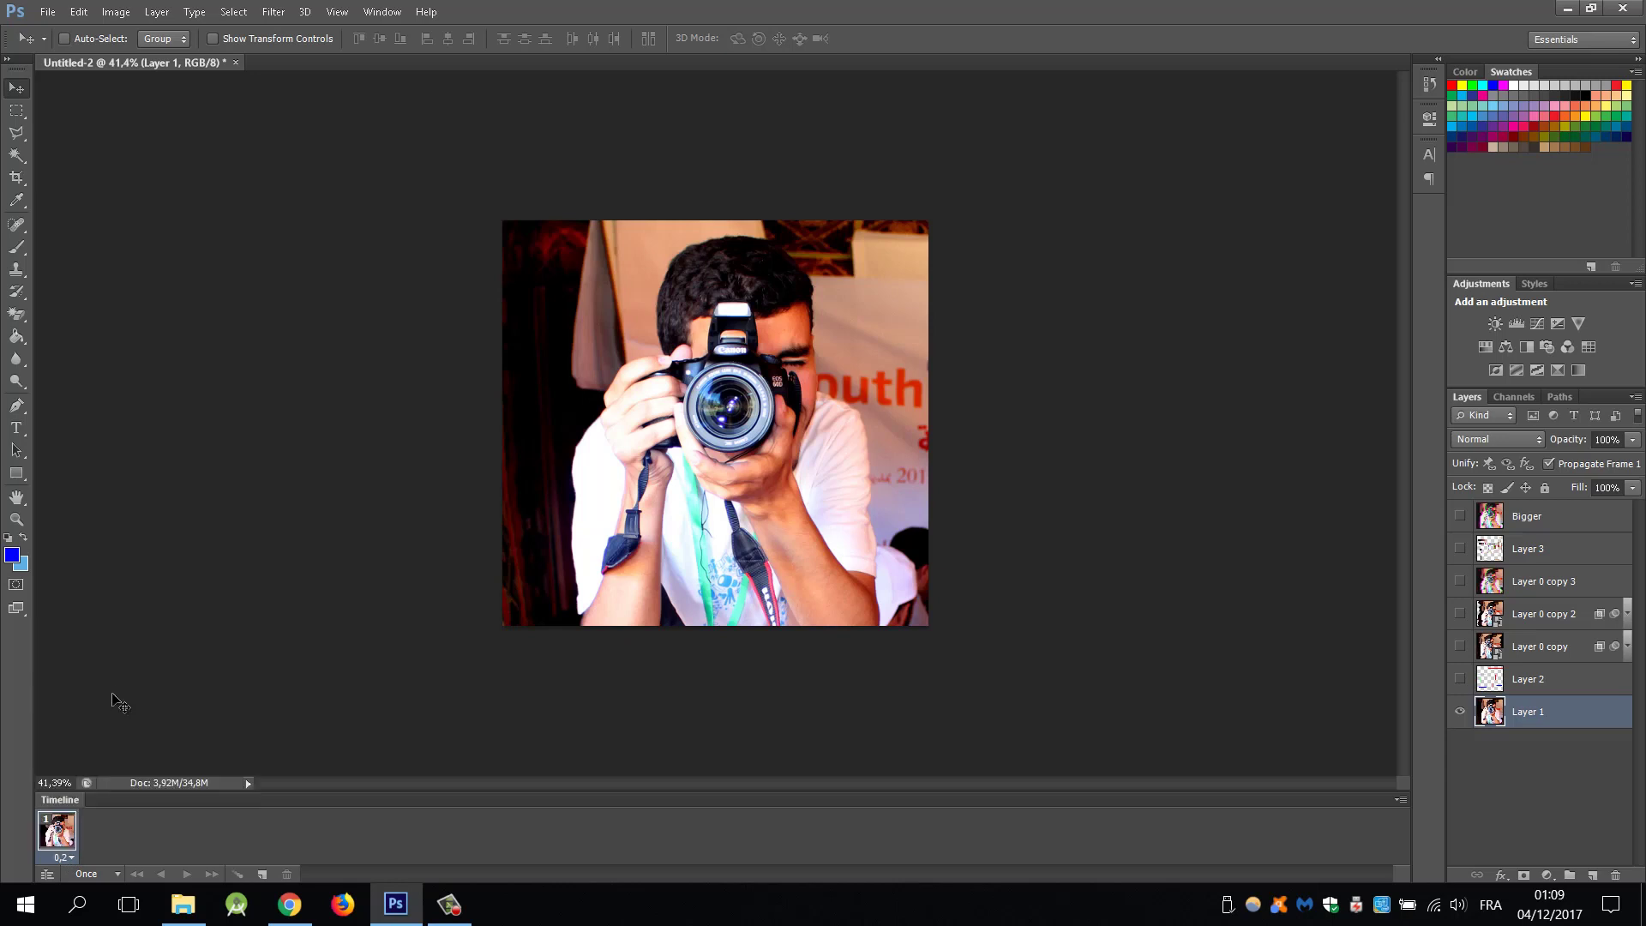
click(264, 874)
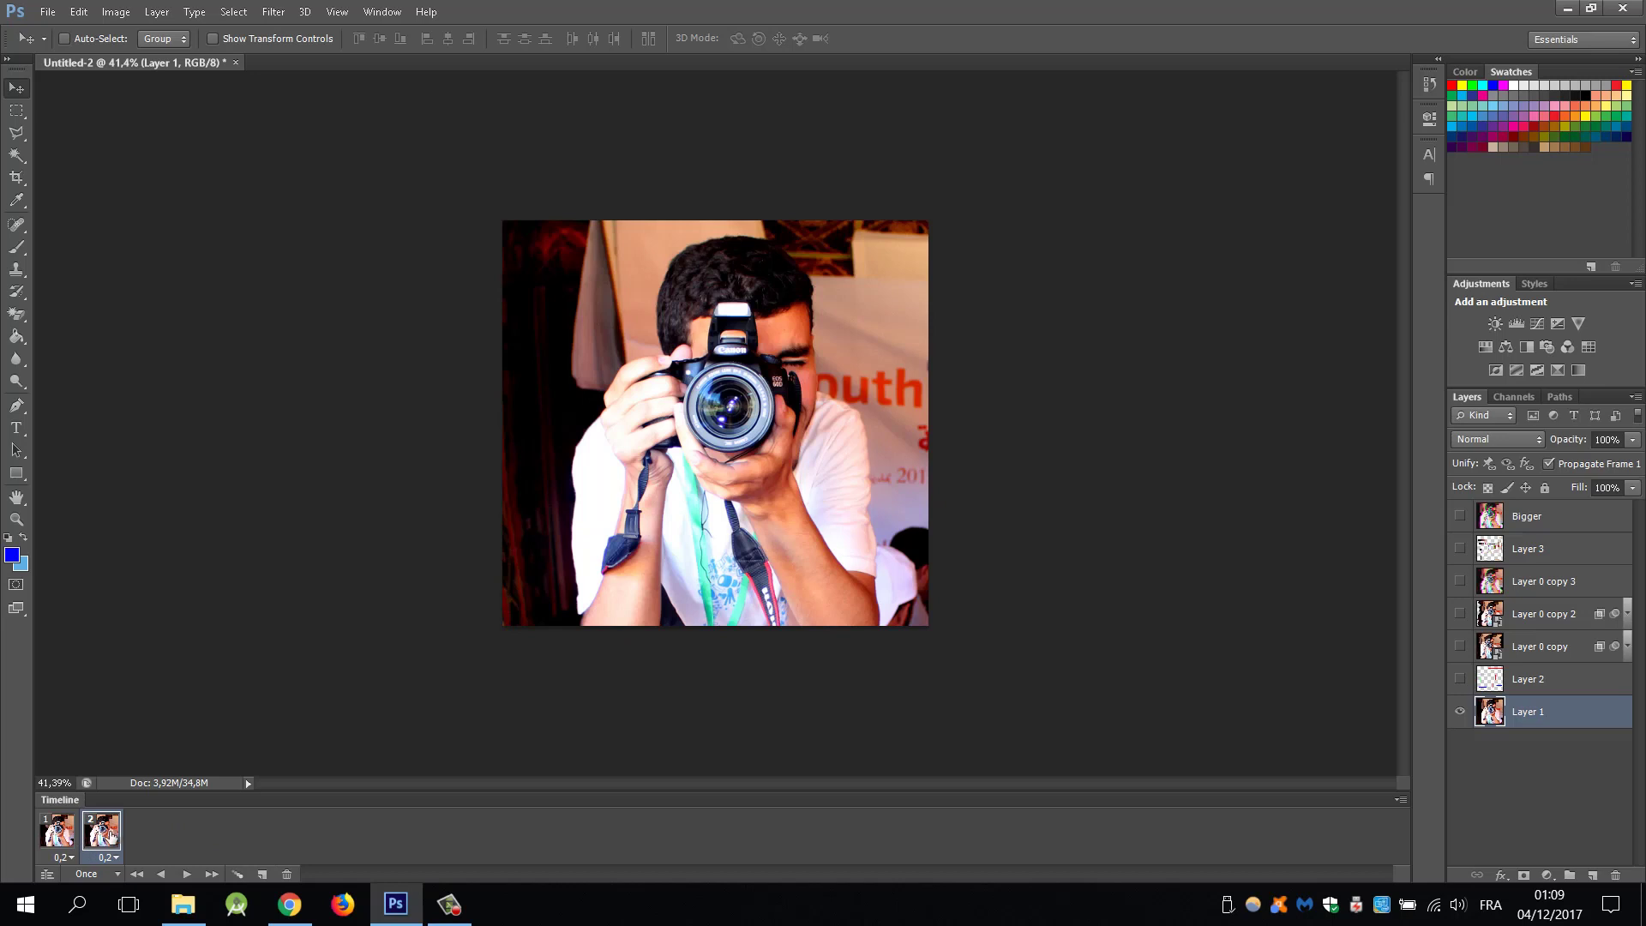
click(109, 857)
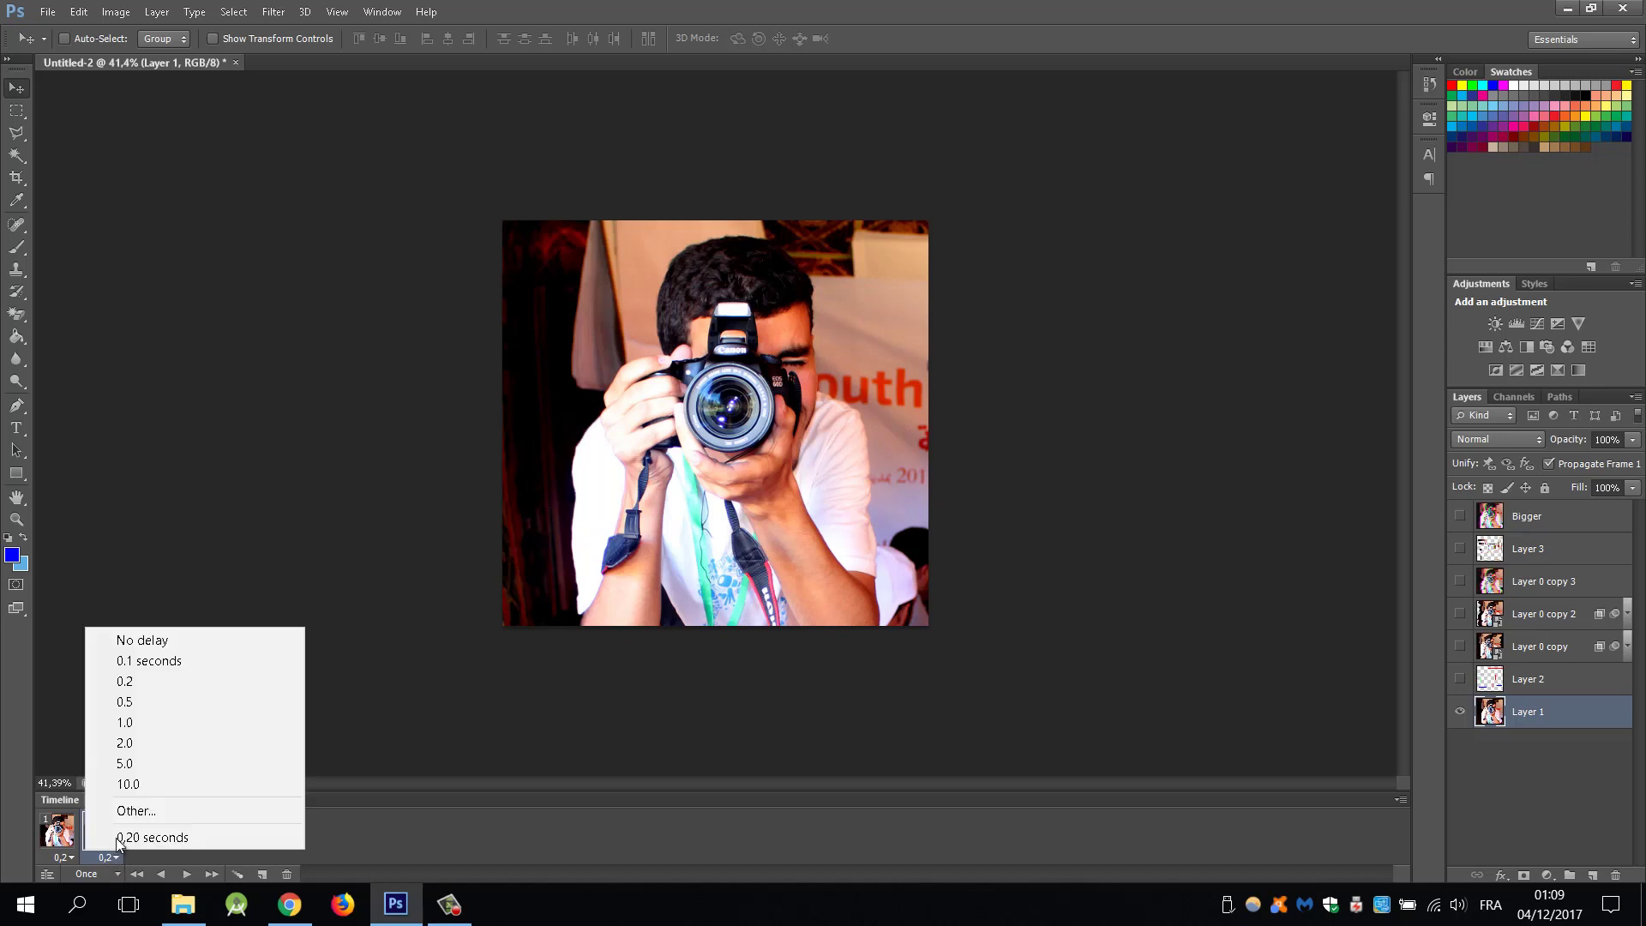
click(173, 660)
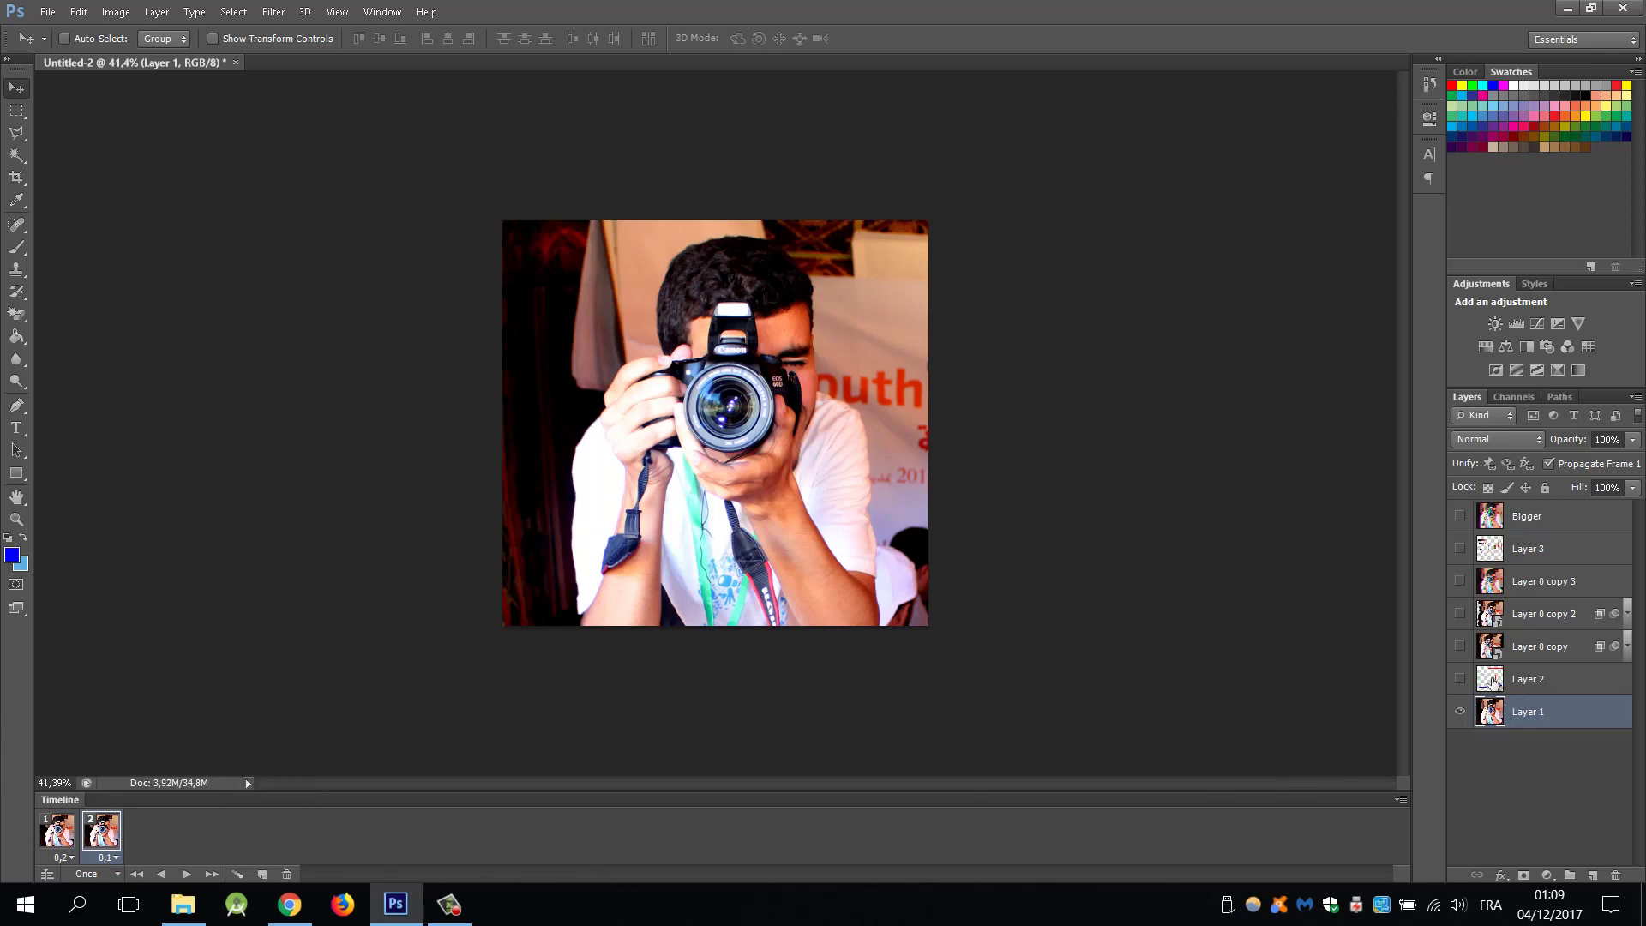
click(1460, 680)
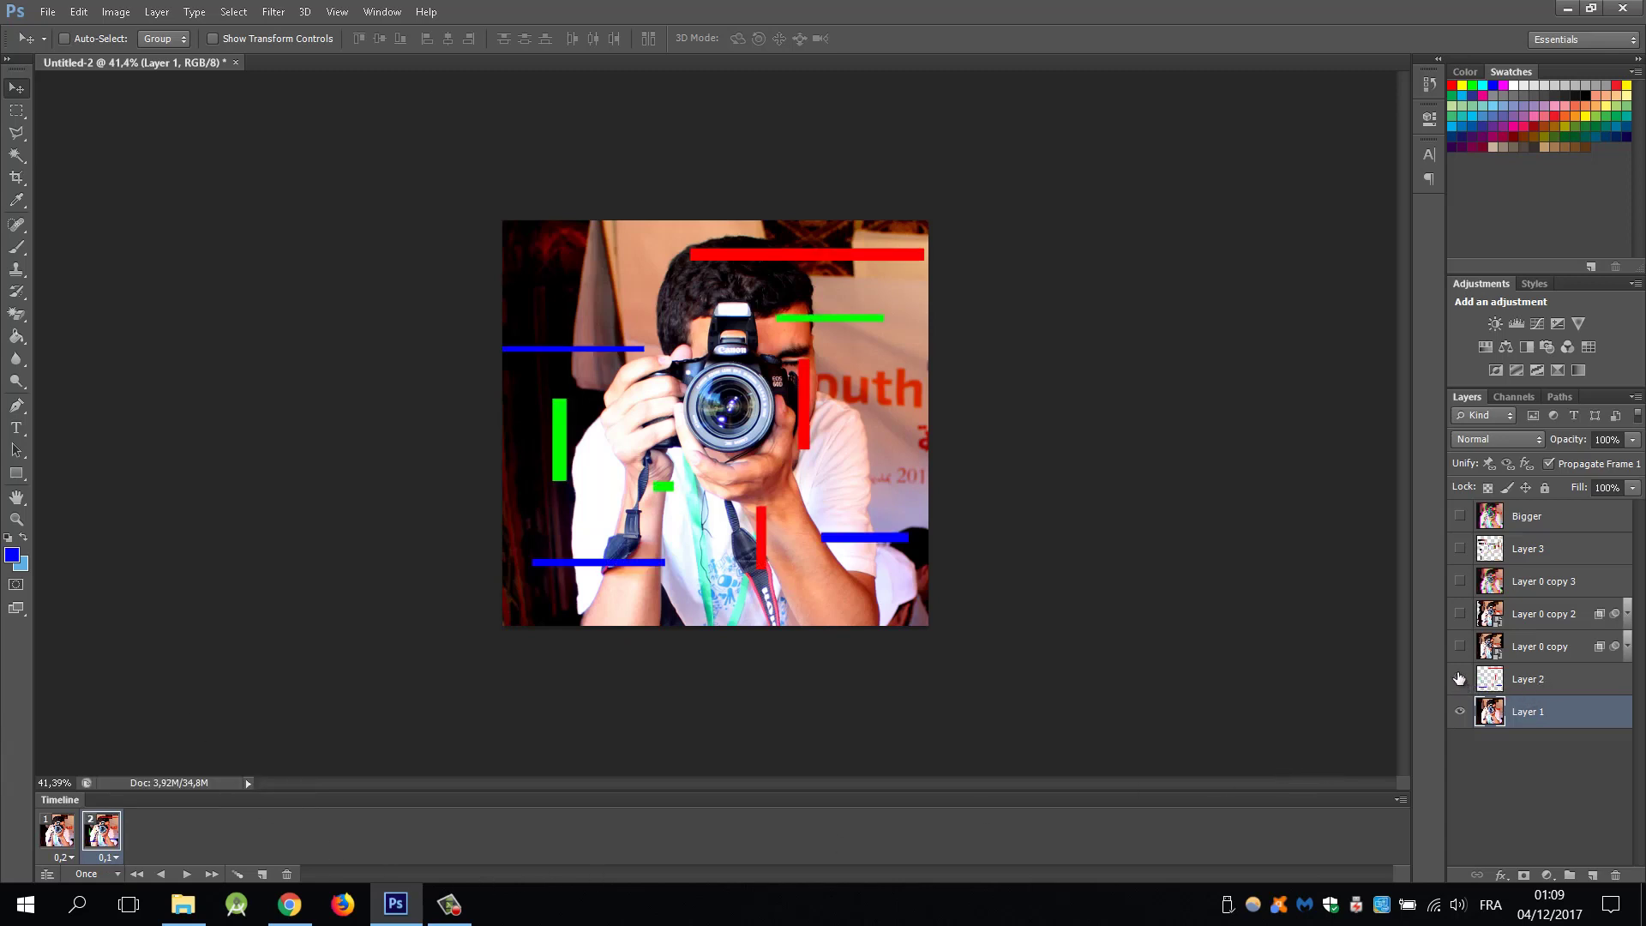
click(1460, 647)
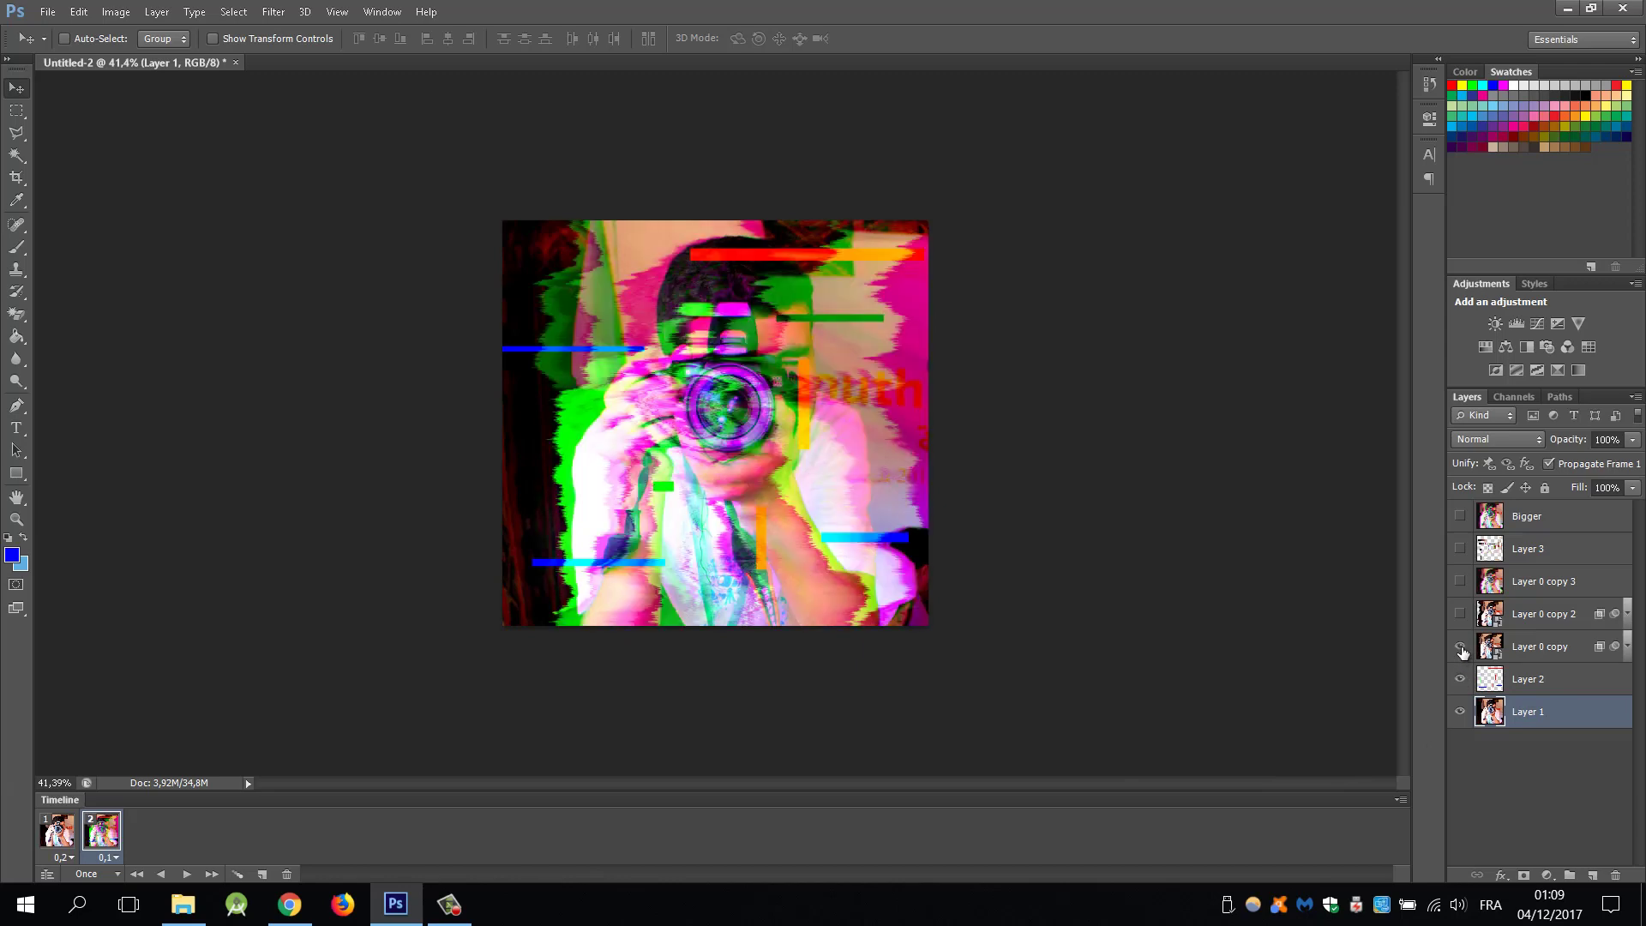
Add frames 3–6 showing Layer 0 copy 2, Layer 0 copy 3, Layer 3 and Bigger respectively
click(263, 874)
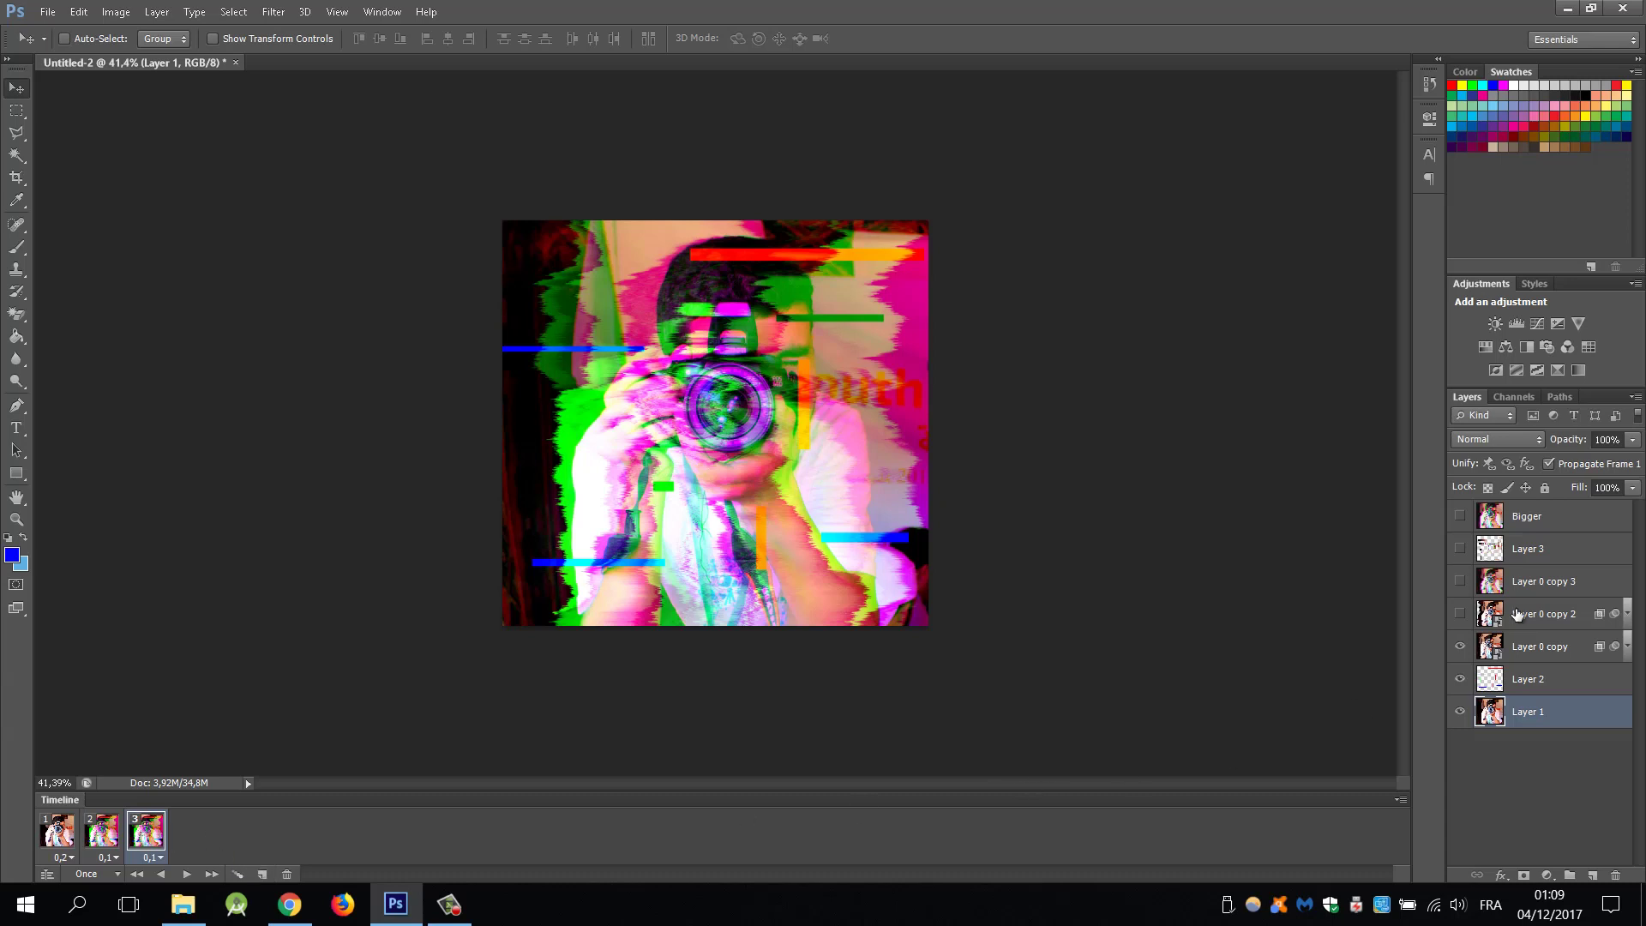
click(1460, 648)
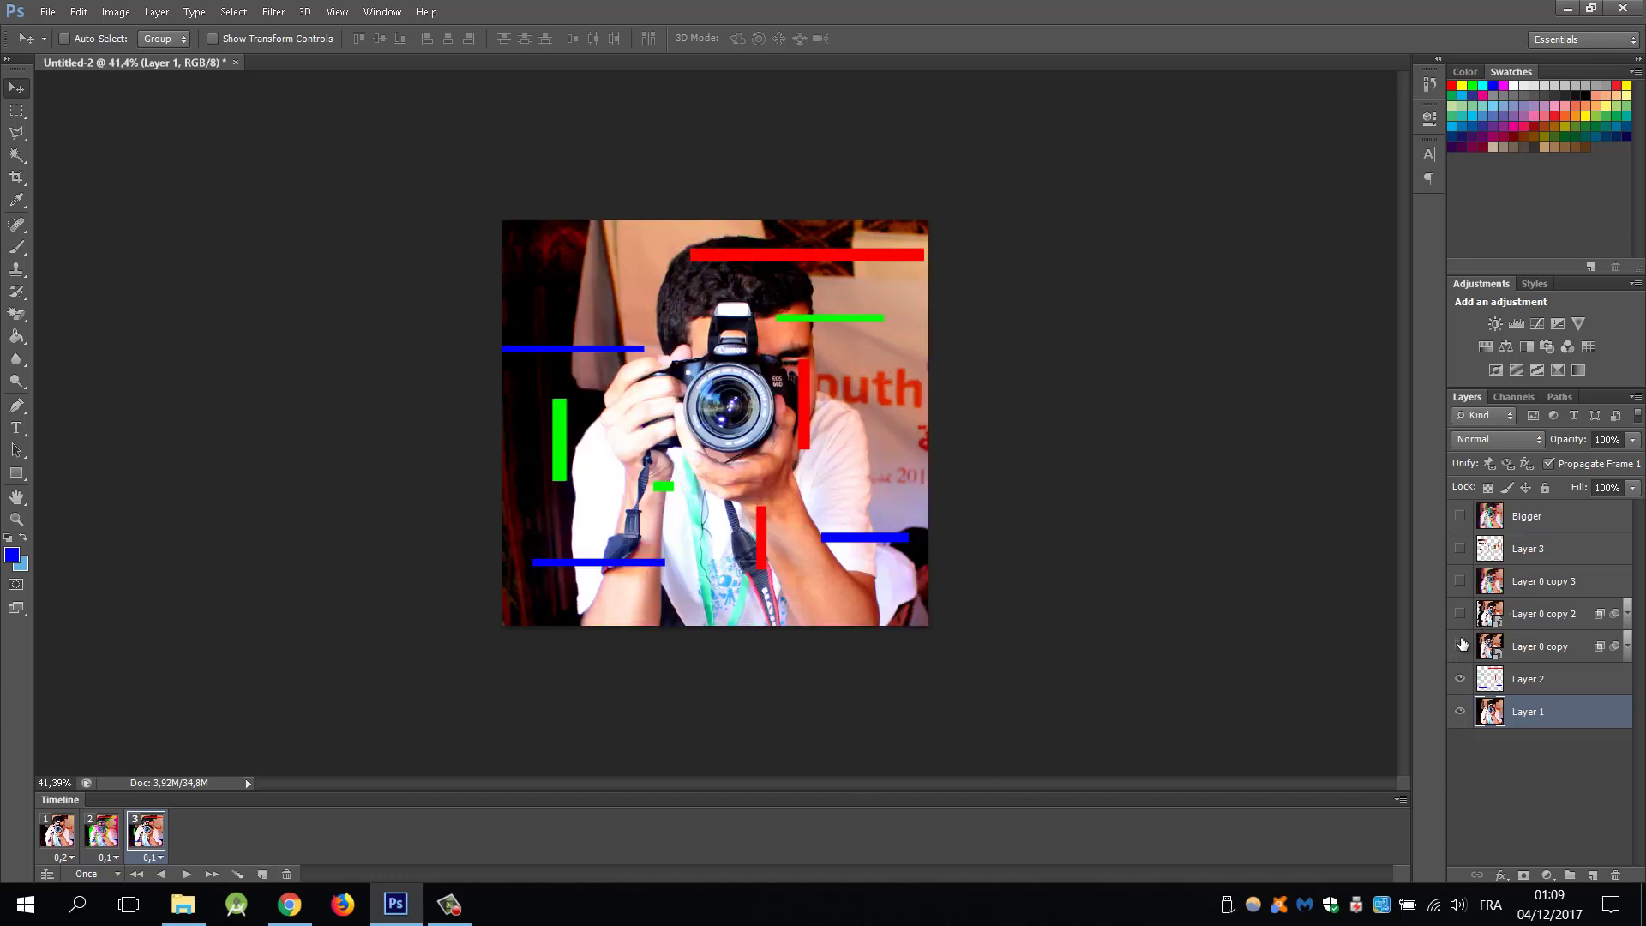
click(1461, 614)
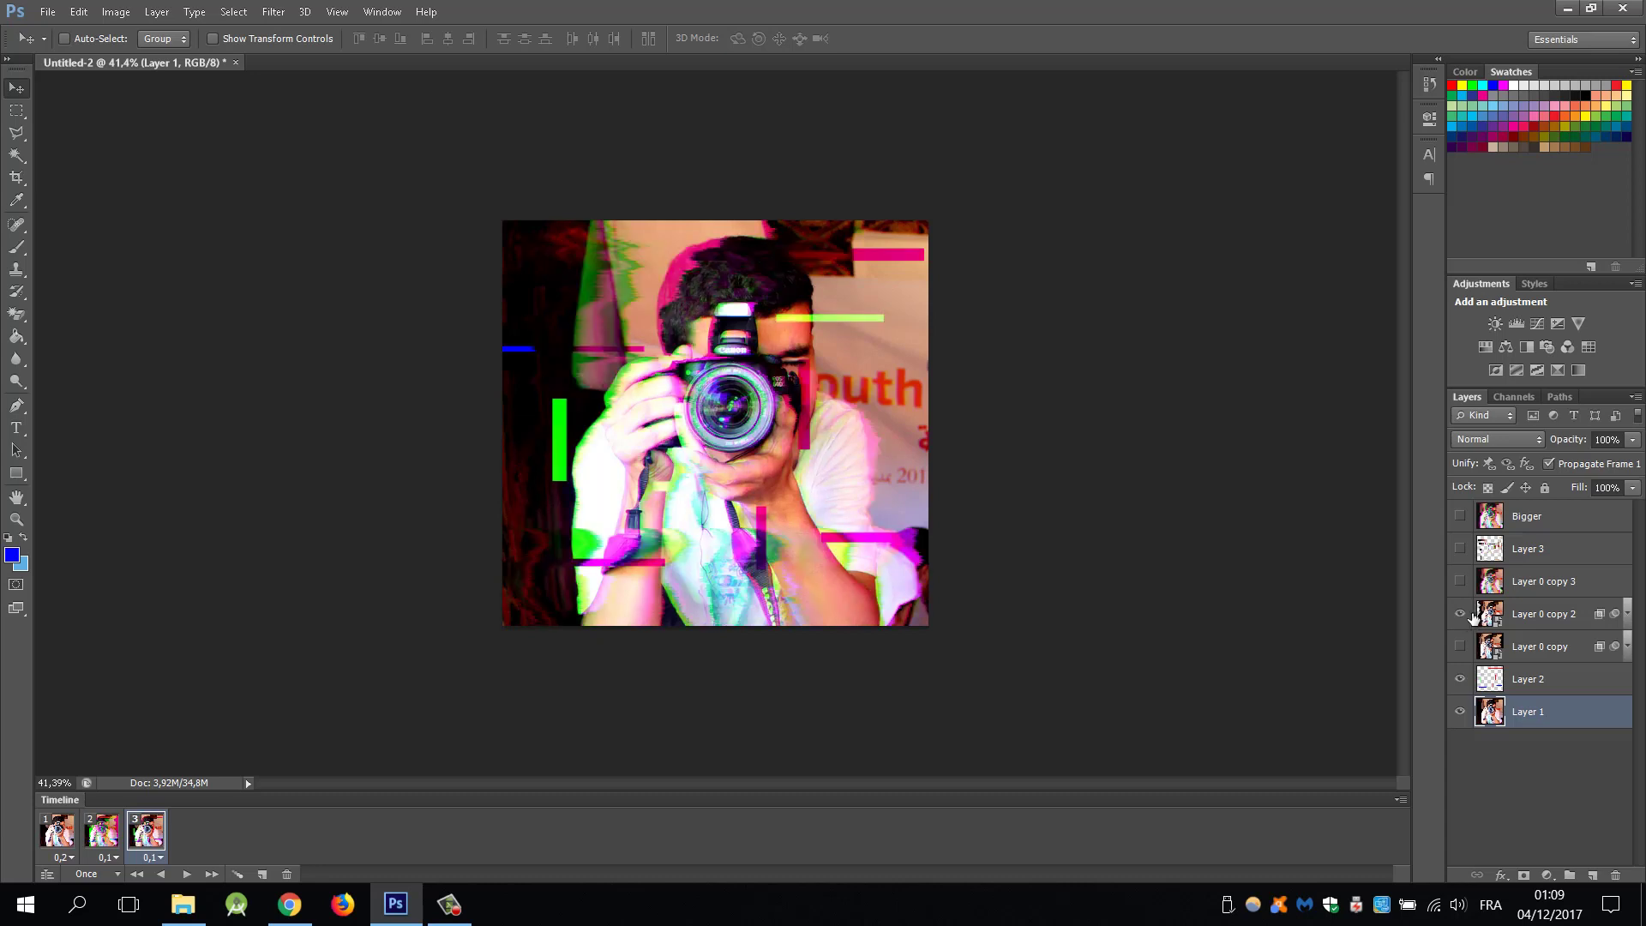
click(261, 873)
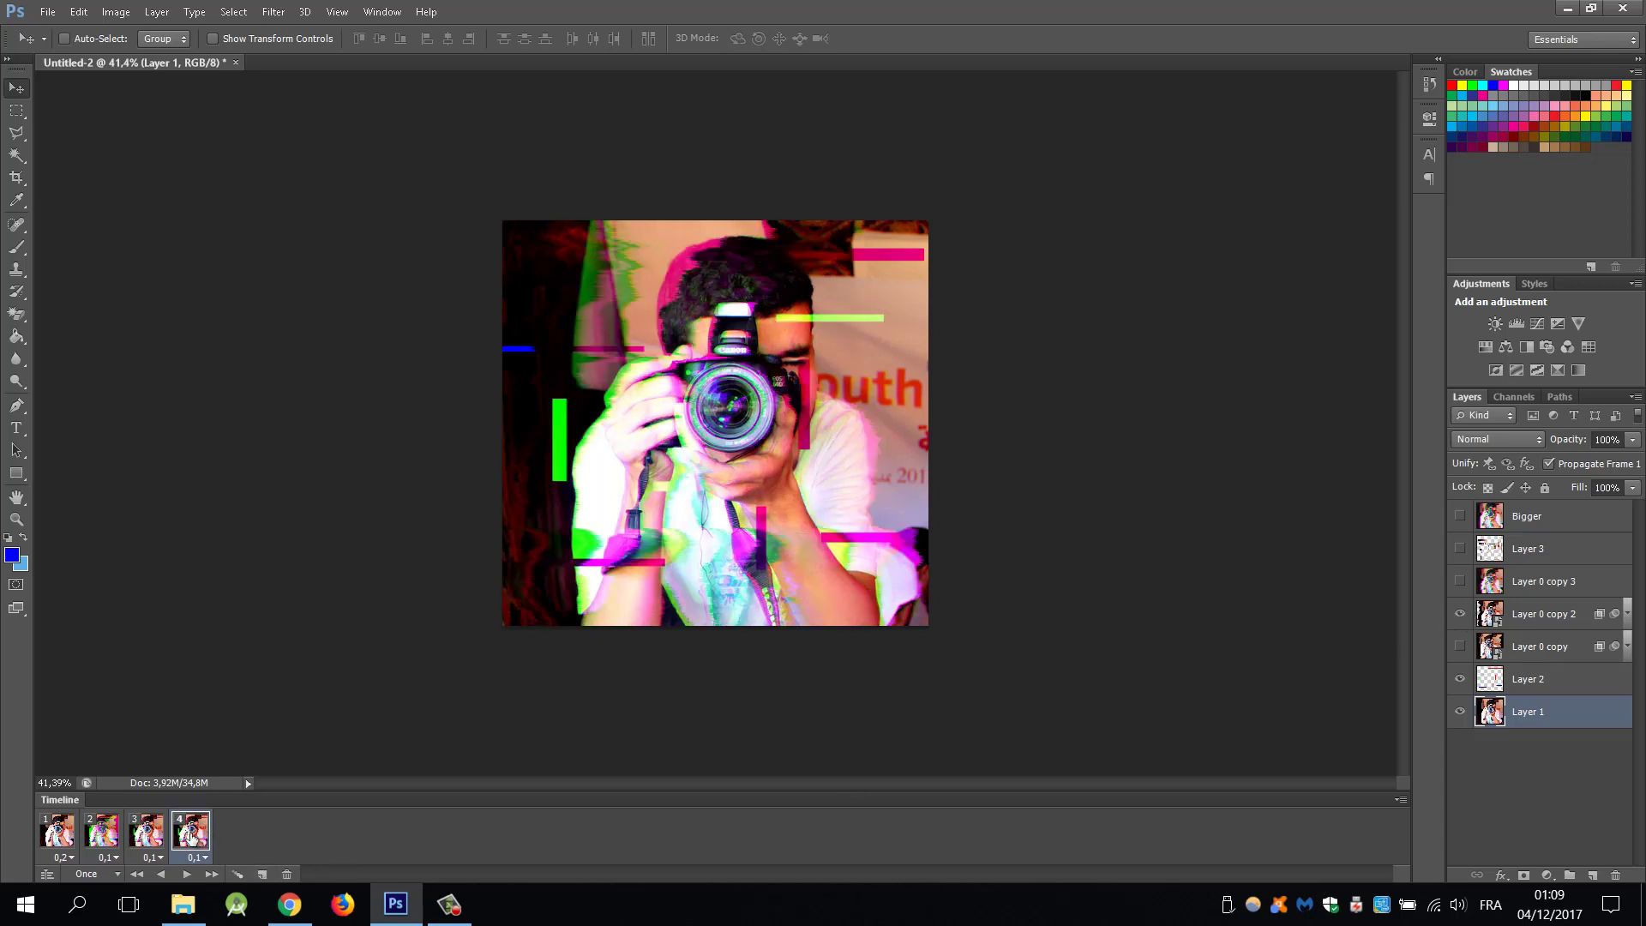
click(1461, 583)
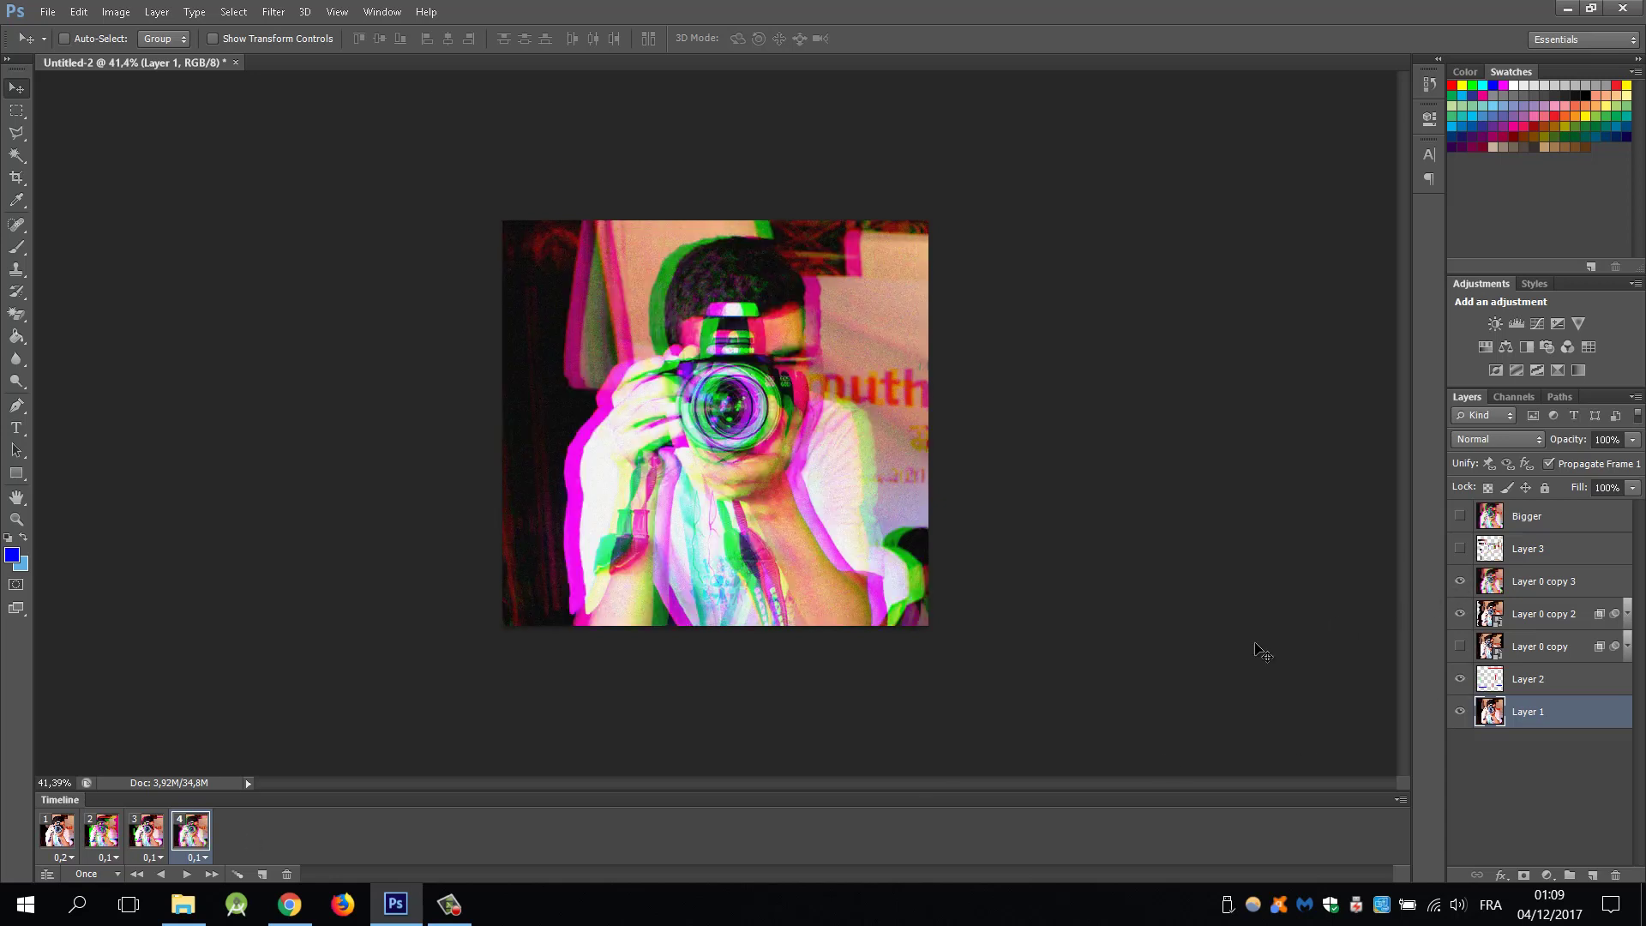
click(262, 874)
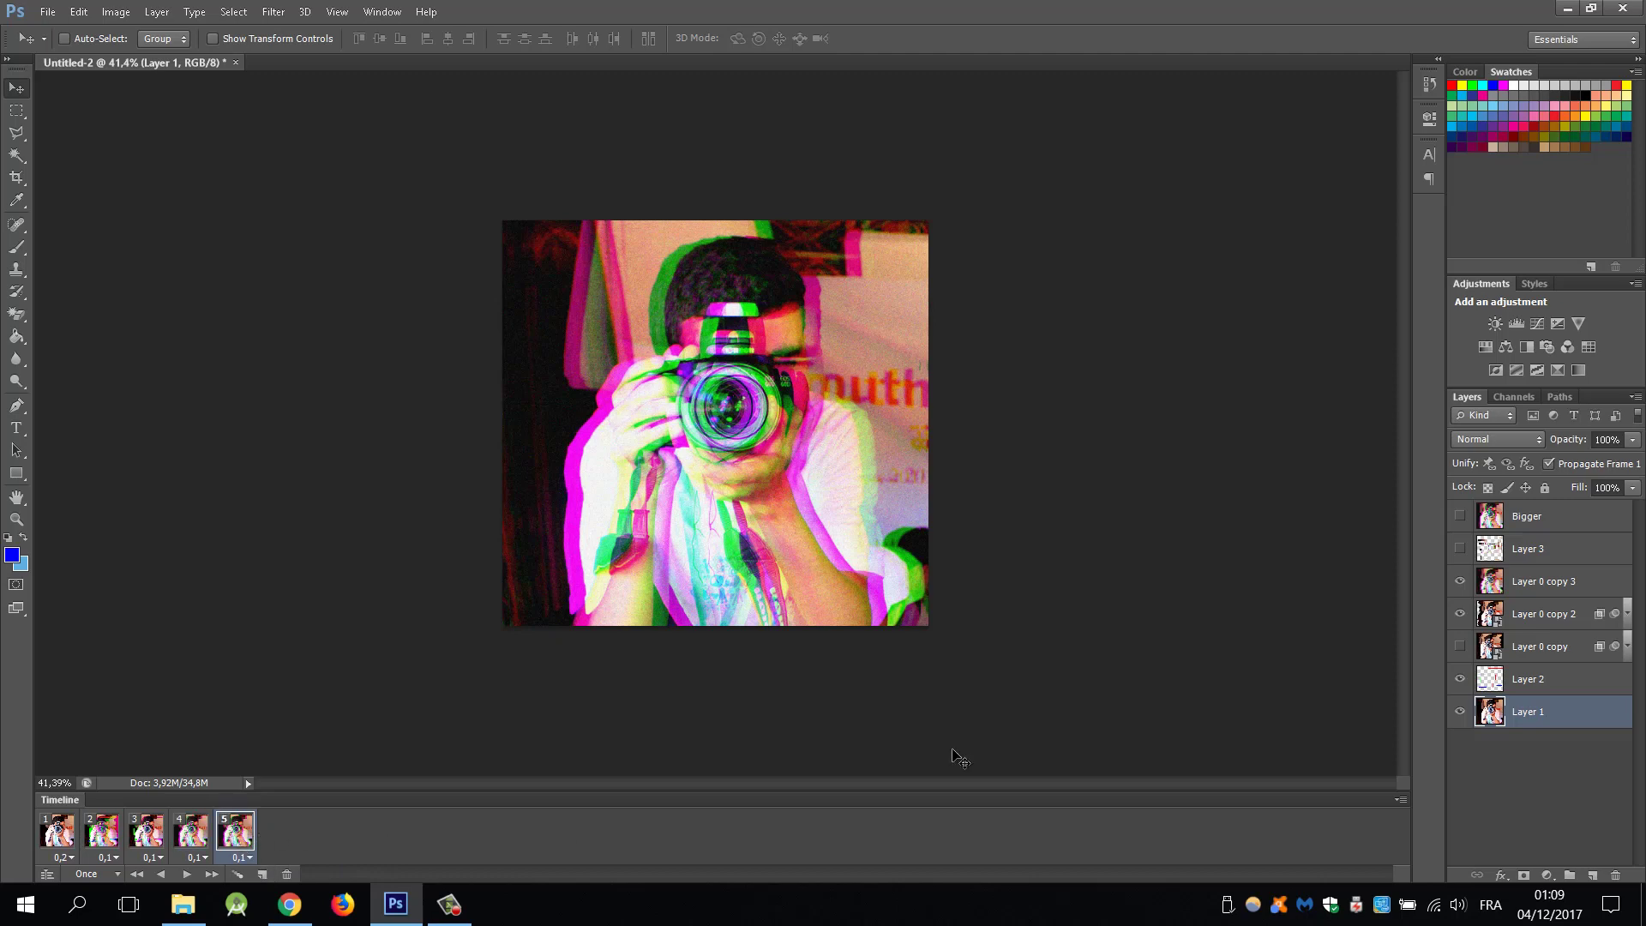
click(1457, 550)
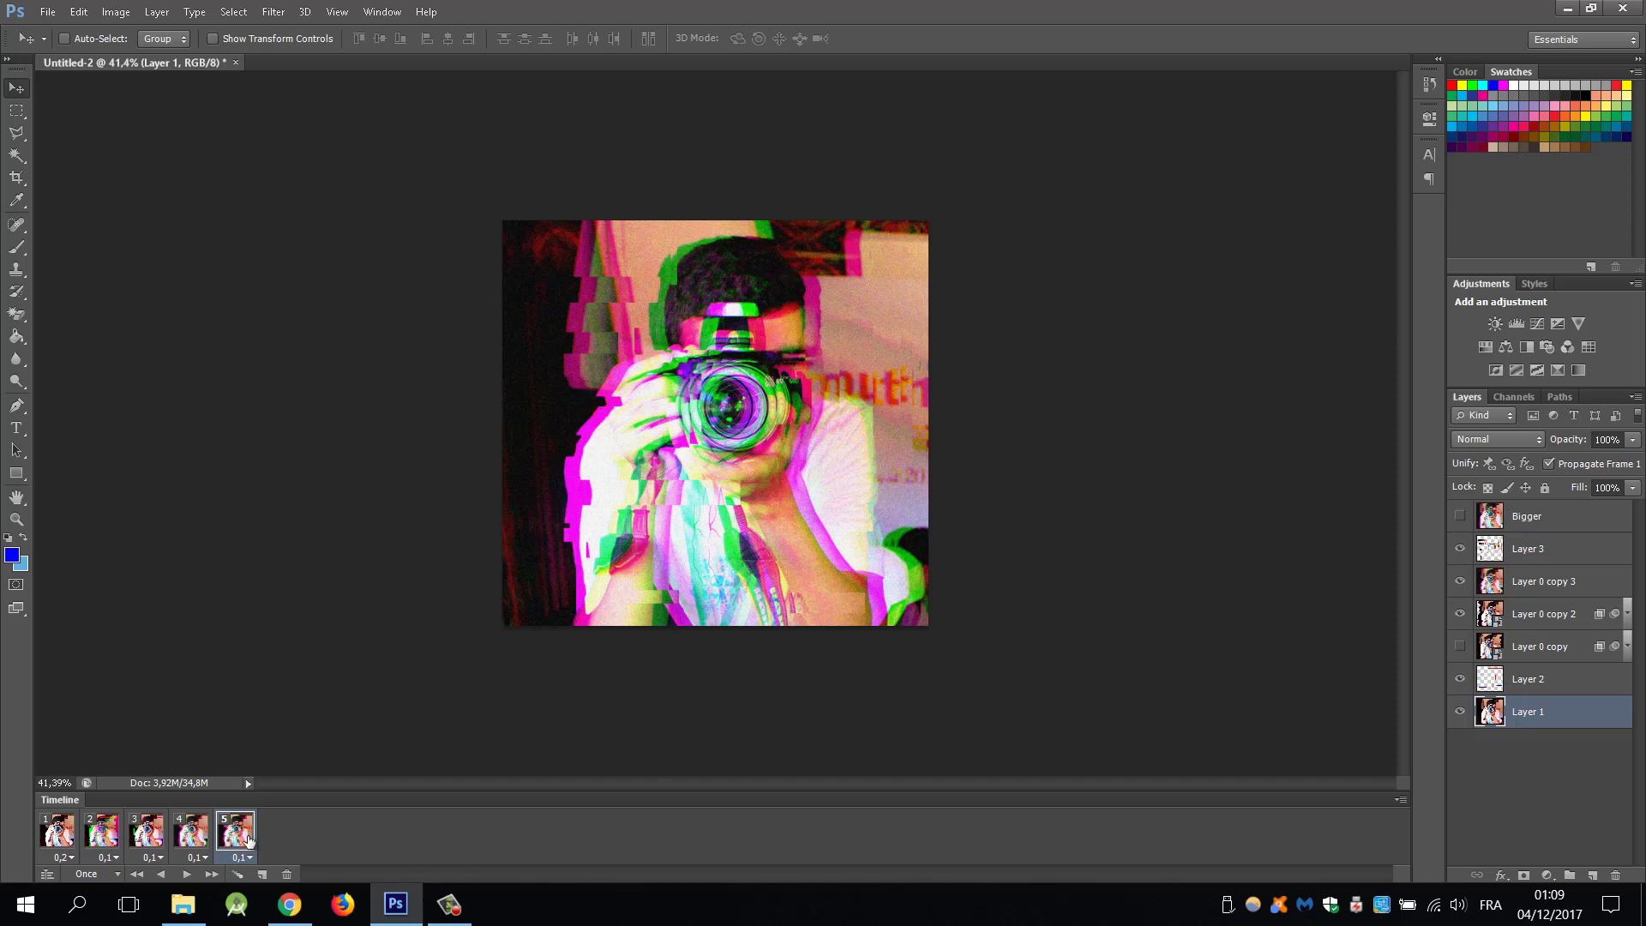
click(262, 875)
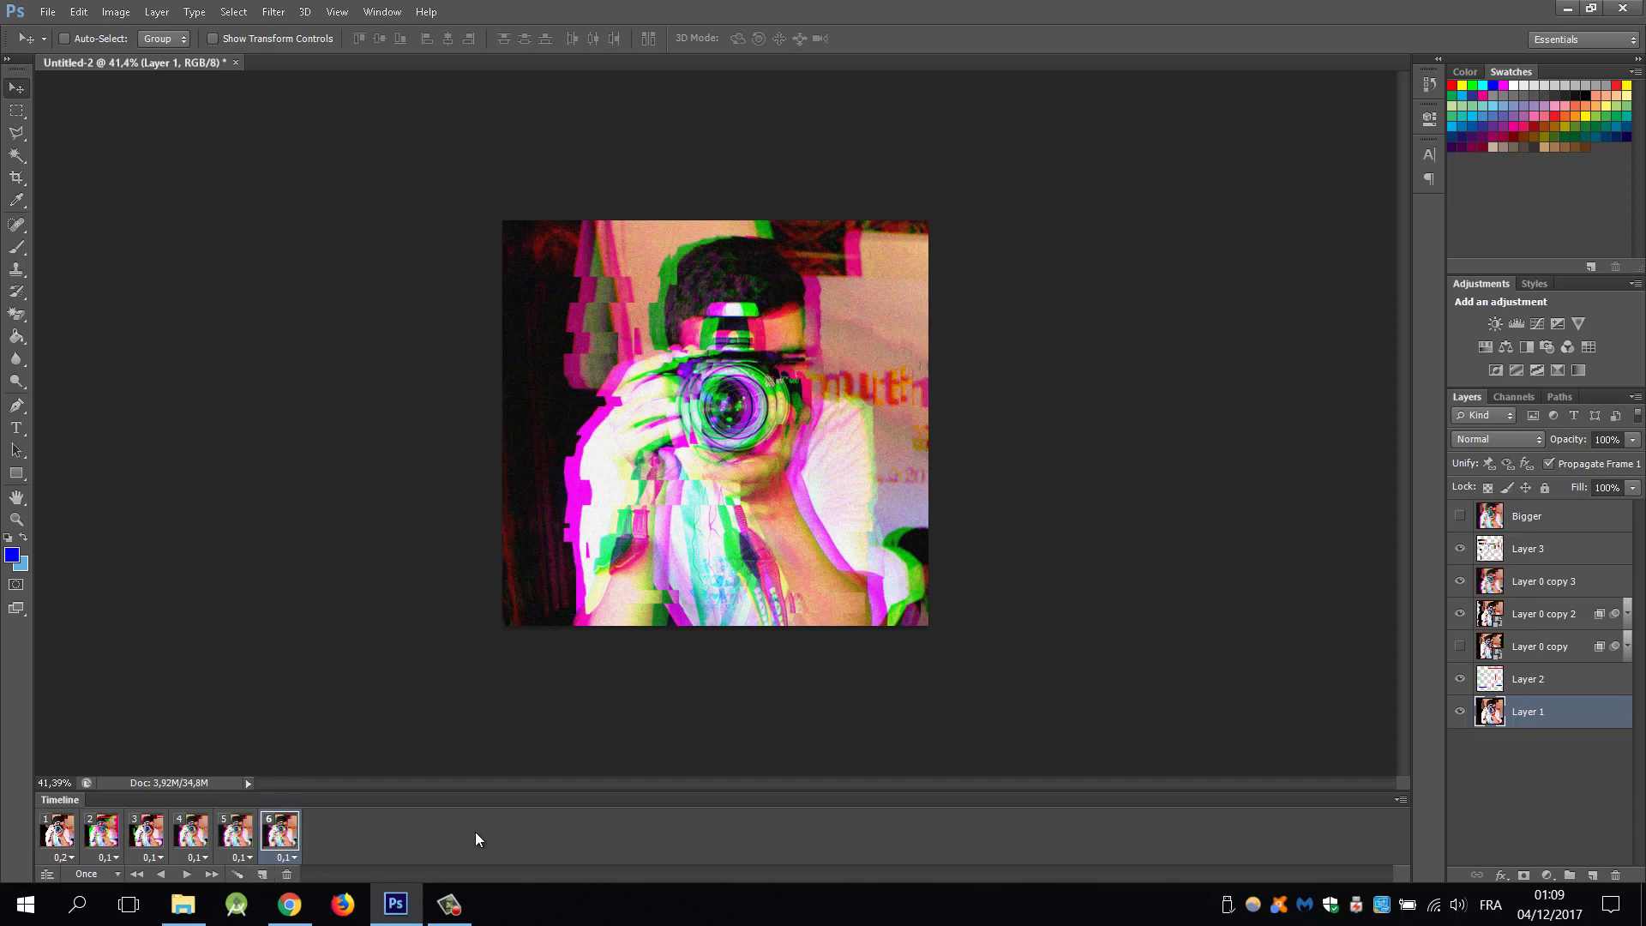
click(1459, 517)
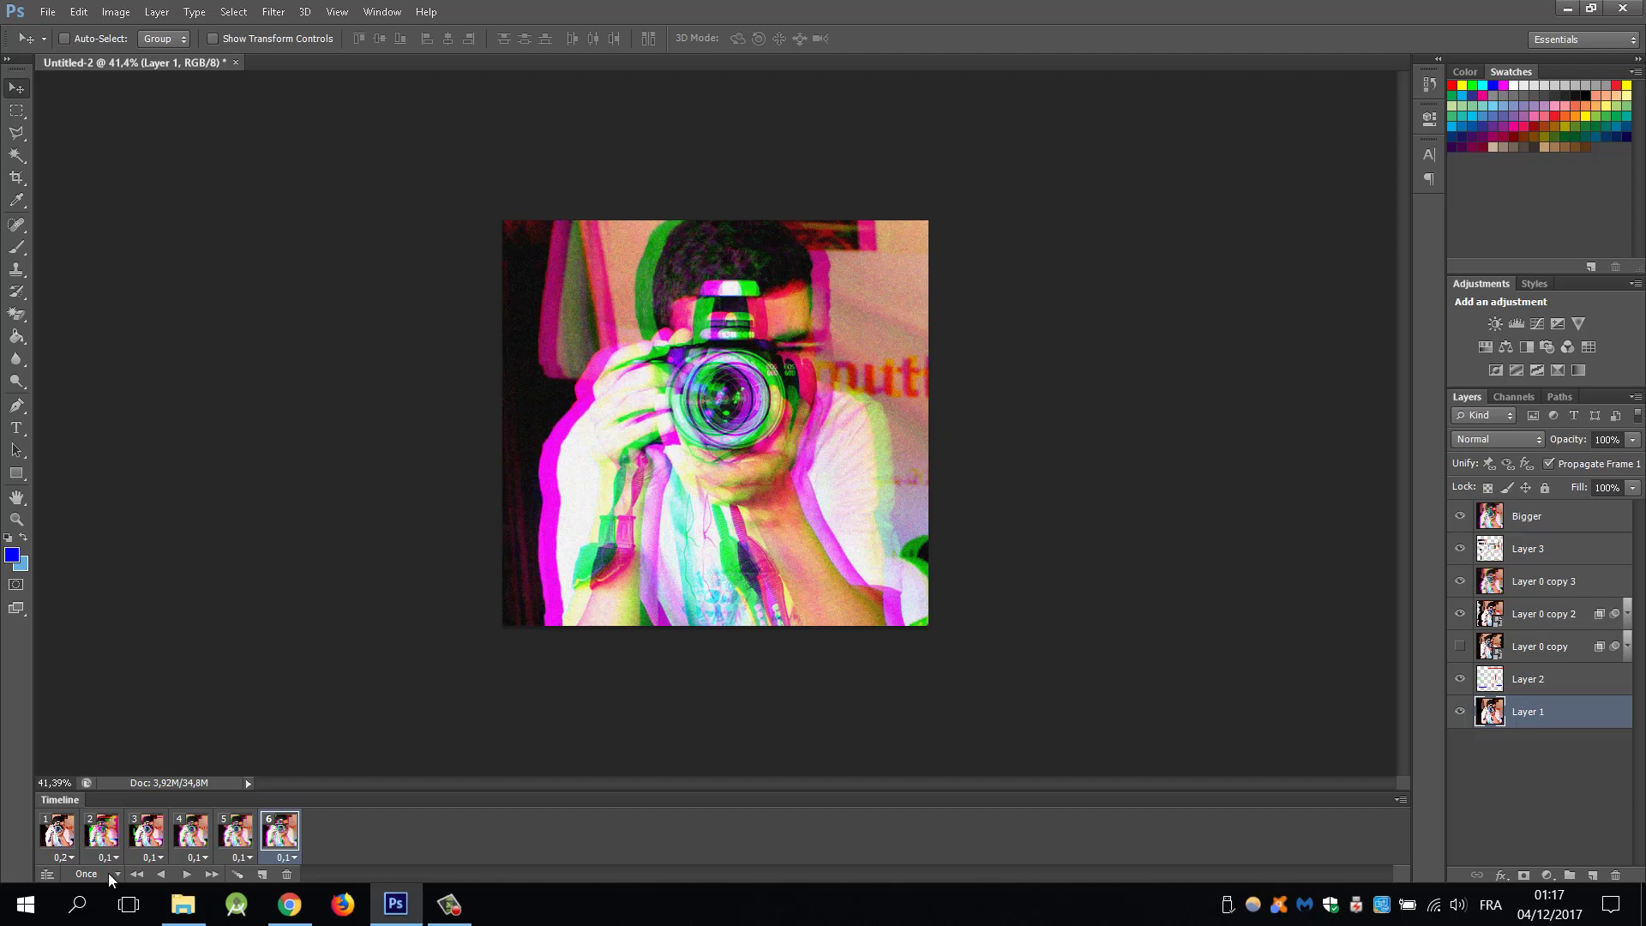
Set looping to Forever and play the six-frame animation from frame 1, then stop it
click(108, 873)
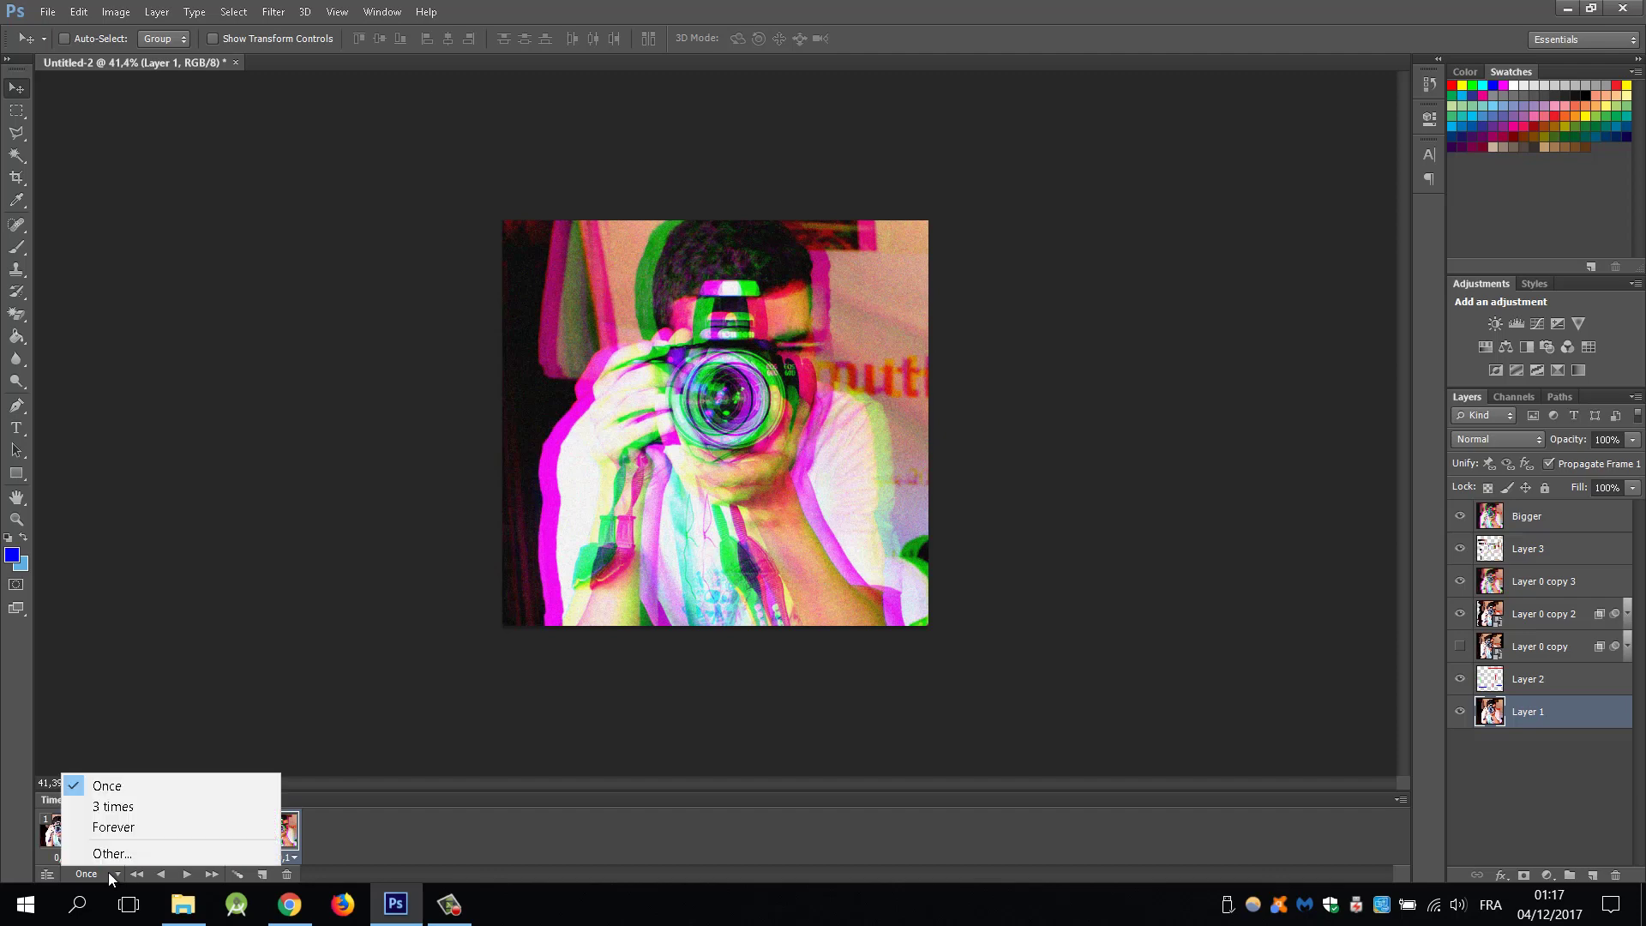
click(106, 826)
click(58, 836)
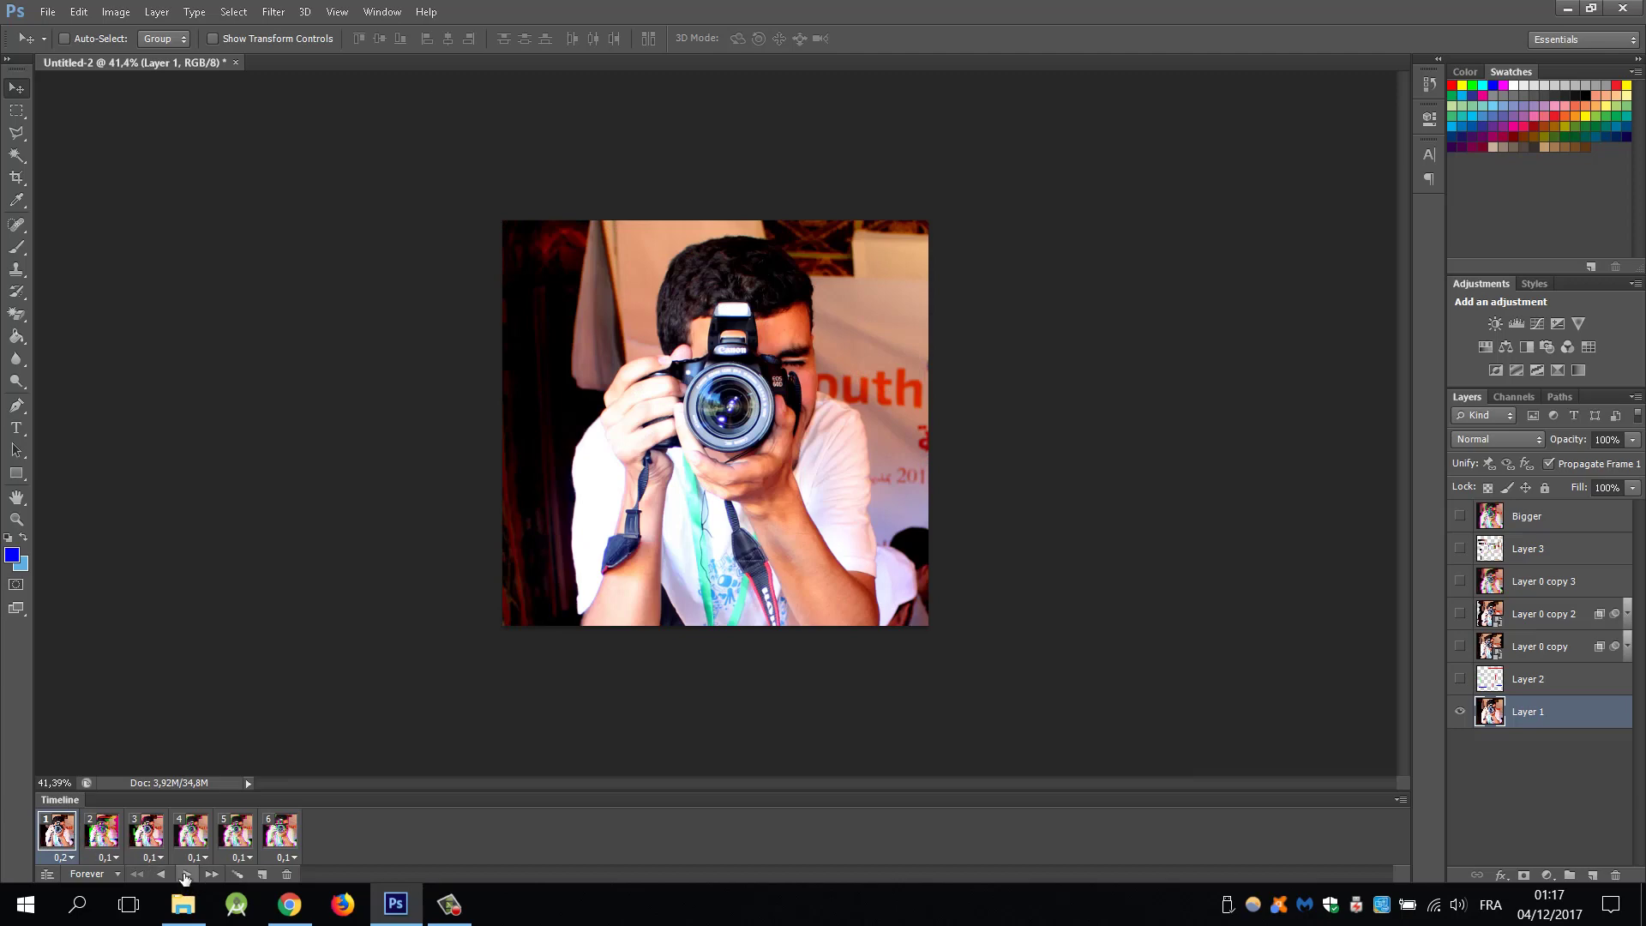
click(185, 874)
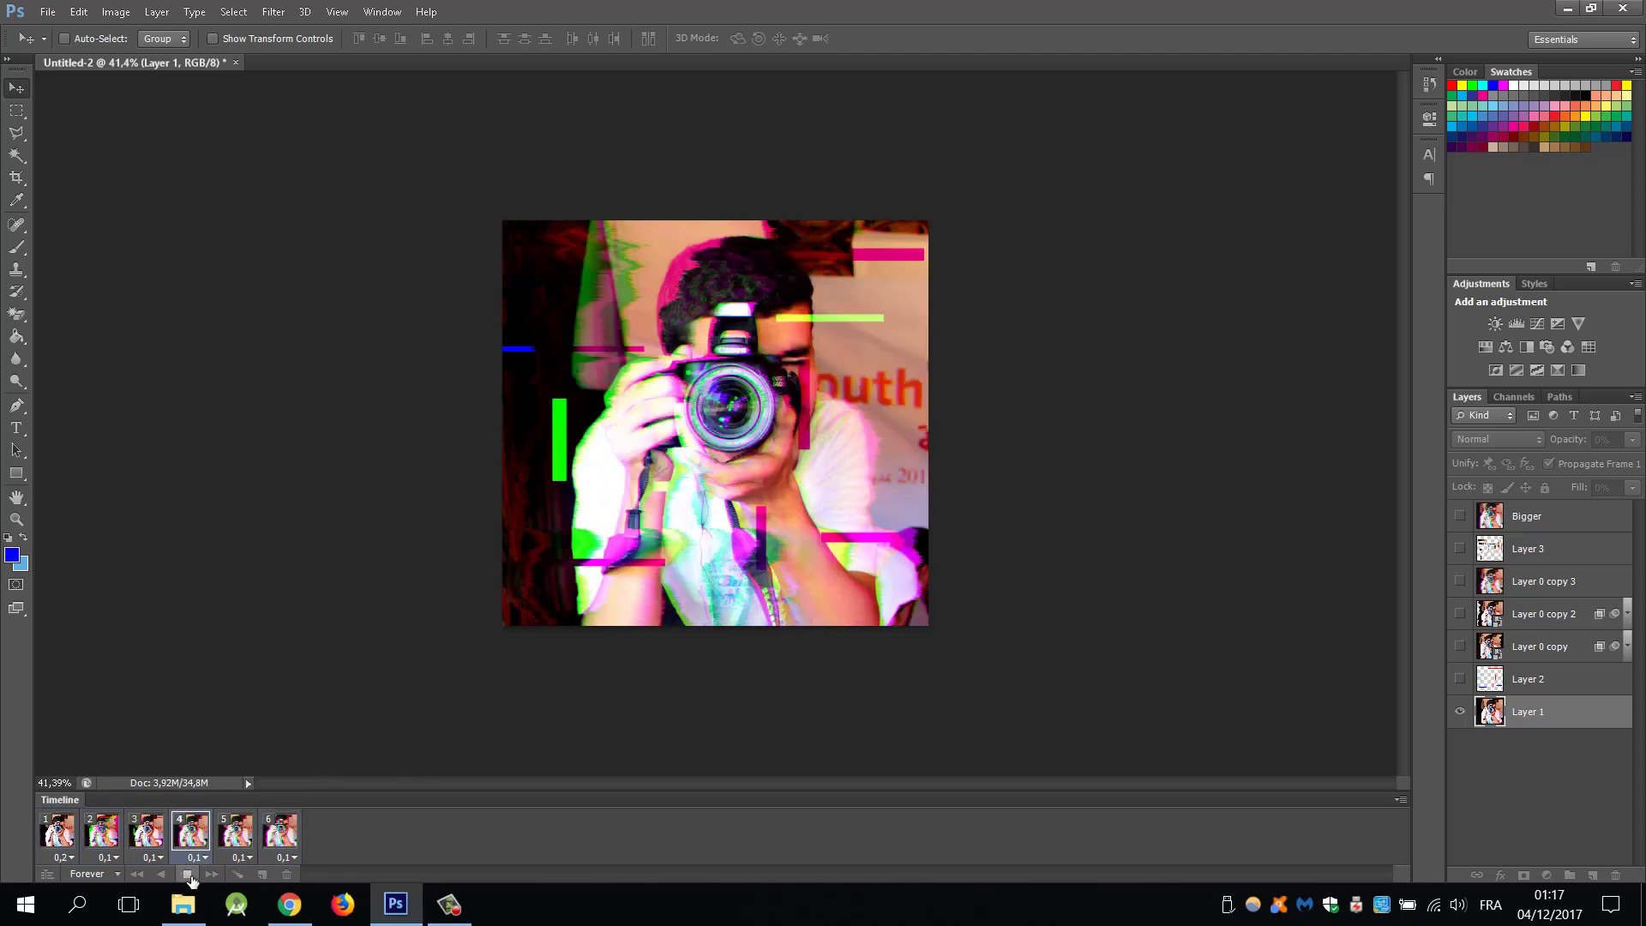
click(188, 875)
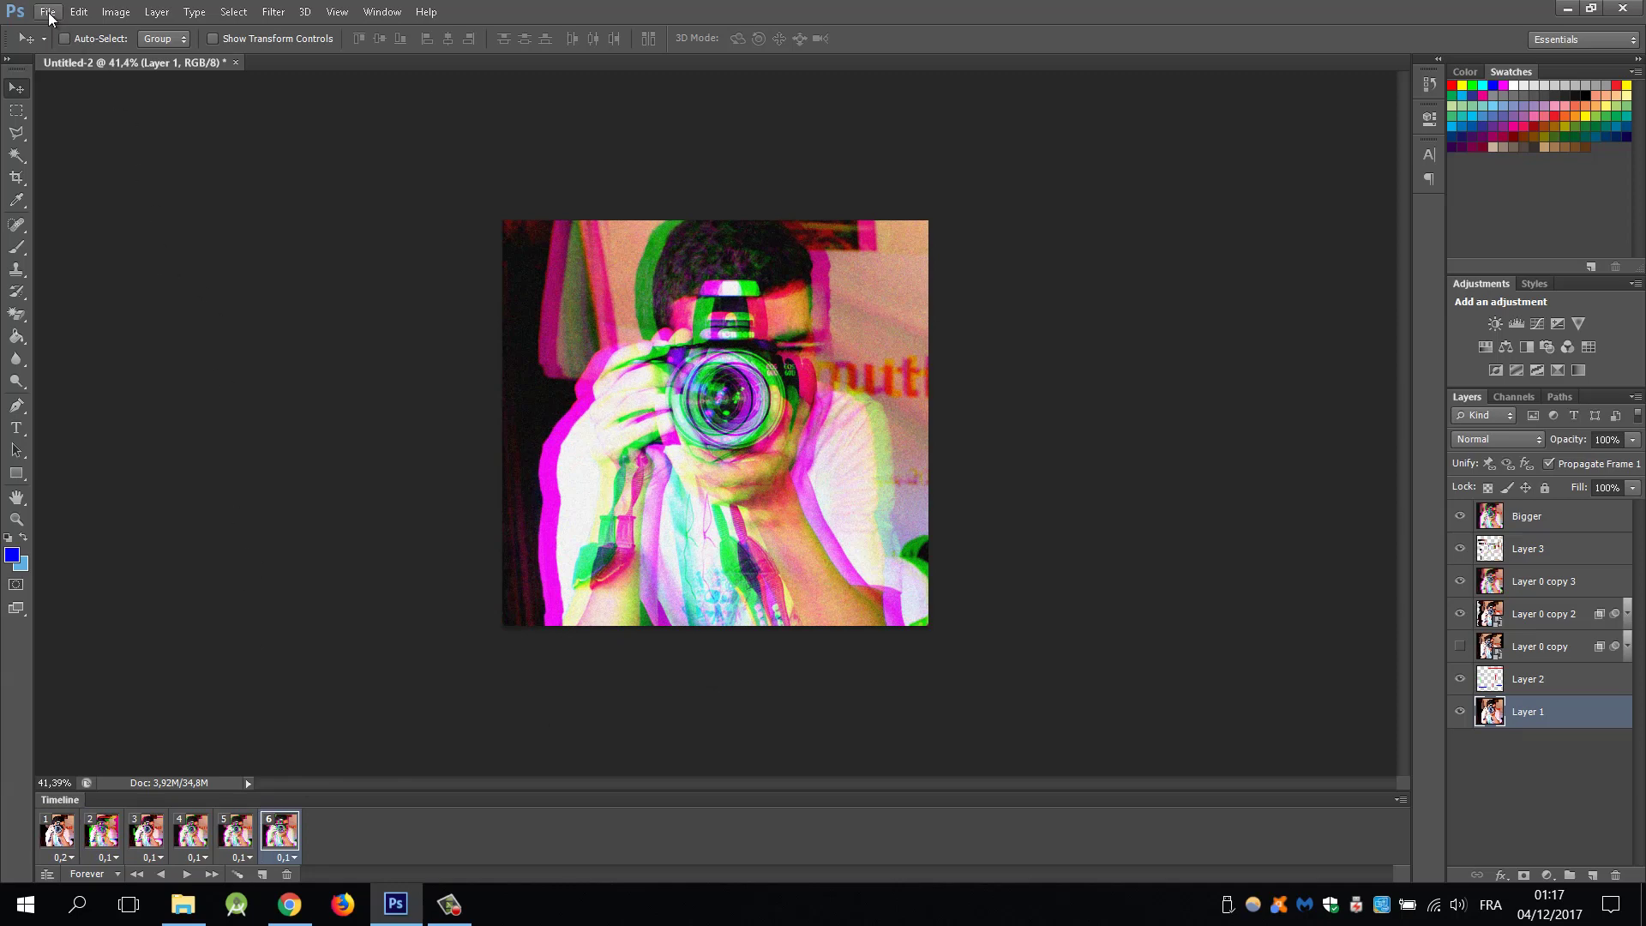
Open Save for Web, fit the preview in view, and scale the output to 50% (600 × 571 px)
click(48, 12)
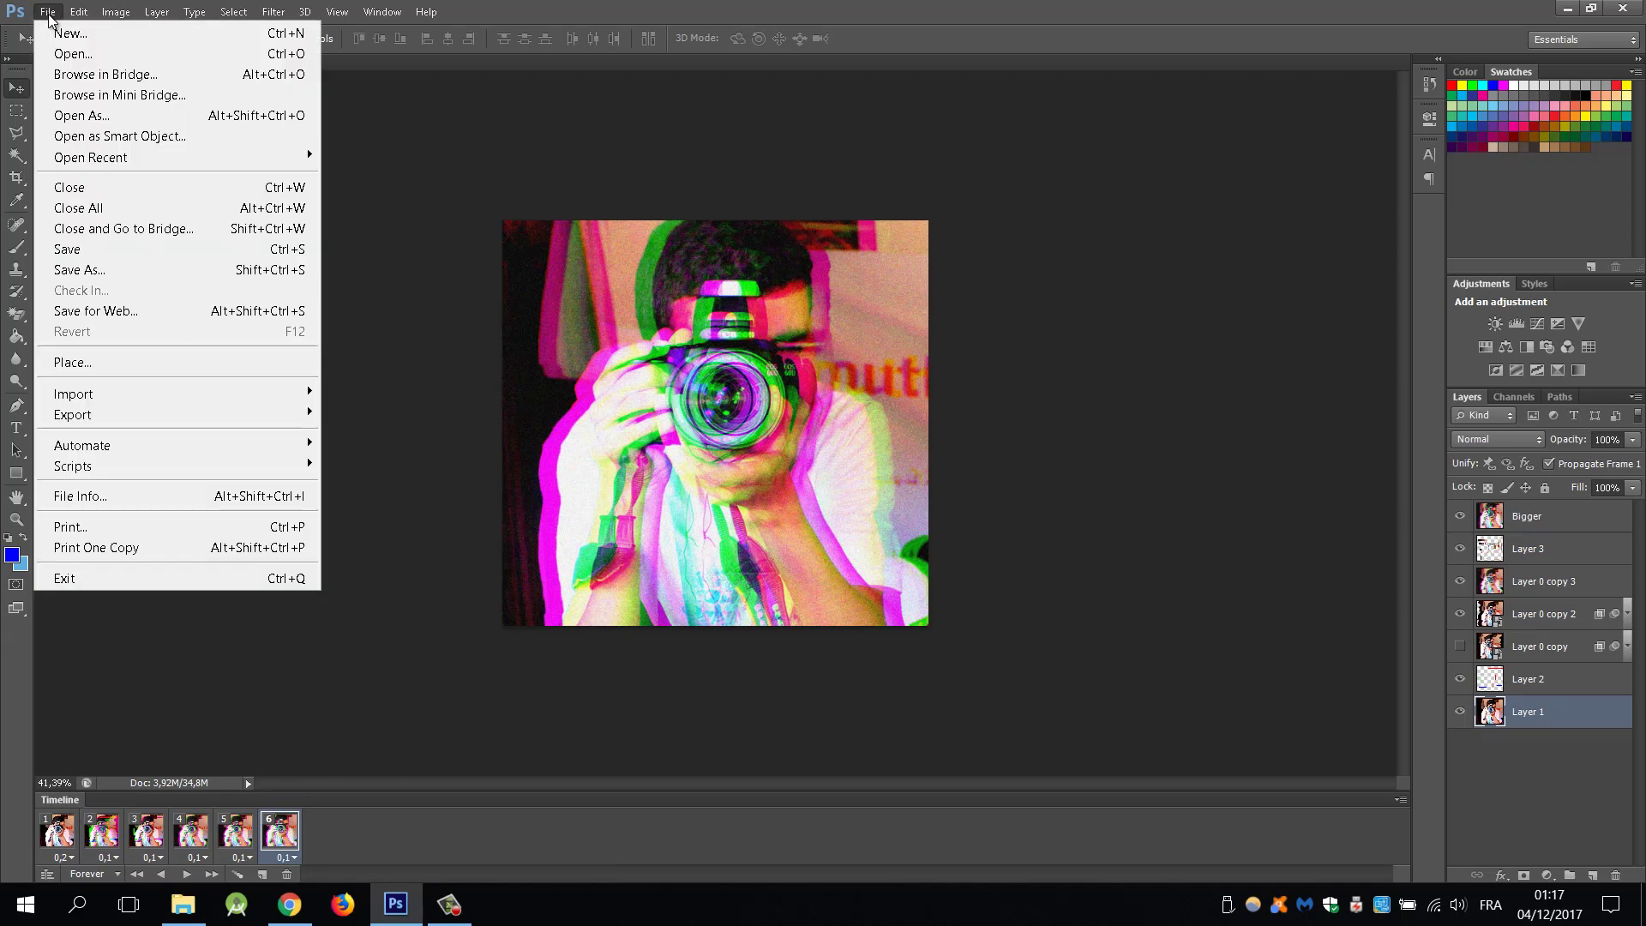
click(89, 313)
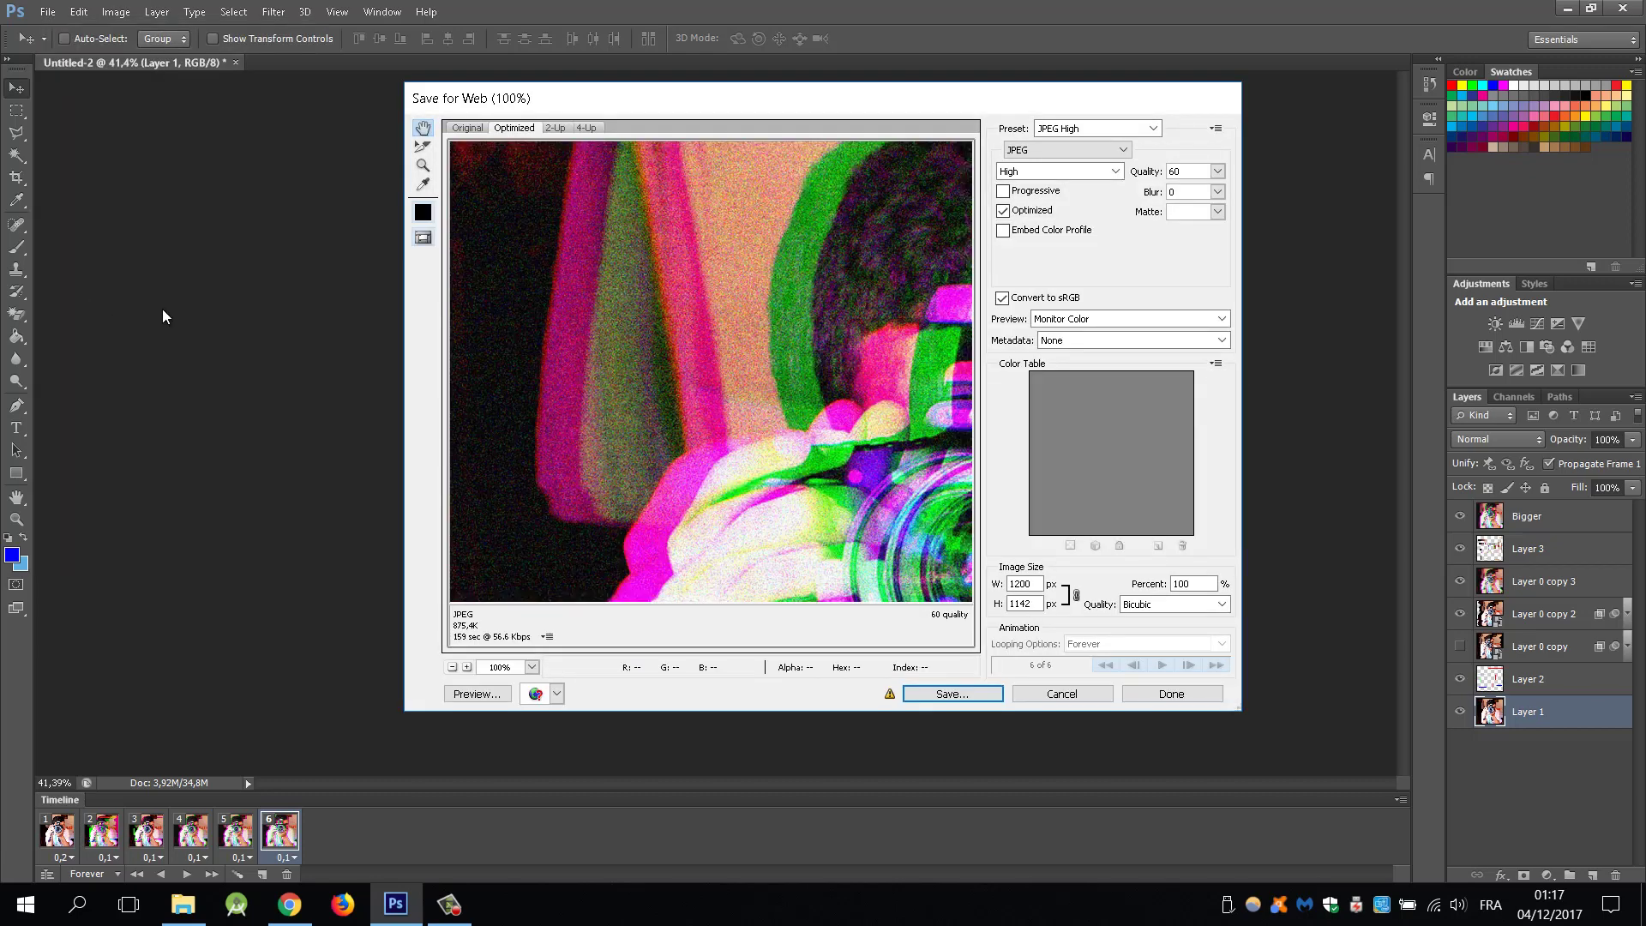
click(532, 667)
click(535, 667)
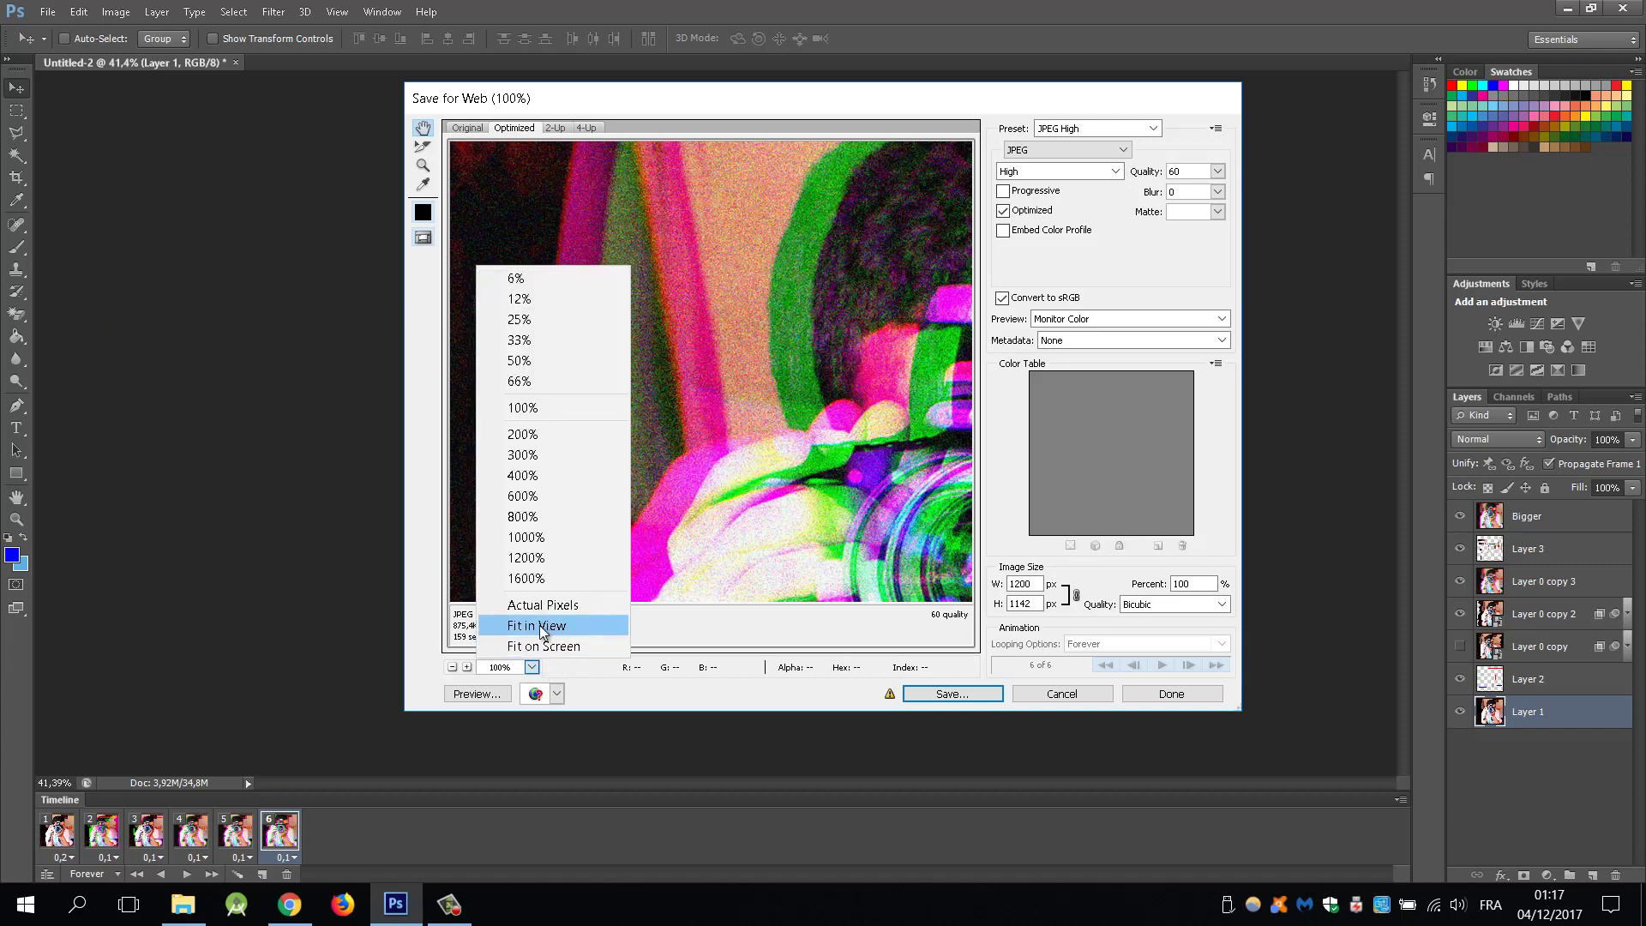
click(543, 628)
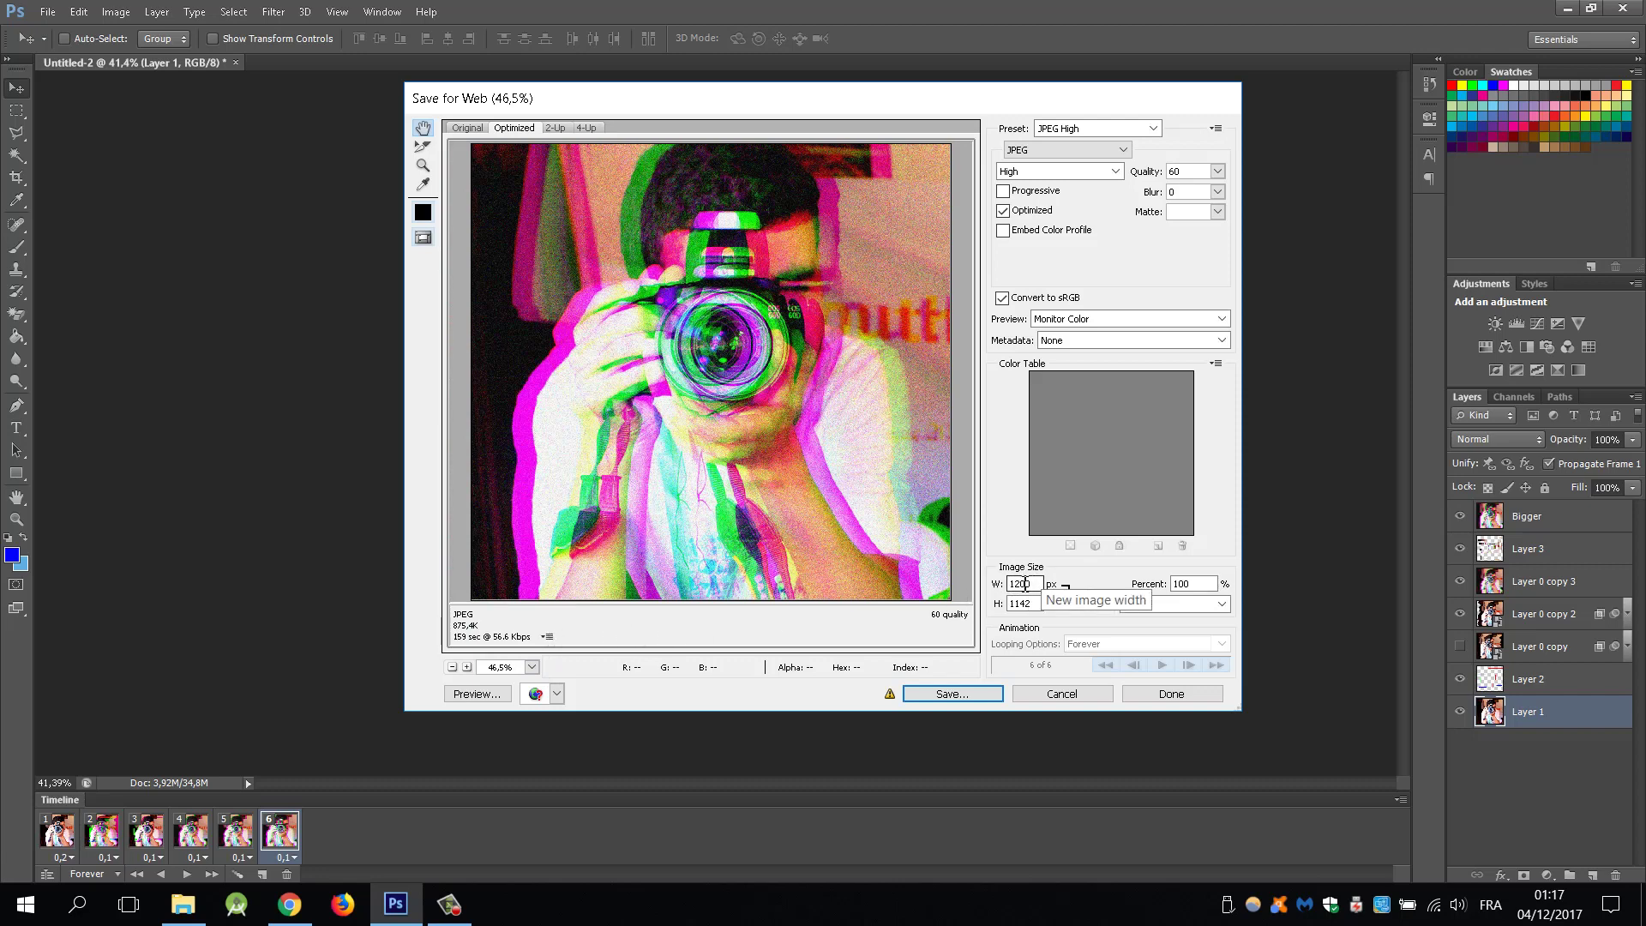
double_click(1187, 584)
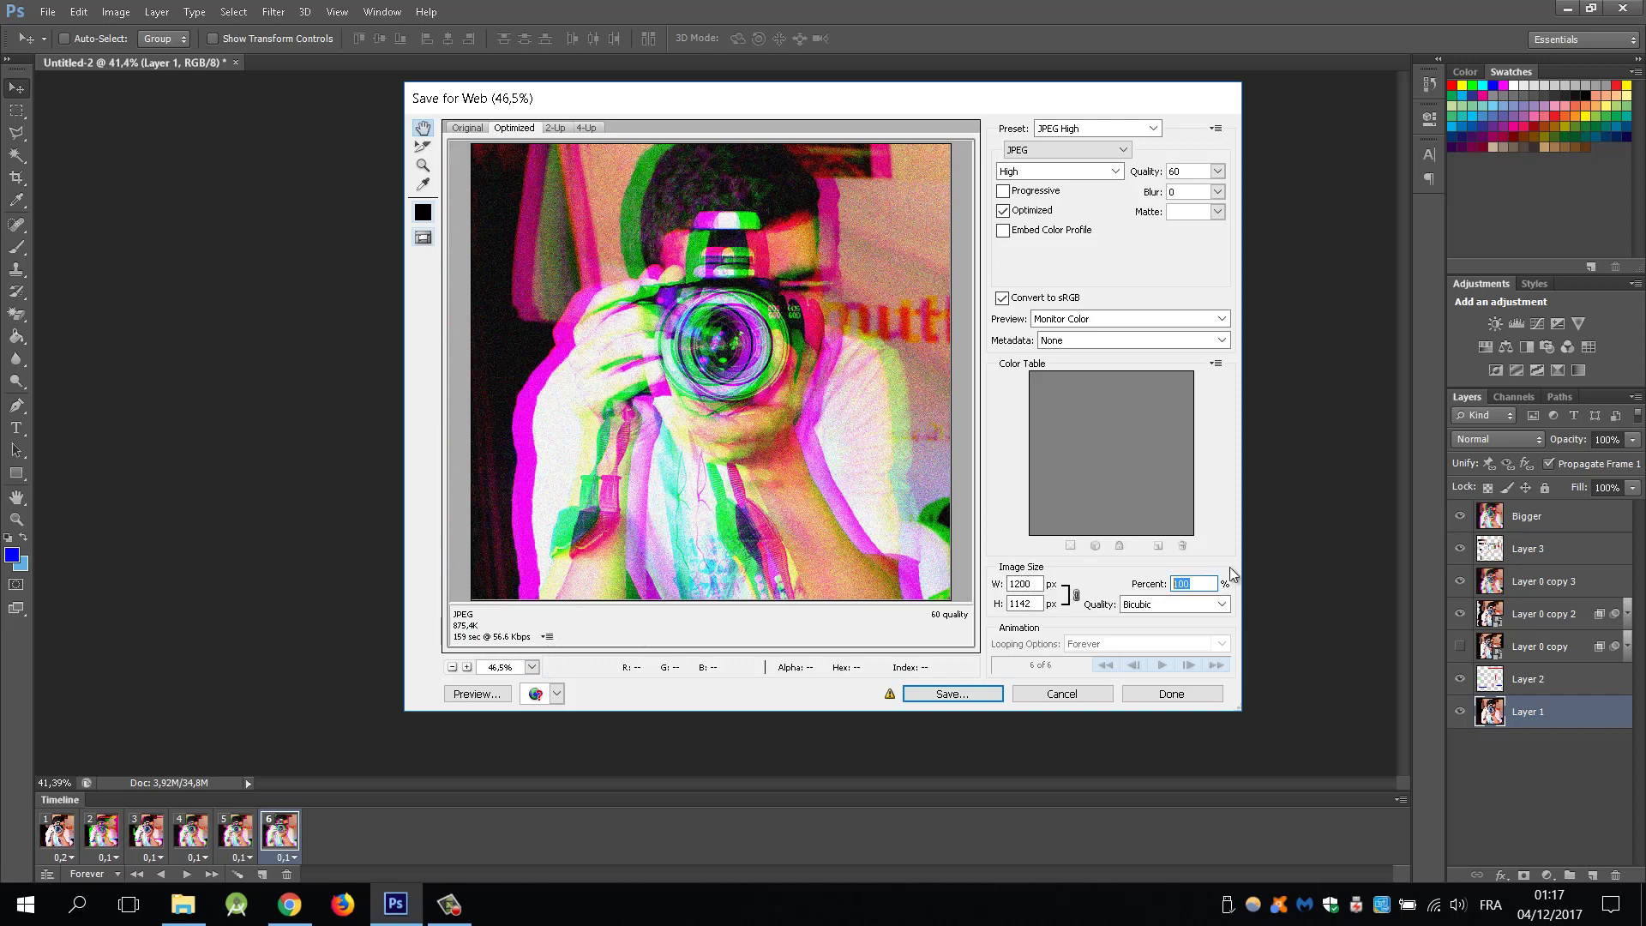
text(50)
click(1101, 127)
click(1102, 128)
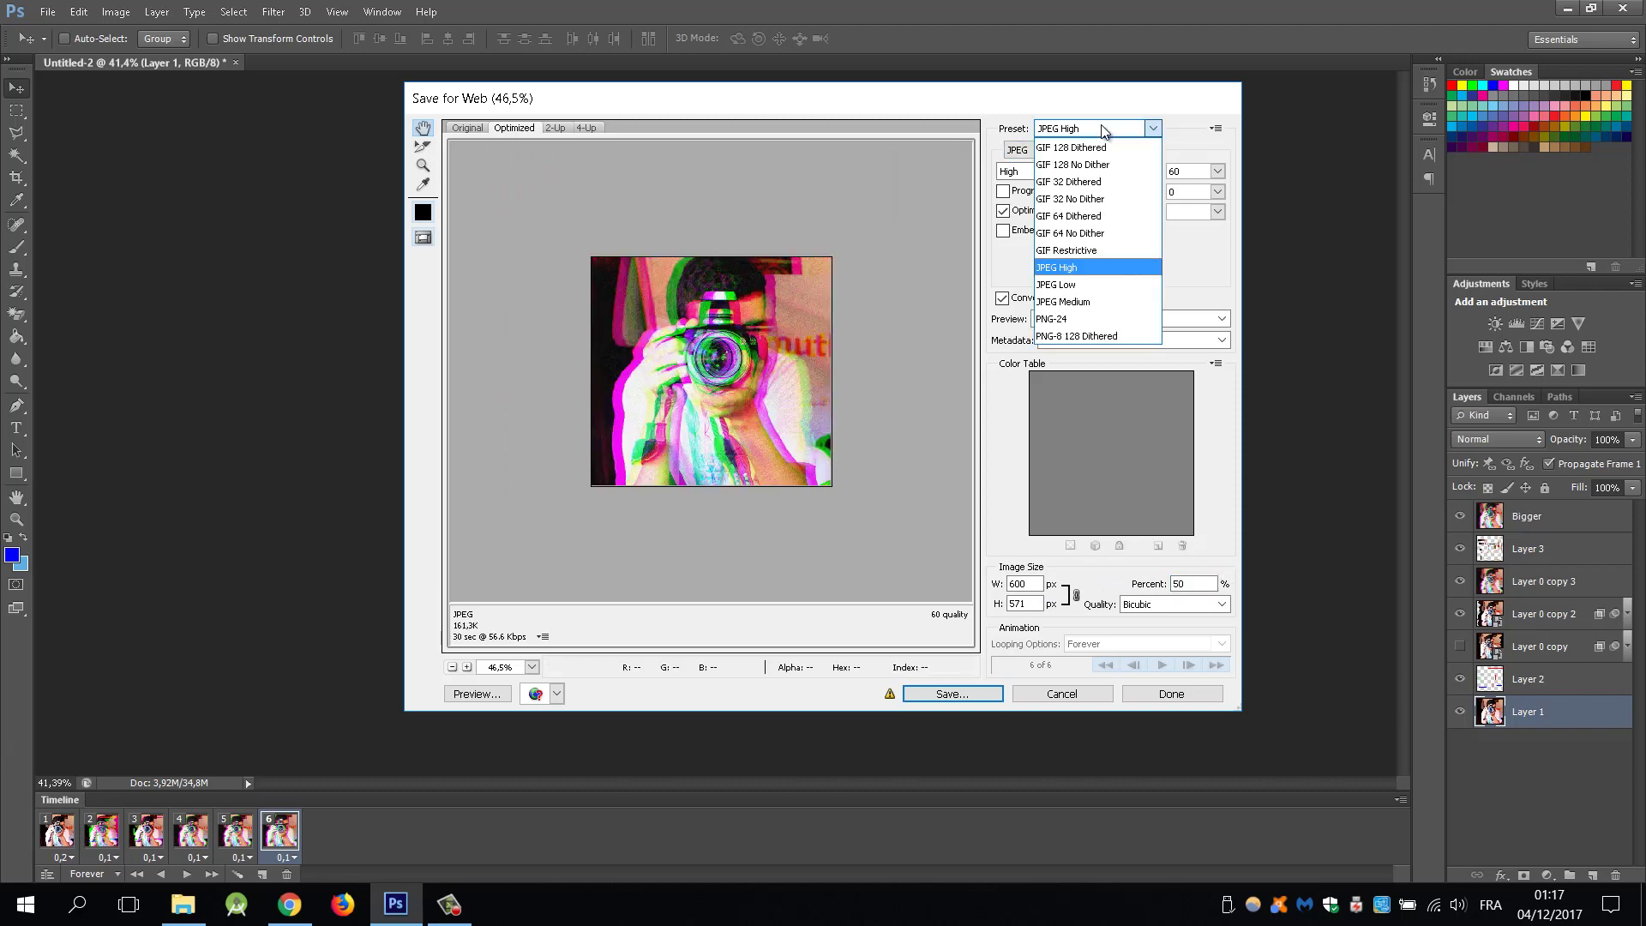
Apply the GIF 128 No Dither preset with Transparency off, Lossy 20 and Matte None
click(1076, 164)
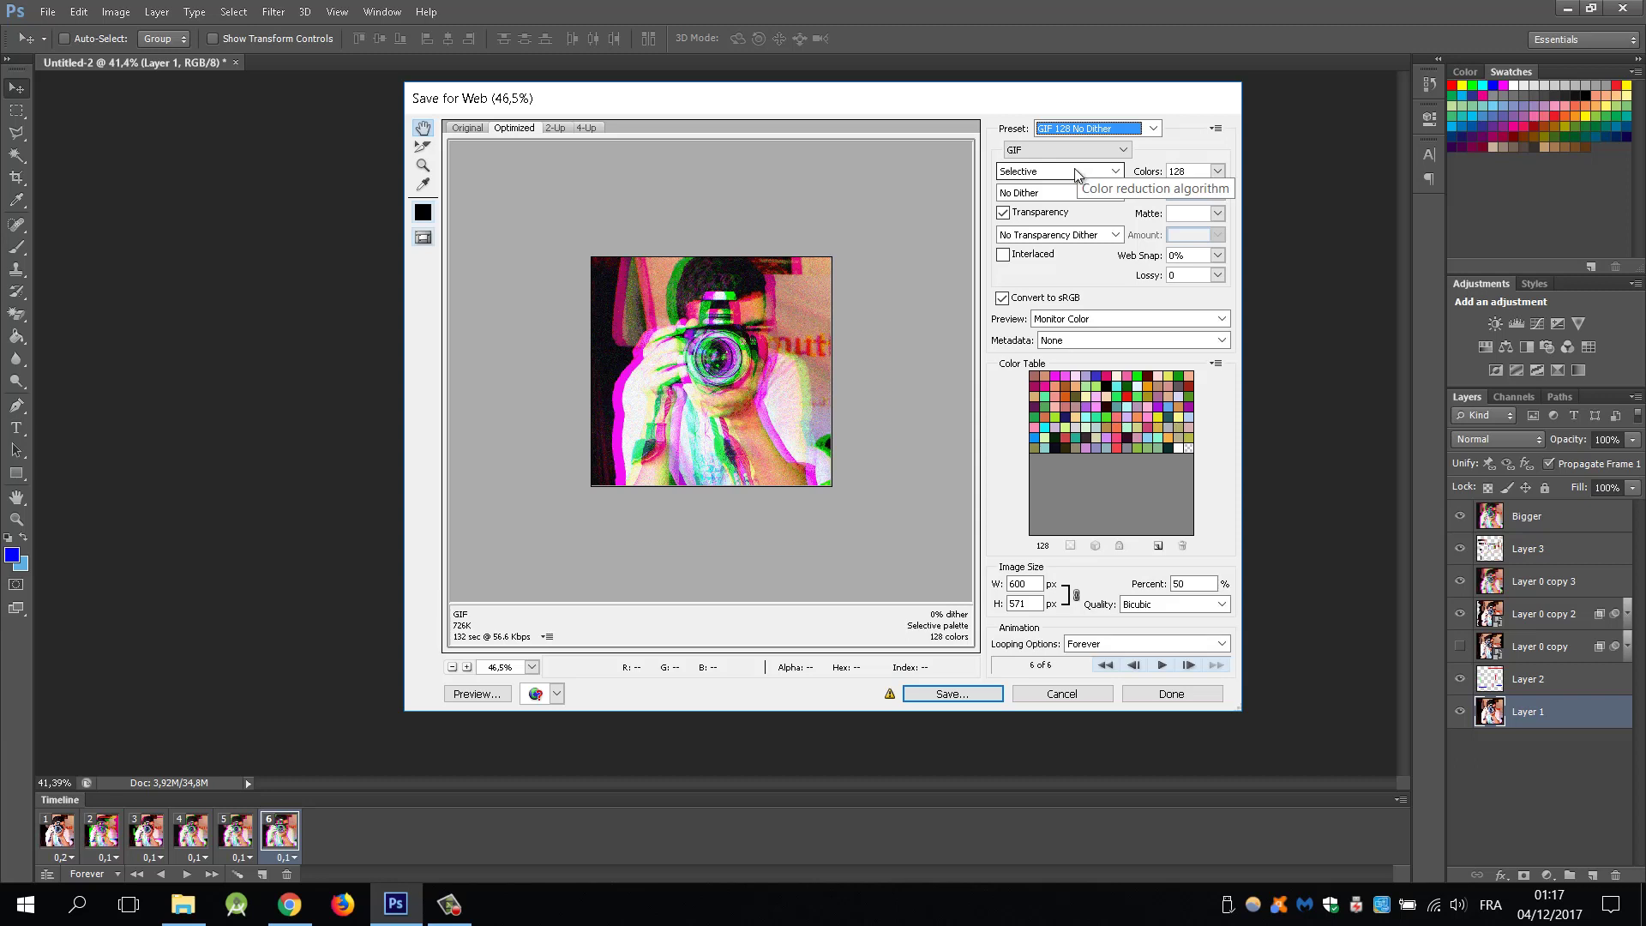
click(1004, 213)
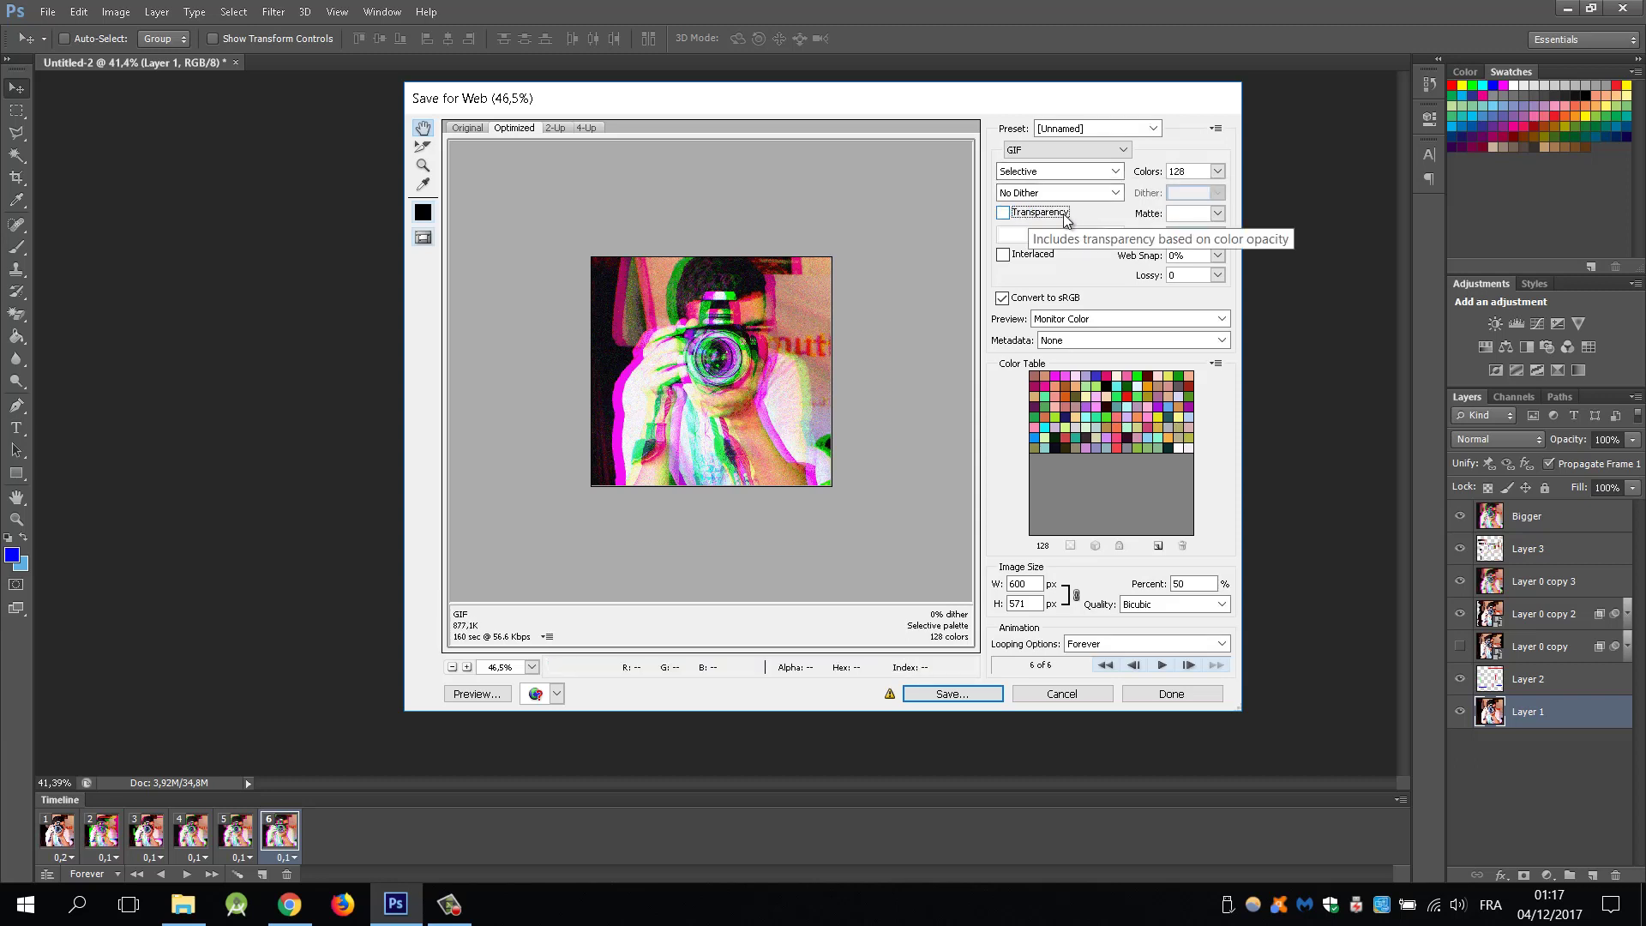
click(1191, 276)
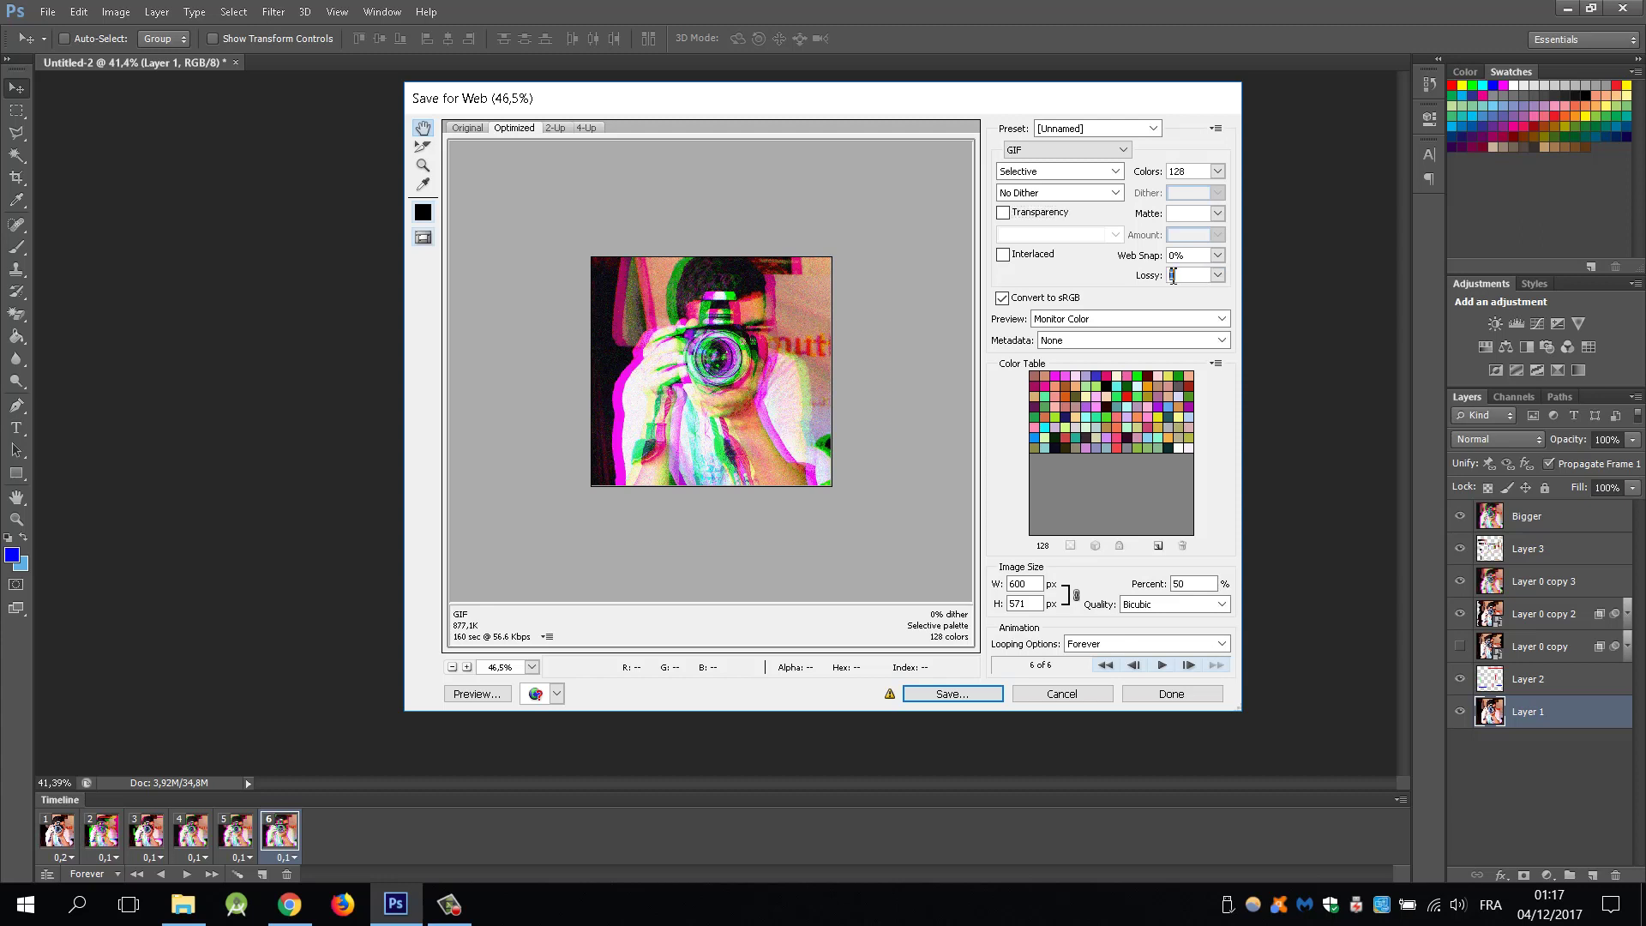
text(2)
text(0)
click(1216, 214)
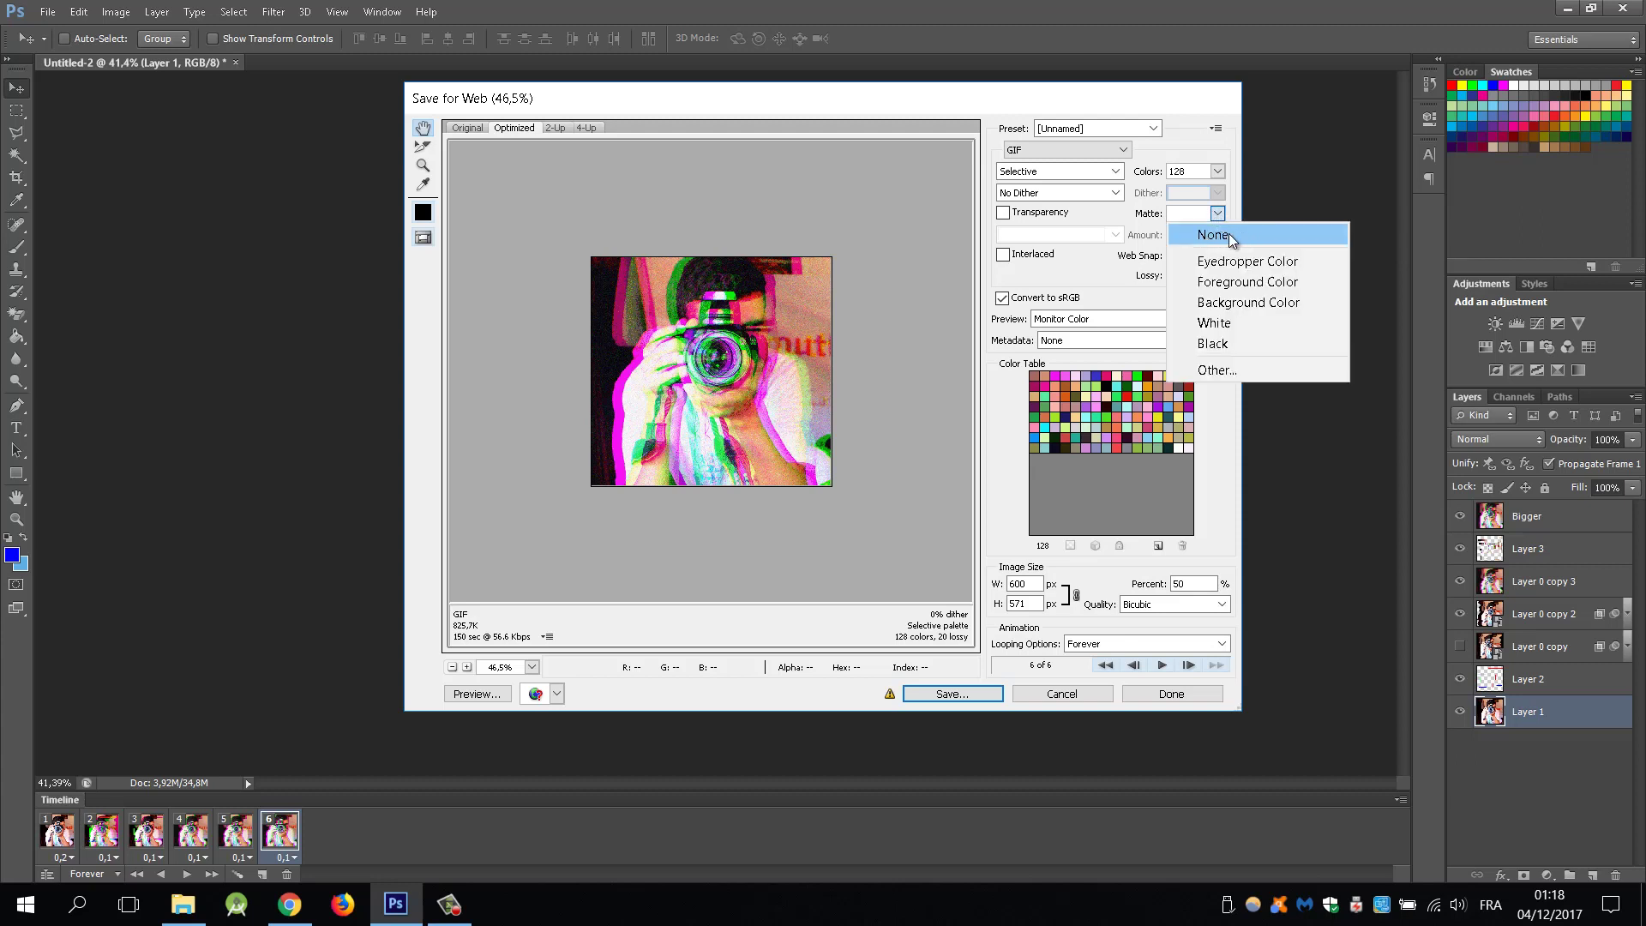
click(1232, 238)
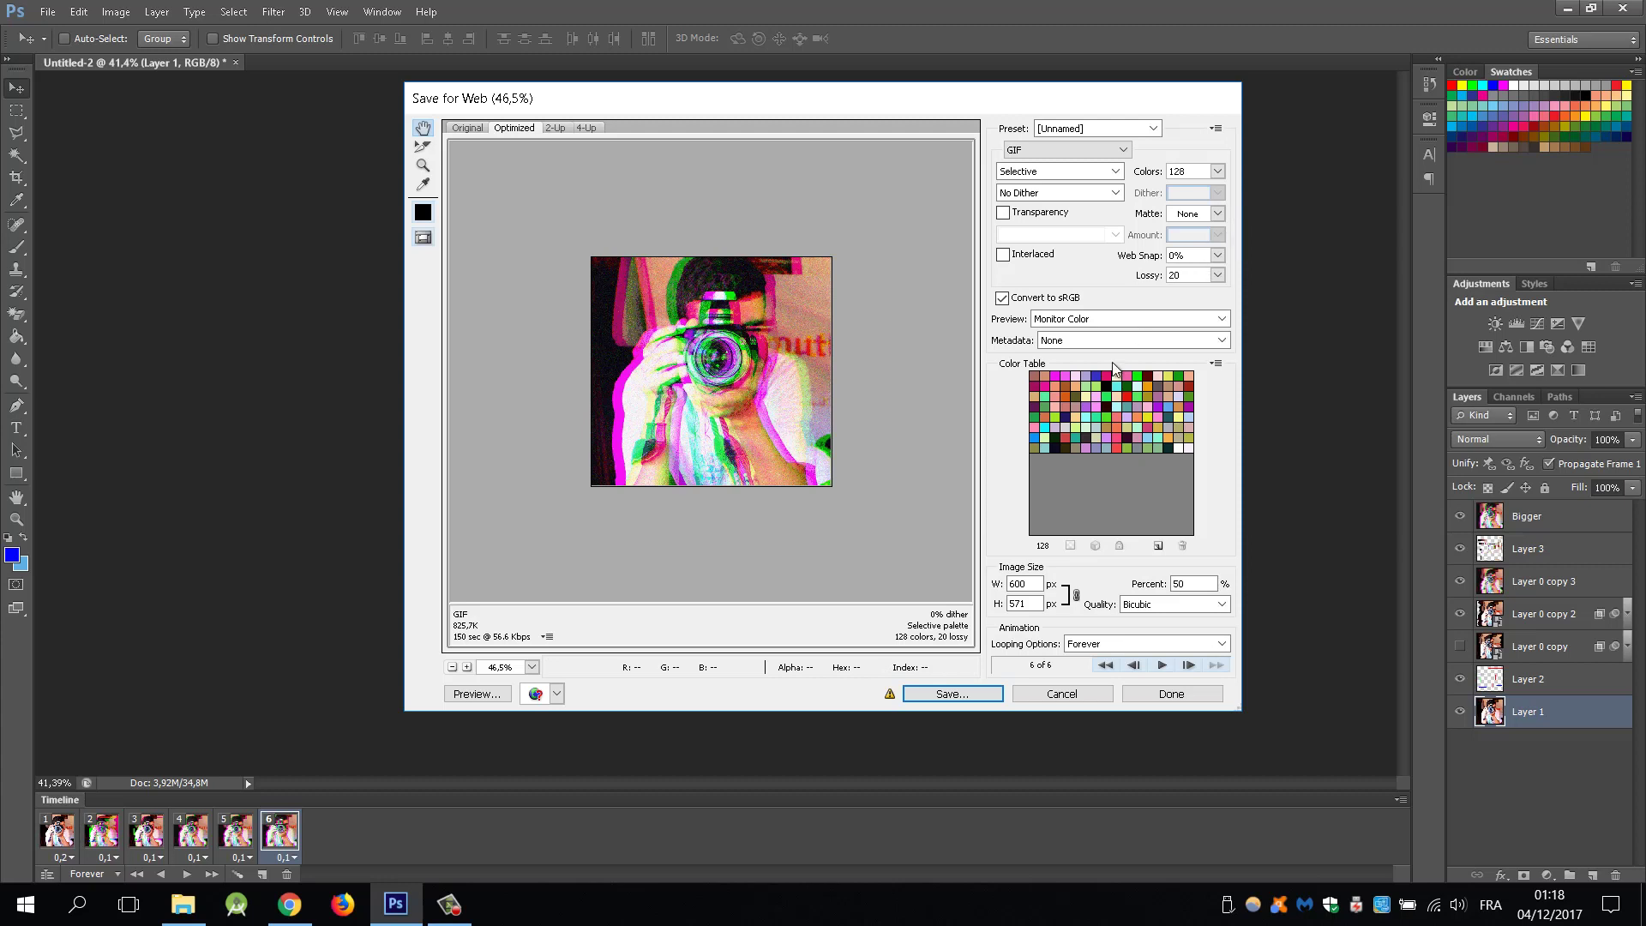
click(478, 694)
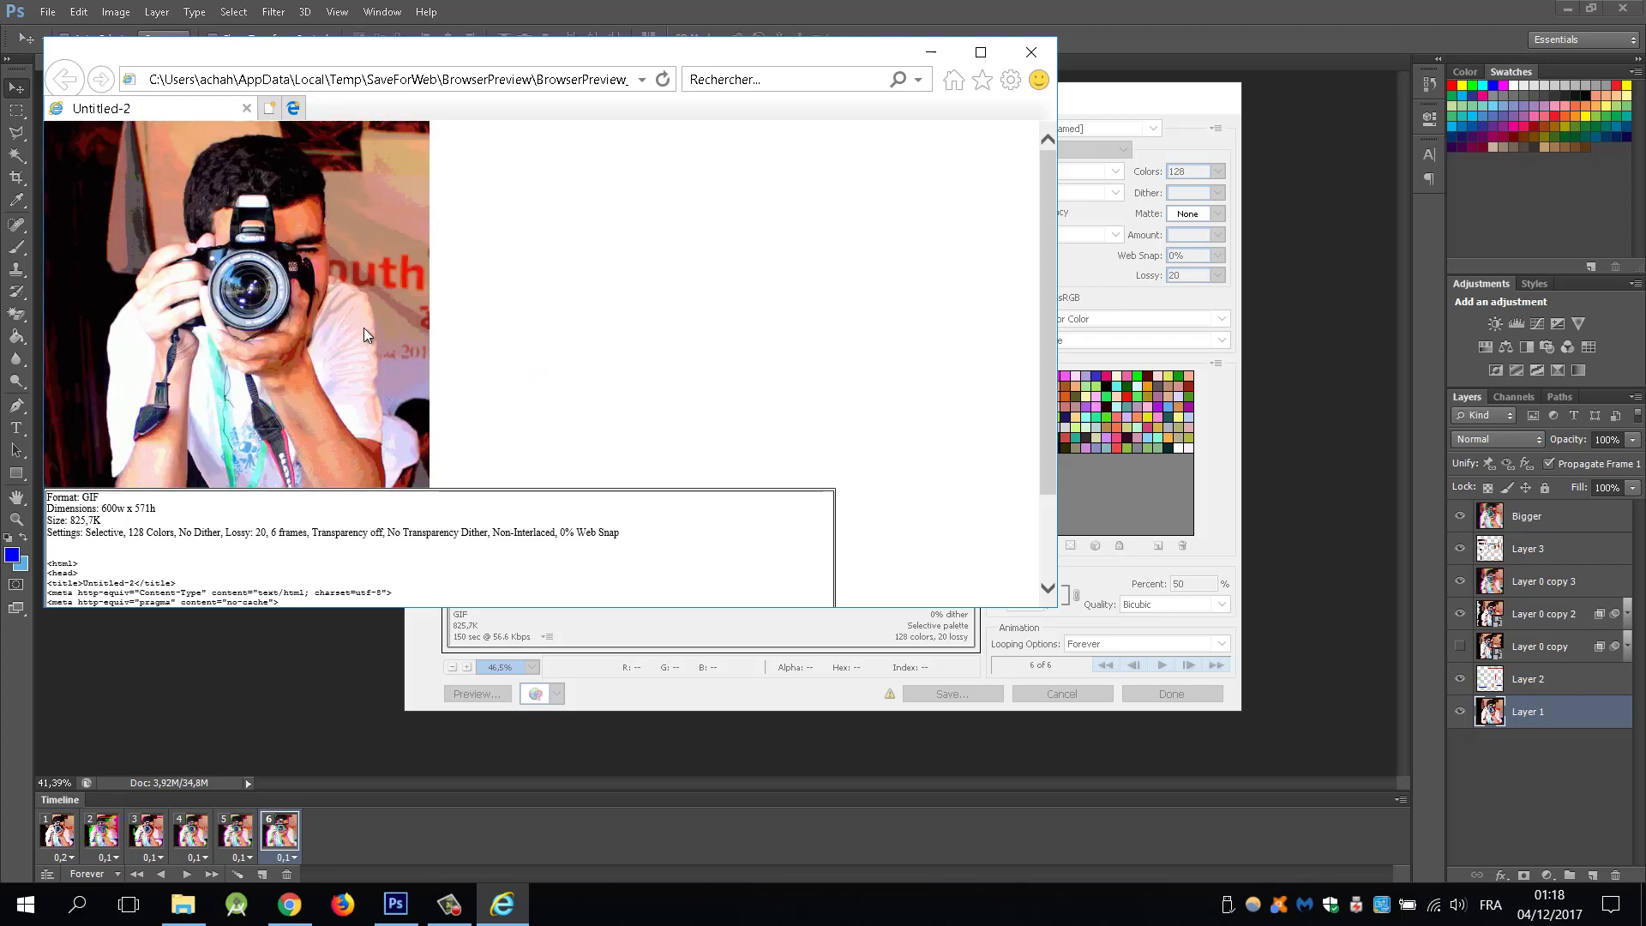
click(1031, 52)
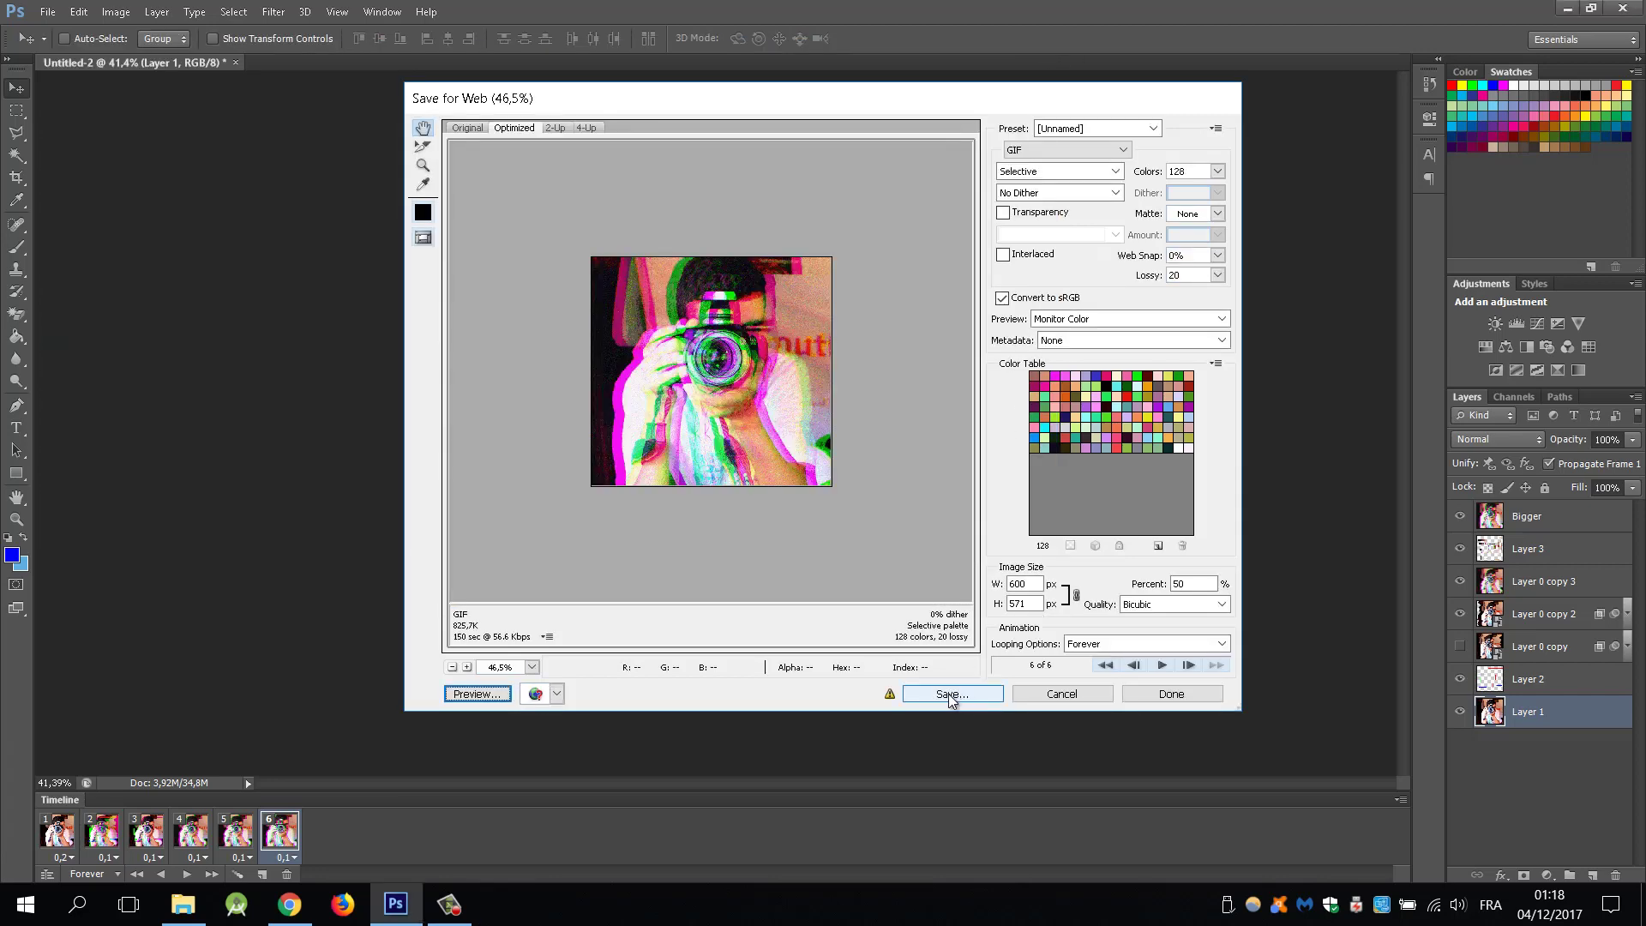
Save the optimized GIF as 'Animated Glitch' in the Captures d'écran folder
click(956, 697)
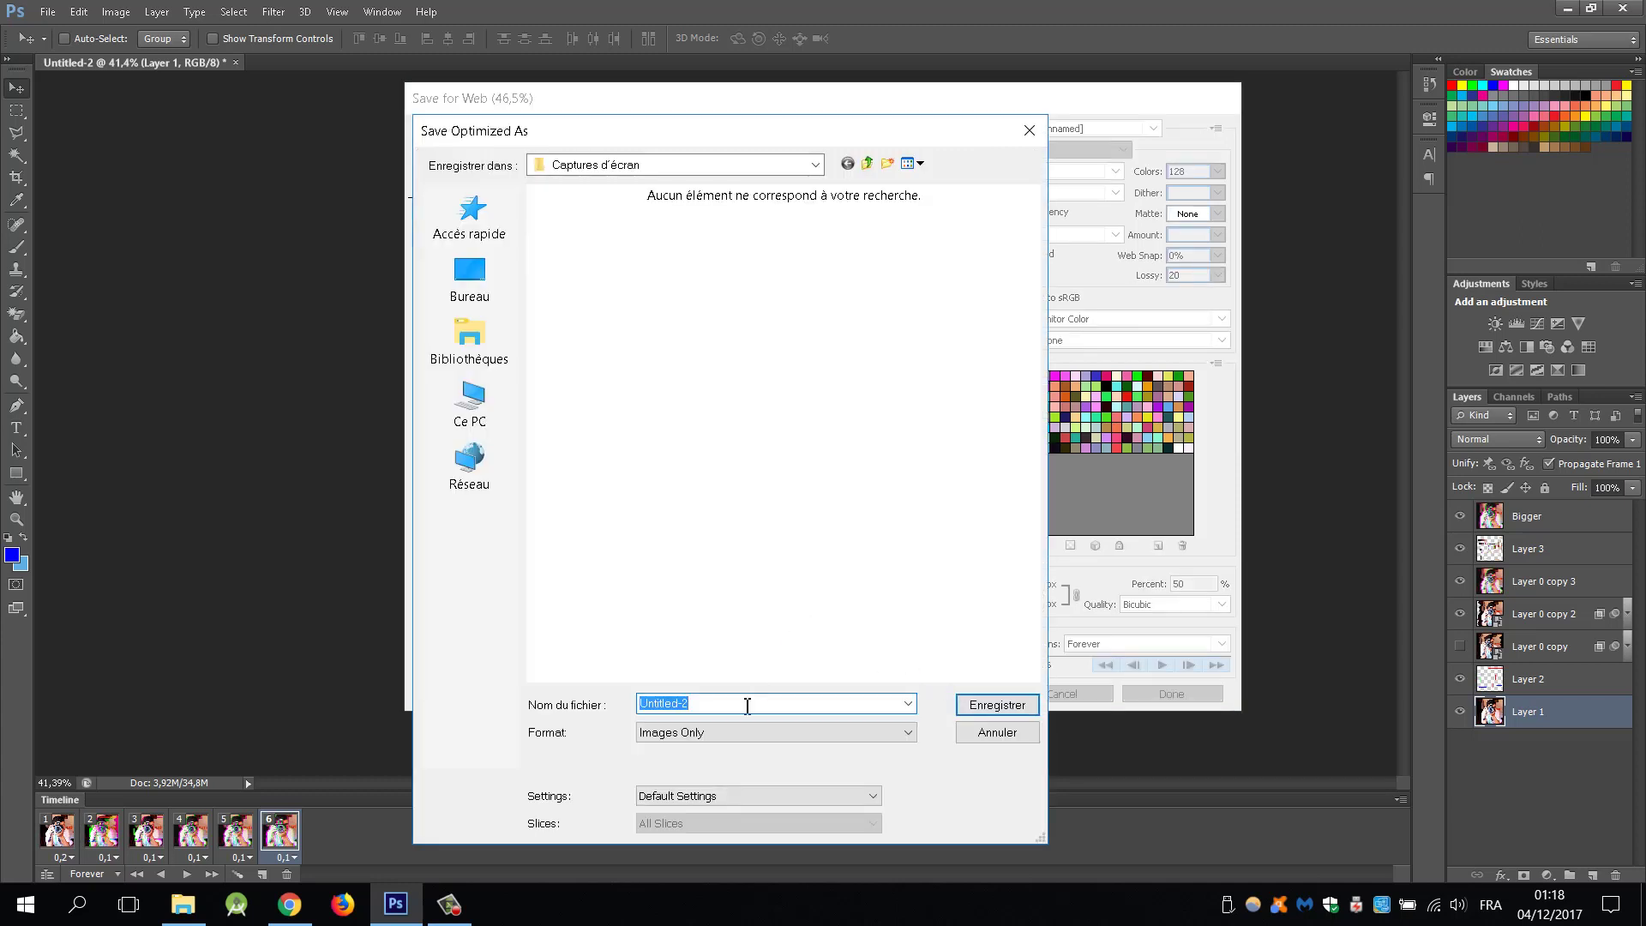
text(Animated Glitch)
click(988, 707)
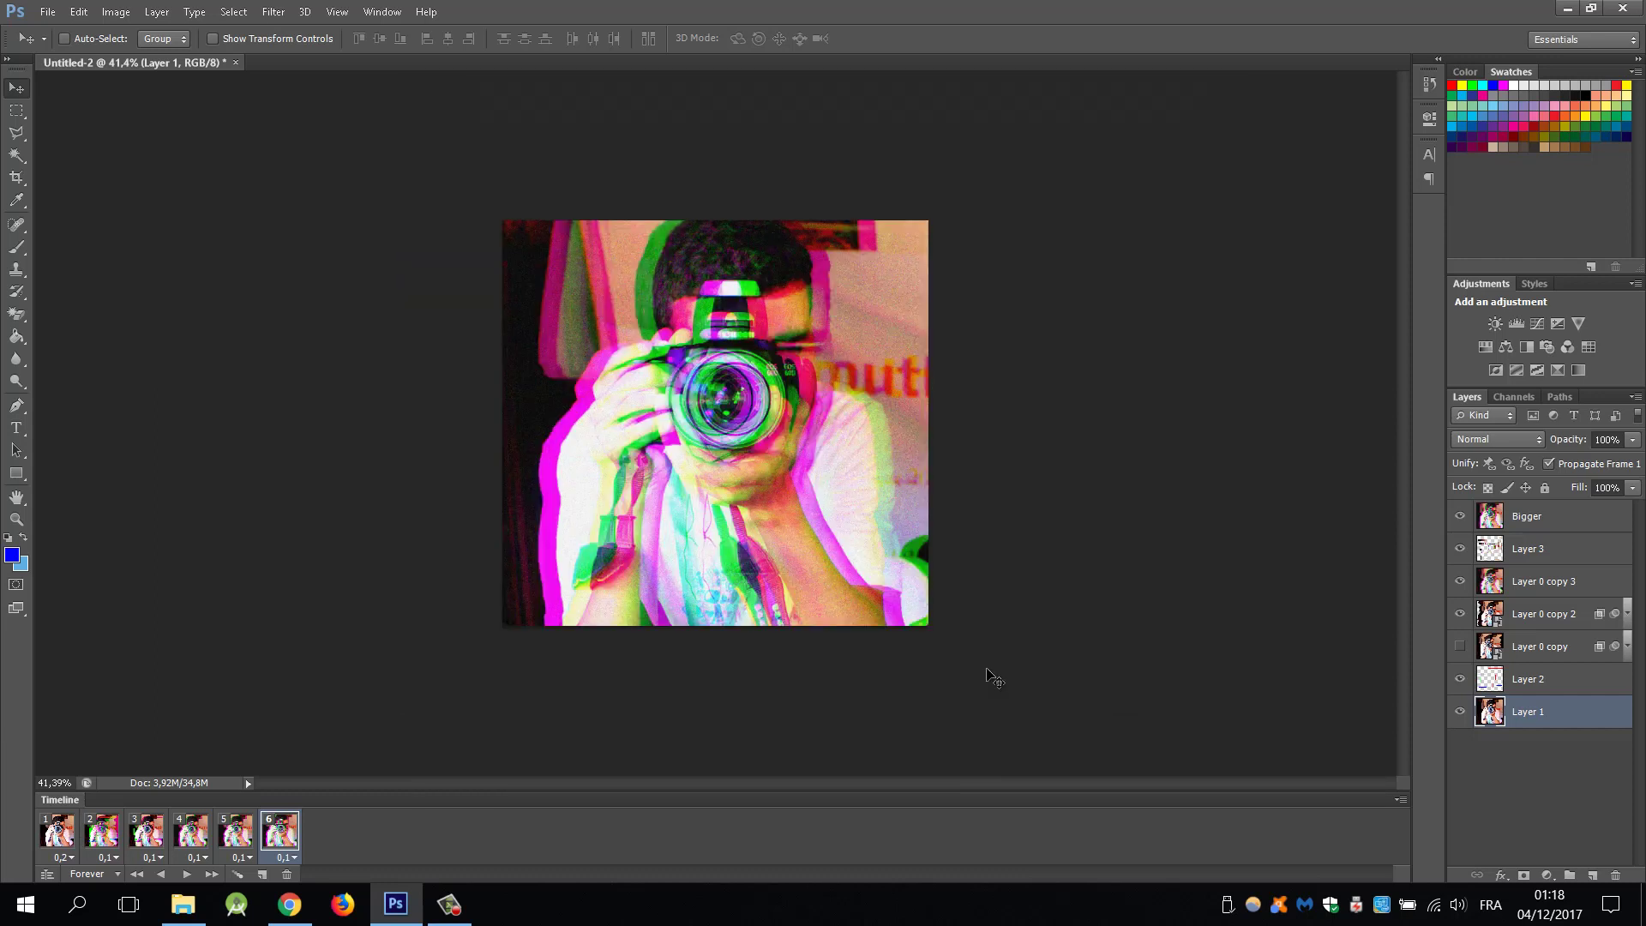
Open the 825 Ko Animated-Glitch GIF in the Captures d'écran folder to view it
click(183, 905)
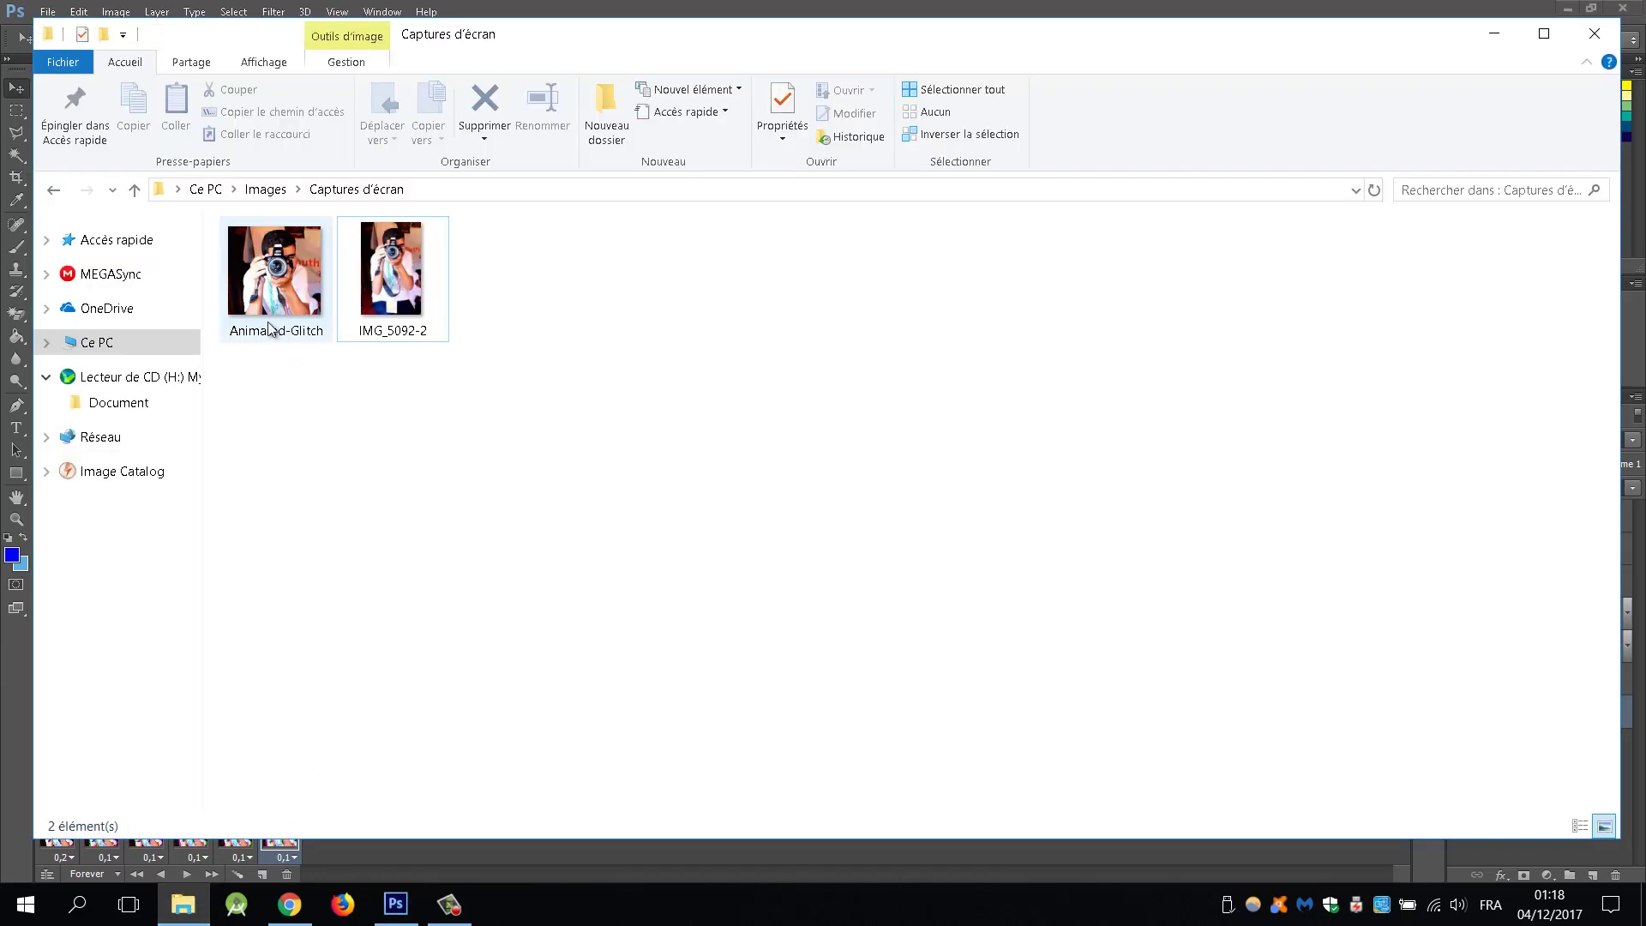
double_click(290, 286)
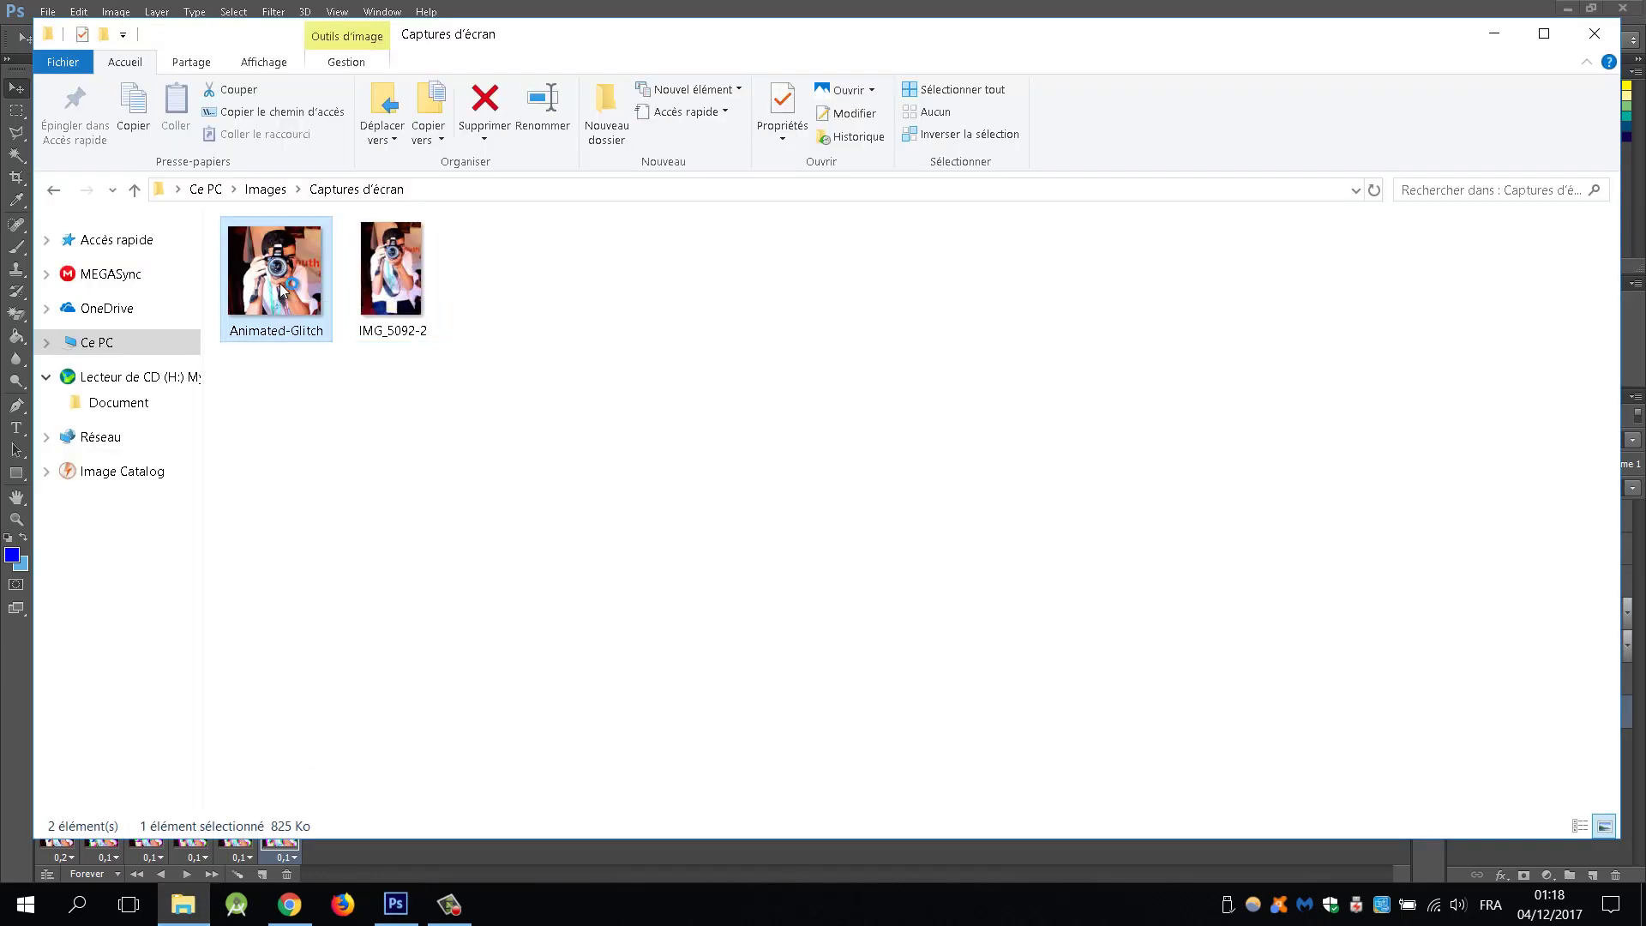